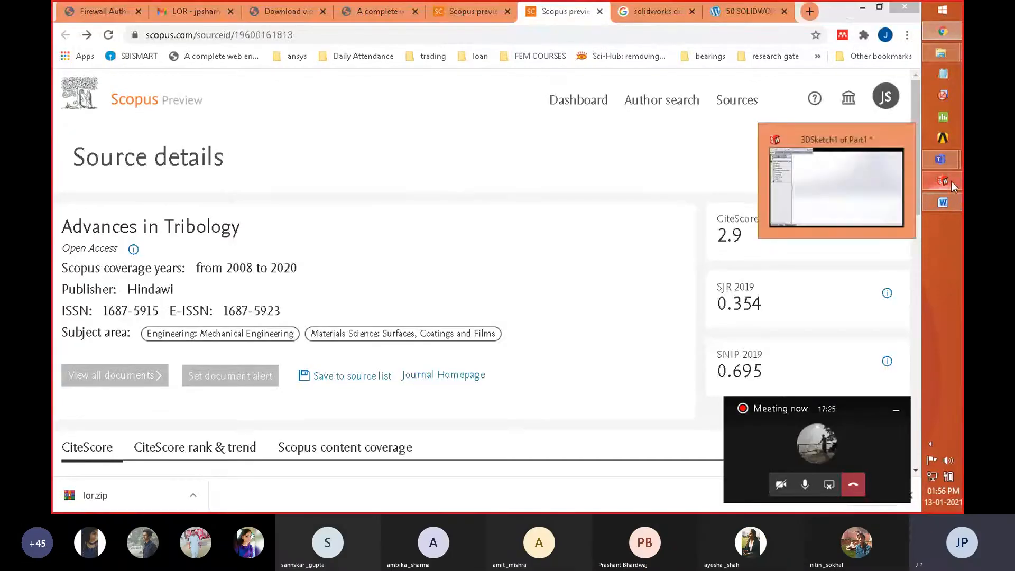
# - Switch to Document11 in Word and locate the drawing of the blue flanged part
pyautogui.click(946, 181)
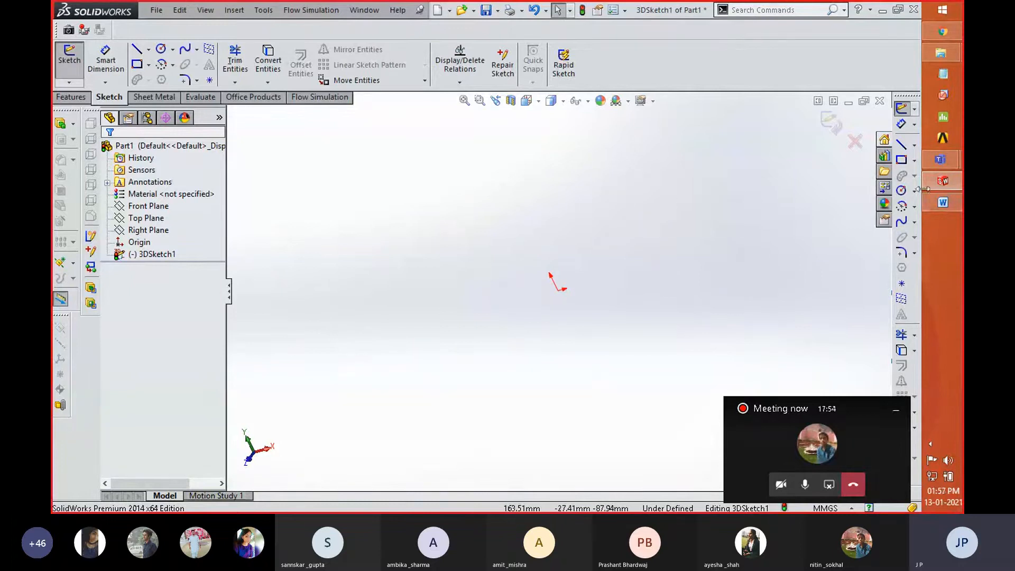
pyautogui.moveTo(942, 203)
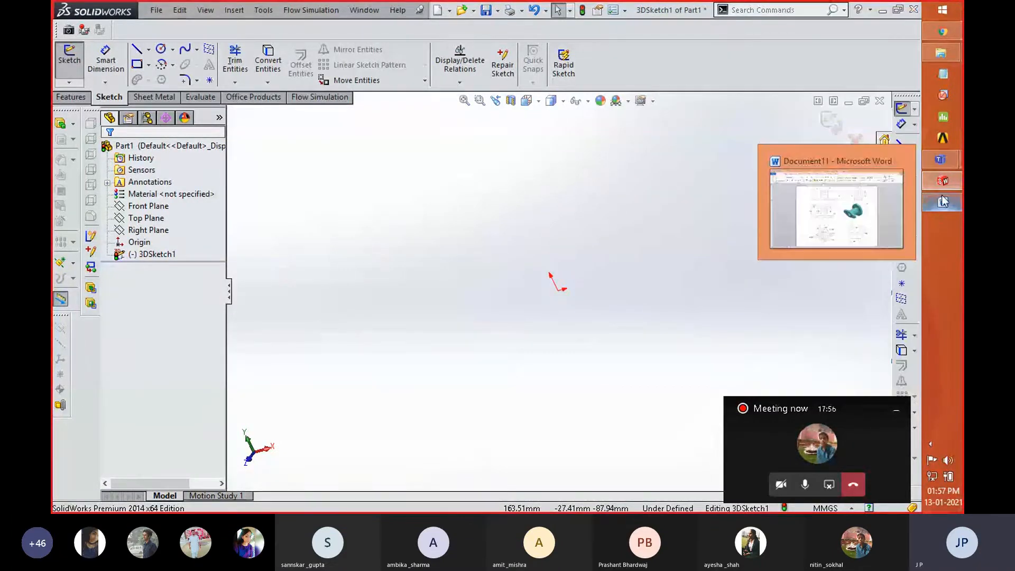
pyautogui.click(829, 211)
pyautogui.scroll(6, 506, 233)
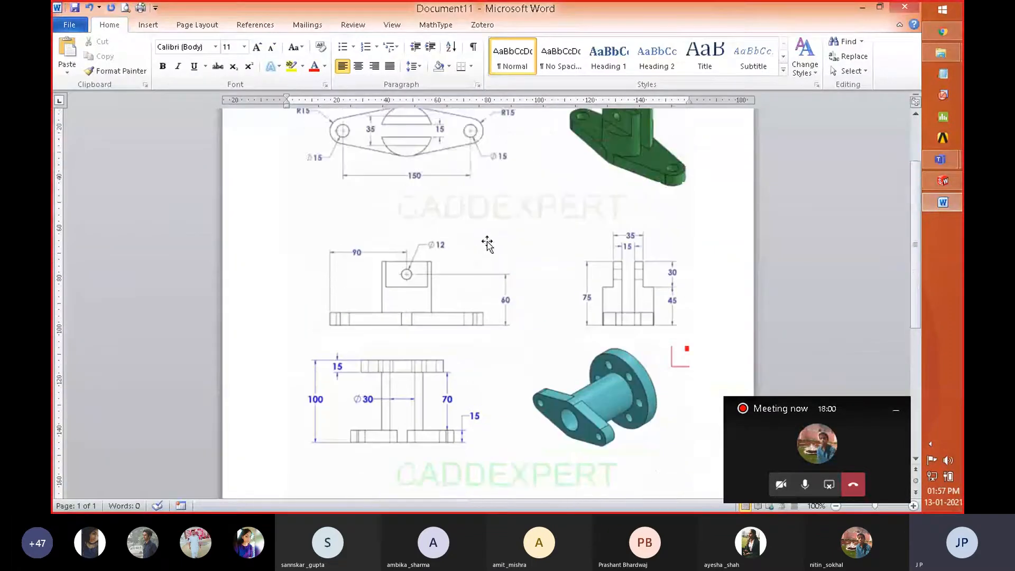
pyautogui.scroll(-4, 484, 243)
pyautogui.click(414, 313)
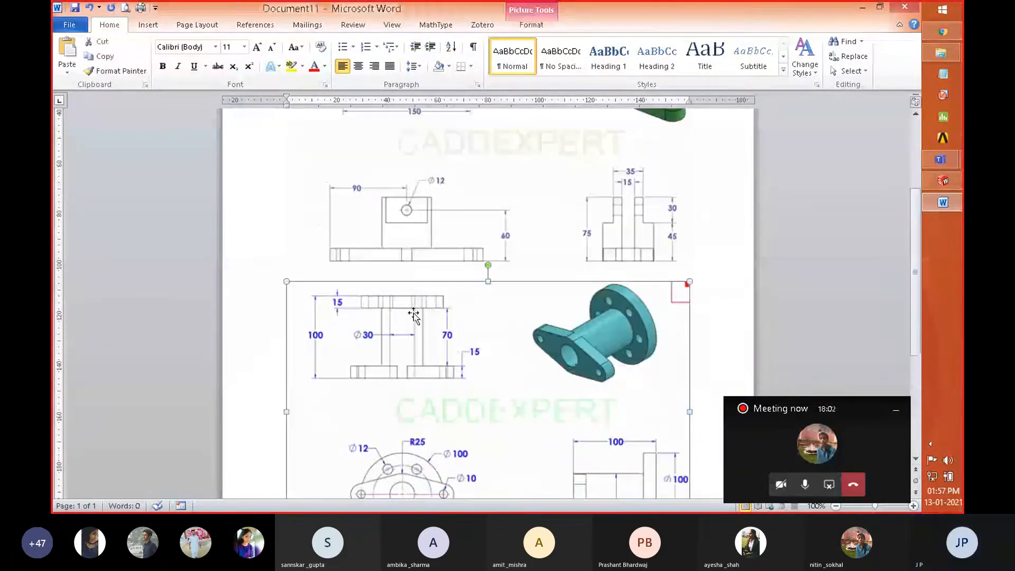
pyautogui.click(704, 257)
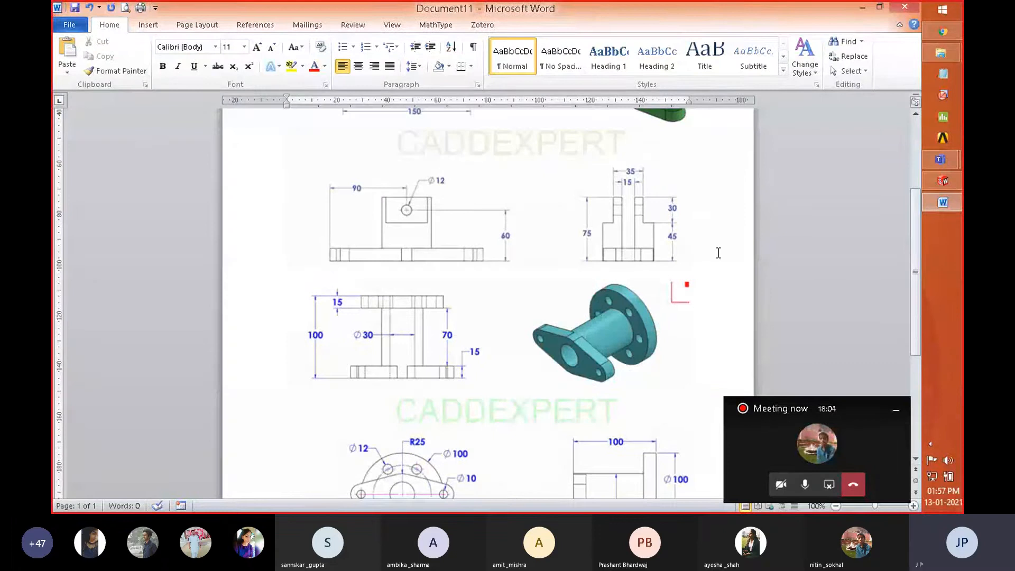
# - Insert blank lines before the flanged part drawing so that it moves onto the second page
pyautogui.press('Return')
pyautogui.press('Return')
pyautogui.press('Return')
pyautogui.press('Return')
pyautogui.press('Return')
pyautogui.press('Return')
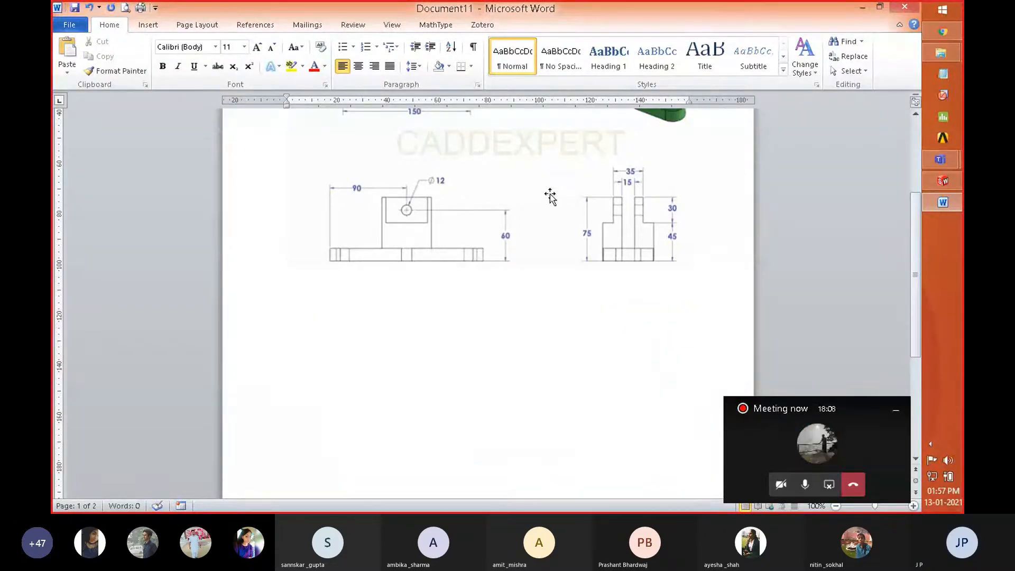
pyautogui.scroll(-15, 550, 202)
pyautogui.scroll(-1, 515, 195)
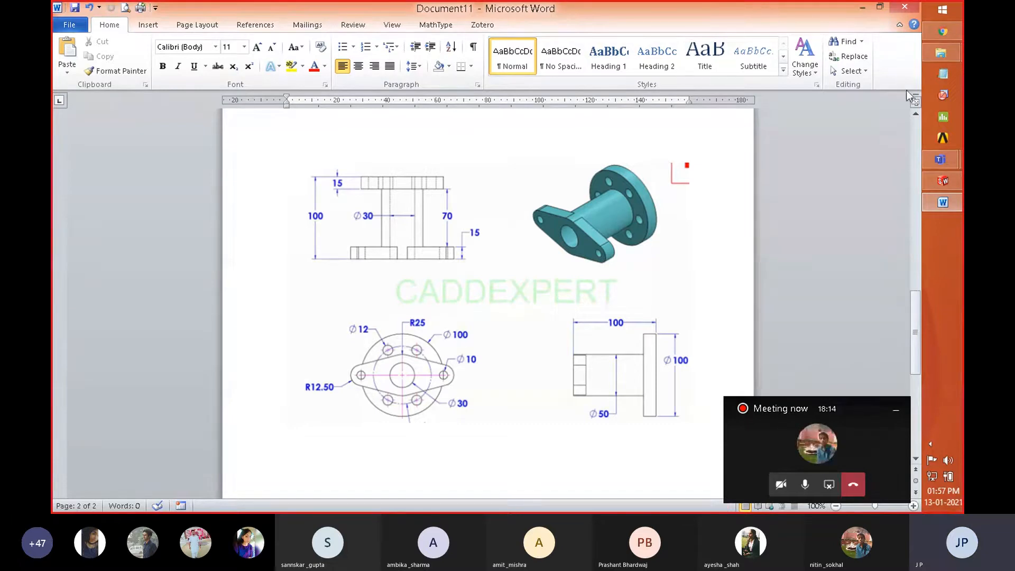
# - Switch to SolidWorks, add the Surfaces tool set to the CommandManager and remove it again
pyautogui.click(942, 181)
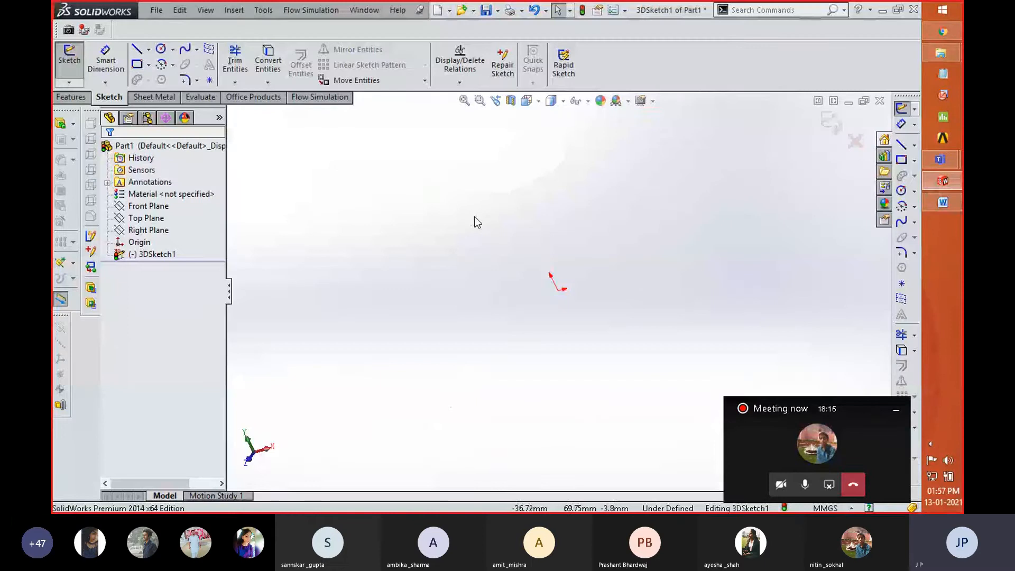
pyautogui.click(893, 415)
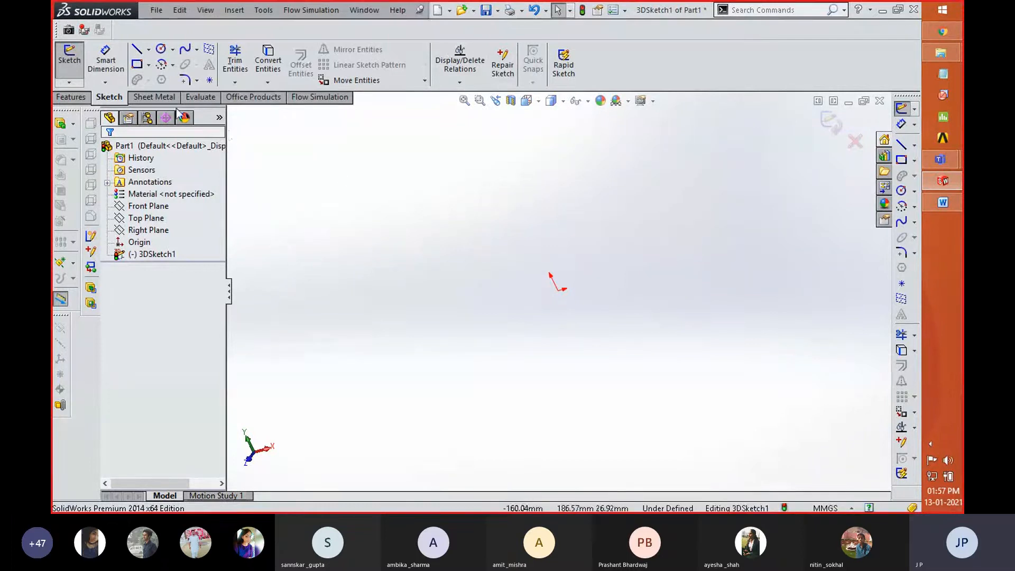
pyautogui.click(72, 97)
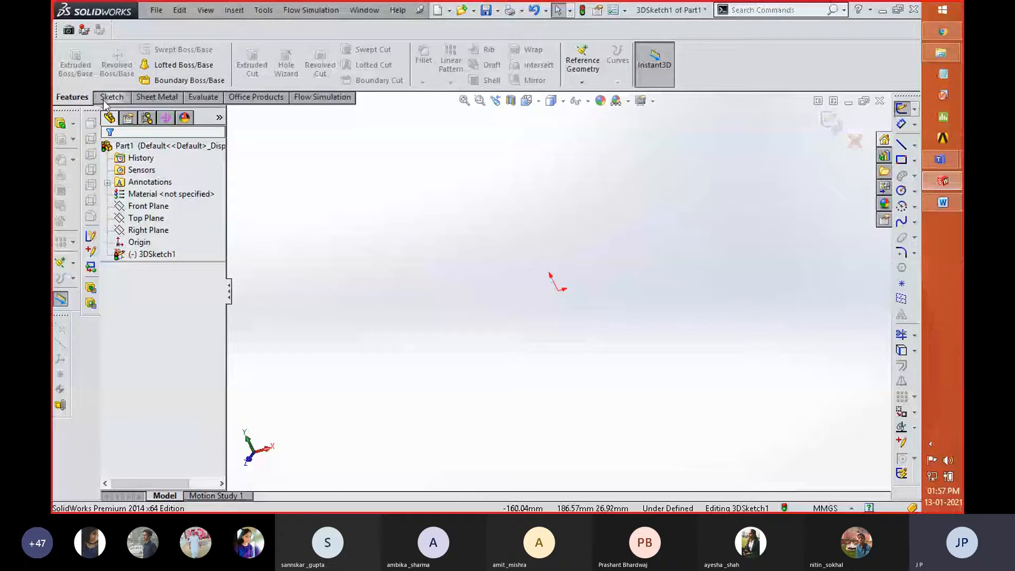
pyautogui.rightClick(259, 100)
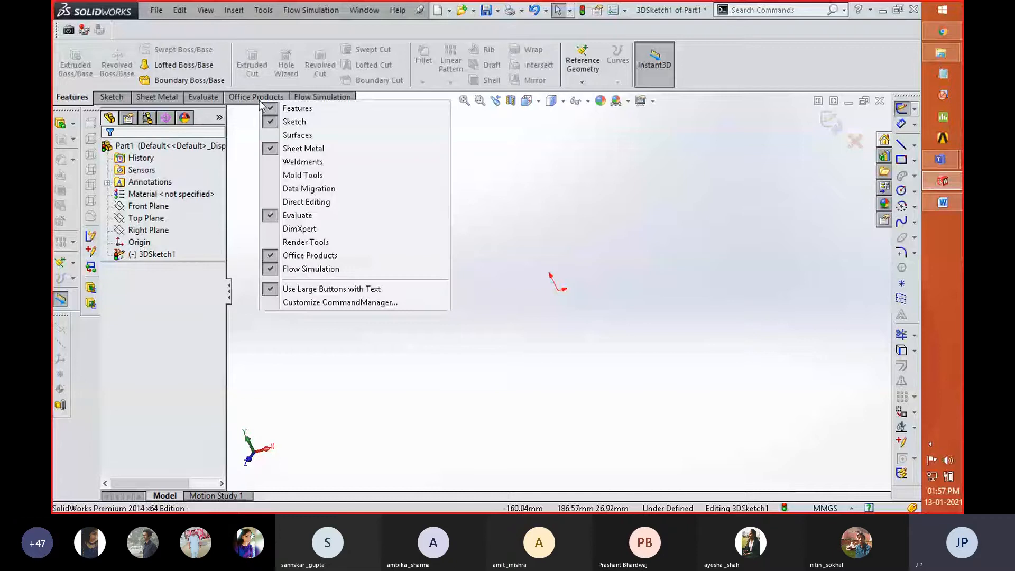
pyautogui.click(270, 134)
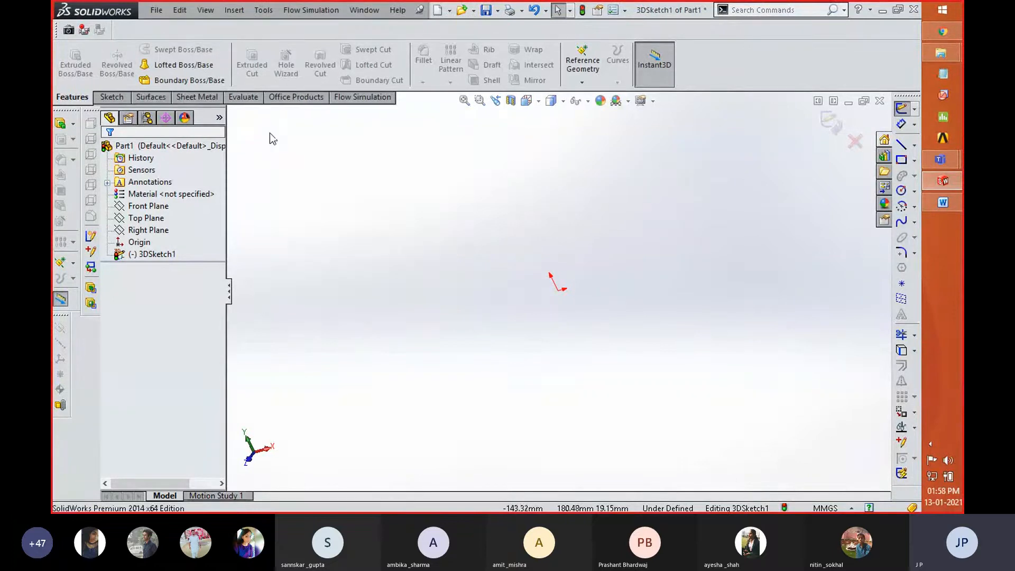
pyautogui.click(150, 98)
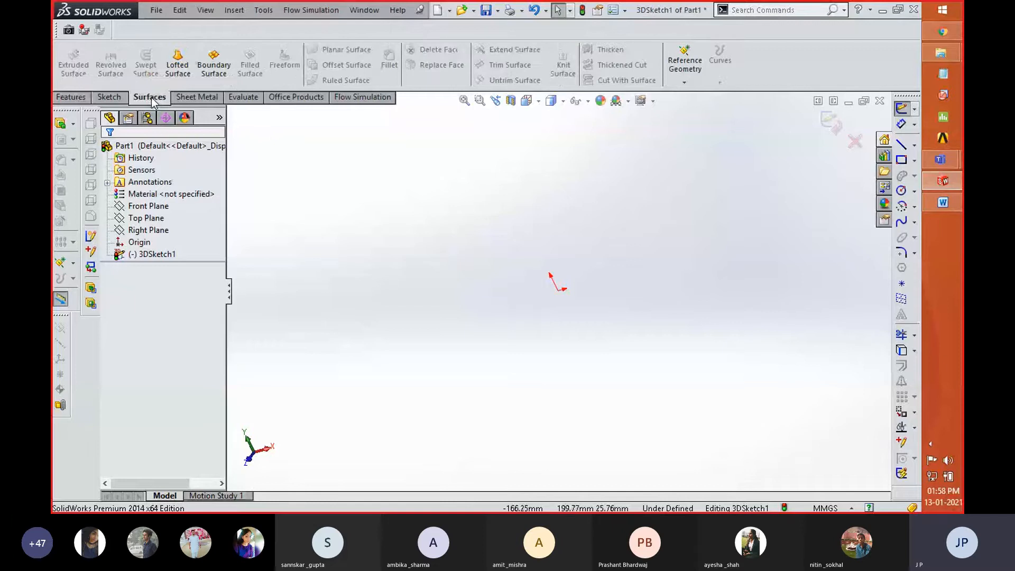
pyautogui.rightClick(185, 101)
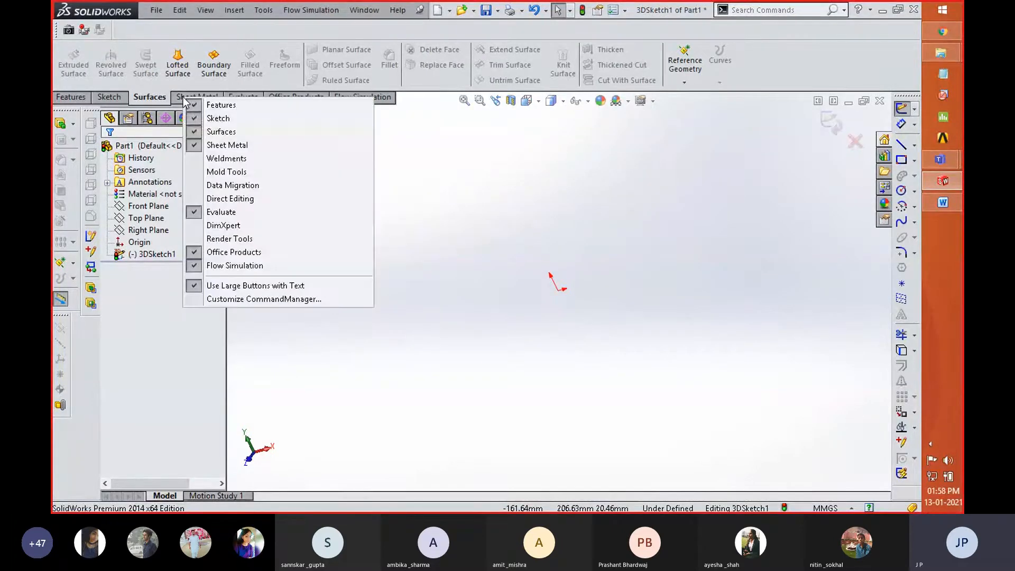
pyautogui.click(203, 132)
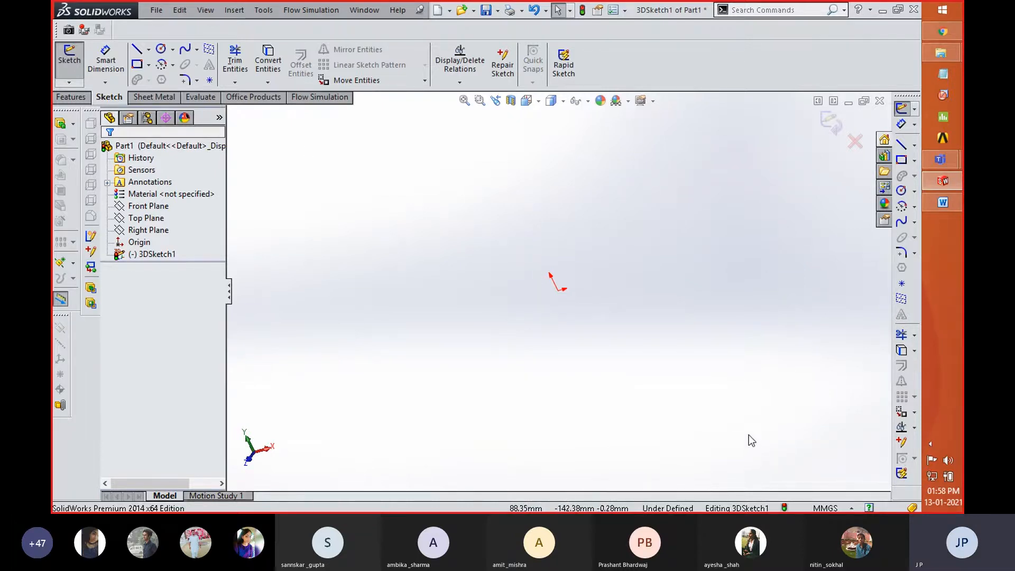
# - Check the unit systems available for the document and preview the Front, Right and Top planes
pyautogui.click(846, 508)
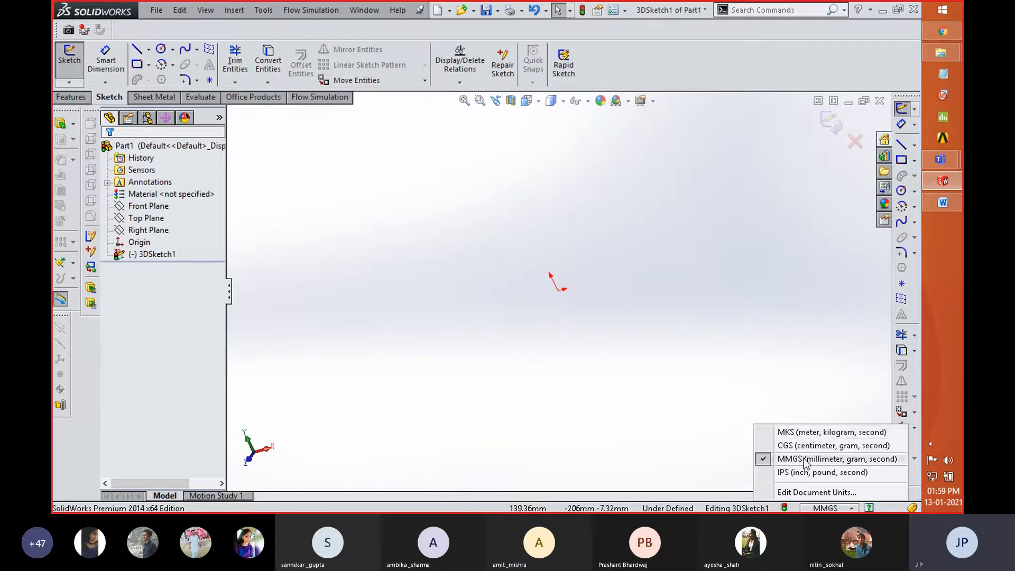
pyautogui.click(553, 423)
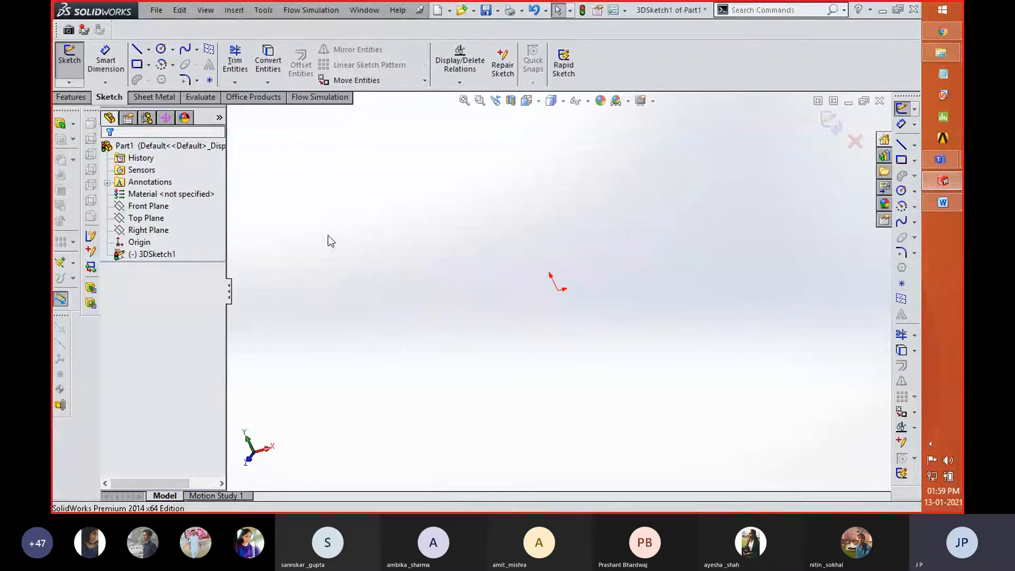
pyautogui.click(150, 208)
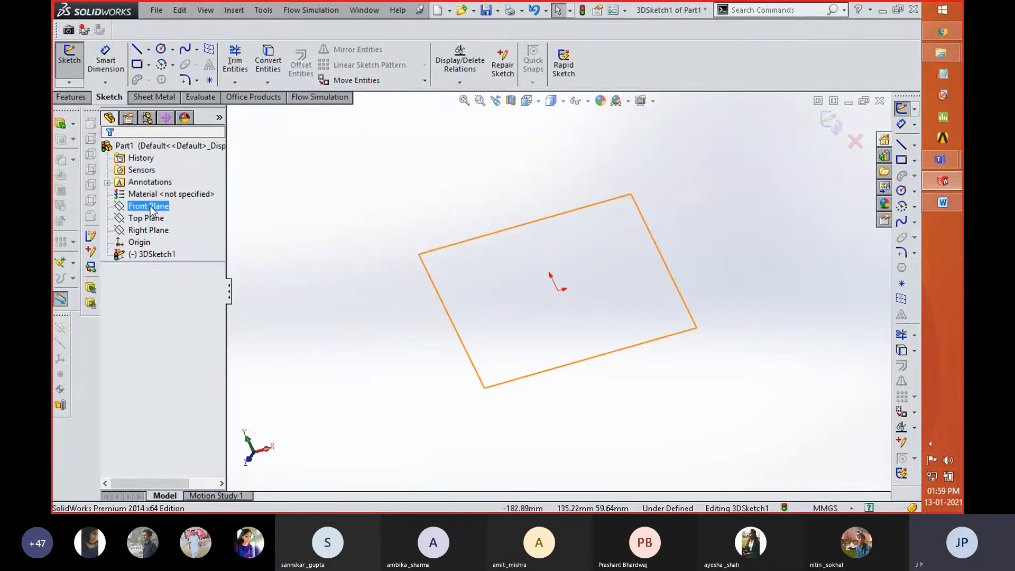
pyautogui.click(151, 231)
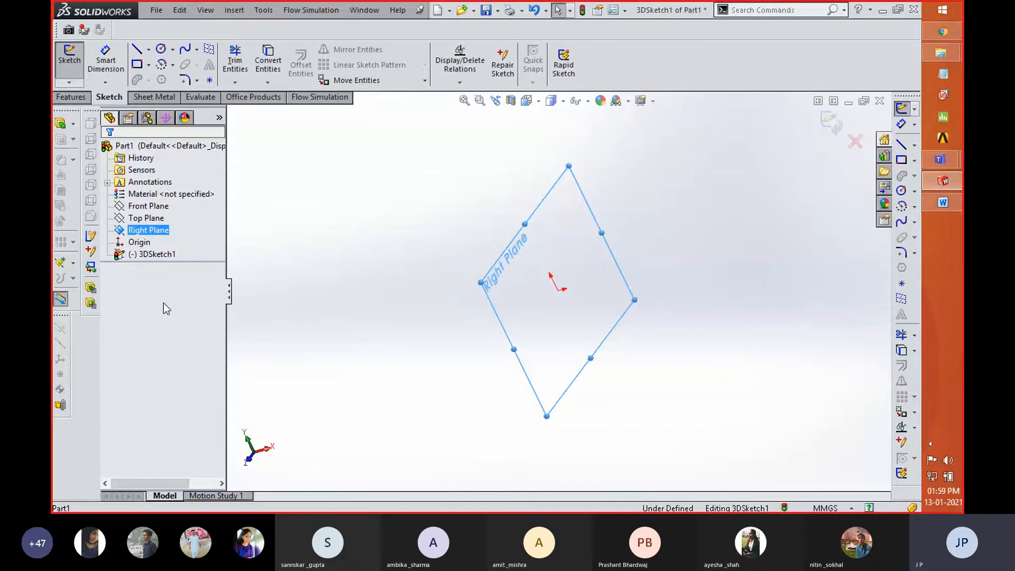
pyautogui.keyDown('ctrl'); pyautogui.click(159, 218); pyautogui.keyUp('ctrl')
pyautogui.keyDown('ctrl'); pyautogui.click(159, 217); pyautogui.keyUp('ctrl')
# - Show the Front Plane, Top Plane and Right Plane in the graphics area
pyautogui.keyDown('ctrl'); pyautogui.click(151, 207); pyautogui.keyUp('ctrl')
pyautogui.rightClick(150, 210)
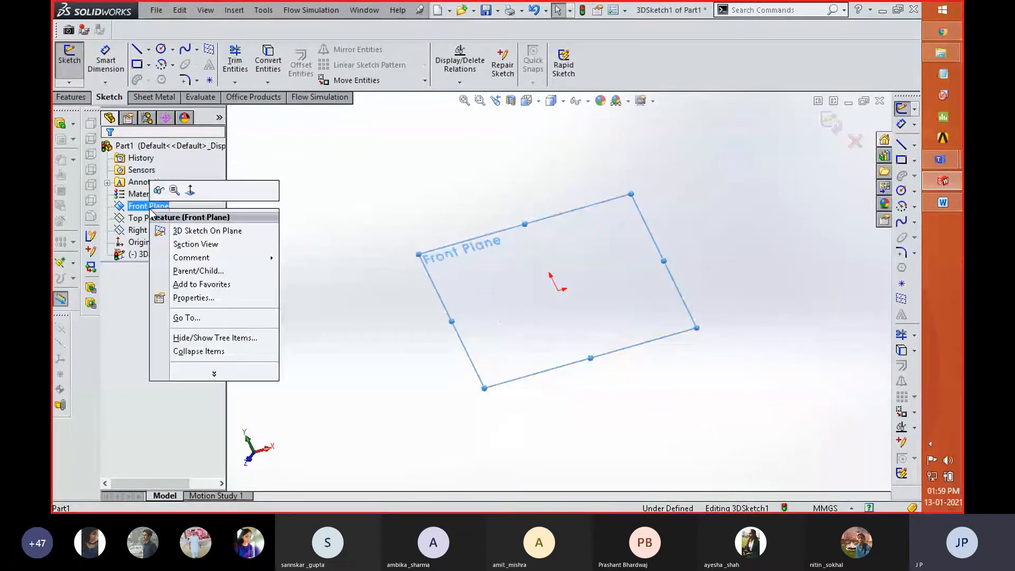
pyautogui.click(156, 193)
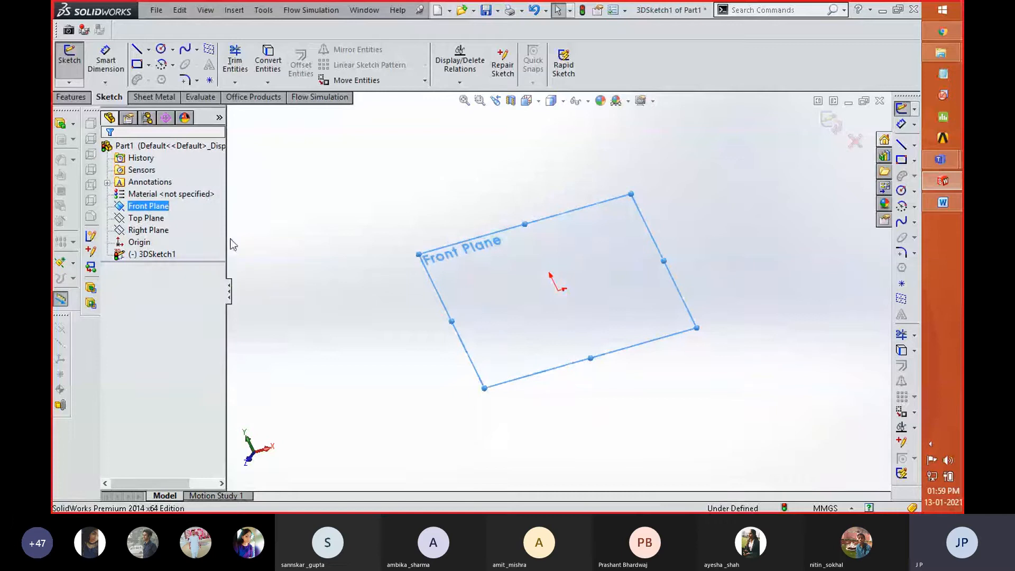
pyautogui.click(321, 261)
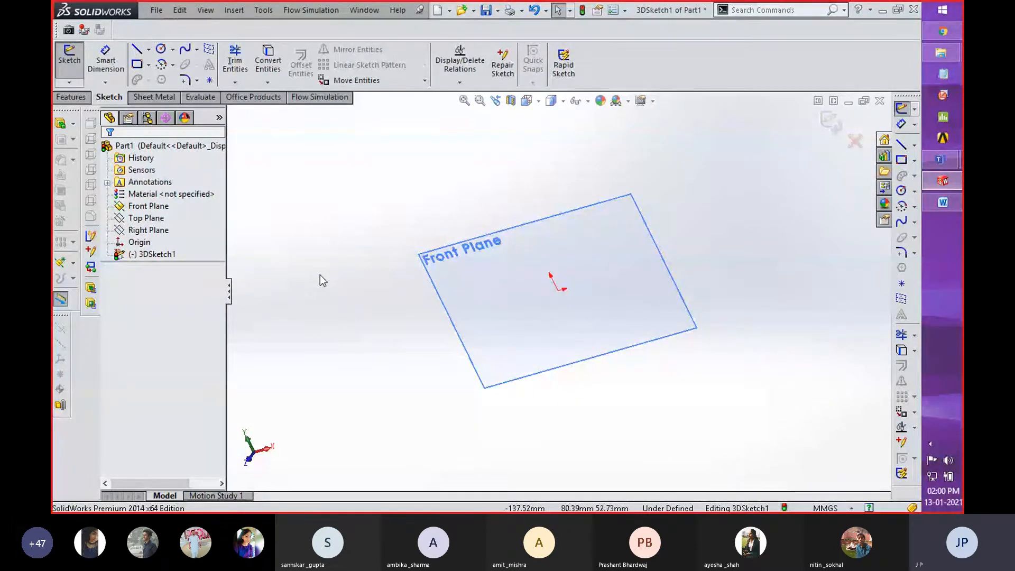
pyautogui.click(148, 219)
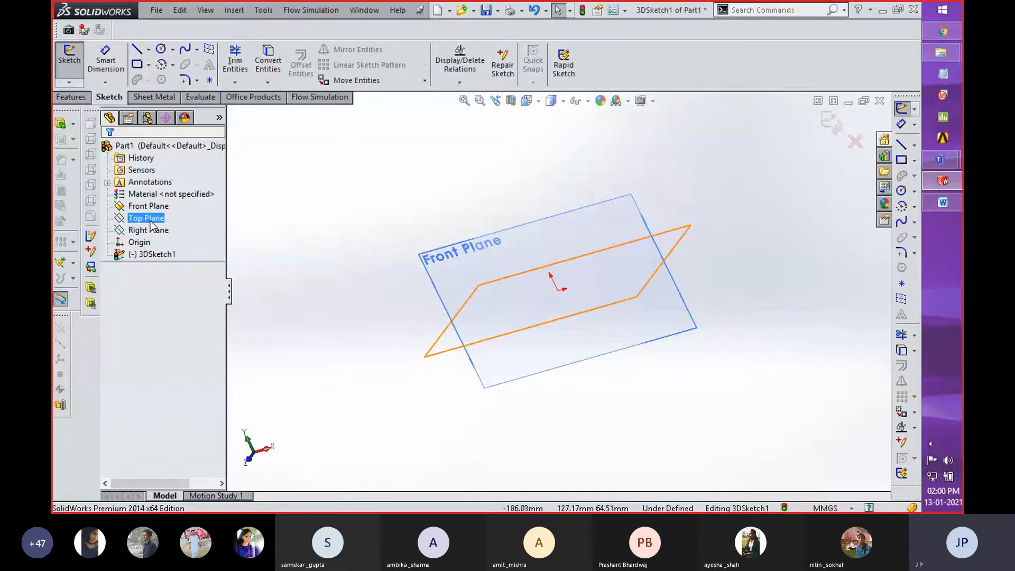
pyautogui.rightClick(152, 225)
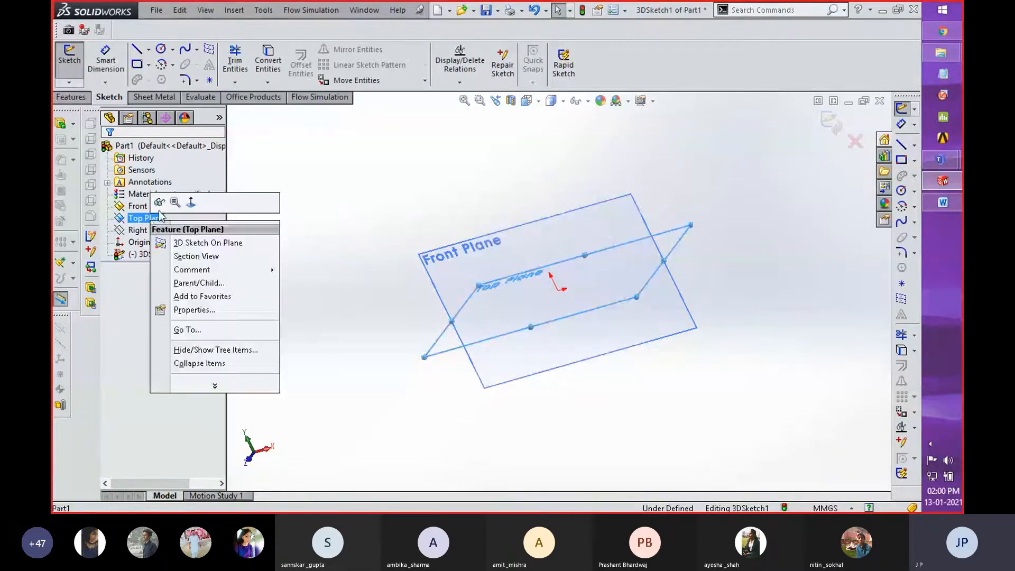
pyautogui.click(168, 205)
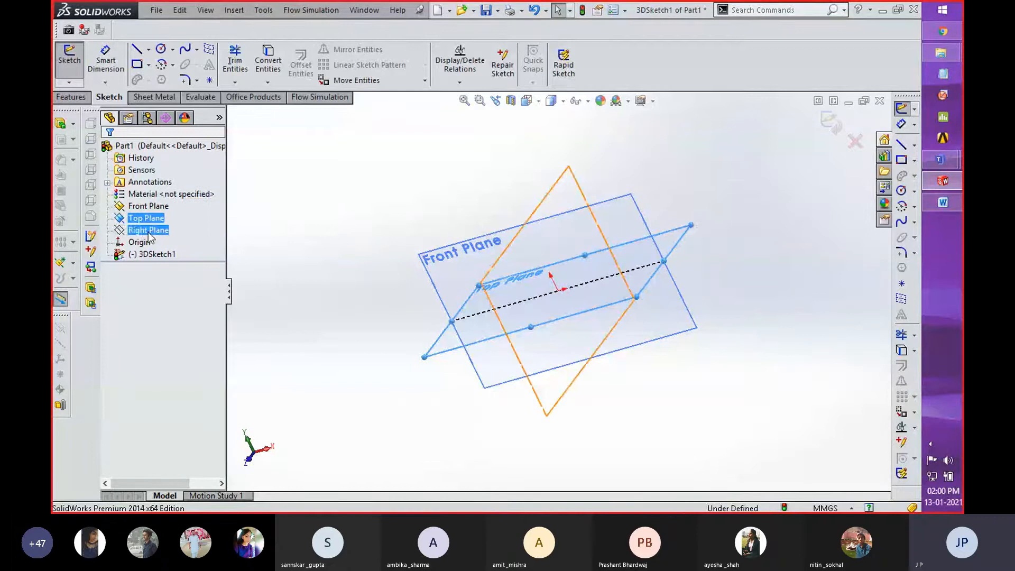
pyautogui.click(154, 231)
pyautogui.rightClick(153, 231)
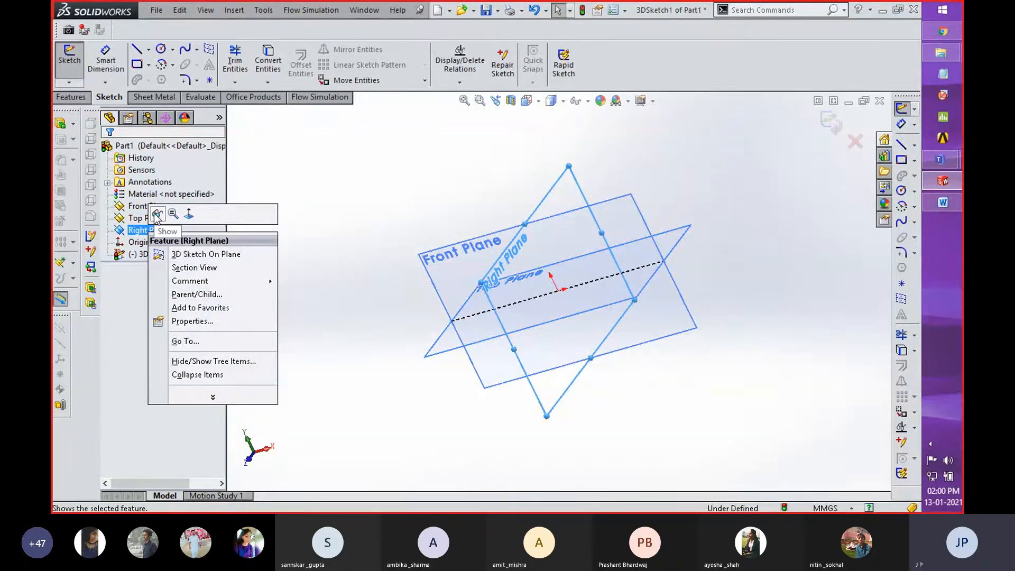
pyautogui.click(157, 214)
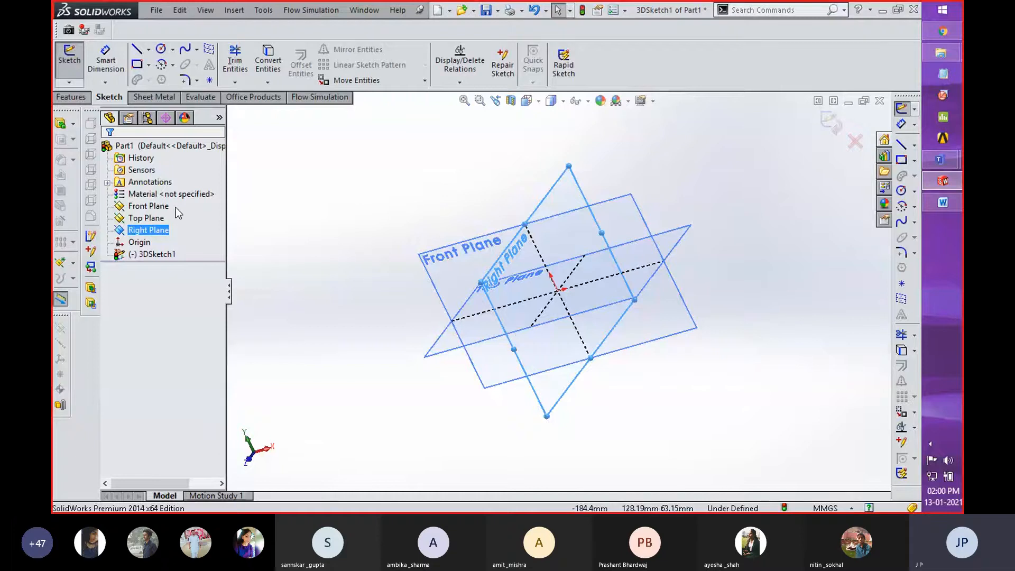
# - Hide the Front, Top and Right planes together
pyautogui.keyDown('ctrl'); pyautogui.click(150, 210); pyautogui.keyUp('ctrl')
pyautogui.keyDown('shift'); pyautogui.click(146, 229); pyautogui.keyUp('shift')
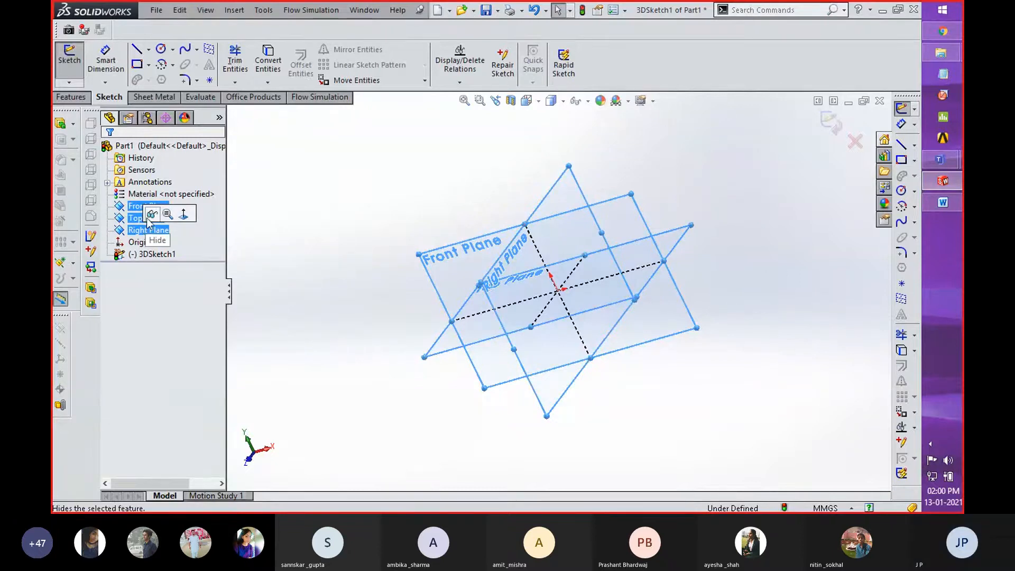
pyautogui.click(151, 215)
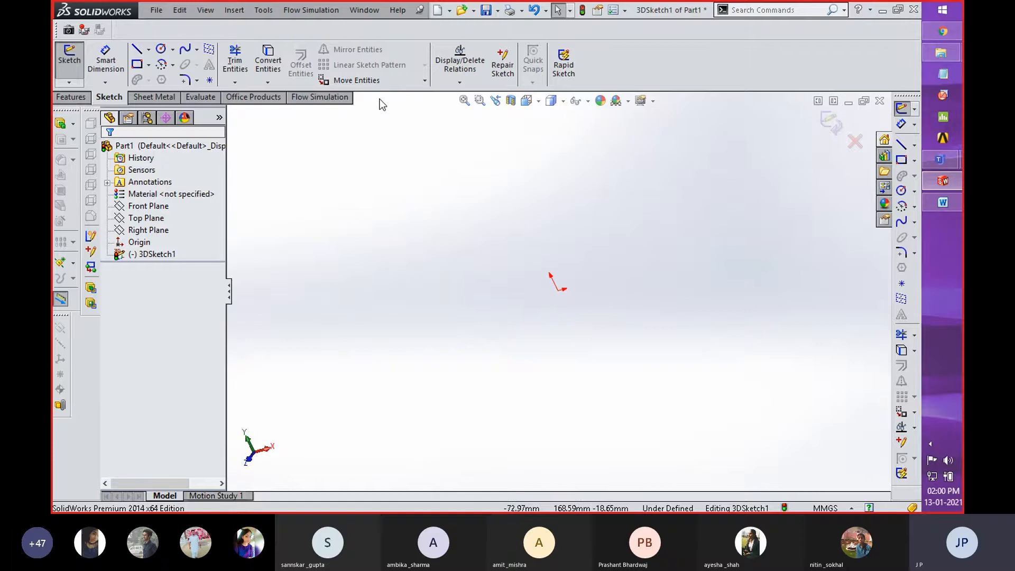
# - Consult the flanged part drawing in Word, return to SolidWorks and exit the open 3D sketch, discarding it
pyautogui.click(958, 203)
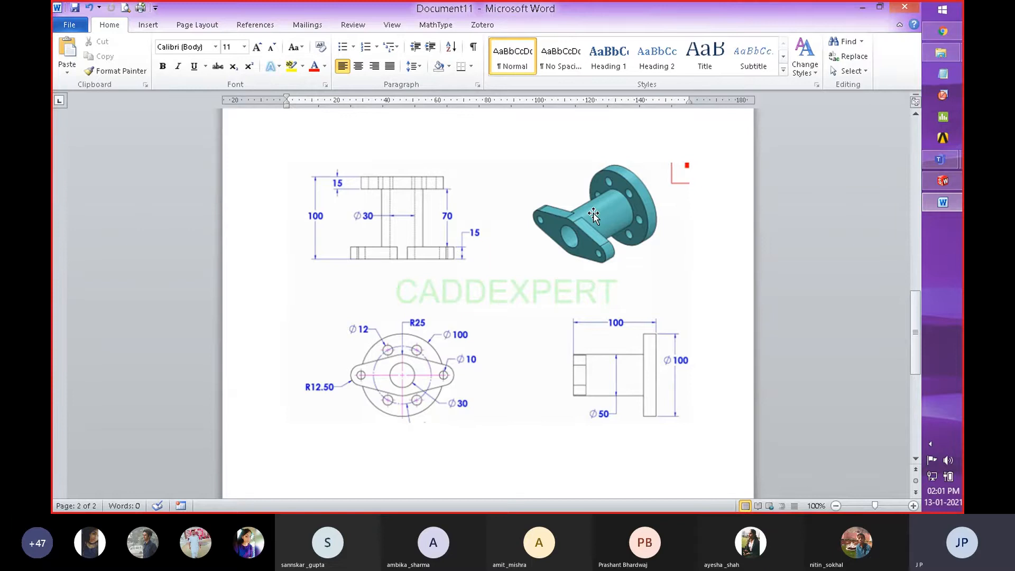
pyautogui.hotkey('alt', 'Tab')
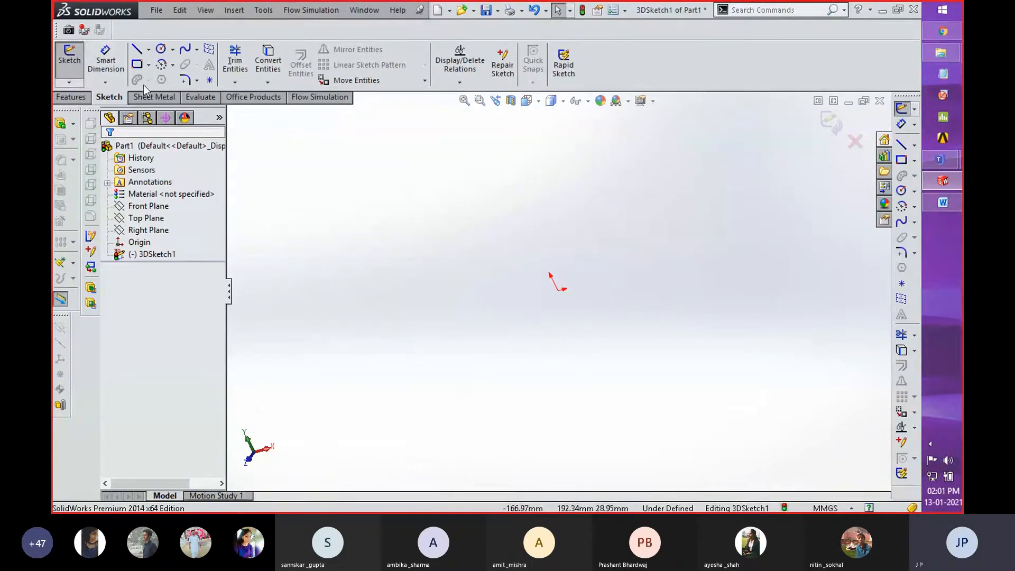
pyautogui.click(71, 84)
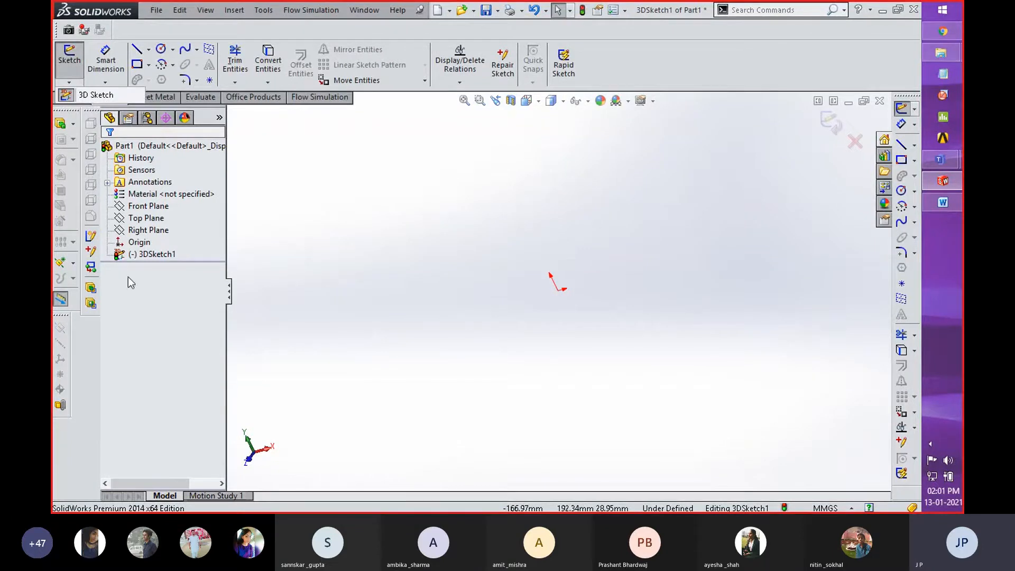
pyautogui.click(855, 142)
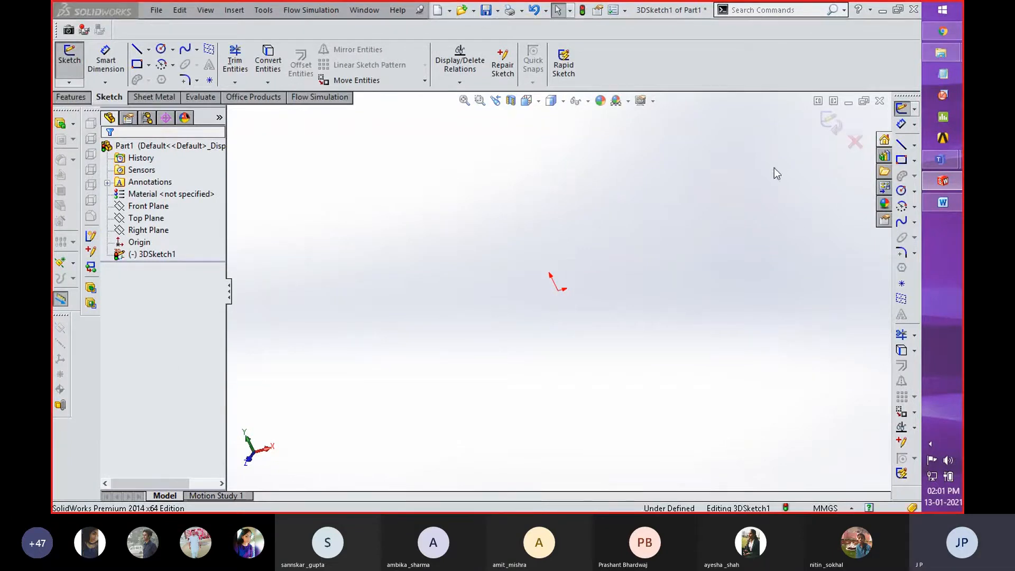
pyautogui.click(501, 271)
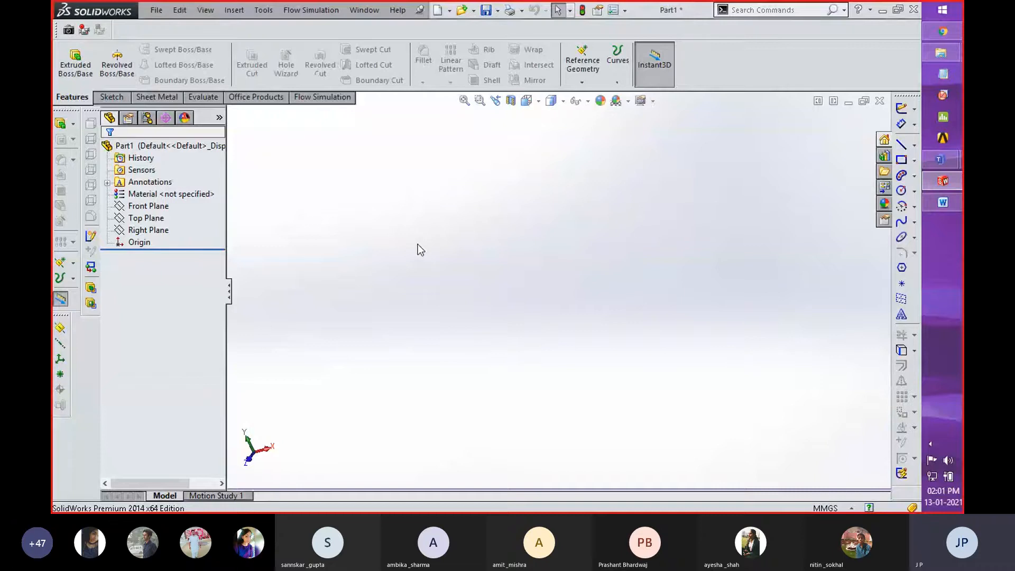
# - Bring up the sketch tools, preview the Front and Top planes and clear the selection
pyautogui.click(112, 97)
pyautogui.click(145, 206)
pyautogui.click(146, 218)
pyautogui.click(258, 215)
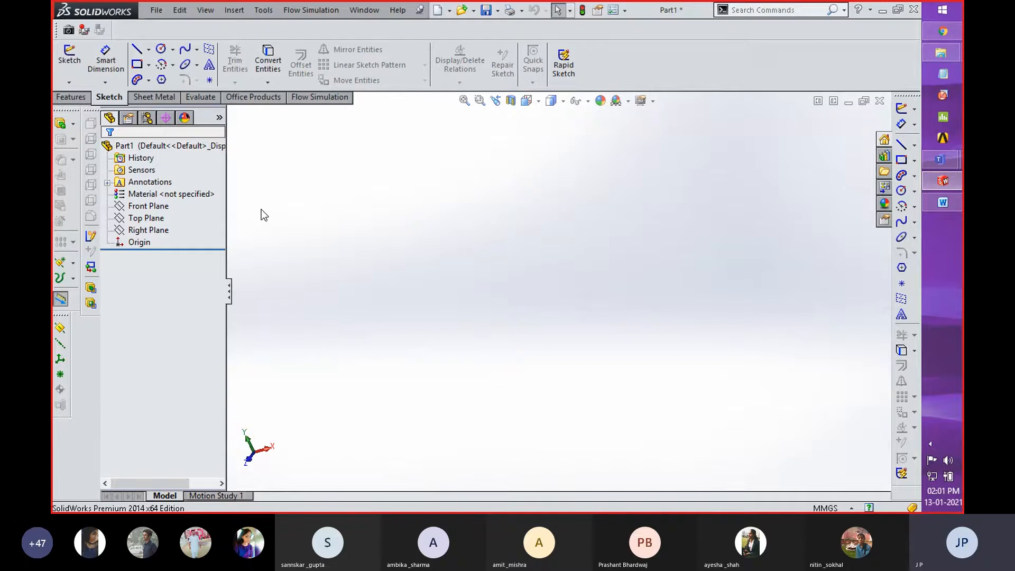
# - Start a new sketch on the Top Plane and activate the Line tool
pyautogui.click(145, 220)
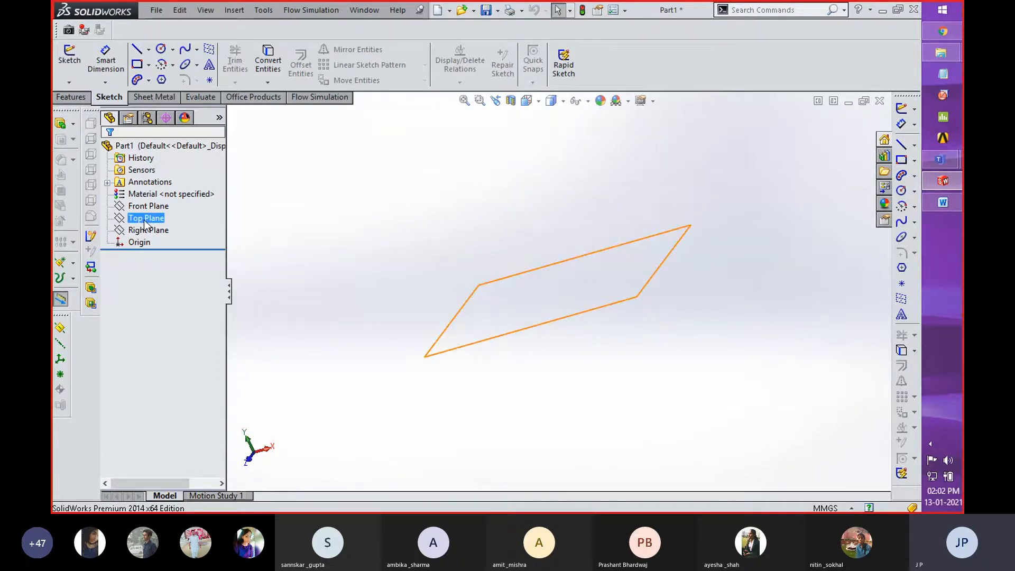
pyautogui.rightClick(146, 223)
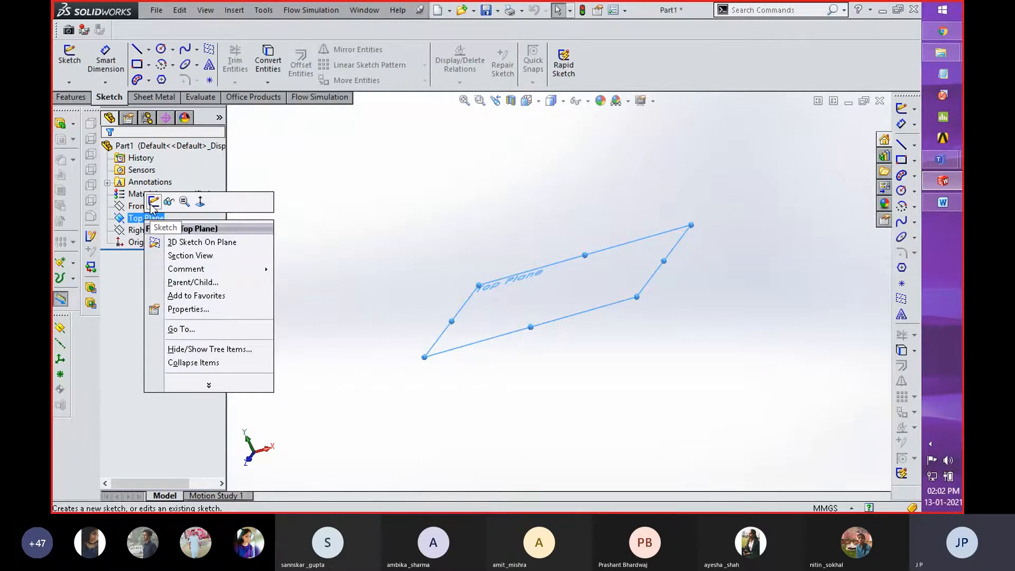
pyautogui.click(125, 305)
pyautogui.click(68, 77)
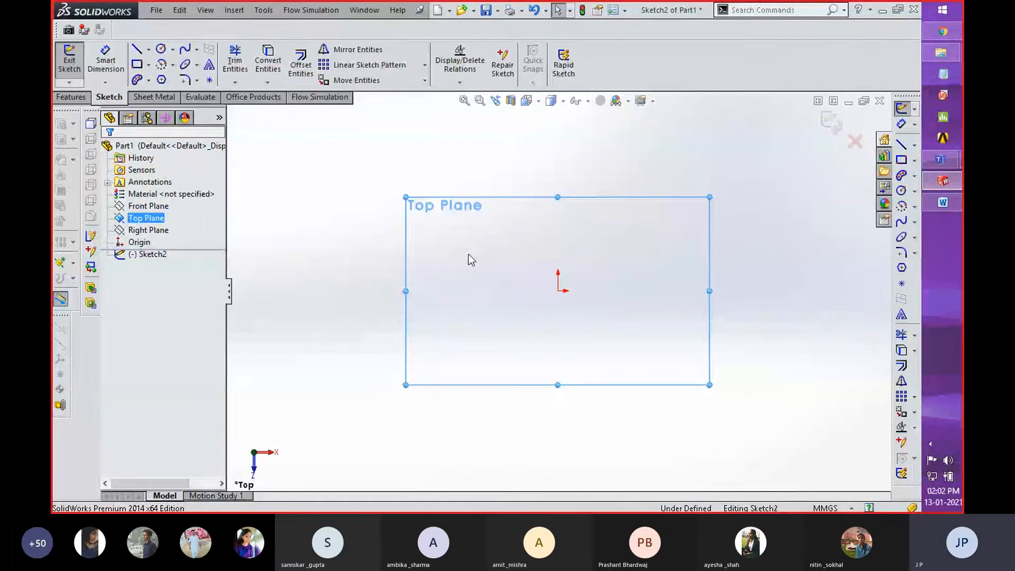
pyautogui.moveTo(468, 254); pyautogui.dragTo(489, 256, button='right')
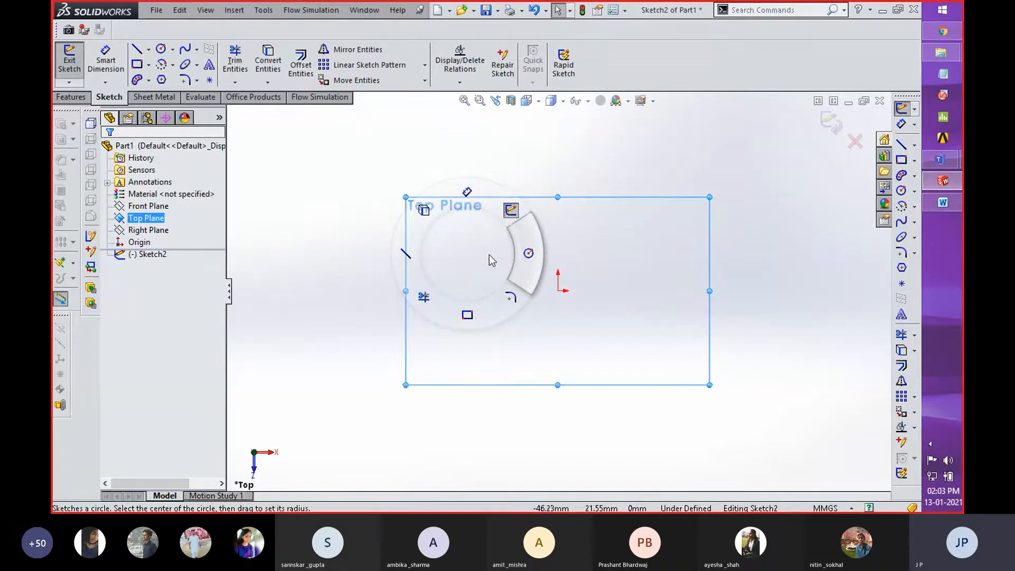
pyautogui.moveTo(490, 254); pyautogui.dragTo(487, 255, button='right')
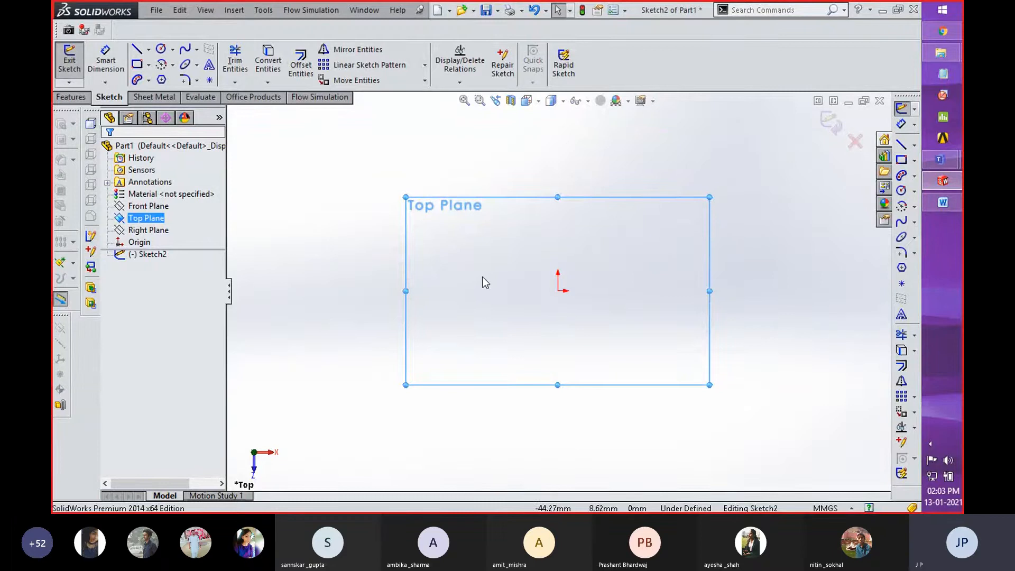
pyautogui.moveTo(488, 276); pyautogui.dragTo(429, 278, button='right')
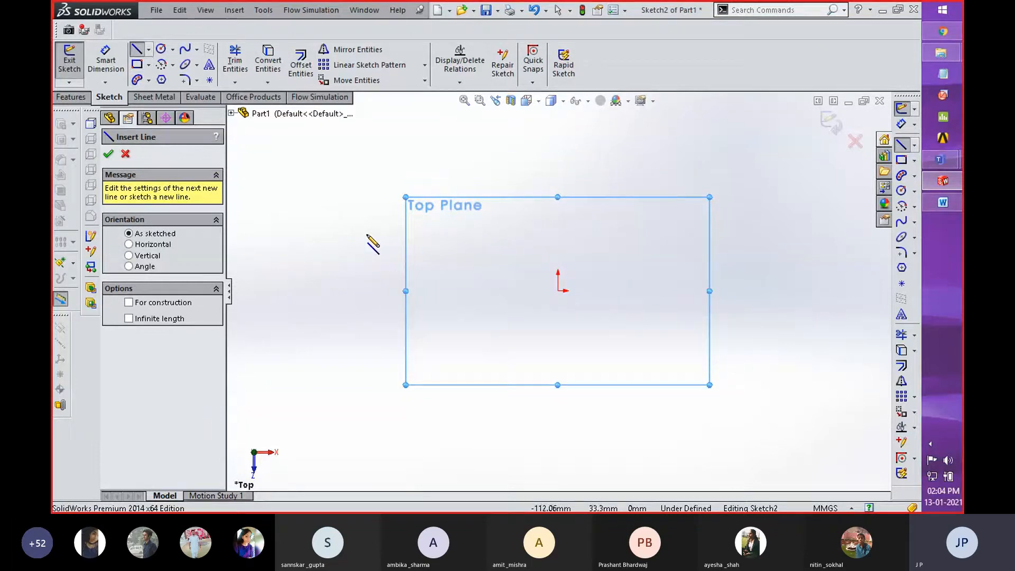
# - Switch to Word, enlarge the flanged part drawing to 120%, examine its views and dimensions, and return to SolidWorks
pyautogui.hotkey('alt', 'Tab')
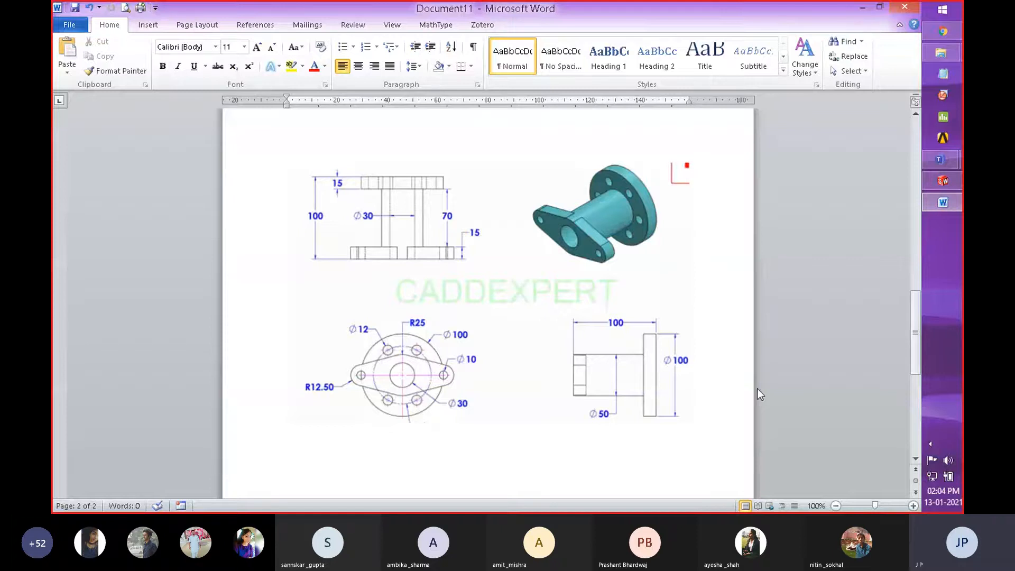
pyautogui.click(911, 505)
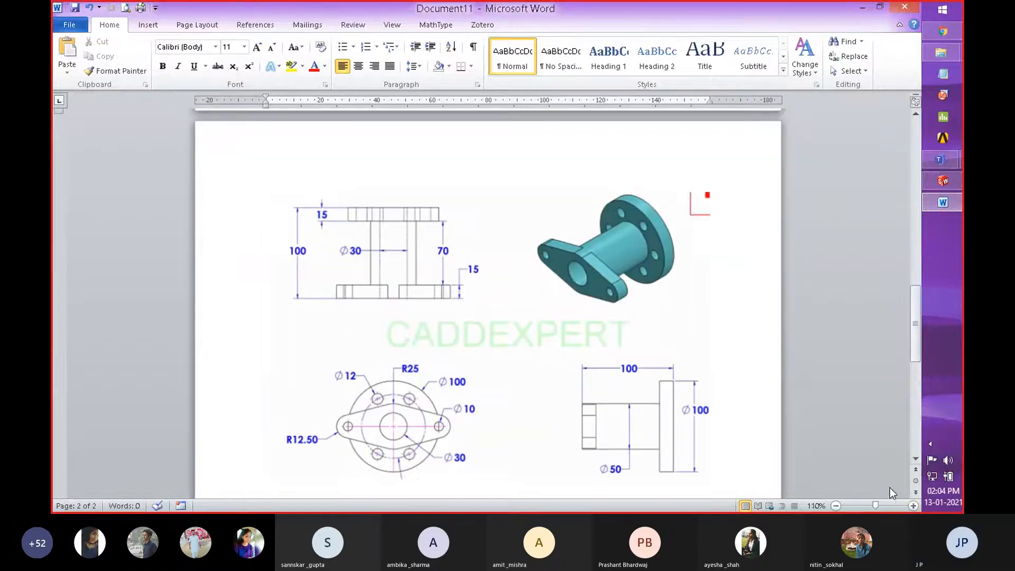
pyautogui.click(911, 505)
pyautogui.scroll(-1, 776, 394)
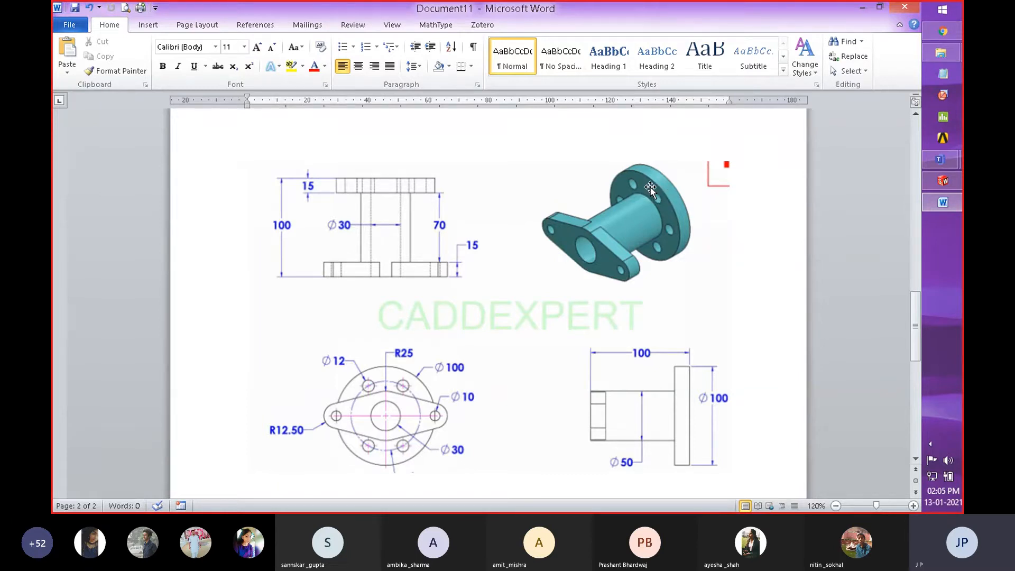
pyautogui.hotkey('alt', 'Tab')
pyautogui.hotkey('alt', 'Tab')
pyautogui.hotkey('alt', 'Tab')
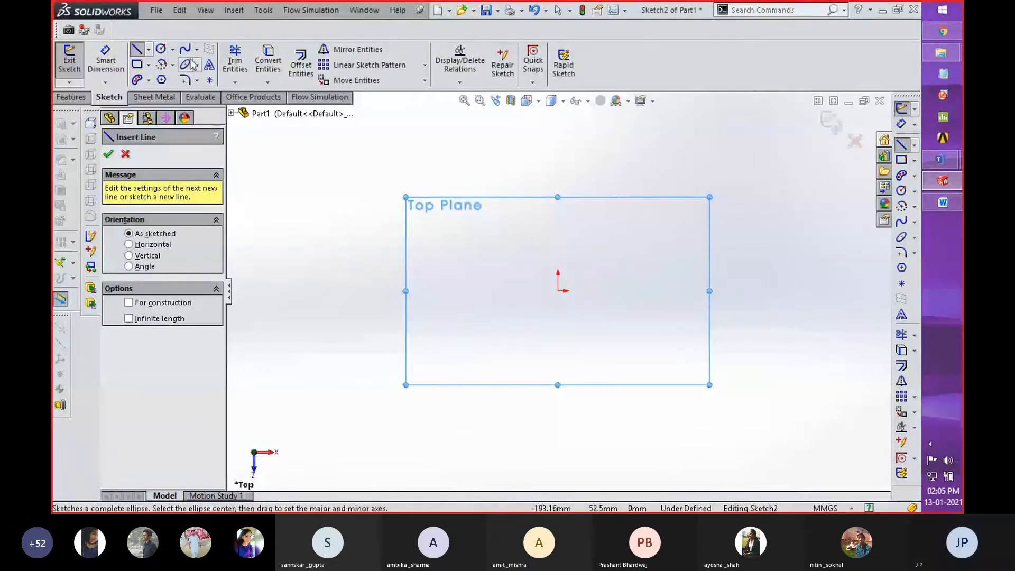
pyautogui.hotkey('alt', 'Tab')
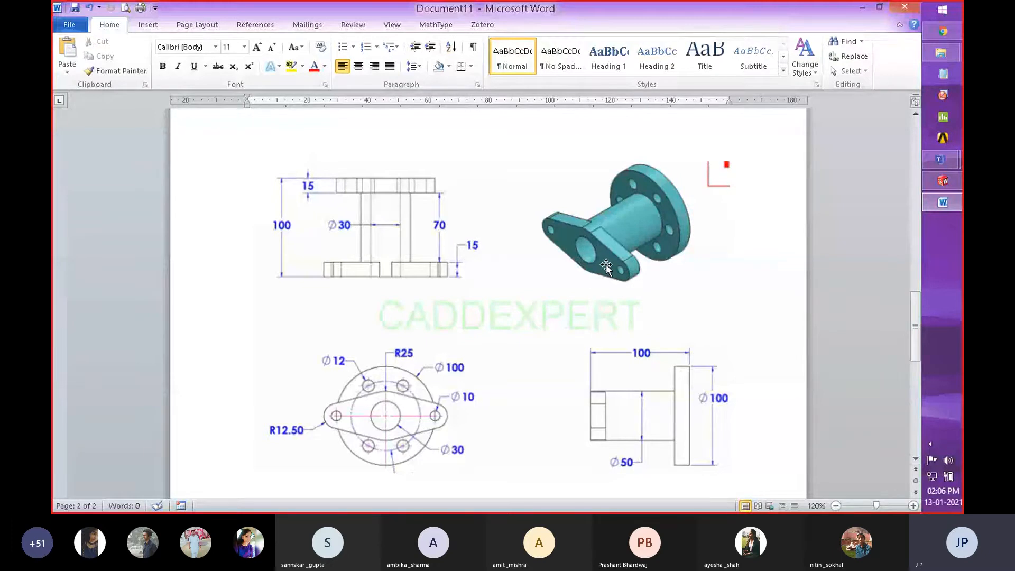
pyautogui.hotkey('alt', 'Tab')
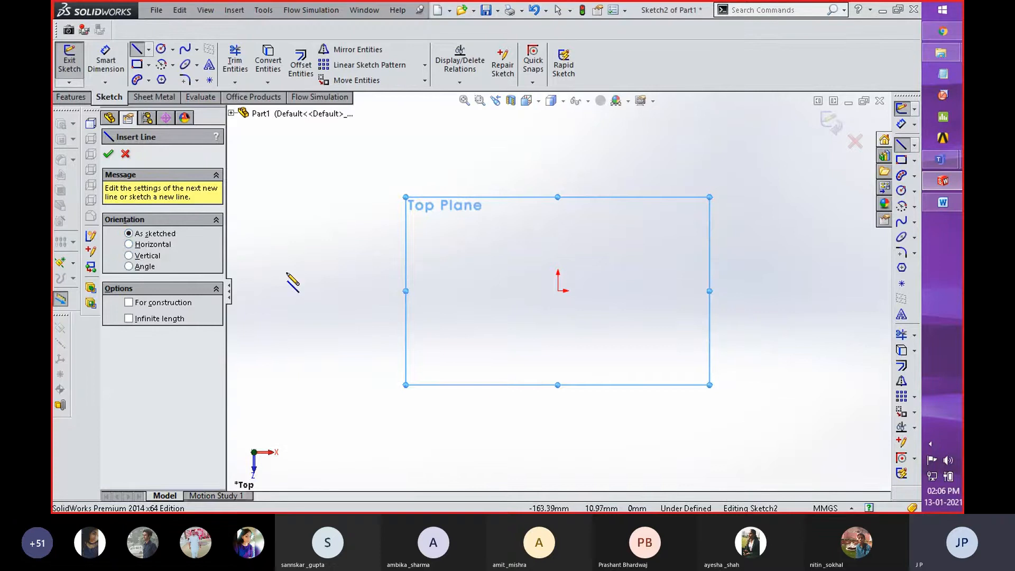
# - Sketch a horizontal line about 79 mm long from the origin toward positive X and end the line chain
pyautogui.click(558, 290)
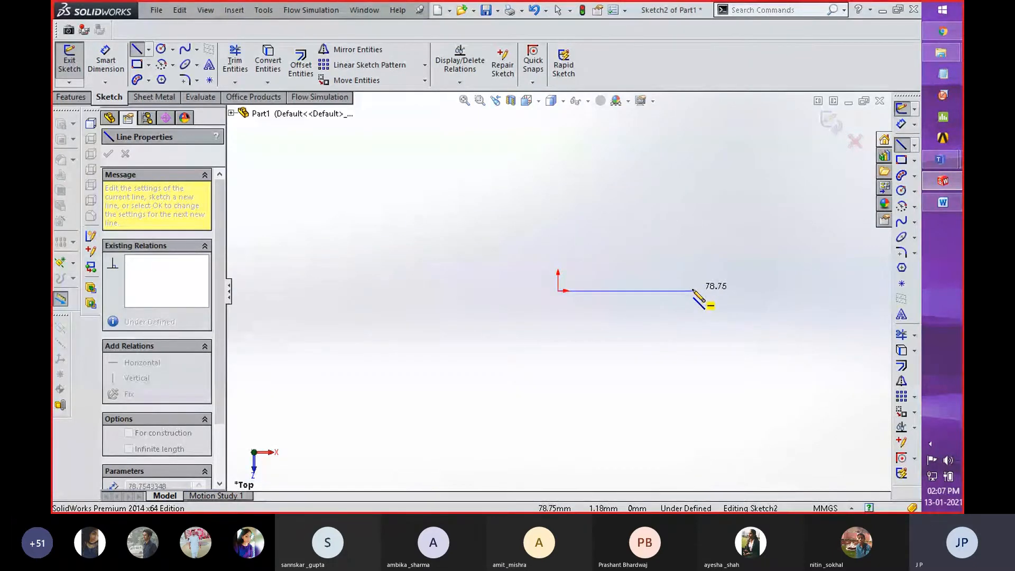
pyautogui.click(693, 291)
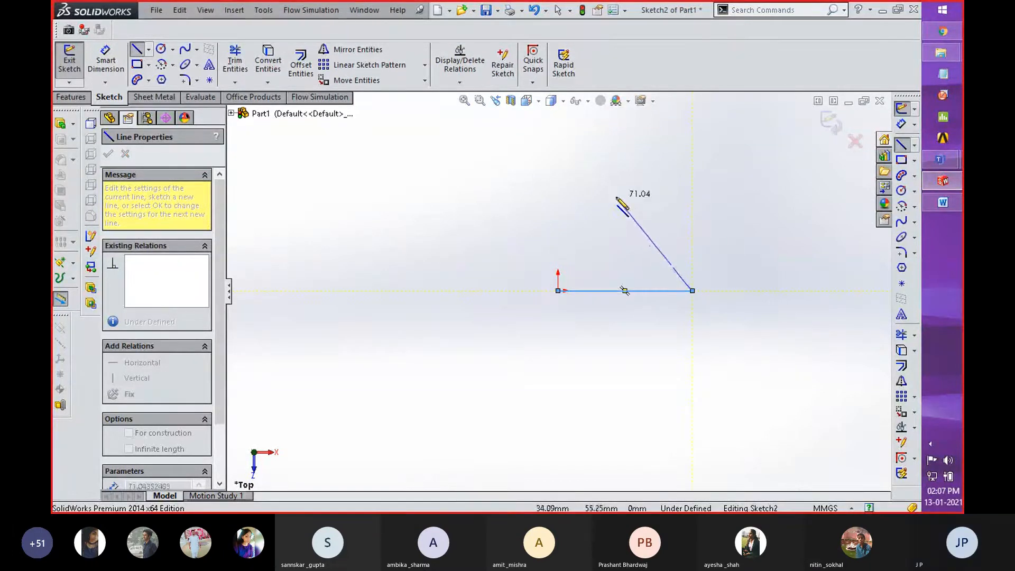
pyautogui.rightClick(650, 201)
pyautogui.click(675, 113)
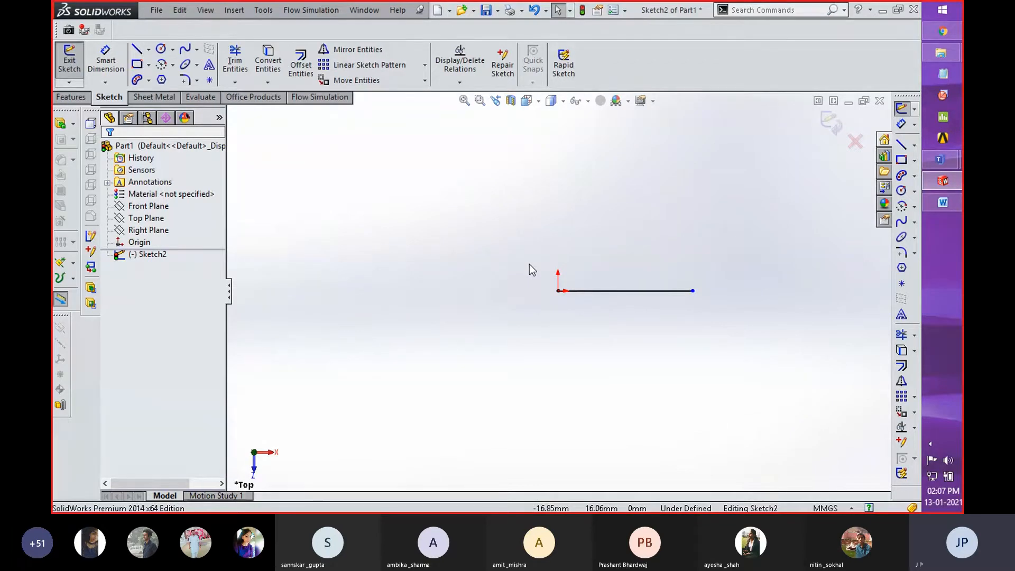
# - Dimension the horizontal line's length to 65 mm, placing the dimension below the line
pyautogui.moveTo(529, 264); pyautogui.dragTo(545, 273, button='right')
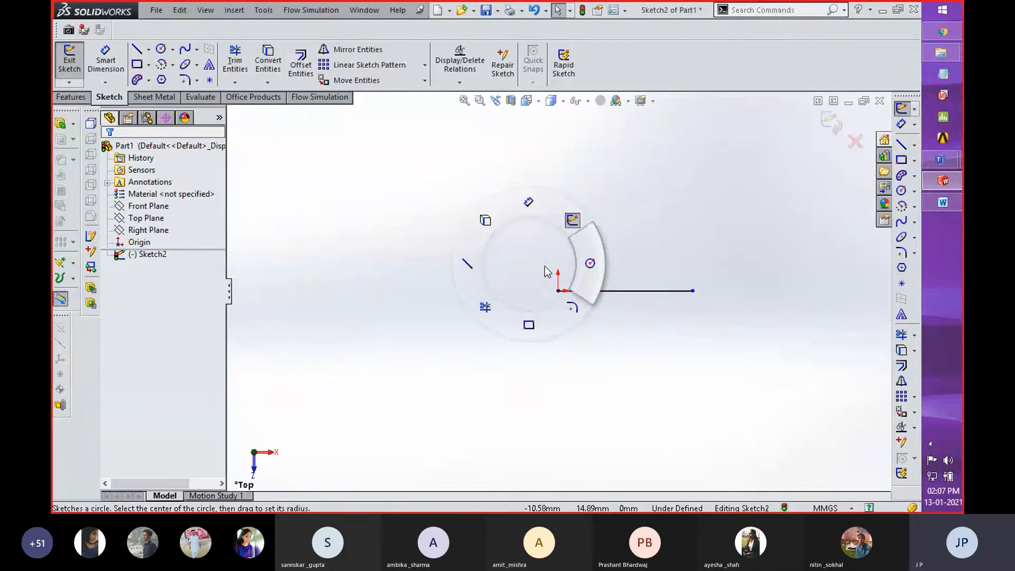
pyautogui.moveTo(544, 268); pyautogui.dragTo(531, 217, button='right')
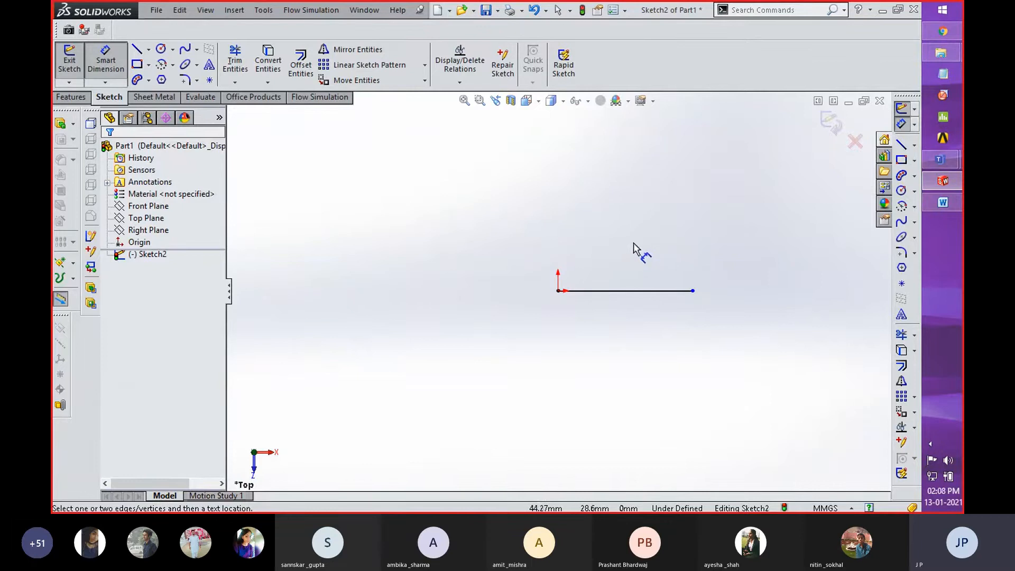
pyautogui.click(624, 291)
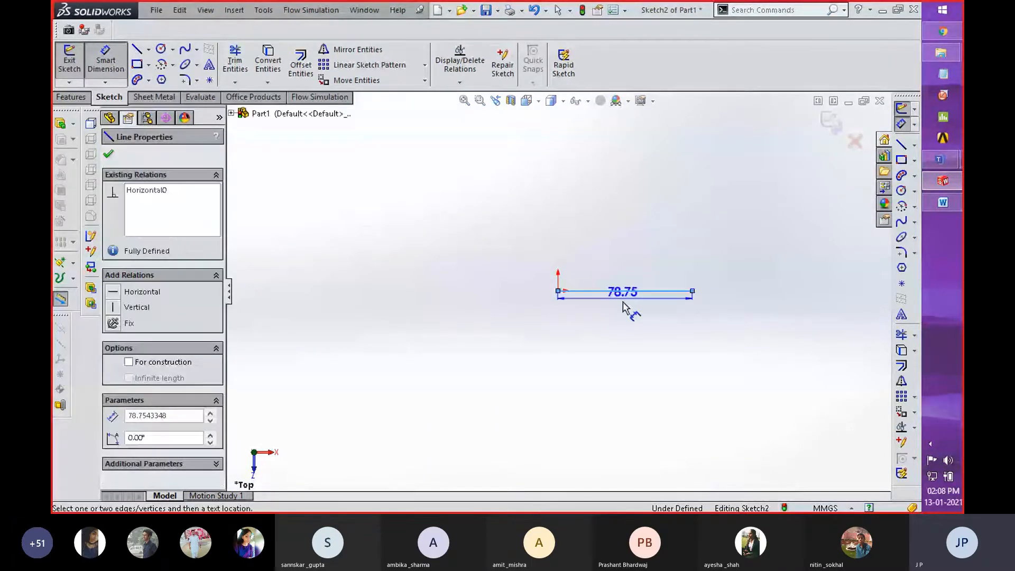
pyautogui.click(622, 327)
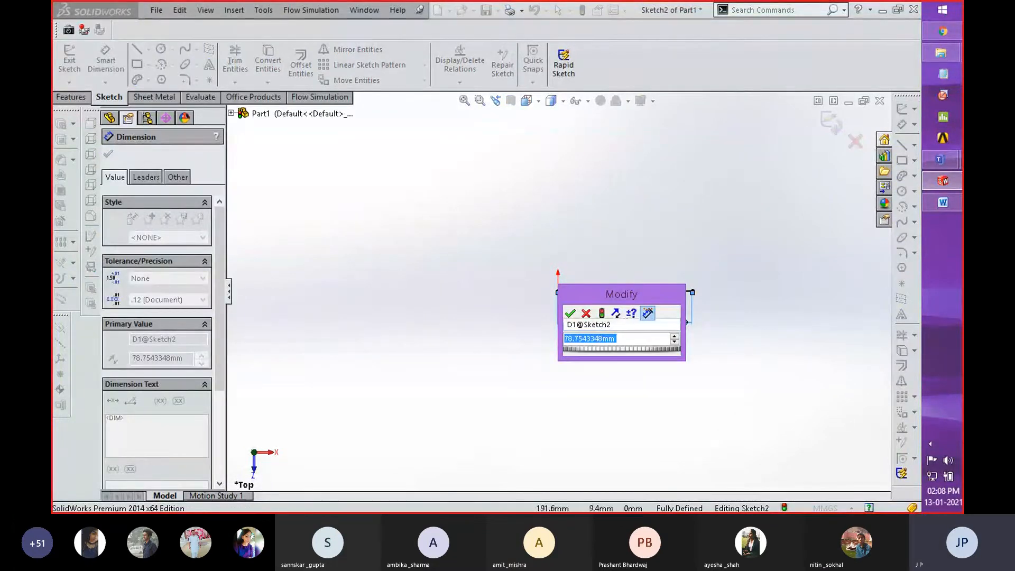
pyautogui.moveTo(923, 512)
pyautogui.write('65')
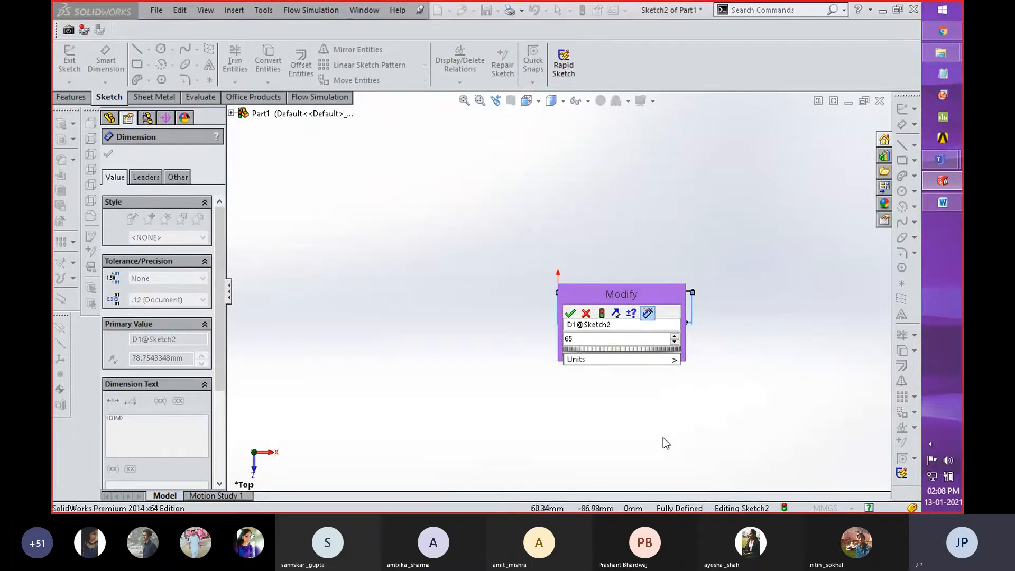
pyautogui.moveTo(673, 360)
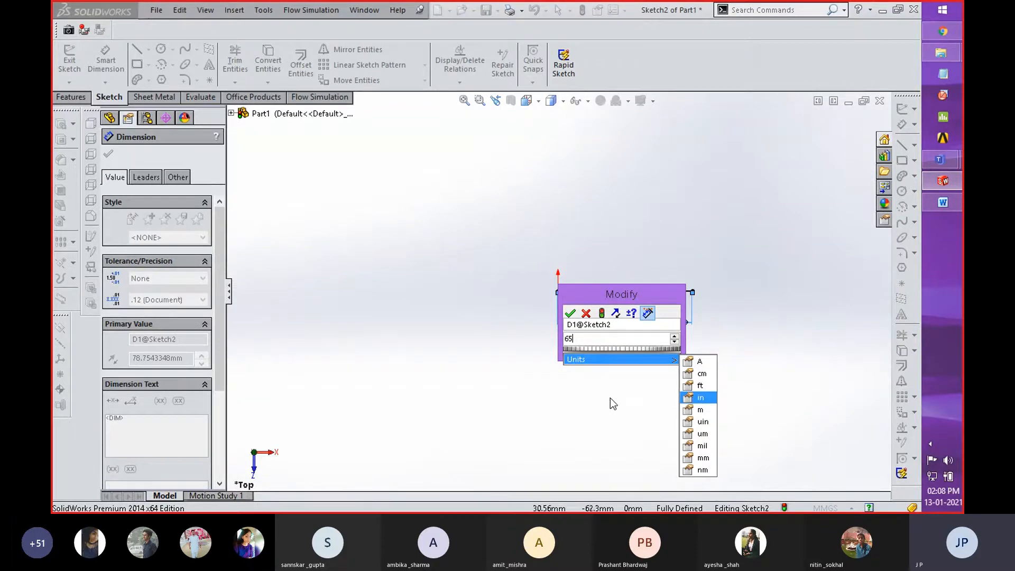
pyautogui.click(569, 315)
pyautogui.click(569, 315)
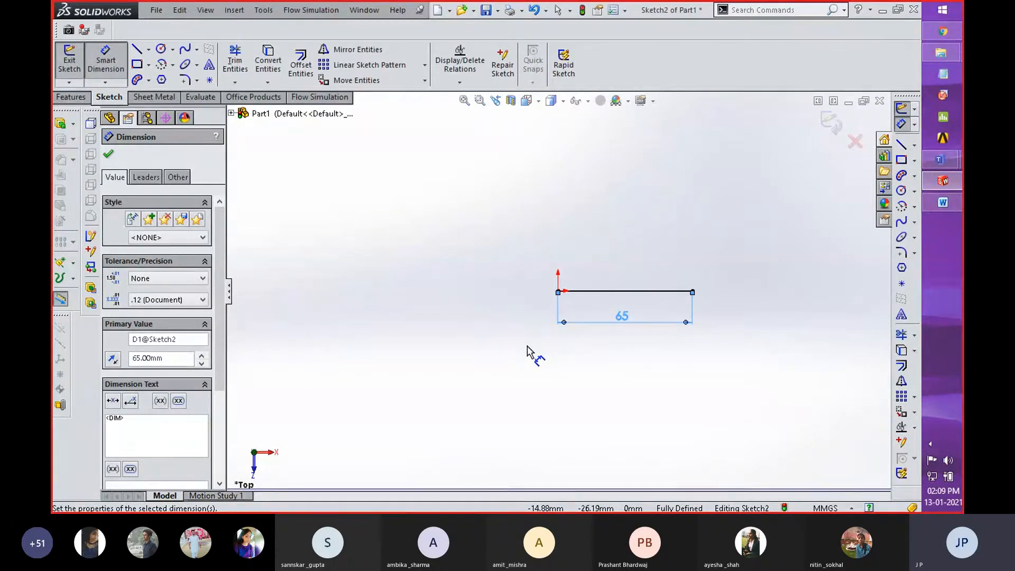
pyautogui.click(108, 154)
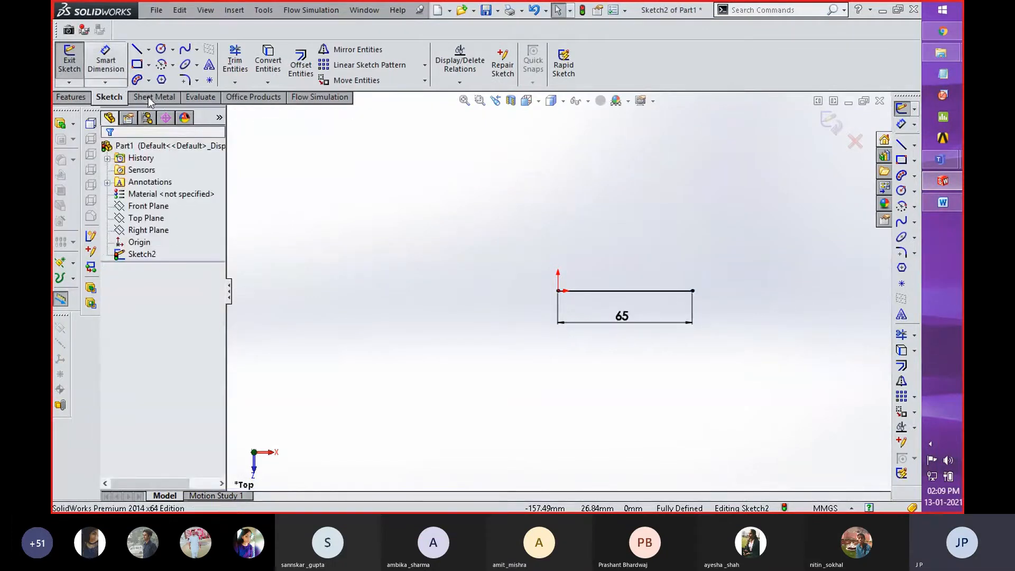
# - Draw a vertical centerline upward from the origin and leave the Centerline tool
pyautogui.click(150, 49)
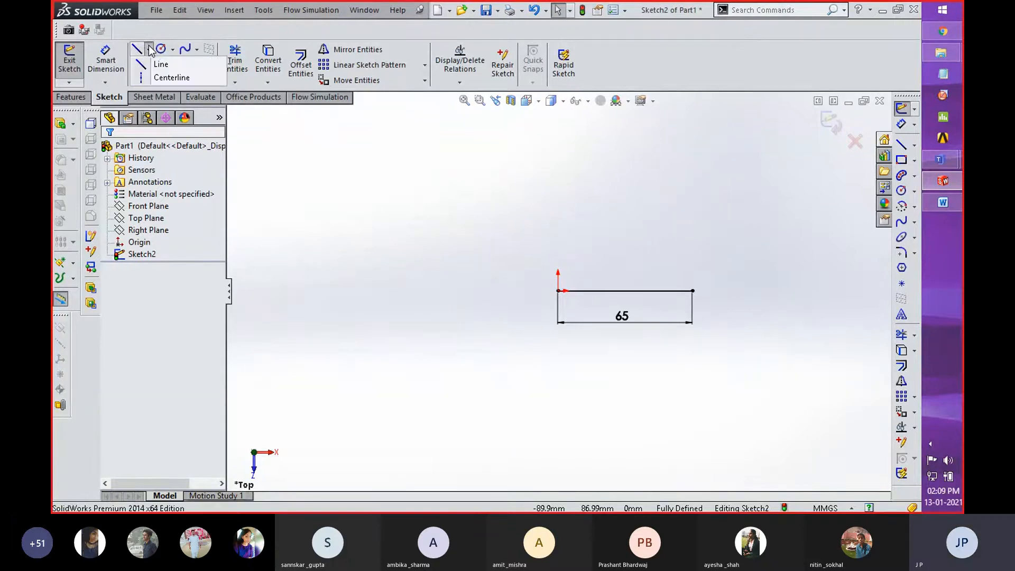
pyautogui.click(166, 78)
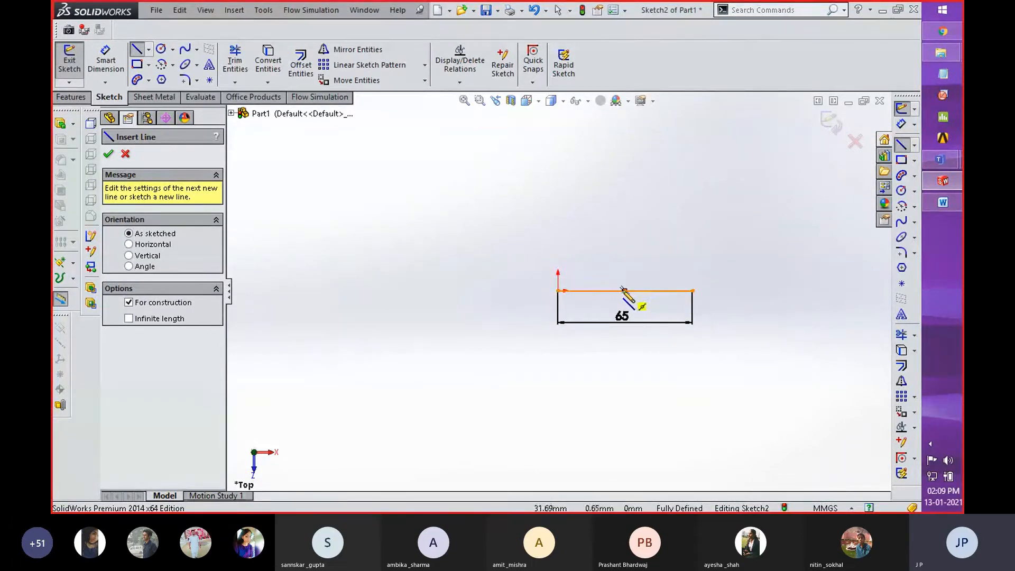
pyautogui.click(558, 290)
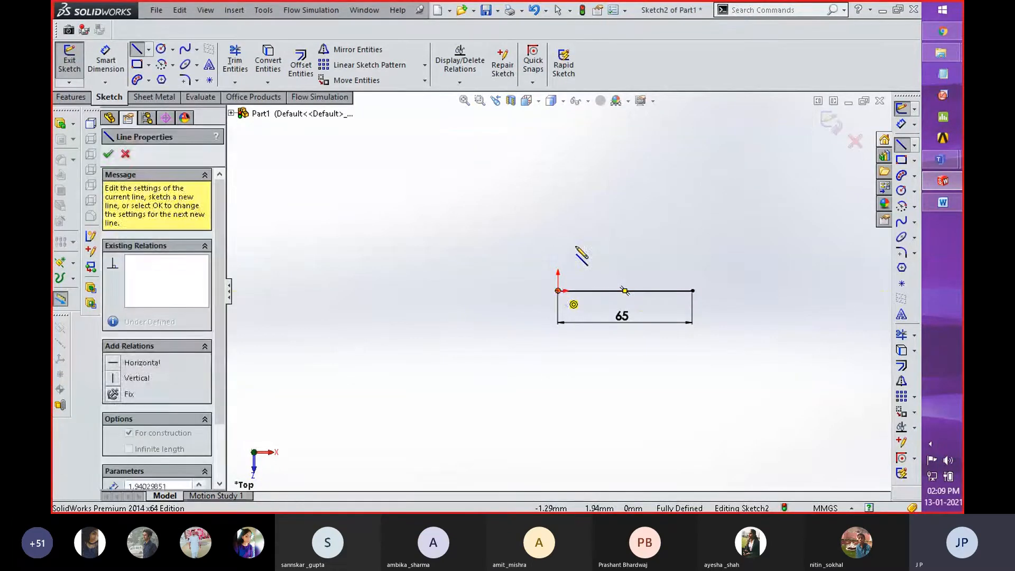
pyautogui.click(558, 167)
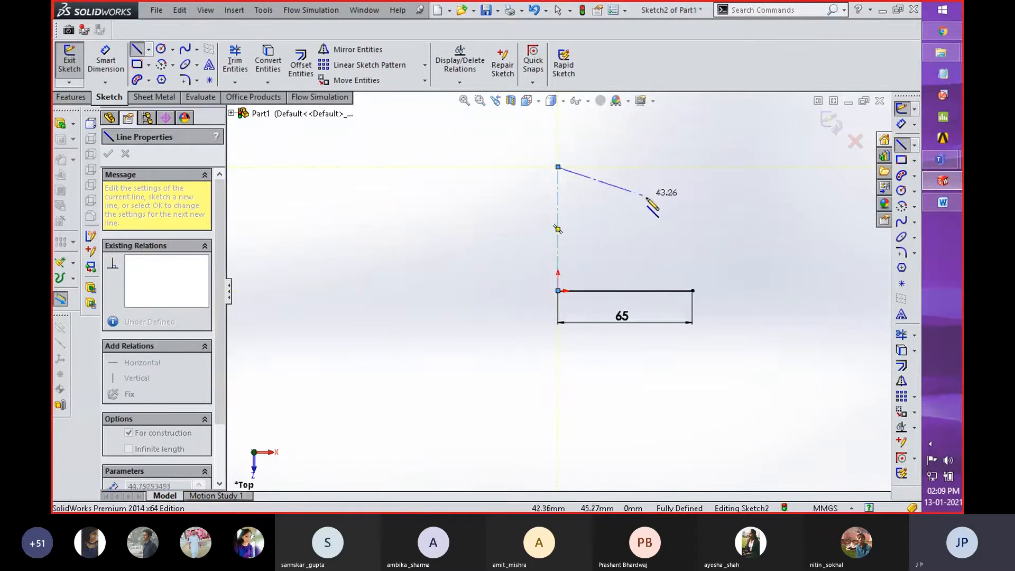
pyautogui.rightClick(649, 199)
pyautogui.click(686, 115)
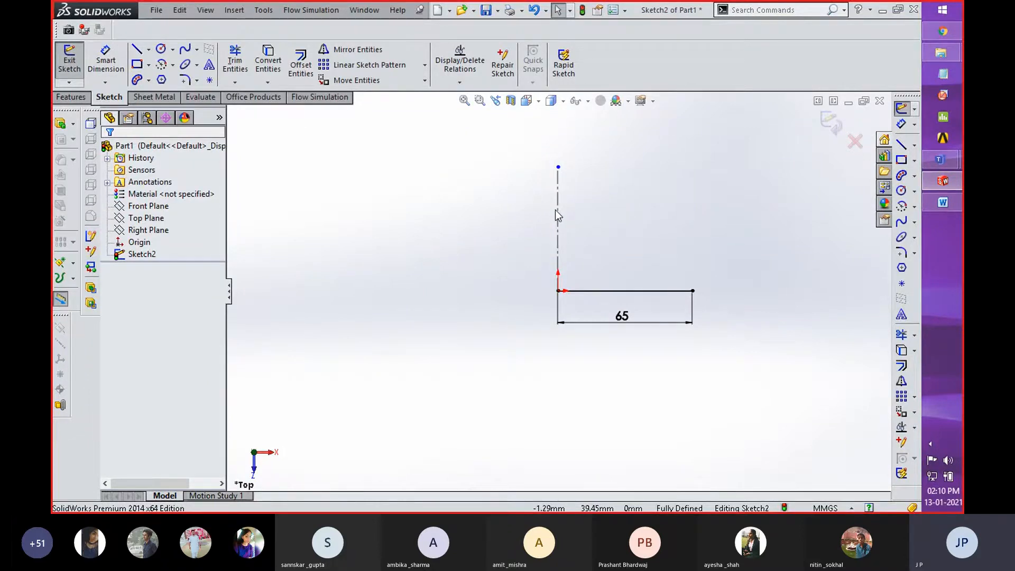
# - Sketch a vertical line about 46 mm long downward from the free end of the 65 mm line
pyautogui.click(136, 49)
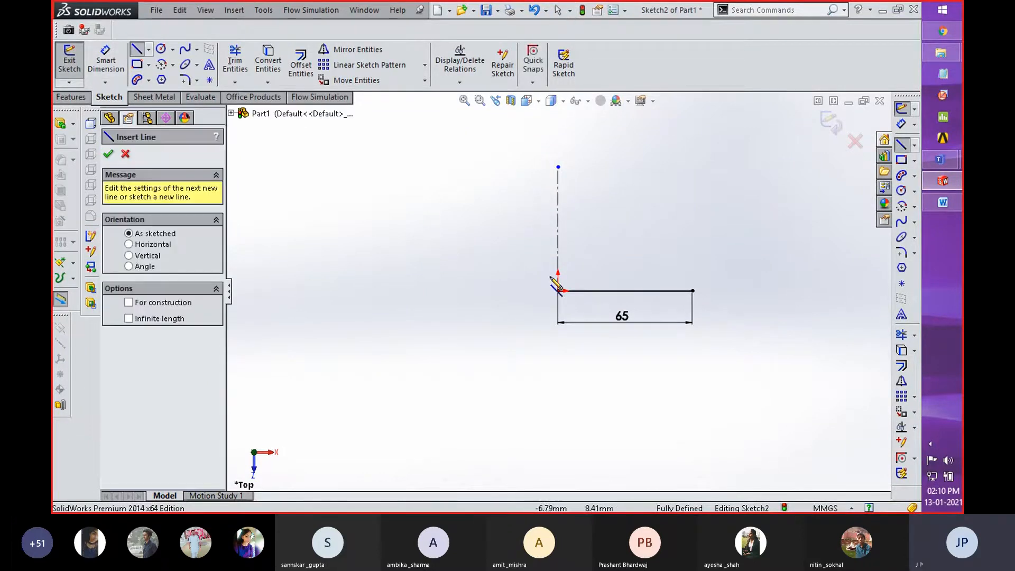
pyautogui.click(693, 291)
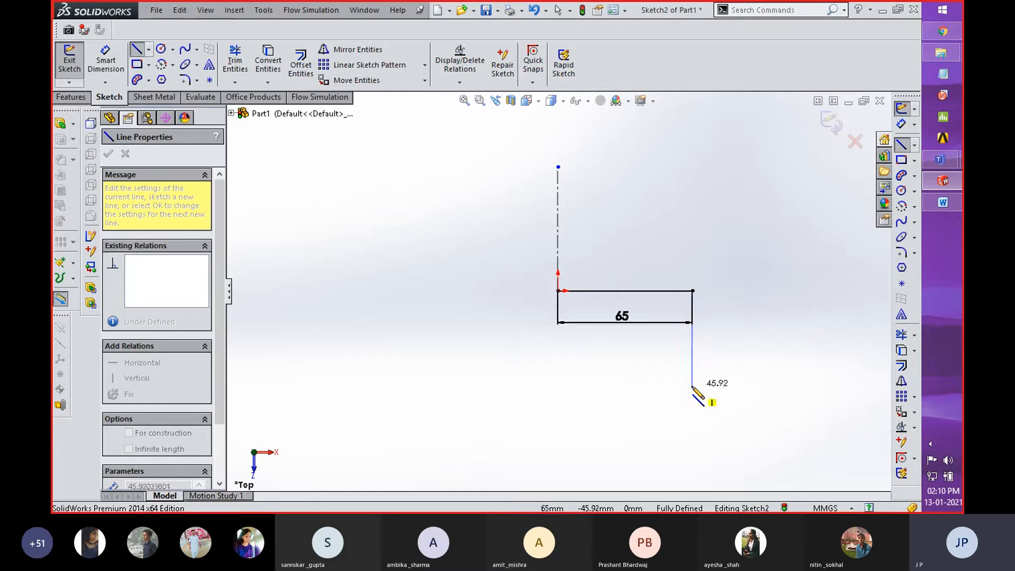
pyautogui.click(692, 385)
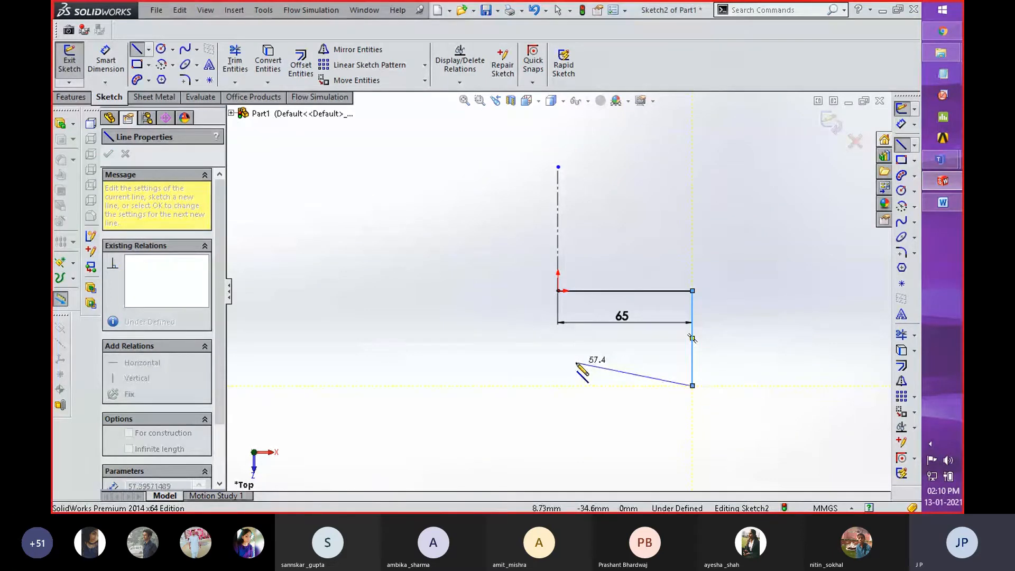
pyautogui.press('Escape')
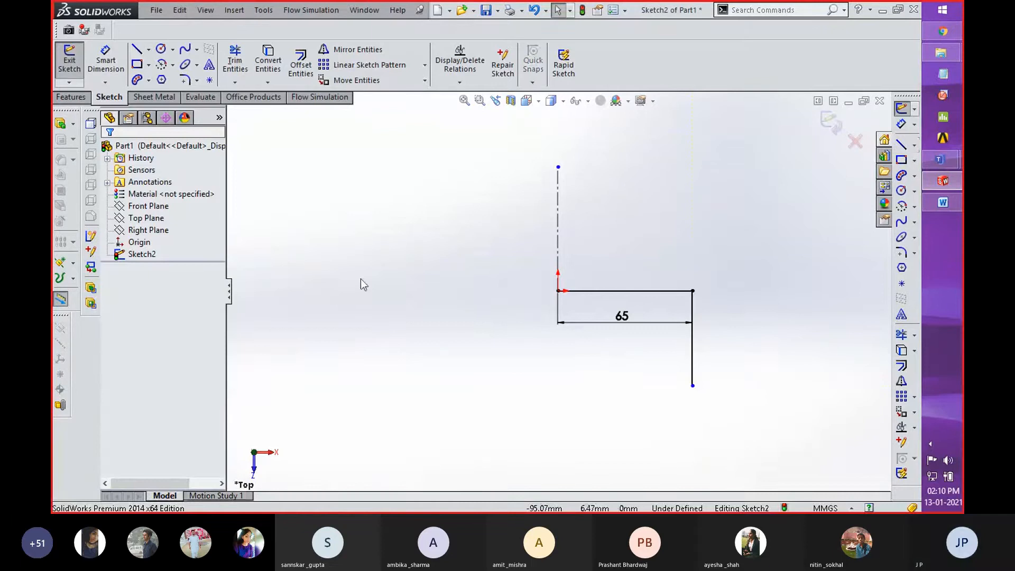
# - Convert the lower vertical line to construction geometry
pyautogui.click(692, 356)
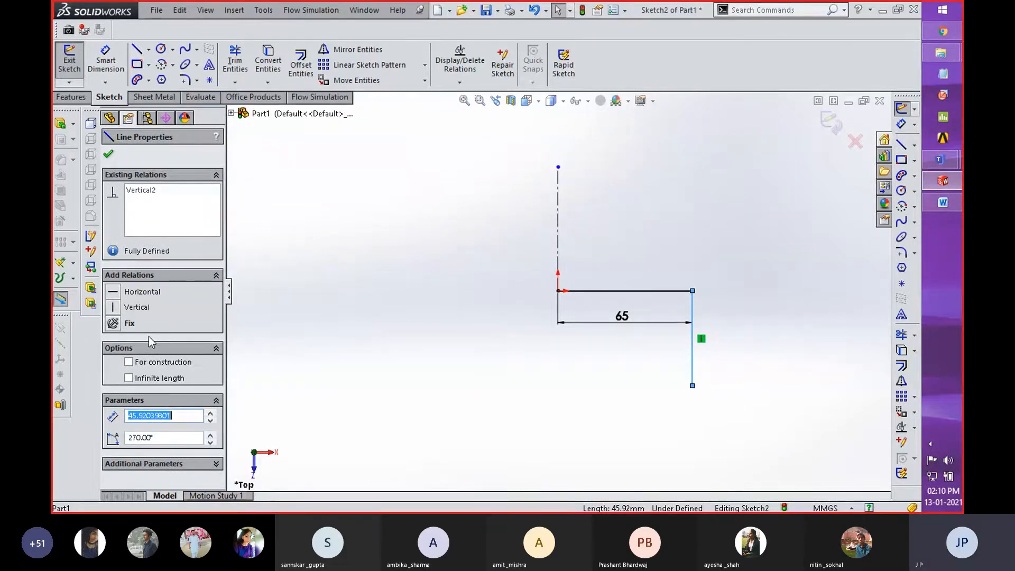
pyautogui.click(128, 362)
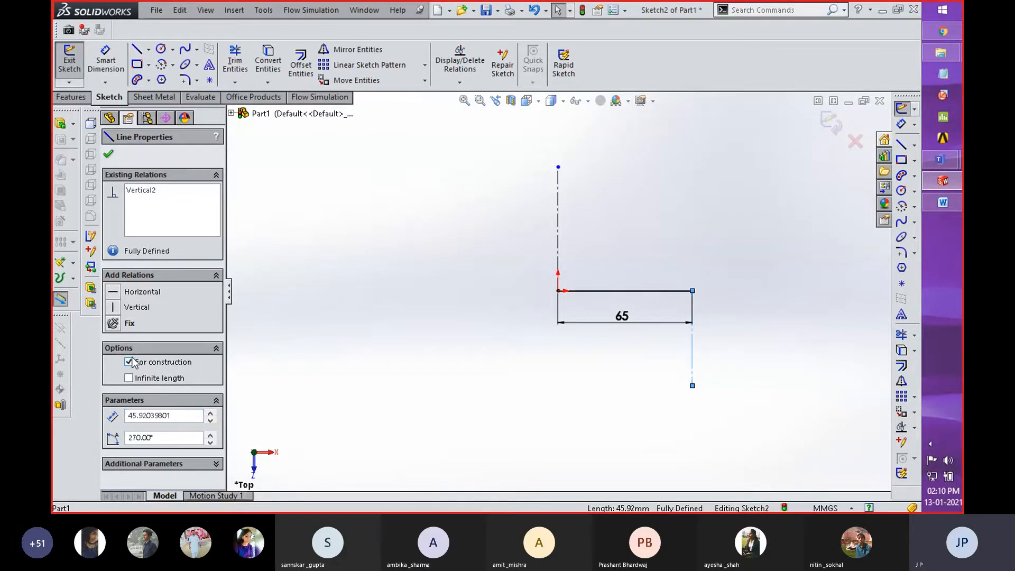
pyautogui.click(108, 154)
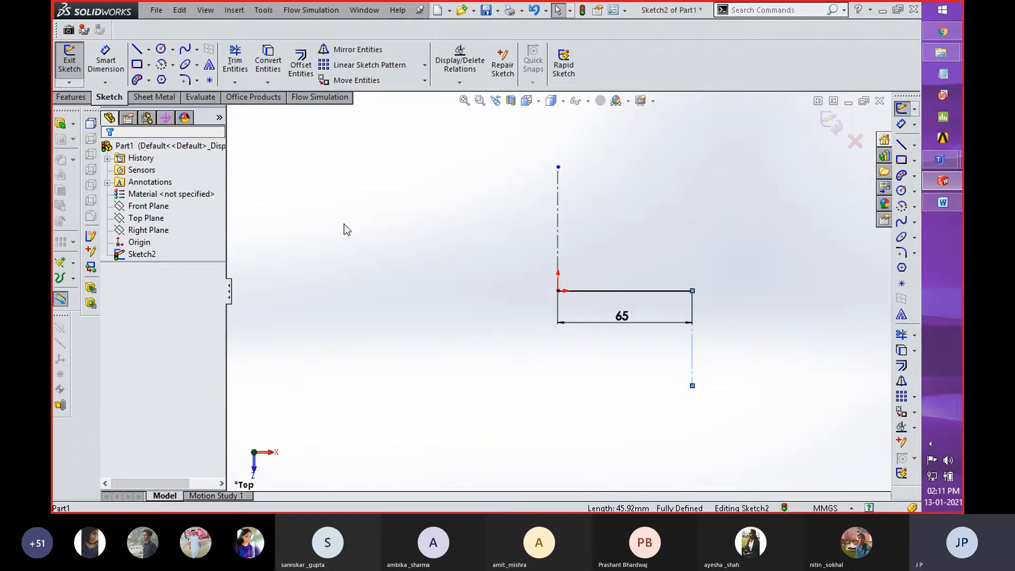
pyautogui.click(149, 50)
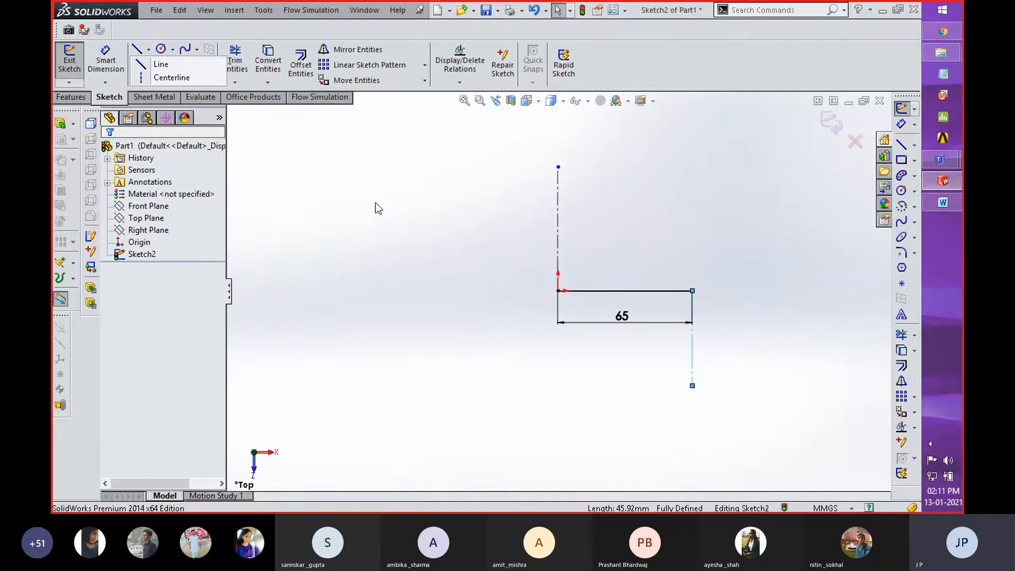
pyautogui.click(363, 193)
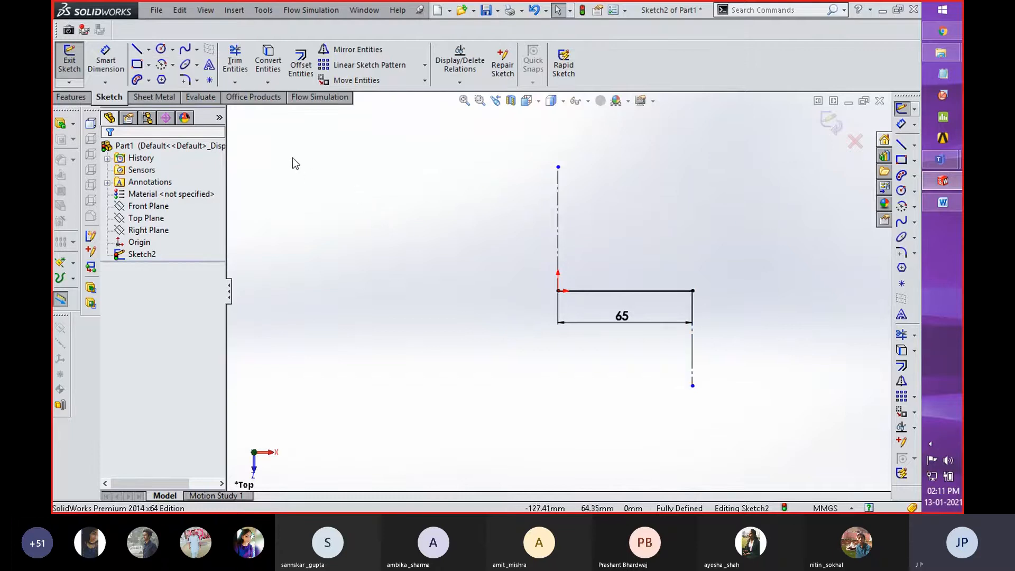
# - Sketch a corner rectangle about 52 mm wide and 46 mm high in the empty area up and left of the origin
pyautogui.click(149, 65)
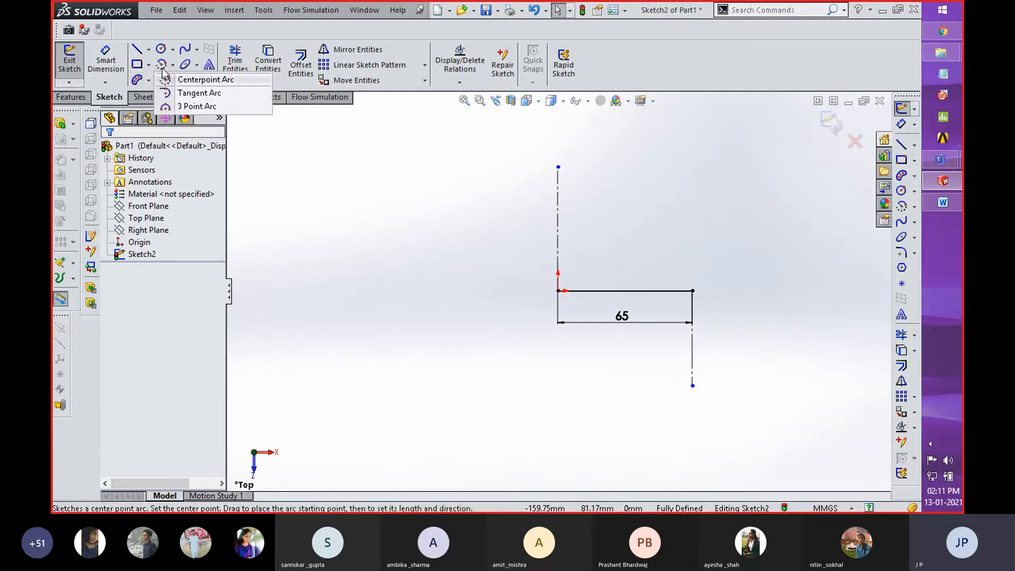
pyautogui.click(157, 80)
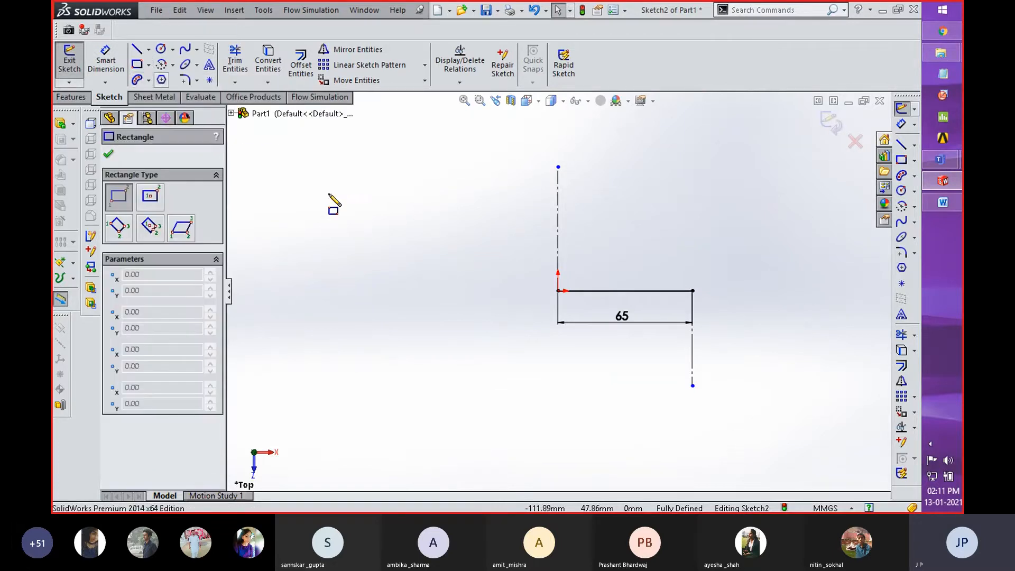
pyautogui.click(296, 175)
pyautogui.click(404, 272)
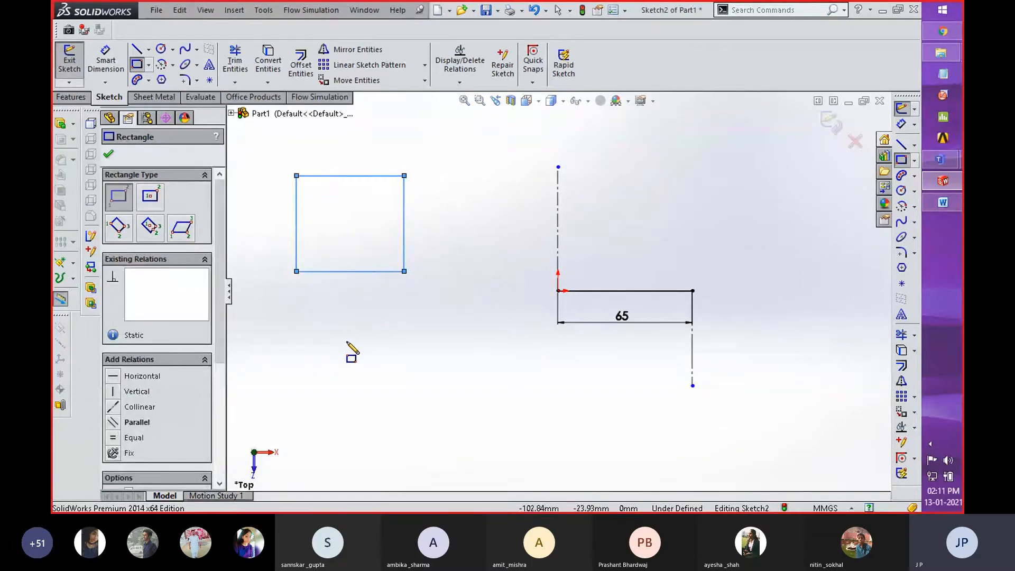
# - Dimension the rectangle's upper edge to 50 mm, placing the dimension above it
pyautogui.moveTo(495, 355); pyautogui.dragTo(500, 303, button='right')
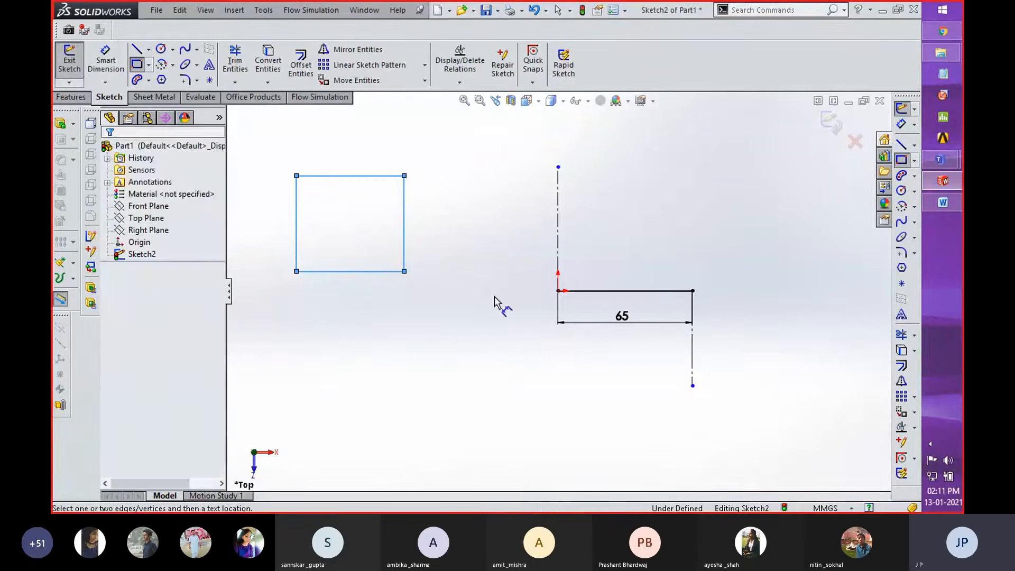
pyautogui.click(328, 176)
pyautogui.click(400, 160)
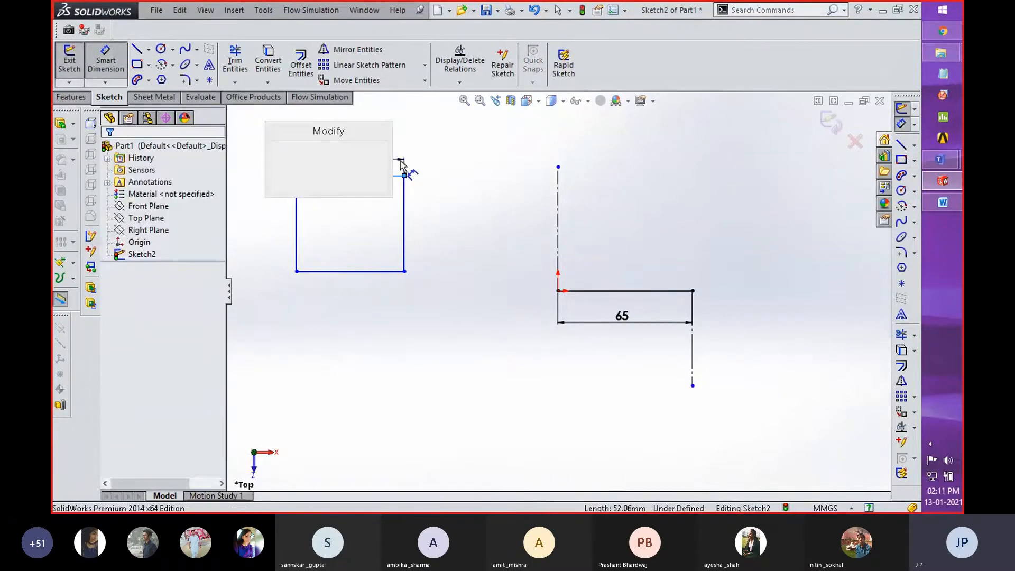
pyautogui.write('50')
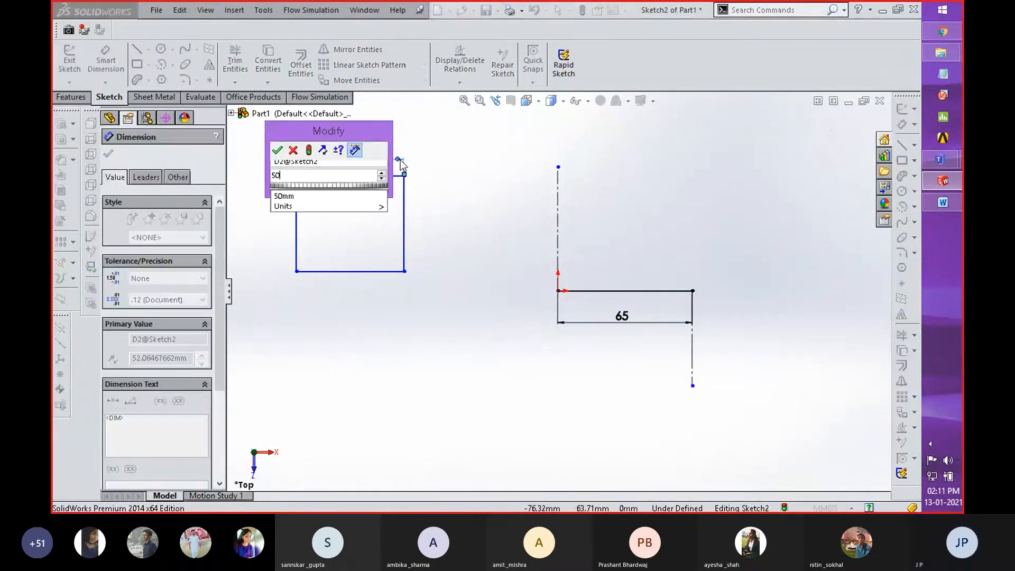
pyautogui.press('Return')
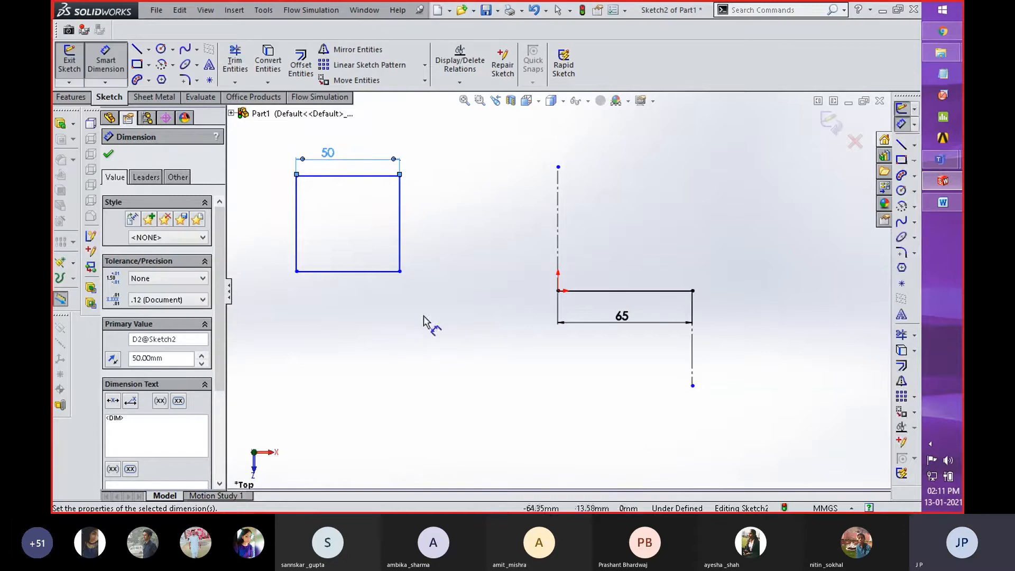
# - Dimension the horizontal distance between the rectangle's right edge and the origin to 25 mm
pyautogui.click(558, 291)
pyautogui.click(400, 252)
pyautogui.click(515, 309)
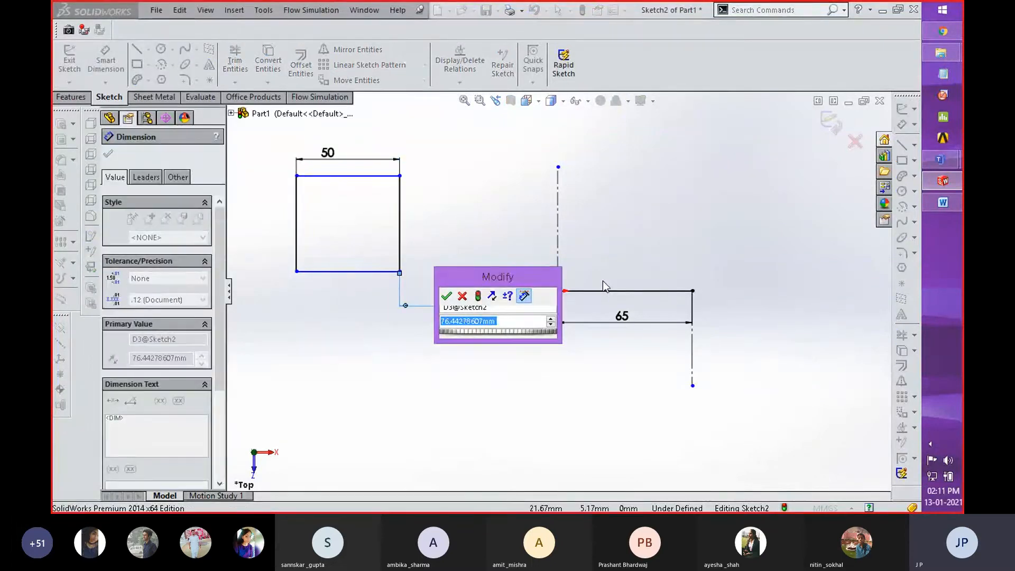
pyautogui.write('25')
pyautogui.press('Return')
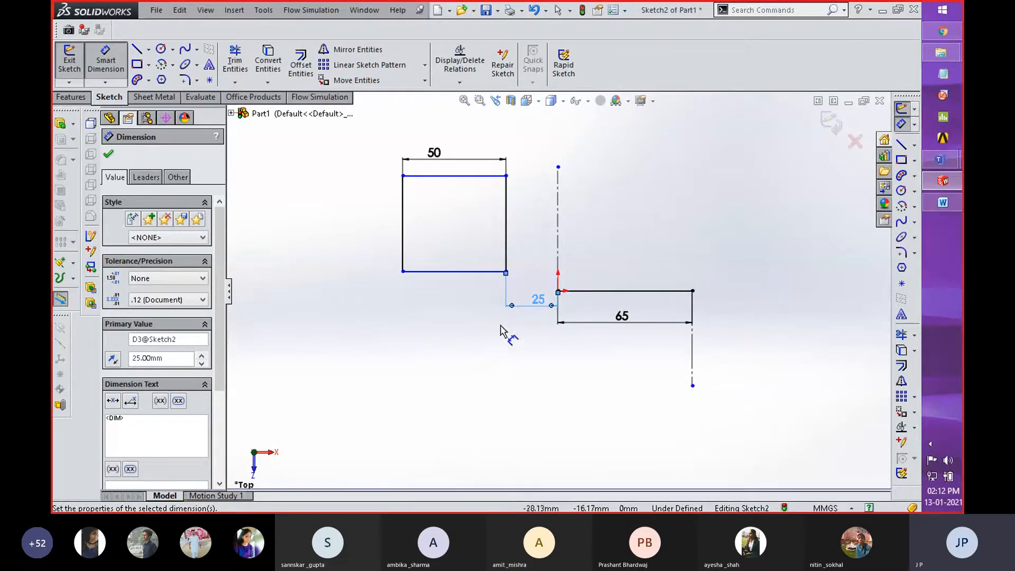
# - Dimension the vertical distance between the rectangle's bottom edge and the 65 mm line to 10 mm
pyautogui.click(471, 273)
pyautogui.click(637, 291)
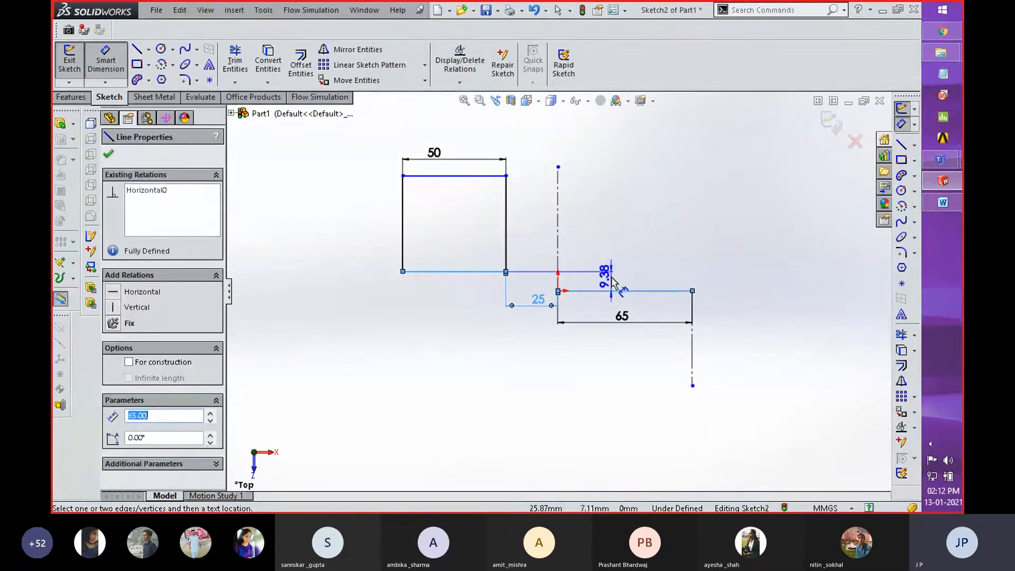
pyautogui.click(608, 278)
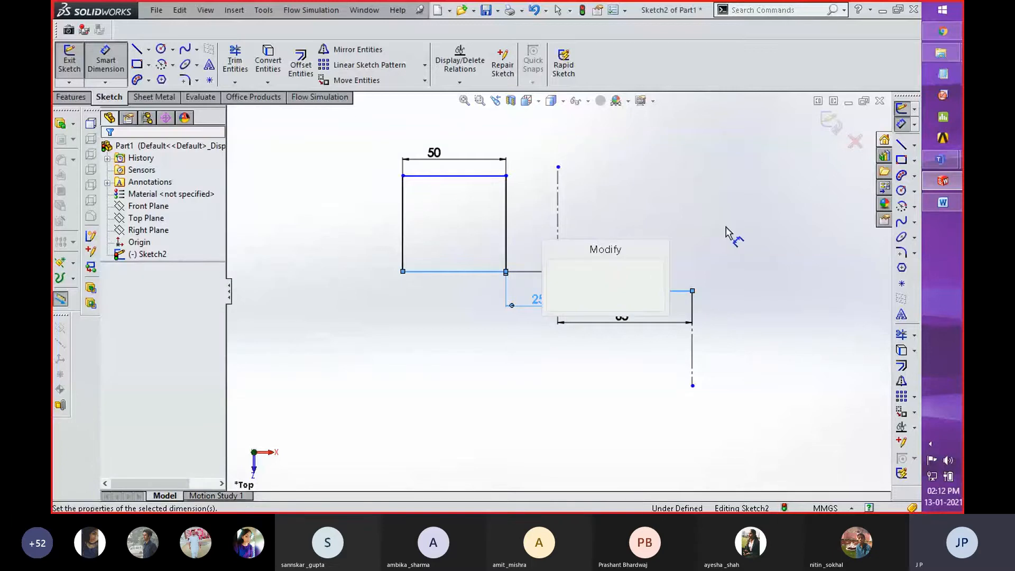
pyautogui.write('10')
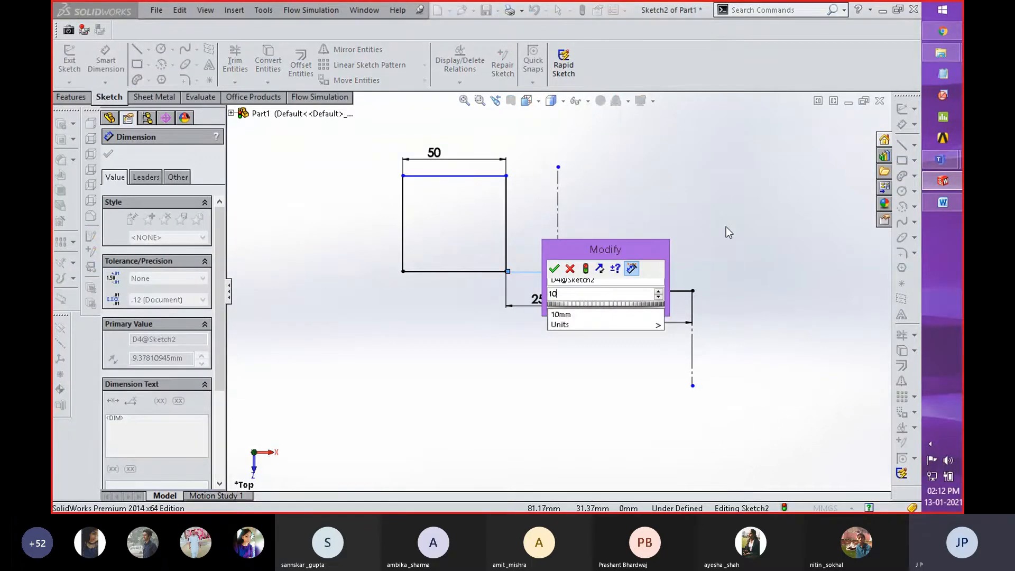
pyautogui.press('Return')
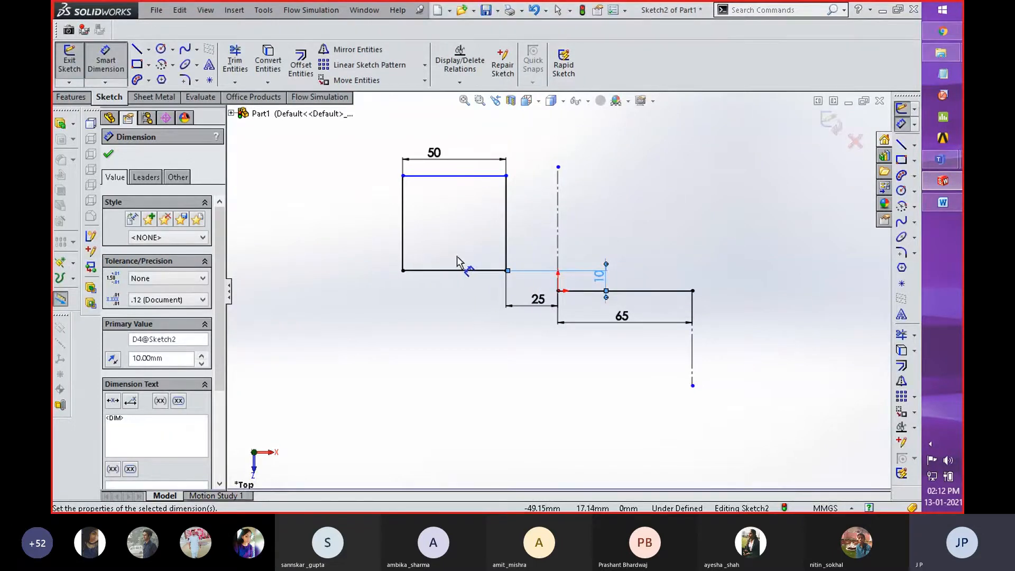
# - Dimension the rectangle's height between its upper and lower edges to 45 mm, placing the dimension on its left side
pyautogui.click(454, 176)
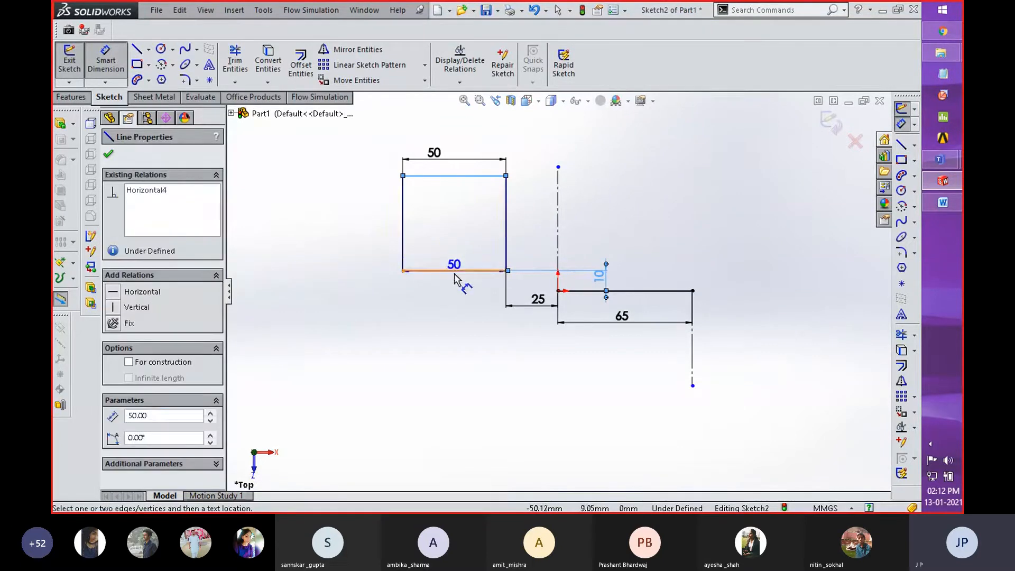
pyautogui.click(454, 270)
pyautogui.click(351, 224)
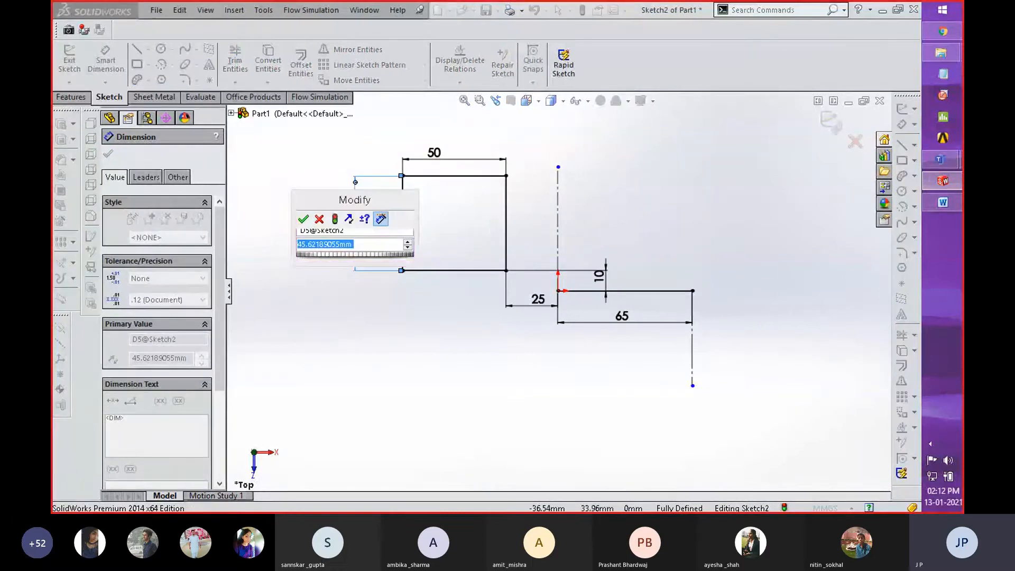
pyautogui.write('45')
pyautogui.press('Return')
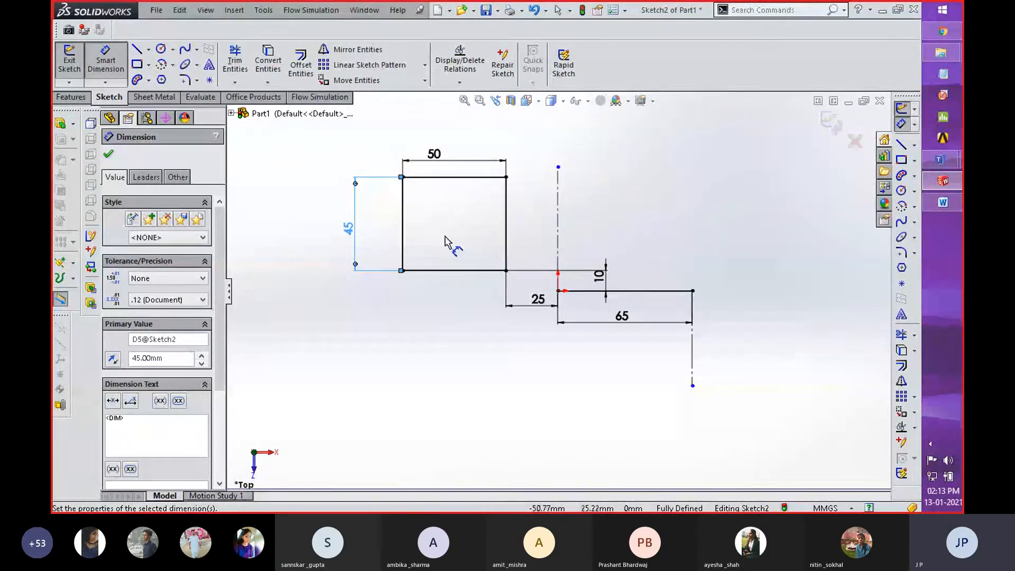
# - Sketch a center rectangle about 41 mm wide and 33 mm high below the dimensioned rectangle
pyautogui.click(148, 65)
pyautogui.click(161, 94)
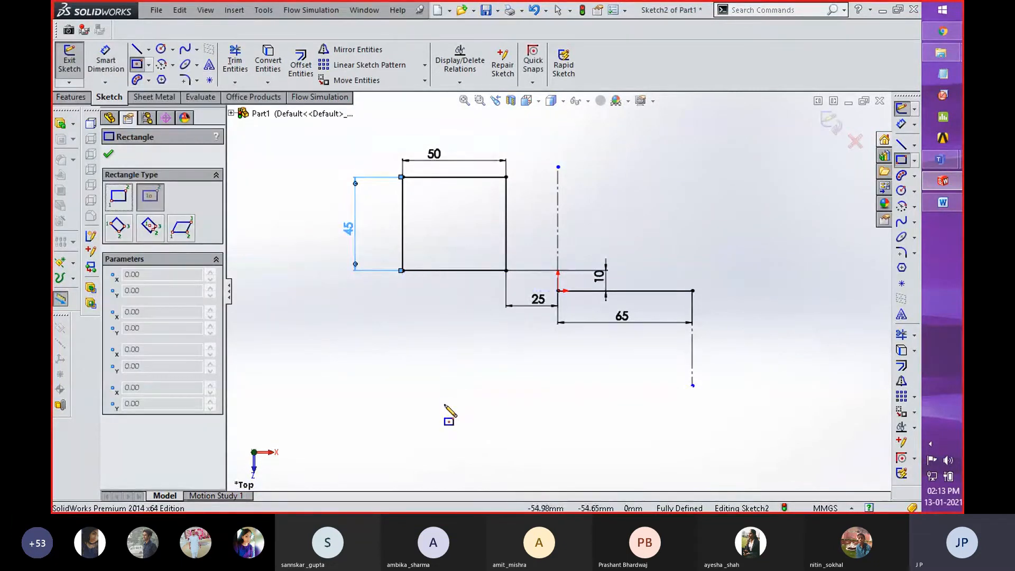
pyautogui.click(446, 369)
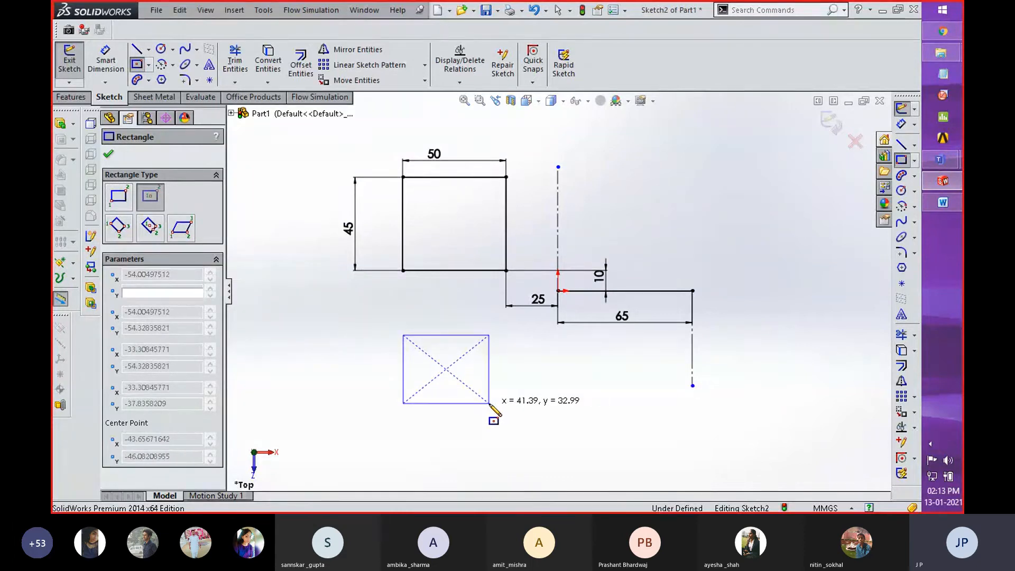
pyautogui.click(489, 404)
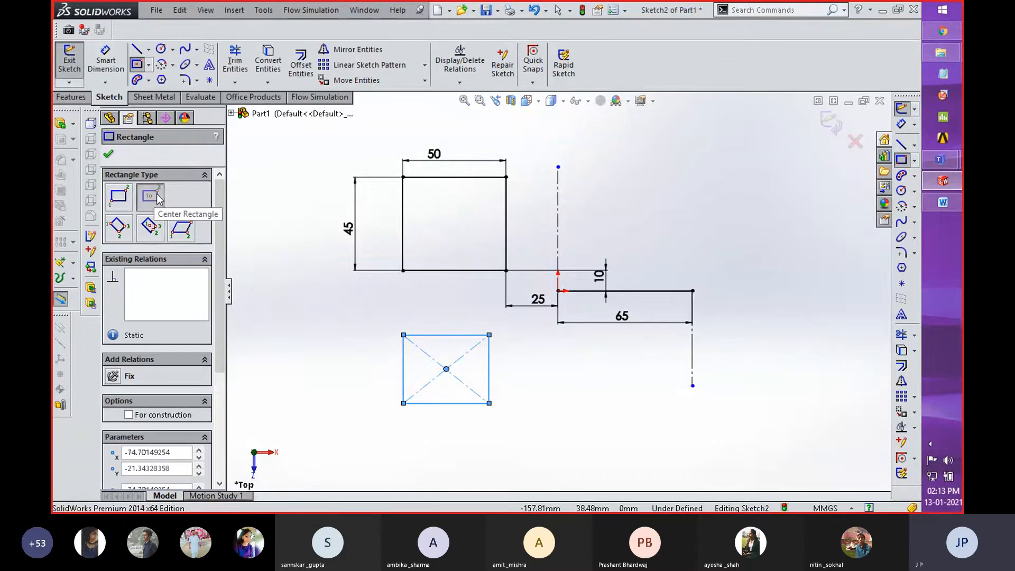
# - Sketch a tilted 3 Point Corner Rectangle about 41 mm by 42 mm below the 65 mm line, beside the center rectangle
pyautogui.click(119, 232)
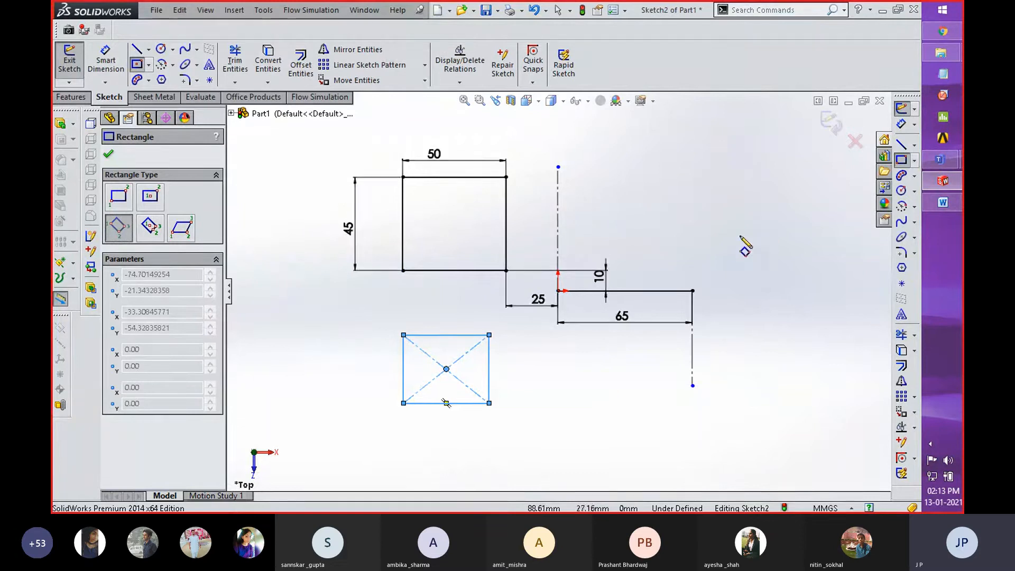
pyautogui.click(554, 458)
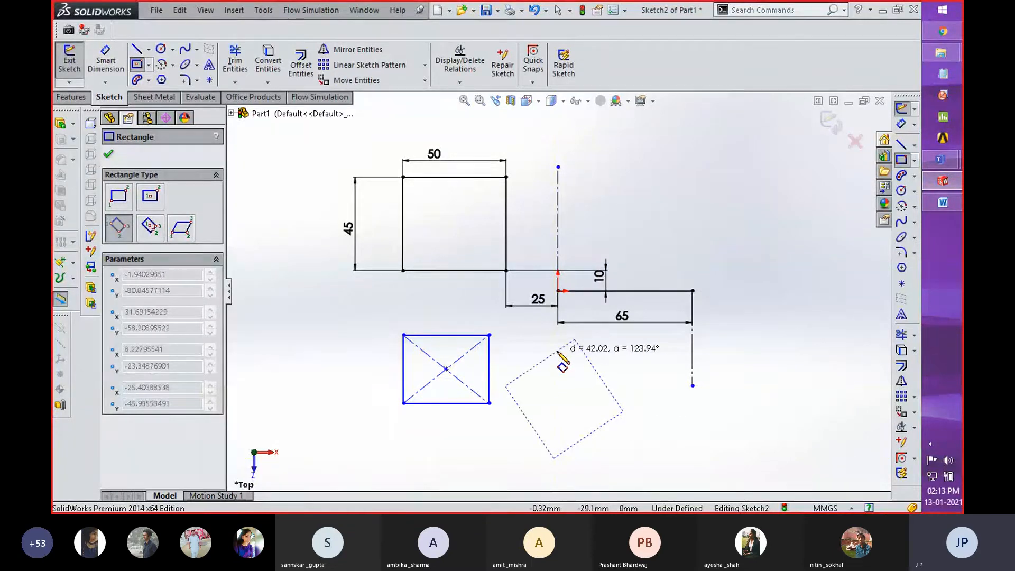
pyautogui.click(534, 366)
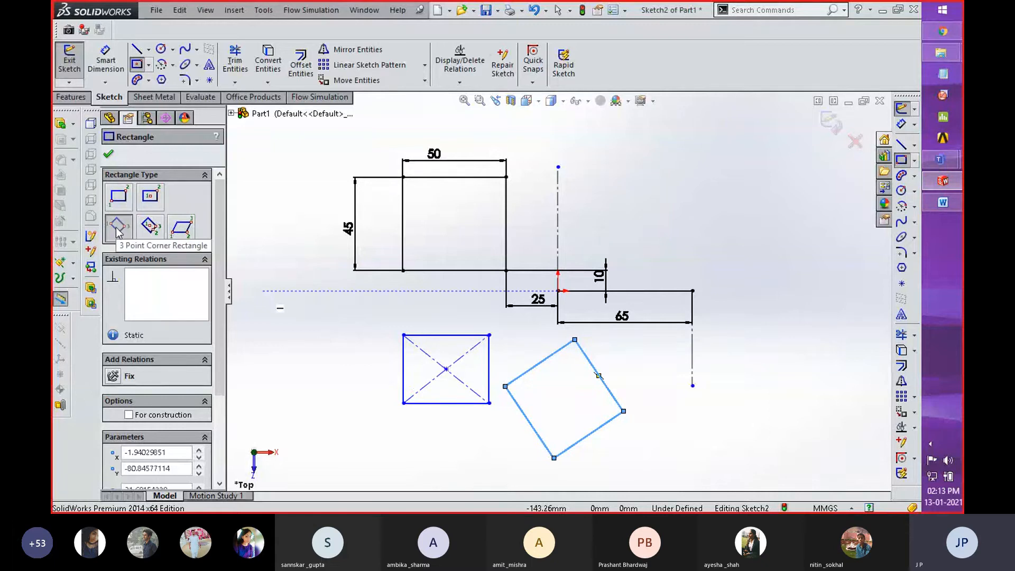
# - Draw a horizontal centerline about 31 mm long rightward from the tilted rectangle's lowest corner and leave the Centerline tool
pyautogui.click(148, 49)
pyautogui.click(158, 77)
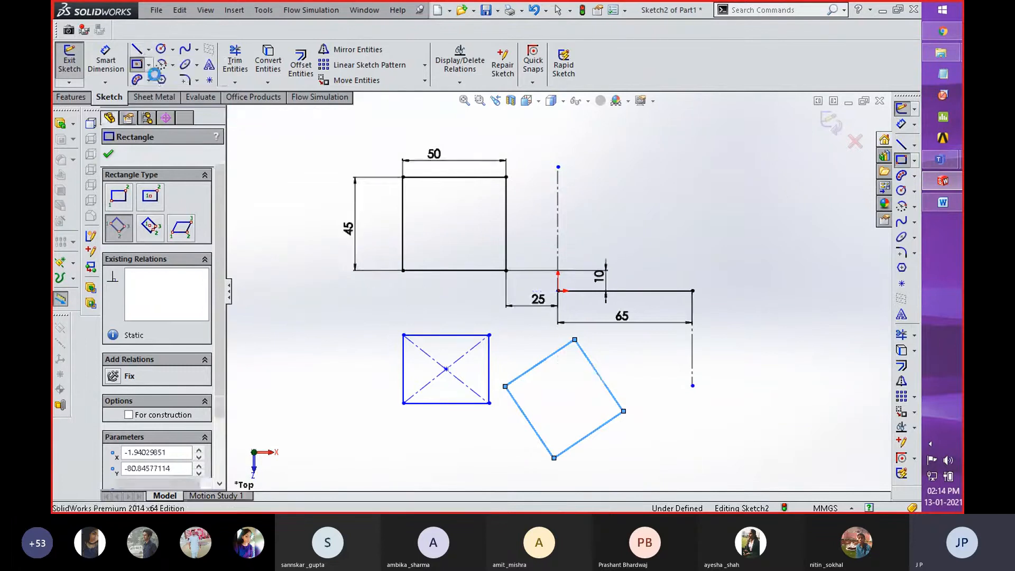
pyautogui.click(553, 458)
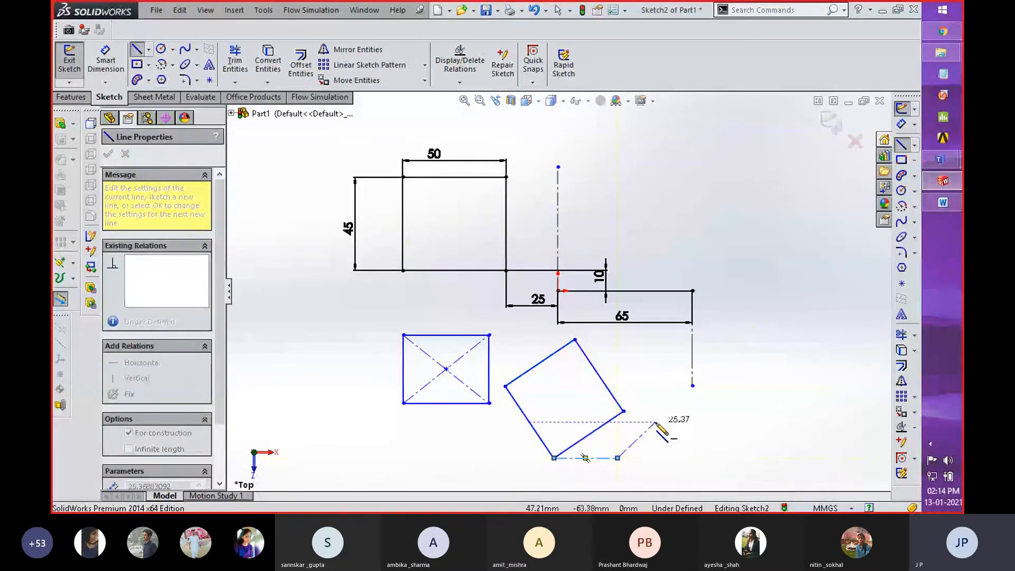
pyautogui.rightClick(665, 423)
pyautogui.click(711, 115)
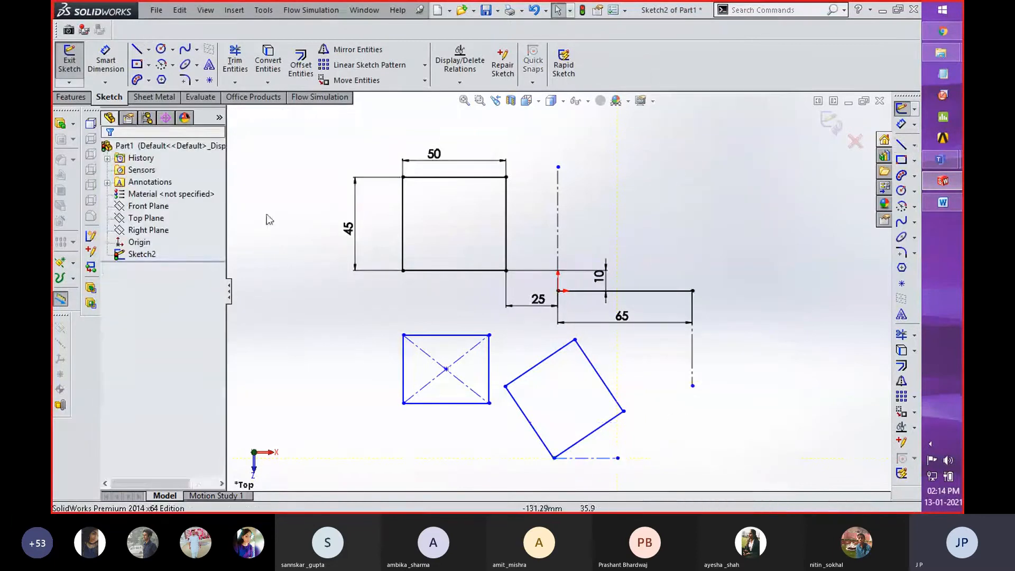
# - Dimension the angle between the tilted rectangle's lower edge and the horizontal centerline to 23.5 degrees
pyautogui.moveTo(753, 346); pyautogui.dragTo(753, 291, button='right')
pyautogui.click(588, 436)
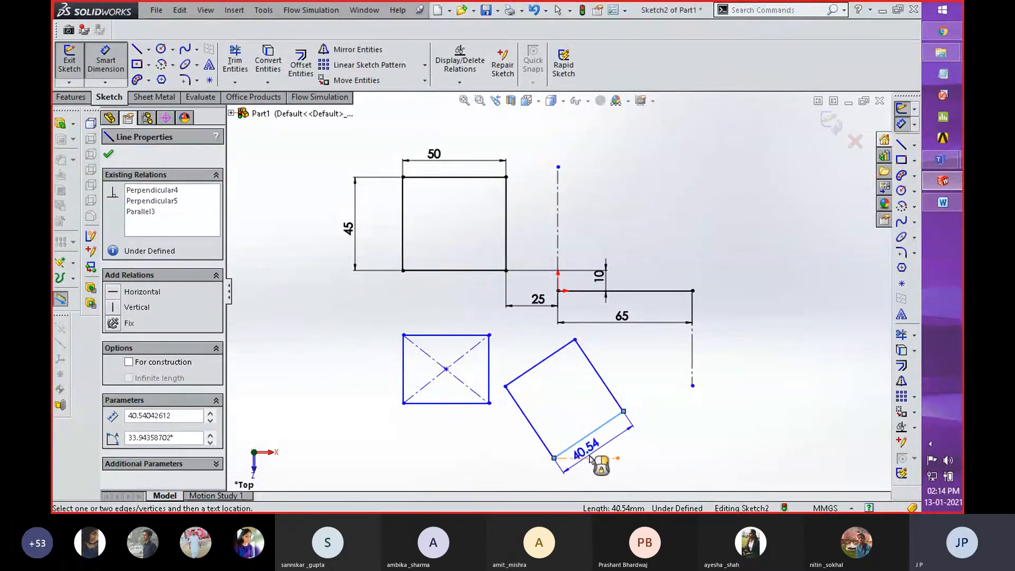
pyautogui.click(591, 457)
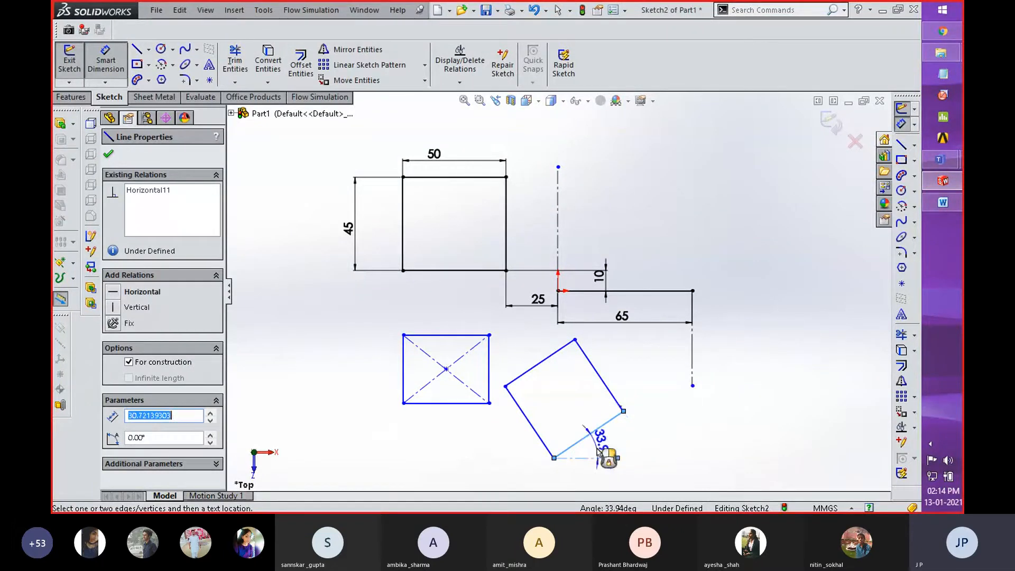
pyautogui.click(600, 435)
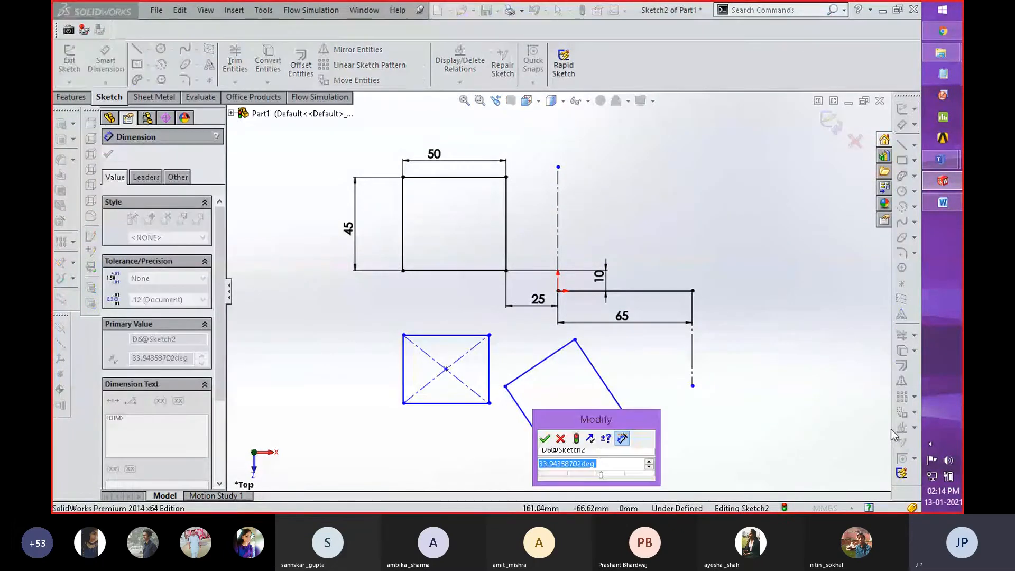
pyautogui.write('23.5')
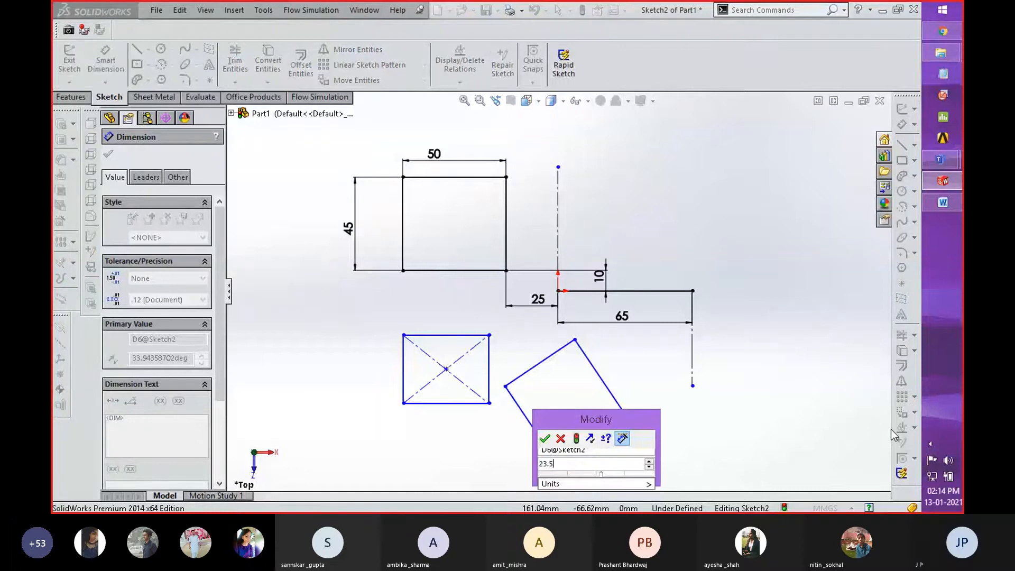
pyautogui.press('Return')
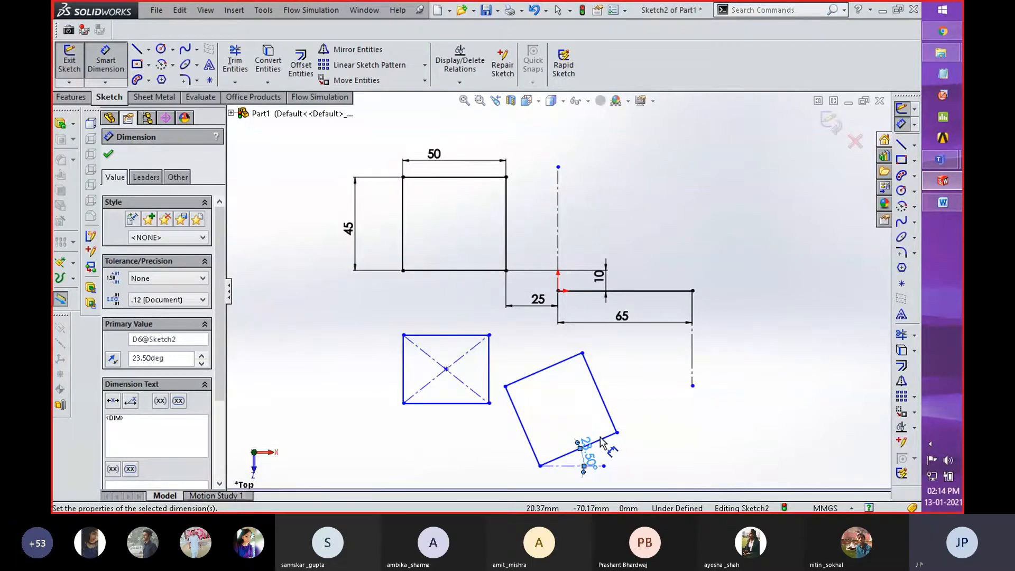
# - Sketch a tilted 3 Point Center Rectangle about 38 mm by 54 mm above the right end of the 65 mm line
pyautogui.click(149, 65)
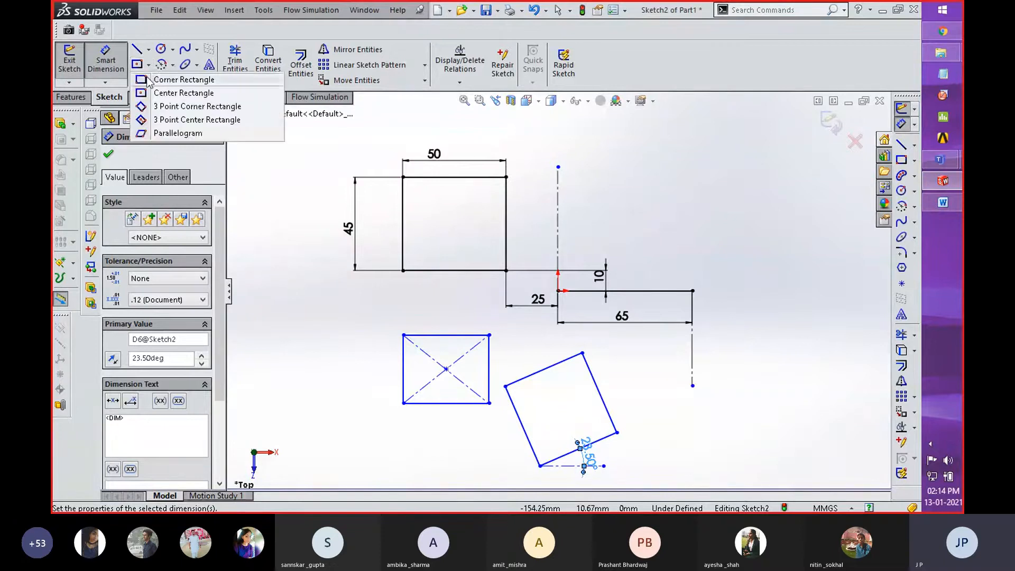
pyautogui.click(170, 120)
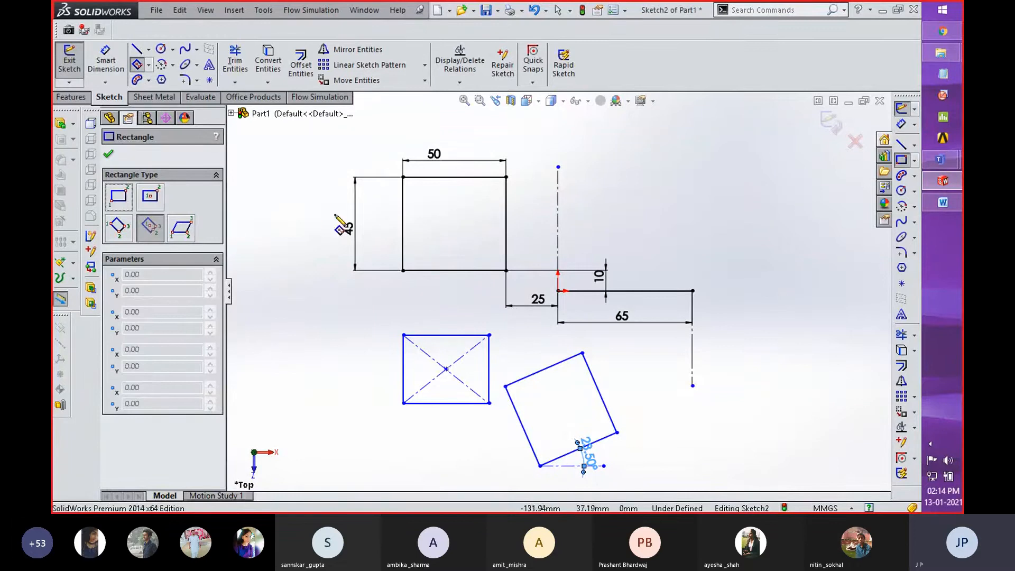
pyautogui.click(715, 231)
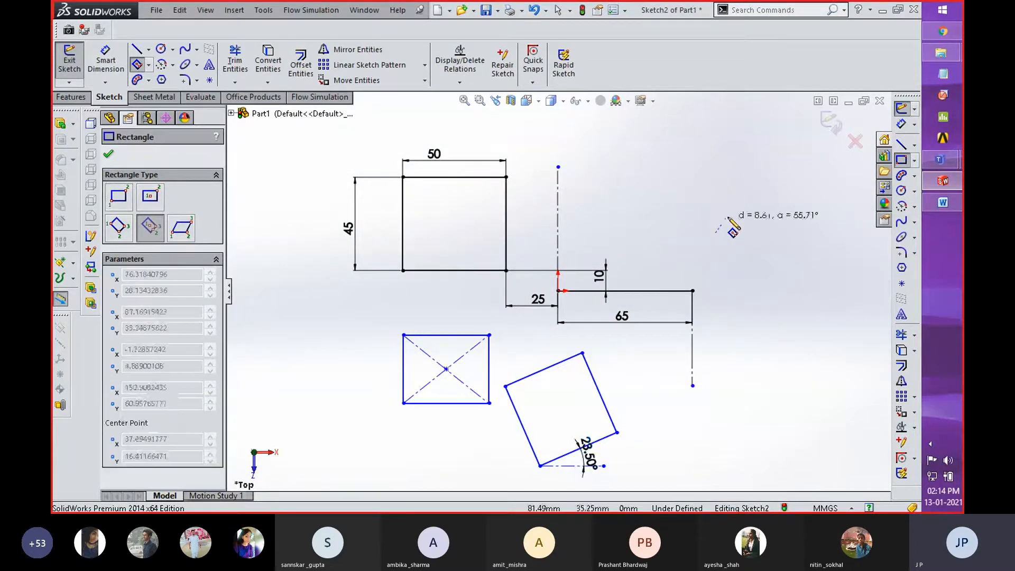
pyautogui.click(744, 208)
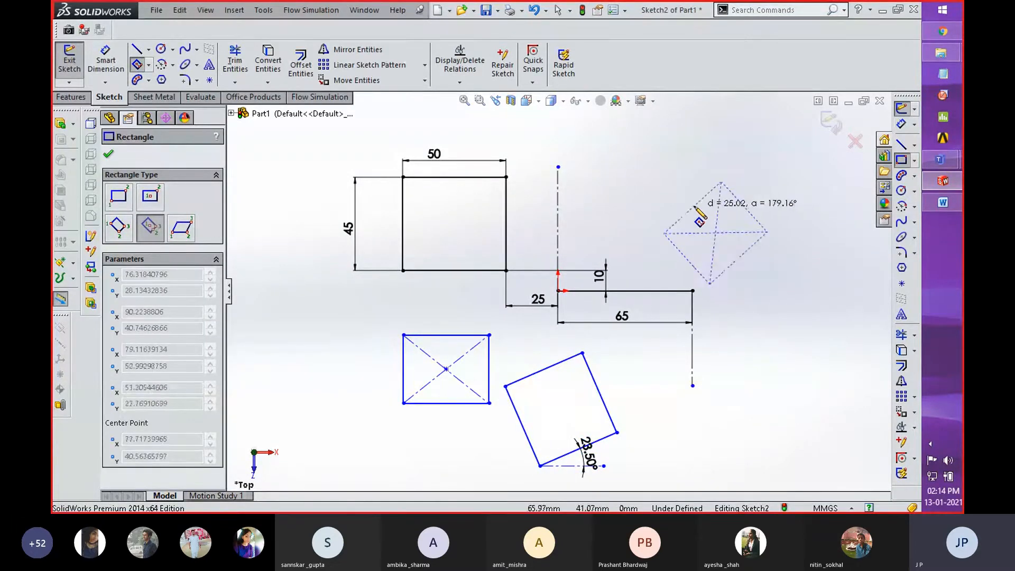
pyautogui.click(679, 196)
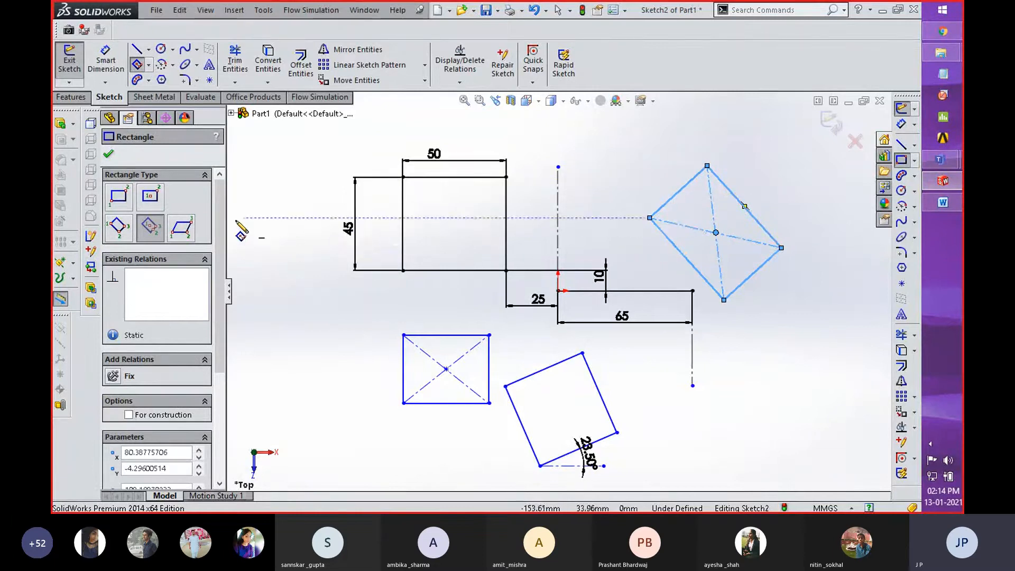
# - Sketch a parallelogram with a horizontal base about 42 mm long and slanted sides about 41 mm long, below the 3 Point Center Rectangle
pyautogui.click(181, 231)
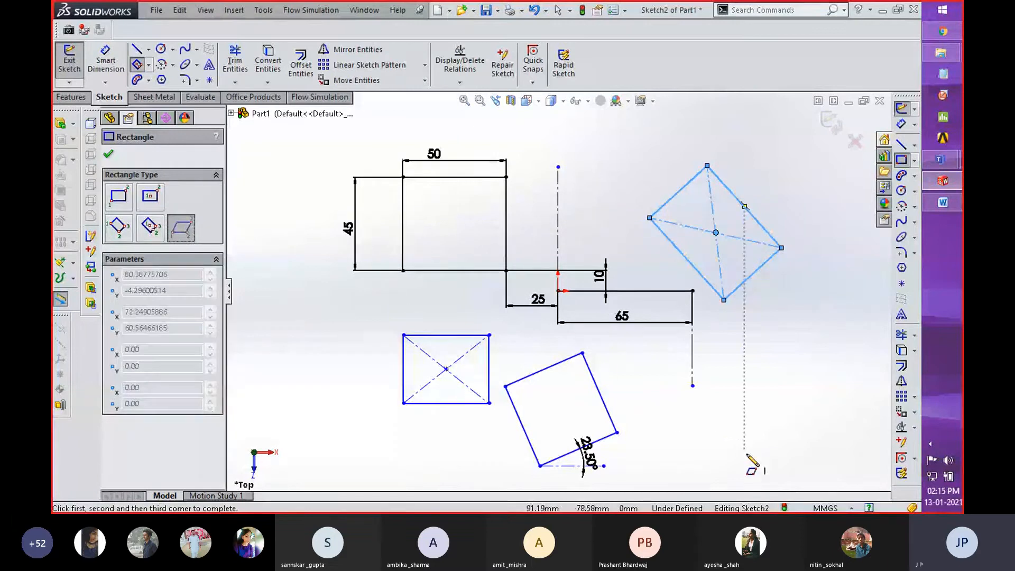
pyautogui.click(716, 454)
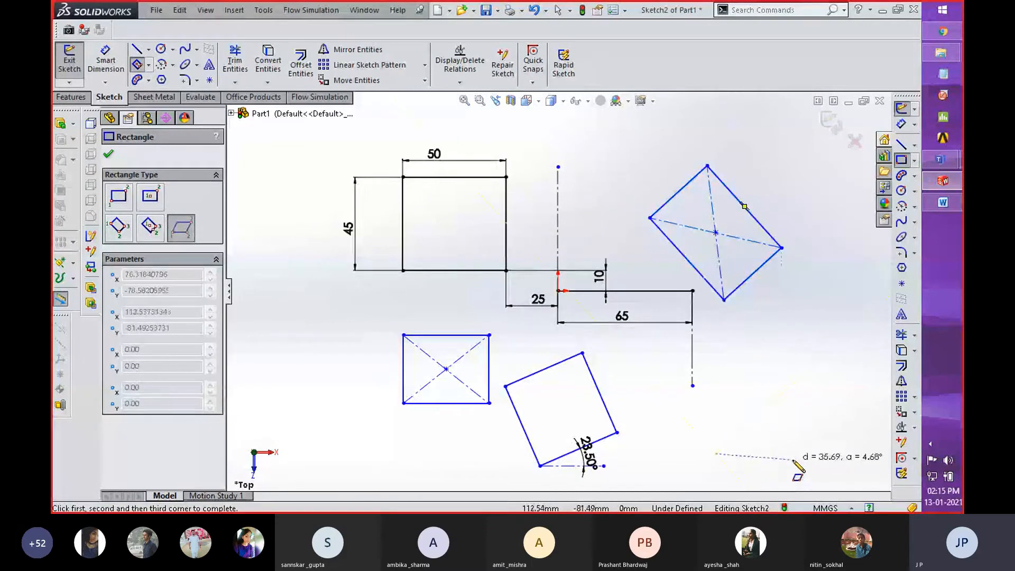
pyautogui.click(801, 454)
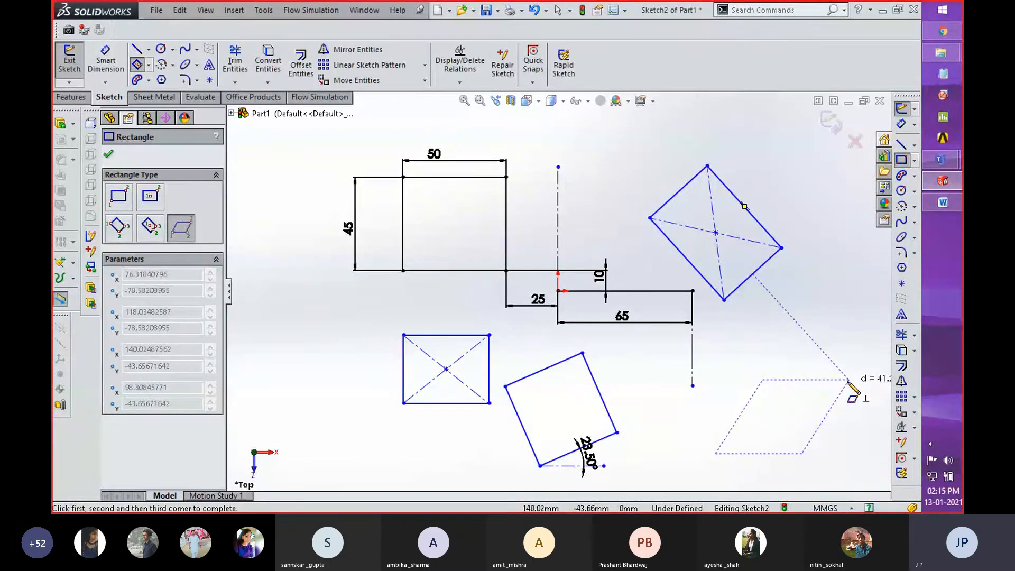
pyautogui.click(848, 381)
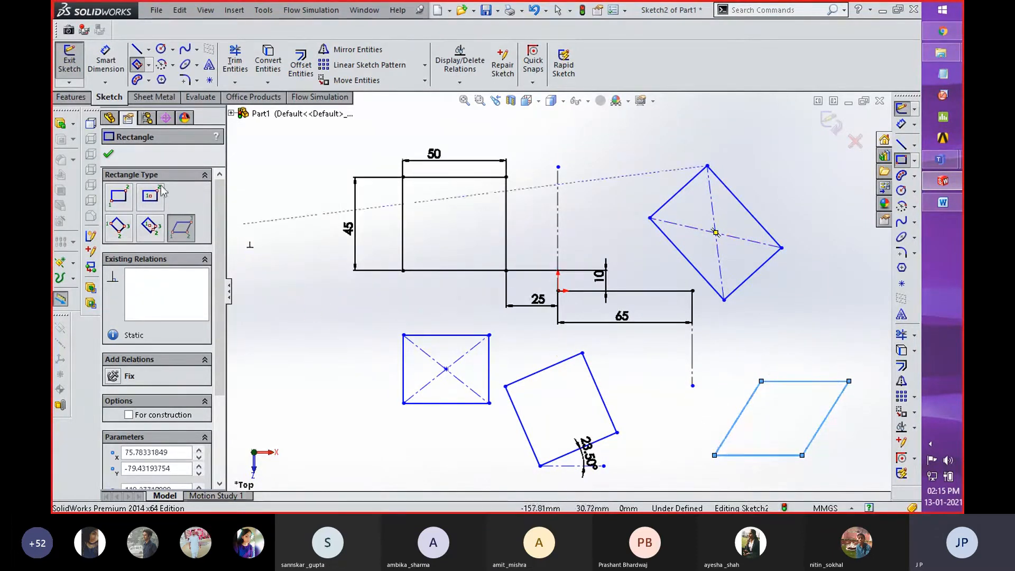
pyautogui.click(108, 154)
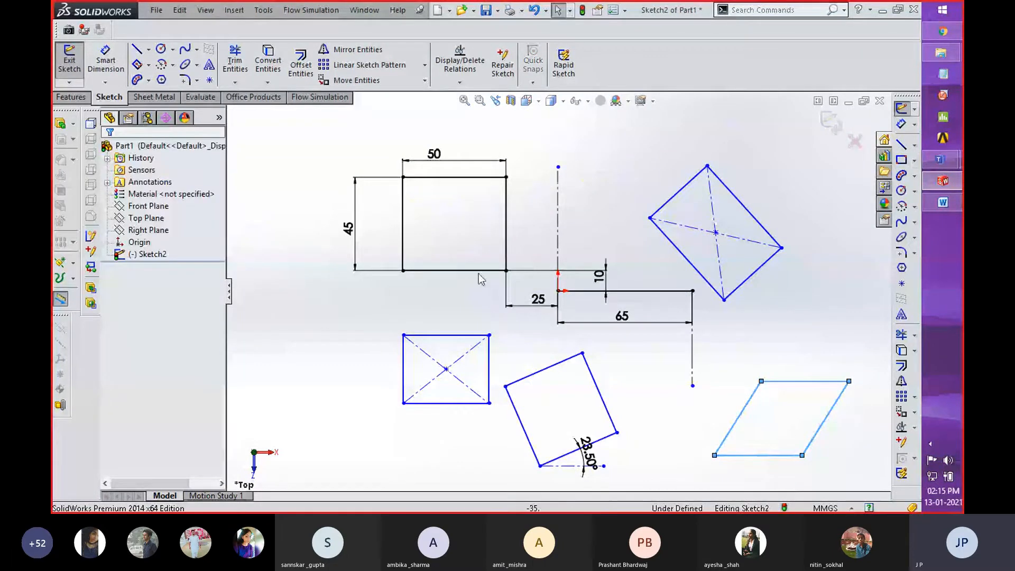
# - Delete the center rectangle and all remaining entities and dimensions so the sketch is empty
pyautogui.scroll(-2, 449, 260)
pyautogui.scroll(4, 446, 265)
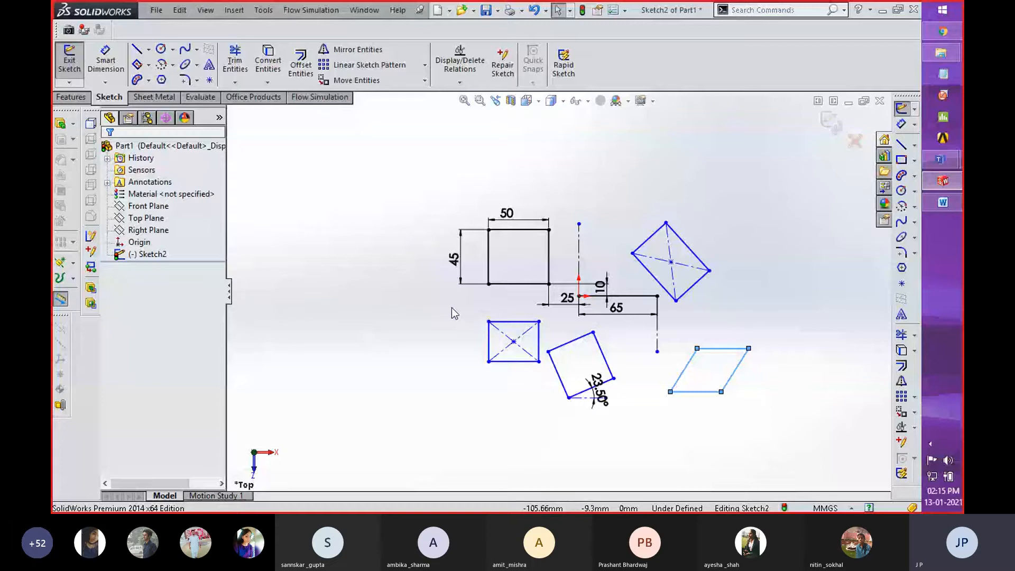
pyautogui.moveTo(451, 308); pyautogui.dragTo(544, 381)
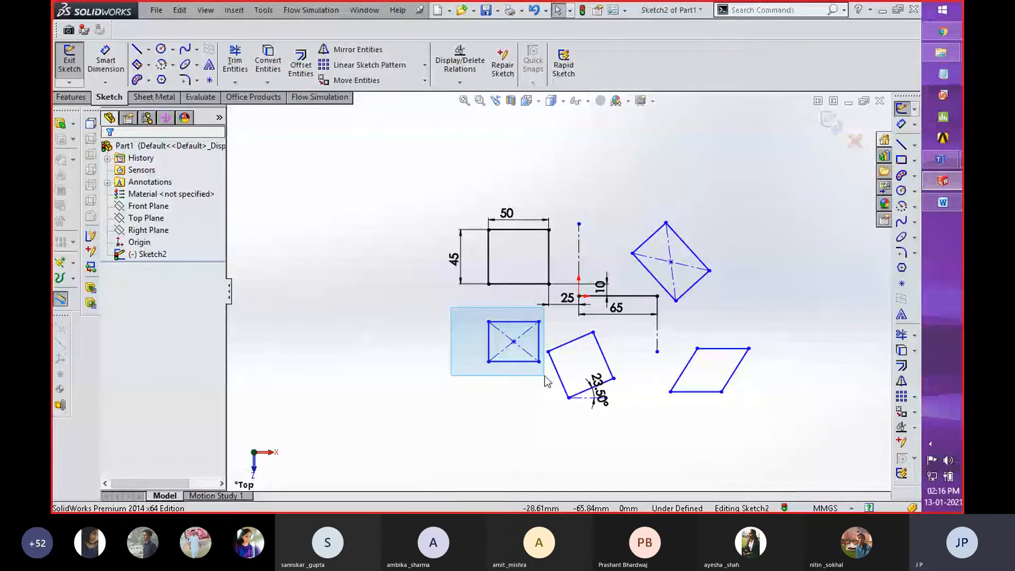
pyautogui.moveTo(544, 375); pyautogui.dragTo(545, 375)
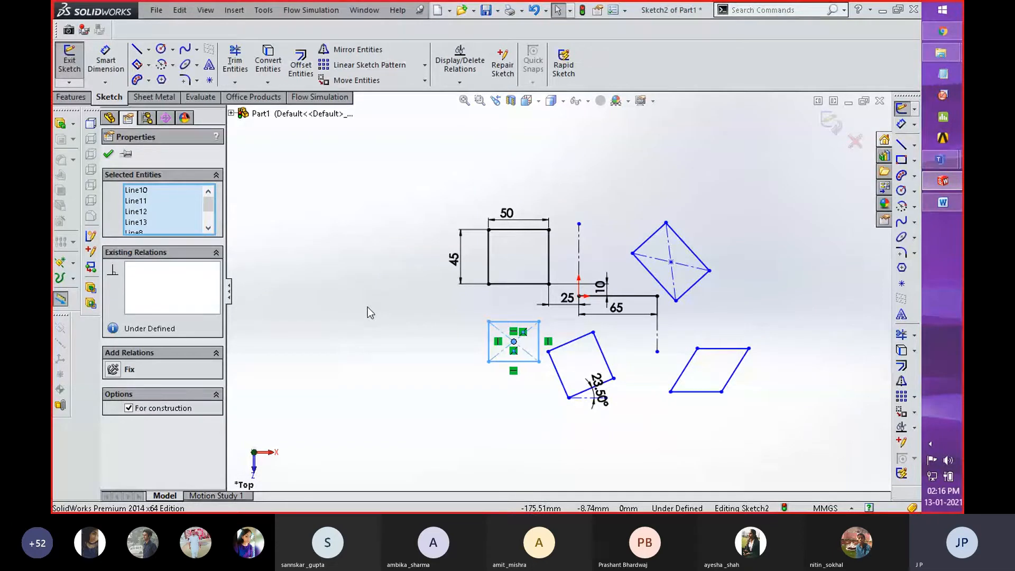
pyautogui.press('Delete')
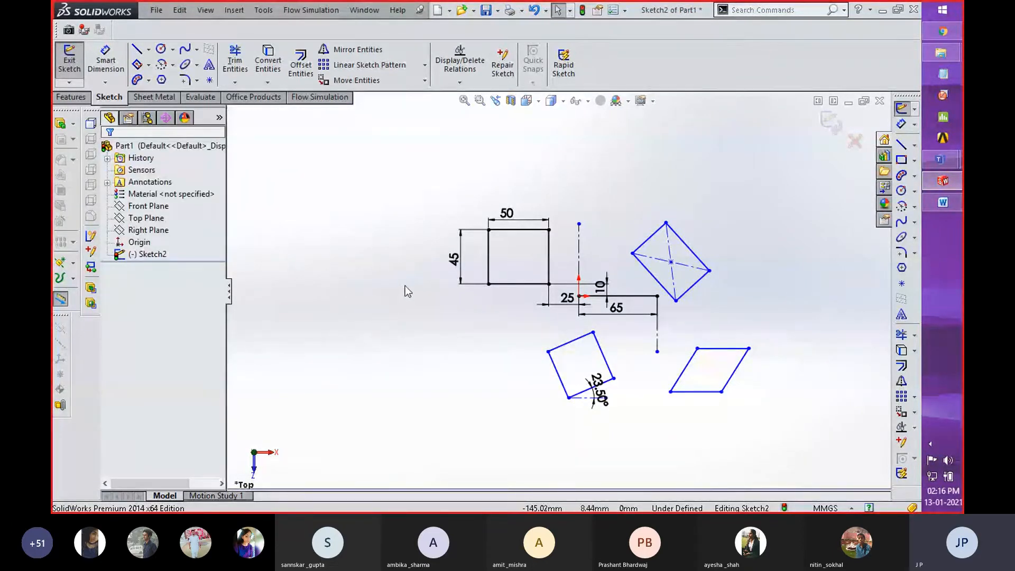
pyautogui.moveTo(402, 174)
pyautogui.mouseDown()
pyautogui.moveTo(537, 291)
pyautogui.moveTo(825, 439)
pyautogui.mouseUp()
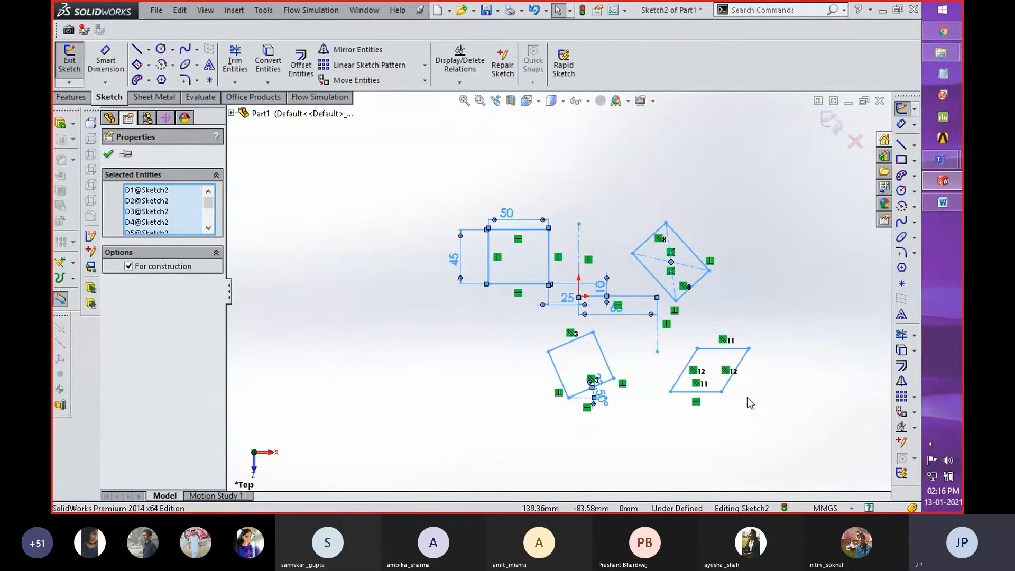
pyautogui.press('Delete')
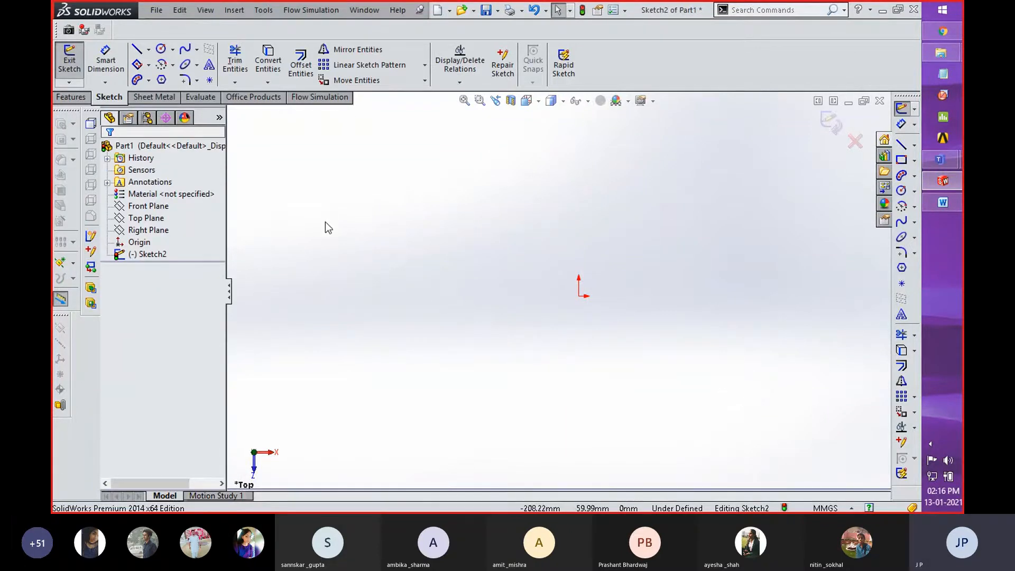
# - Sketch a horizontal Straight Slot above and left of the origin, about 66 mm between arc centers and 25.5 mm wide
pyautogui.click(149, 80)
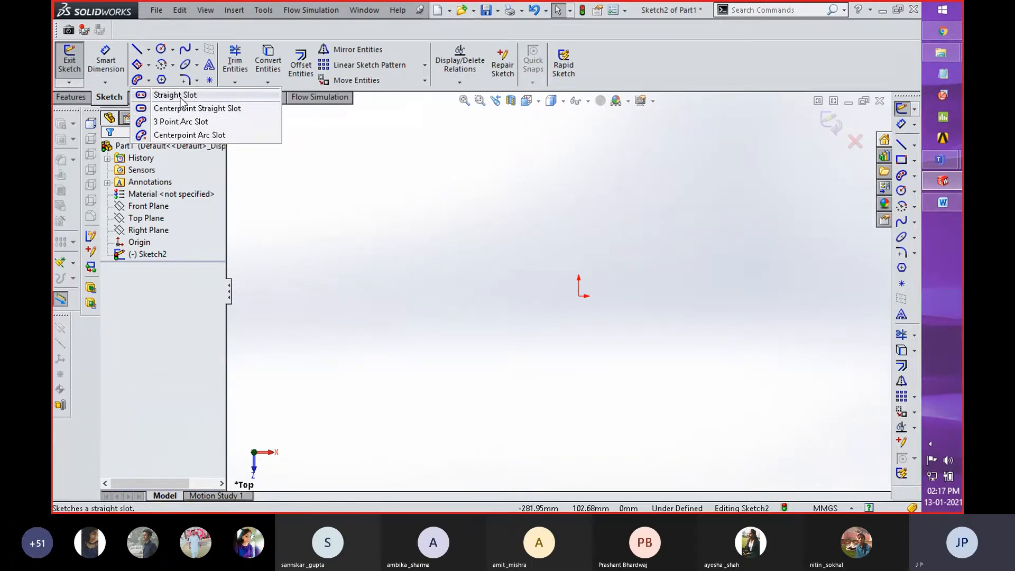
pyautogui.click(181, 98)
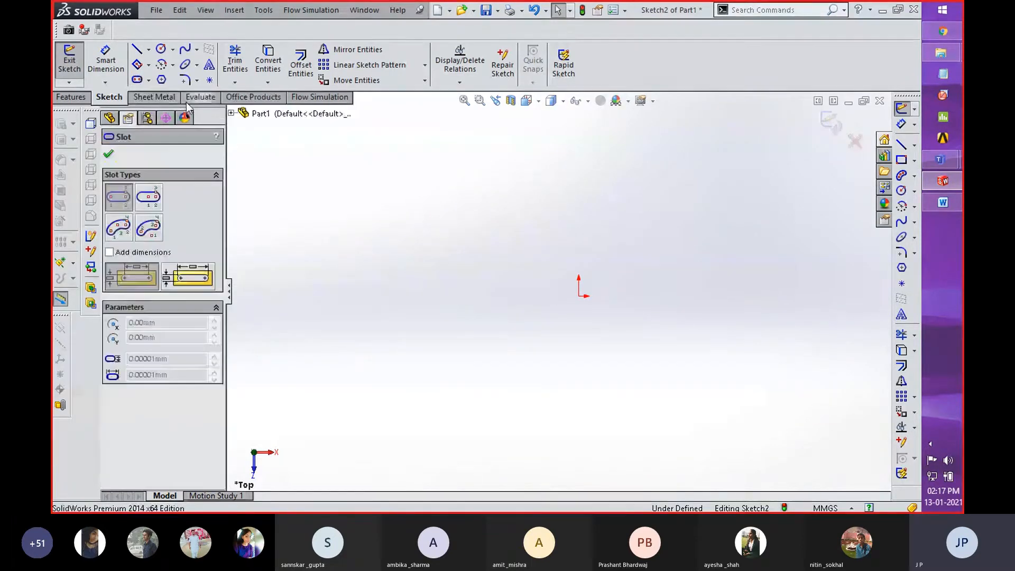
pyautogui.click(448, 235)
pyautogui.click(529, 236)
pyautogui.click(529, 221)
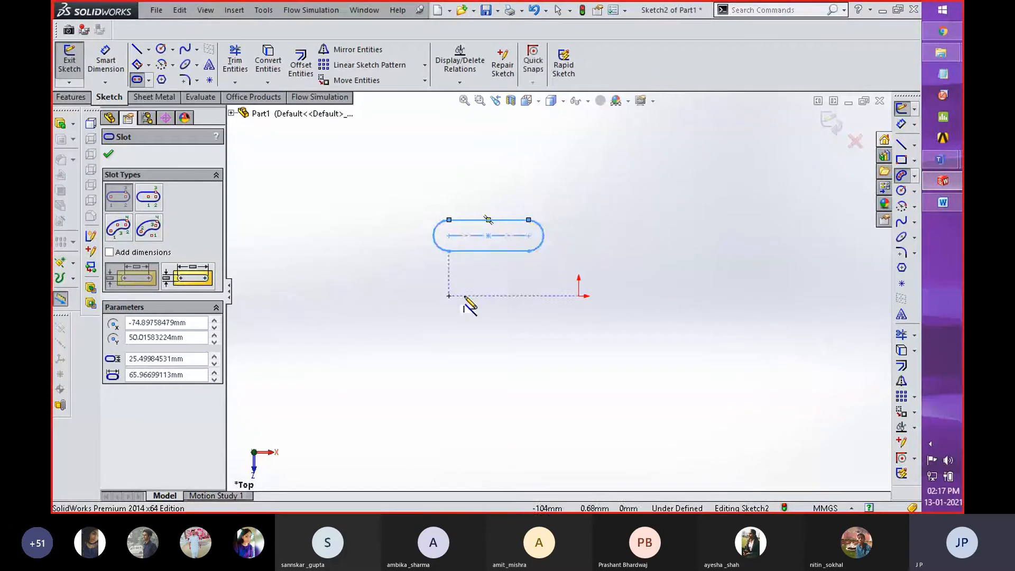
pyautogui.click(109, 154)
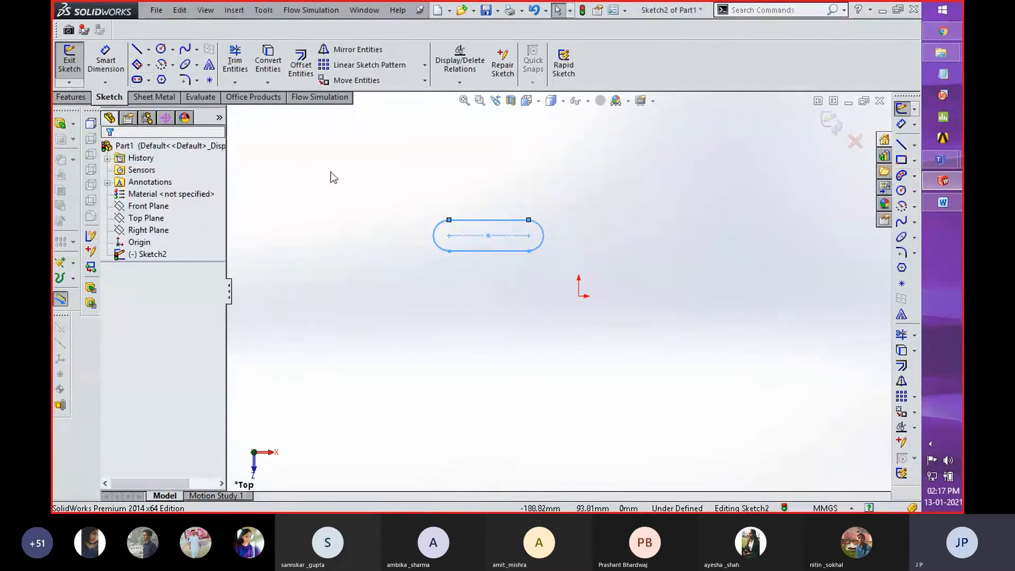
# - Sketch two circles with radii of about 12.4 mm and 13.4 mm, level with each other below the slot's arc centers
pyautogui.click(161, 51)
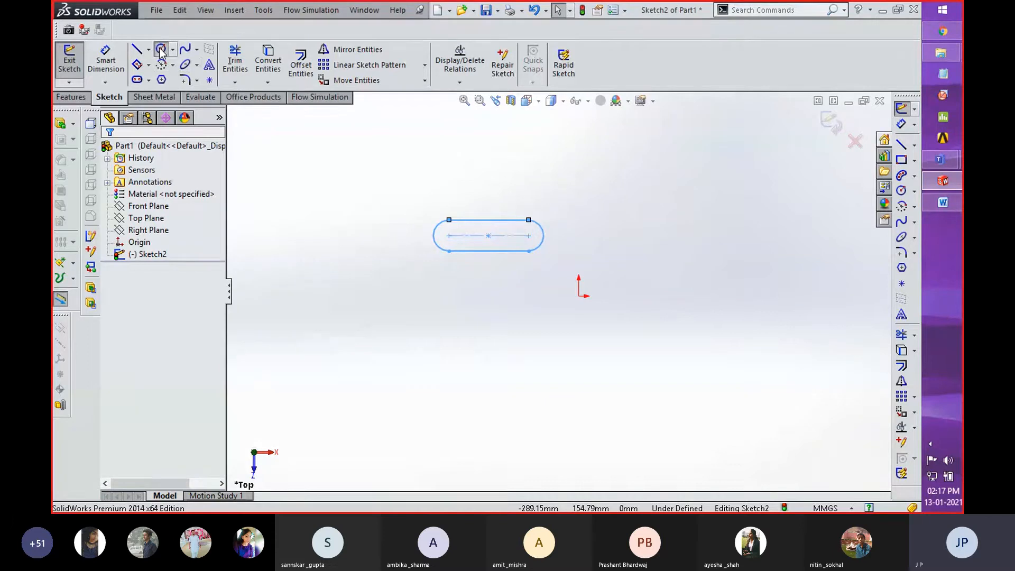
pyautogui.click(448, 309)
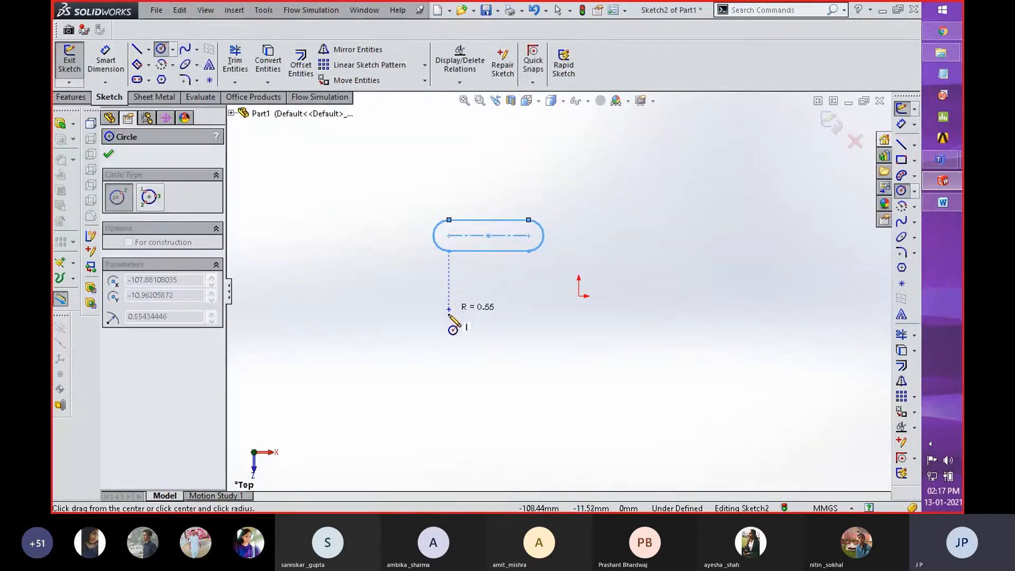
pyautogui.click(454, 321)
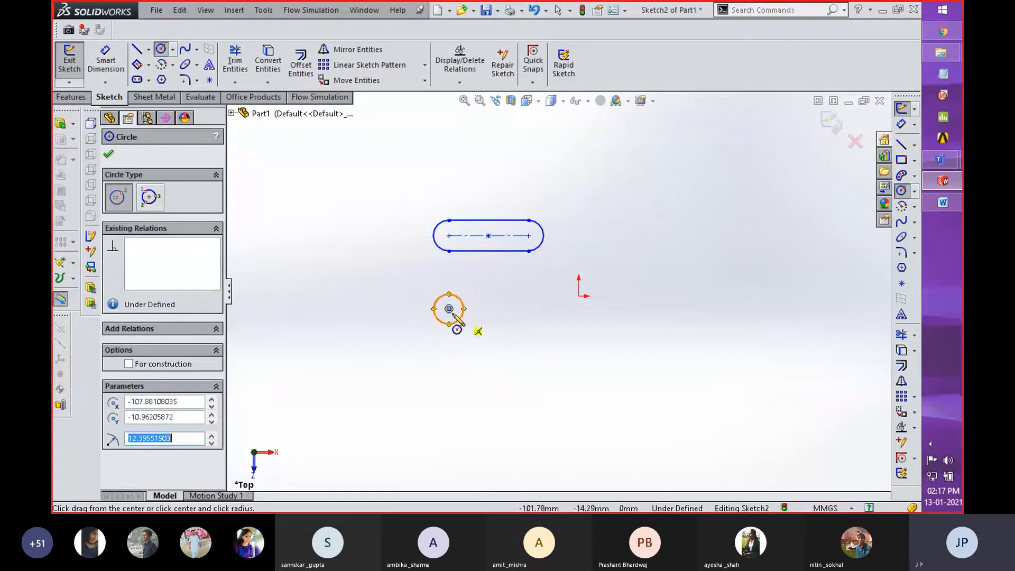
pyautogui.click(529, 309)
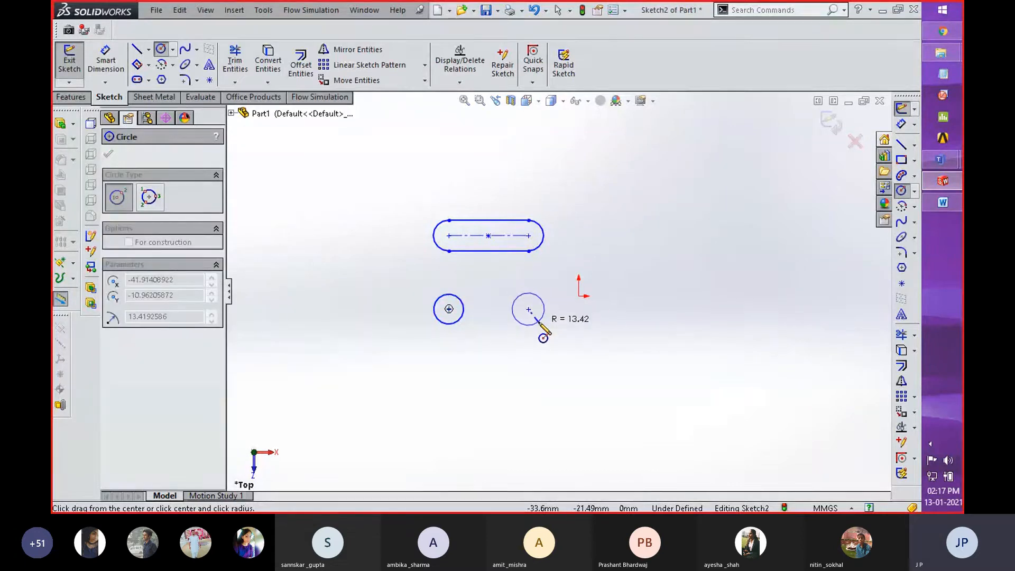
pyautogui.click(539, 321)
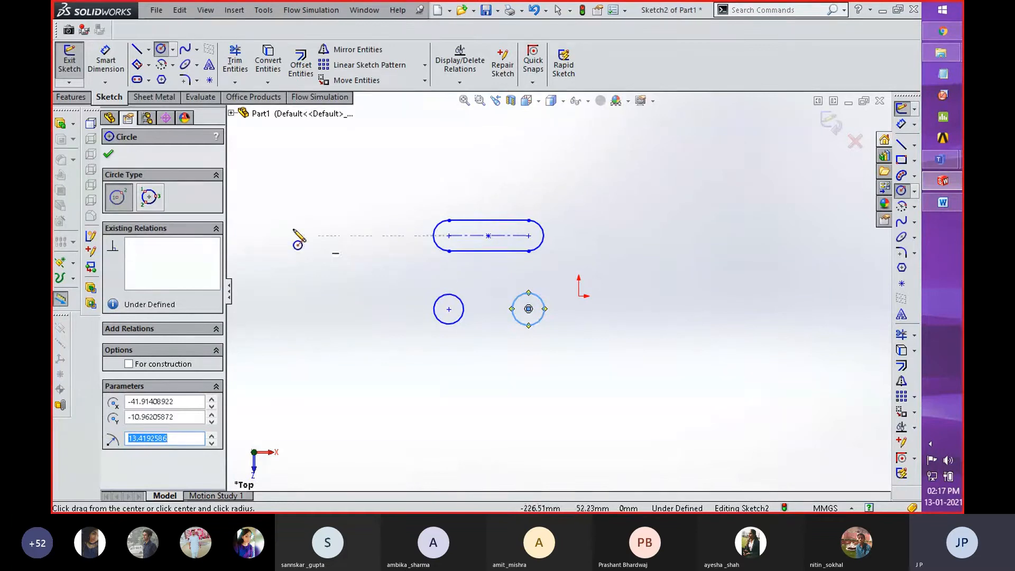
pyautogui.click(107, 155)
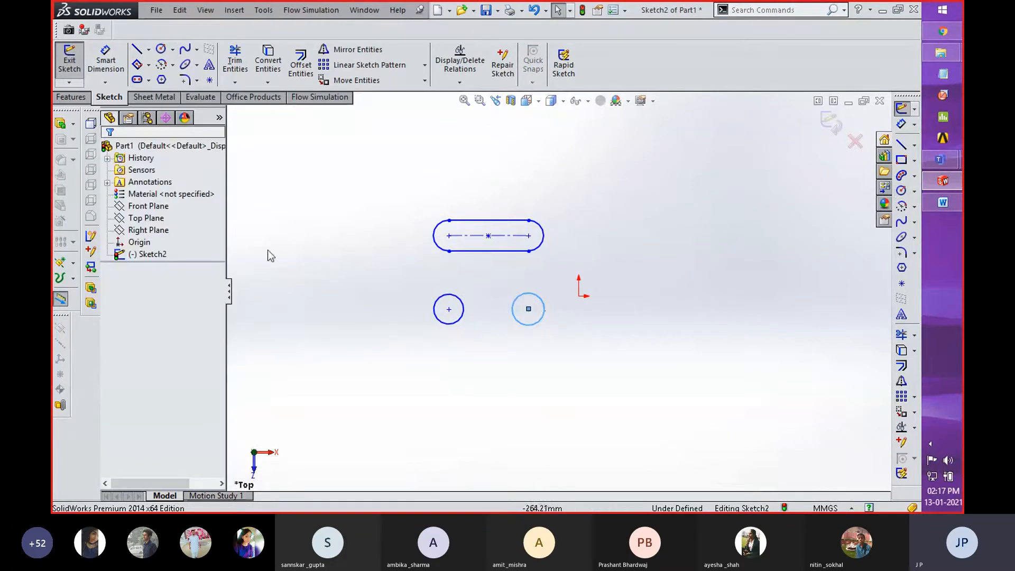
# - Add an Equal relation between the two circles below the slot
pyautogui.click(454, 322)
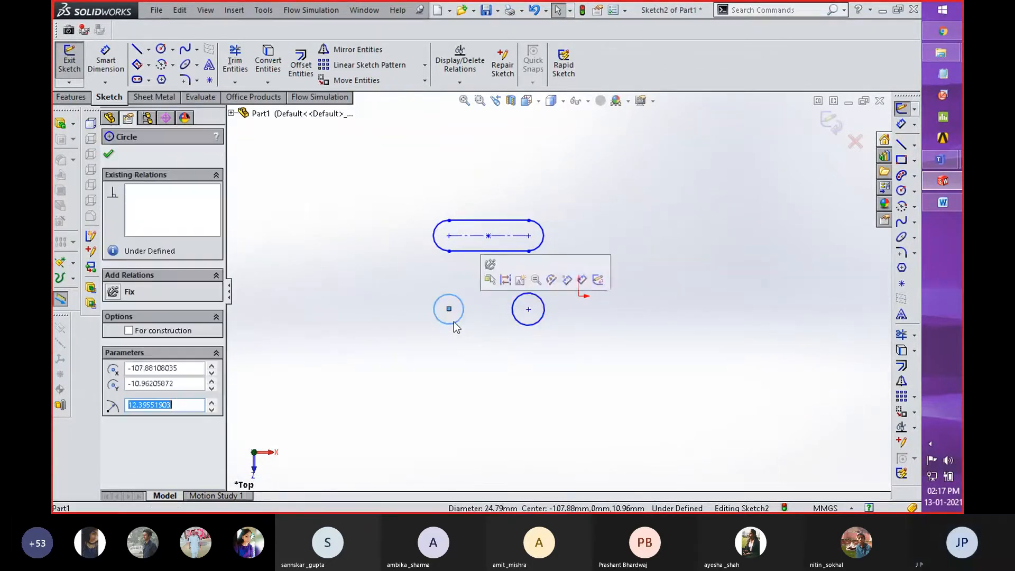
pyautogui.keyDown('ctrl'); pyautogui.click(521, 325); pyautogui.keyUp('ctrl')
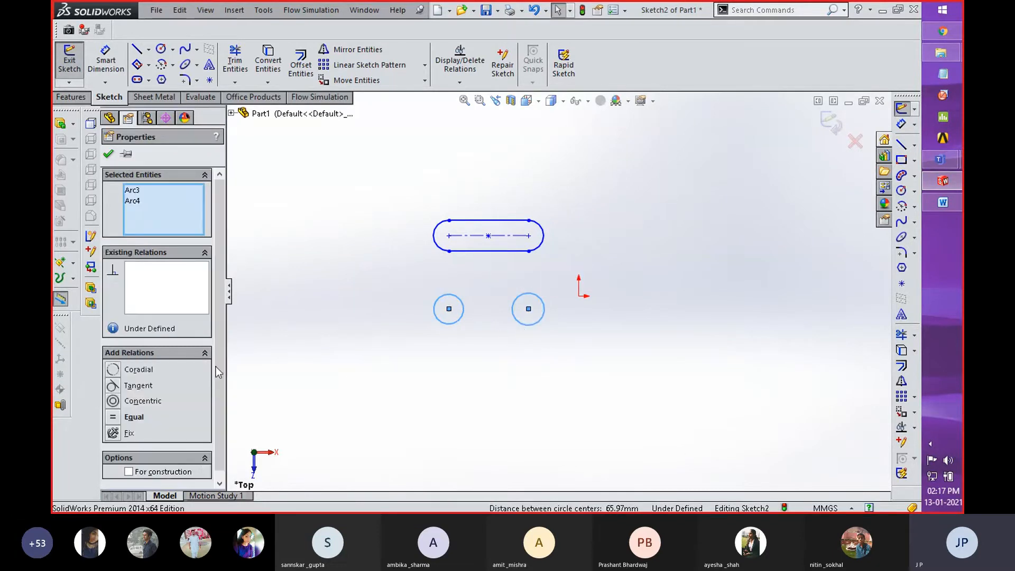
pyautogui.click(117, 418)
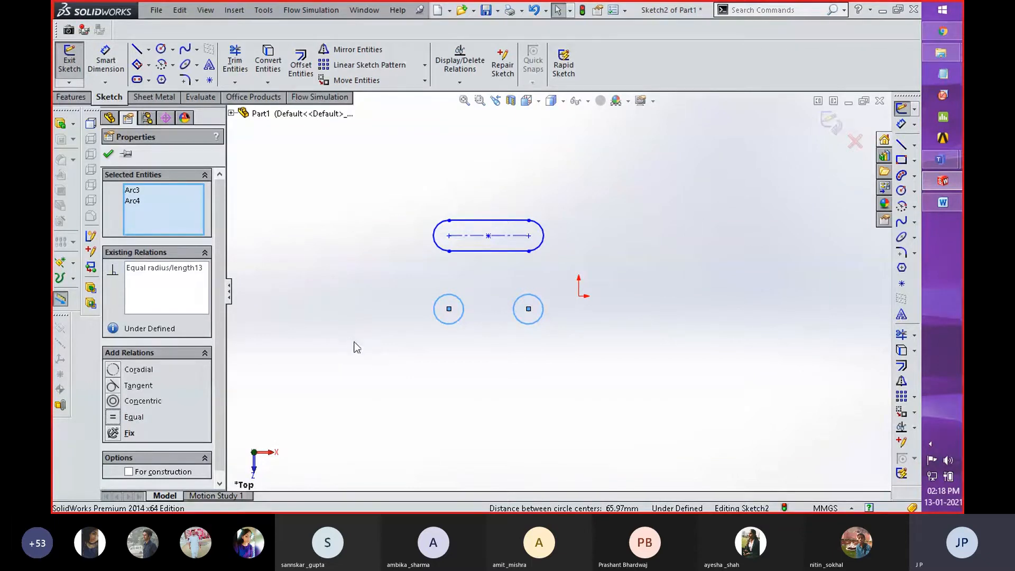
pyautogui.click(108, 155)
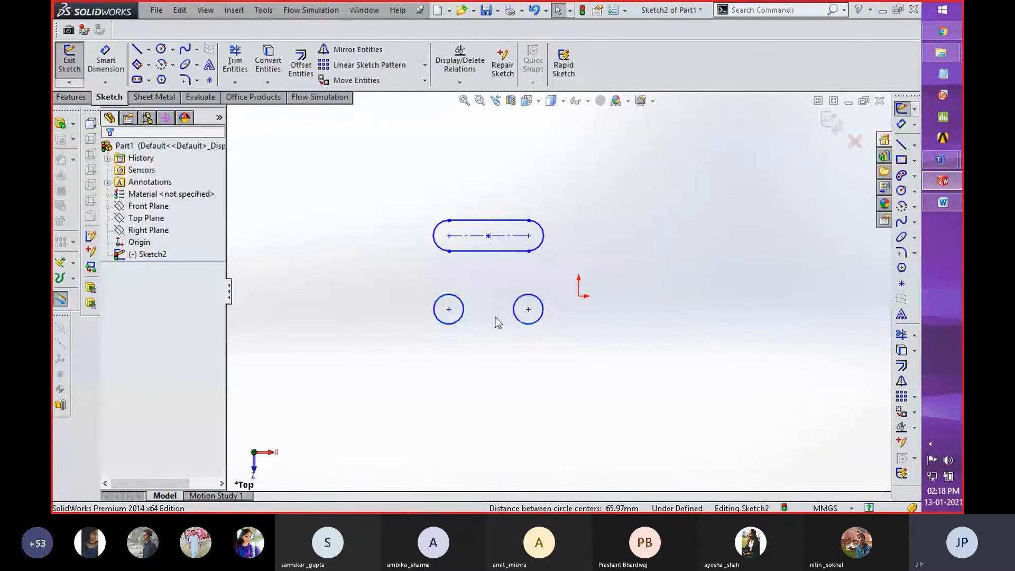
# - Sketch a horizontal line about 66 mm long joining the top points of the two circles below the slot
pyautogui.click(136, 50)
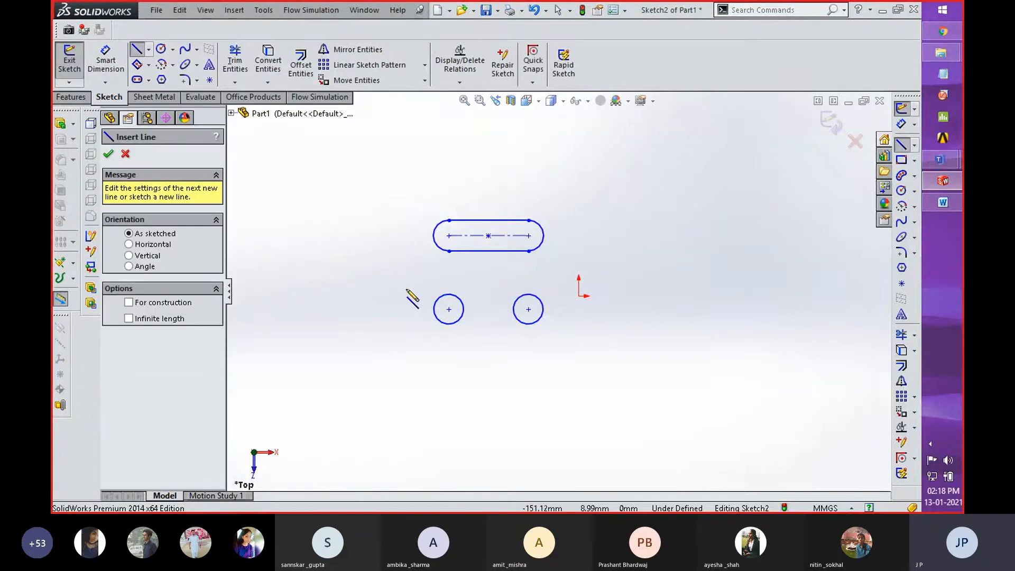
pyautogui.click(449, 294)
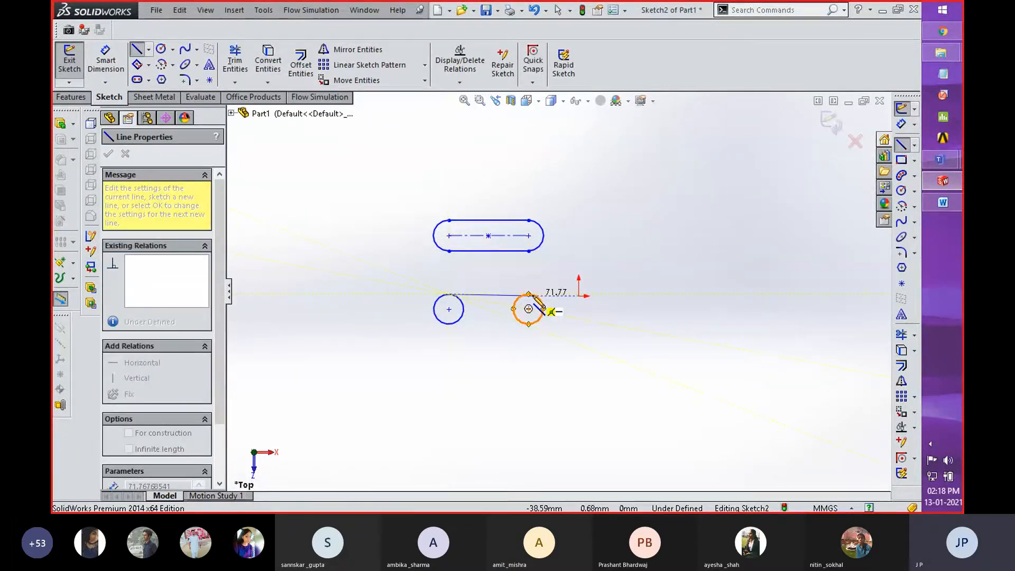
pyautogui.click(529, 295)
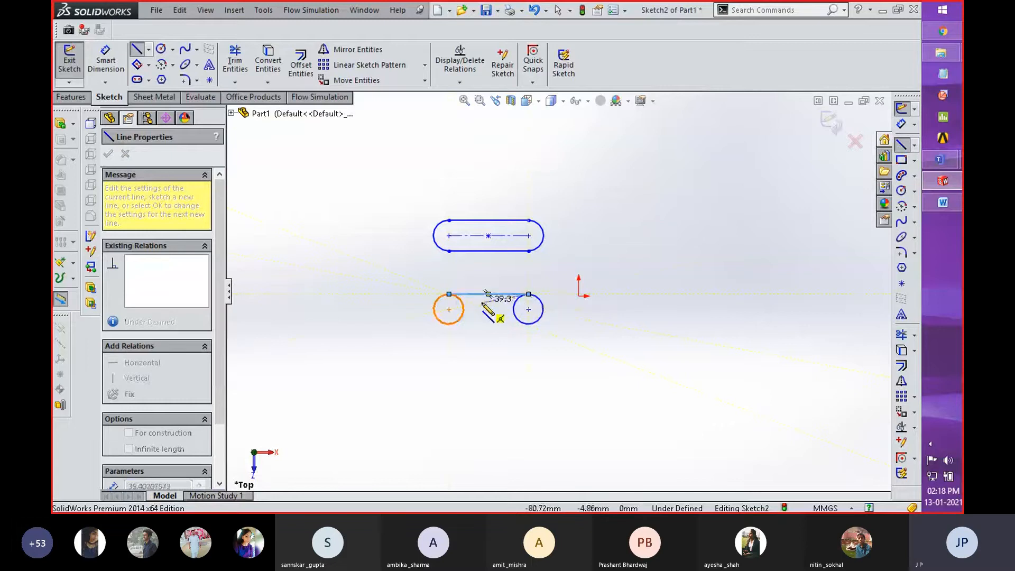
pyautogui.press('space')
pyautogui.click(574, 271)
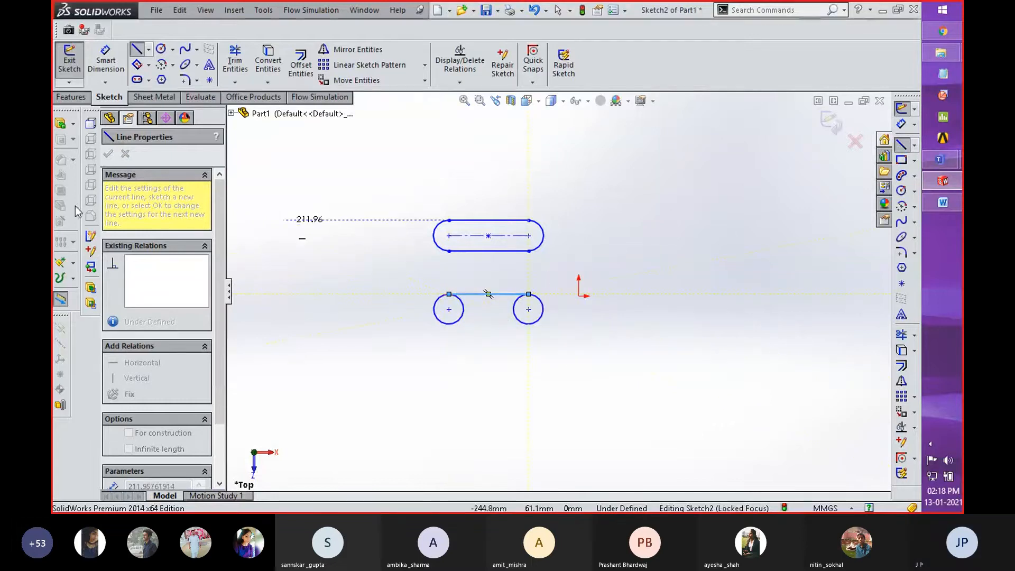
pyautogui.rightClick(329, 259)
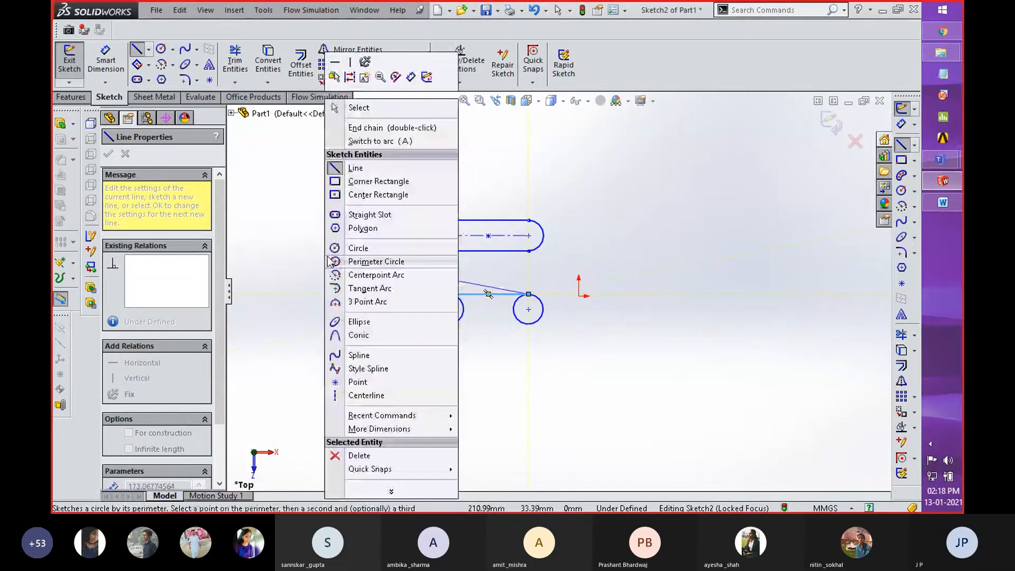
pyautogui.press('Escape')
pyautogui.press('Escape')
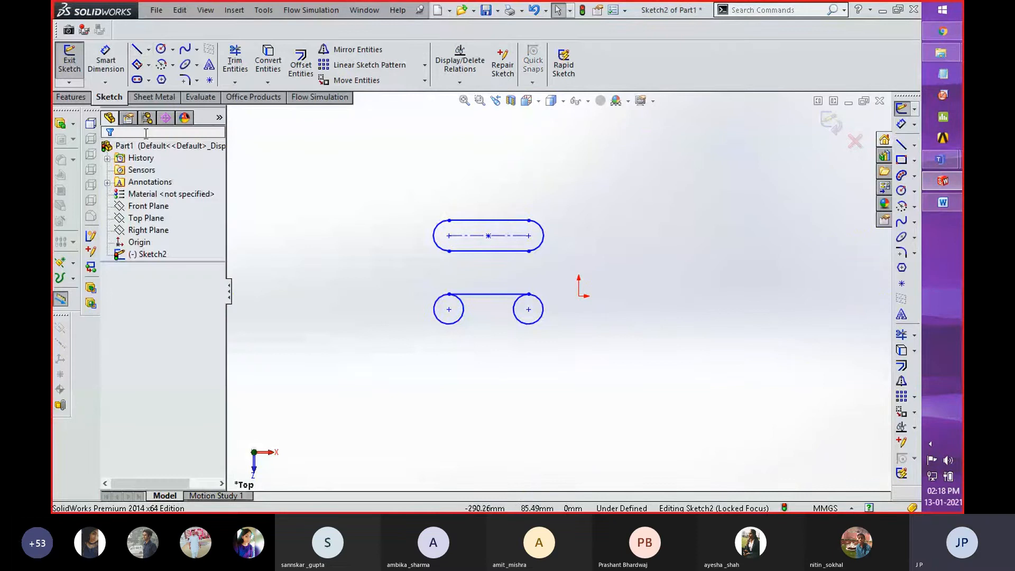
# - Sketch a horizontal line joining the bottom points of the same two circles
pyautogui.press('Return')
pyautogui.click(449, 324)
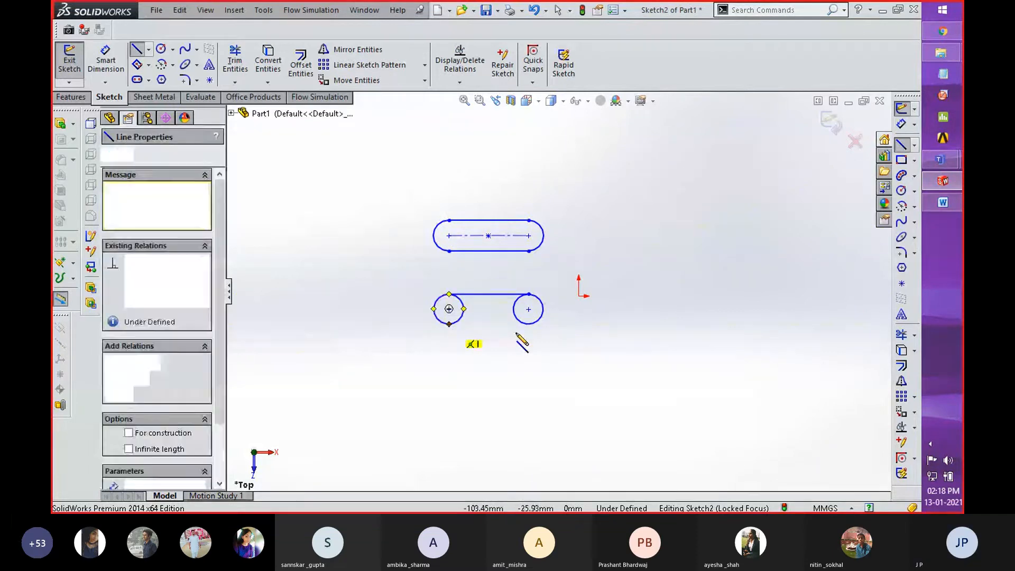
pyautogui.rightClick(508, 359)
pyautogui.click(560, 127)
pyautogui.press('Escape')
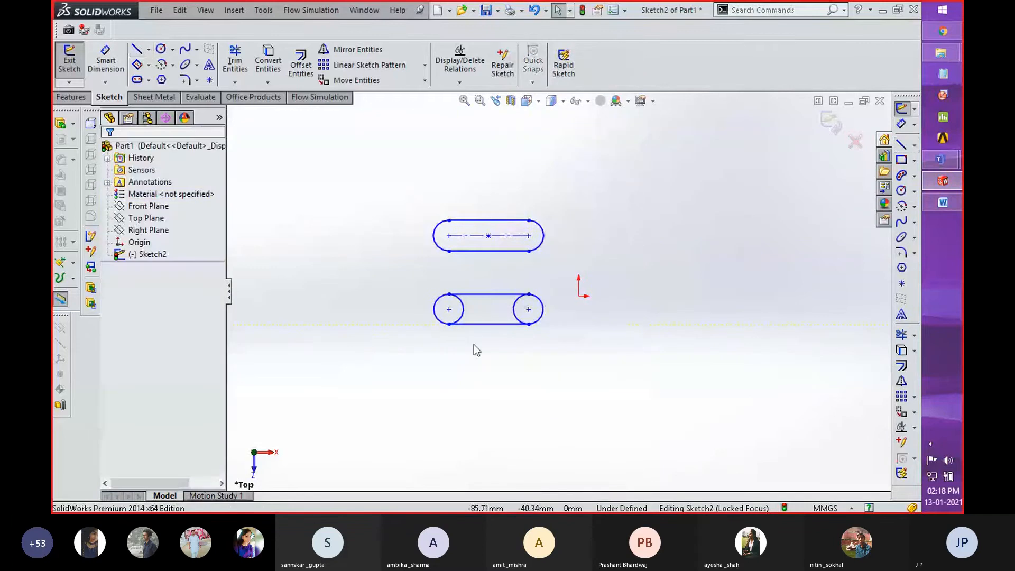
# - Power trim the inner halves of the two circles to leave a closed slot outline
pyautogui.click(235, 60)
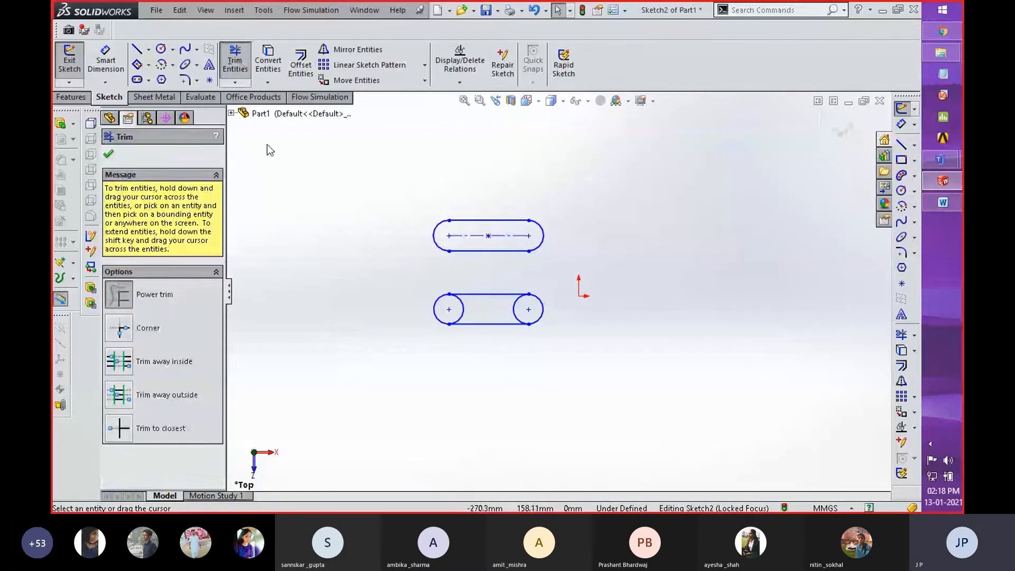
pyautogui.moveTo(459, 312); pyautogui.dragTo(524, 312)
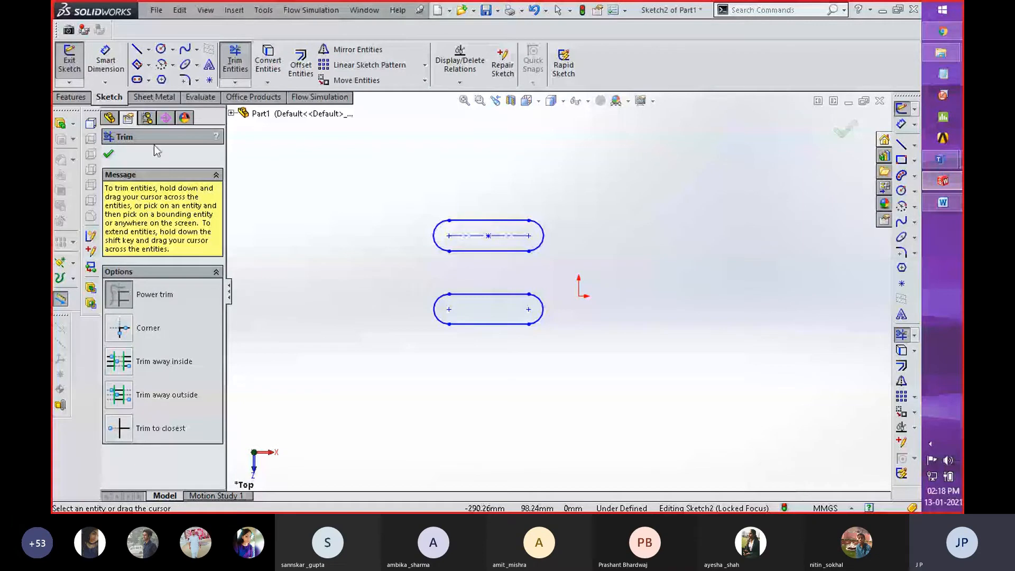
pyautogui.click(110, 155)
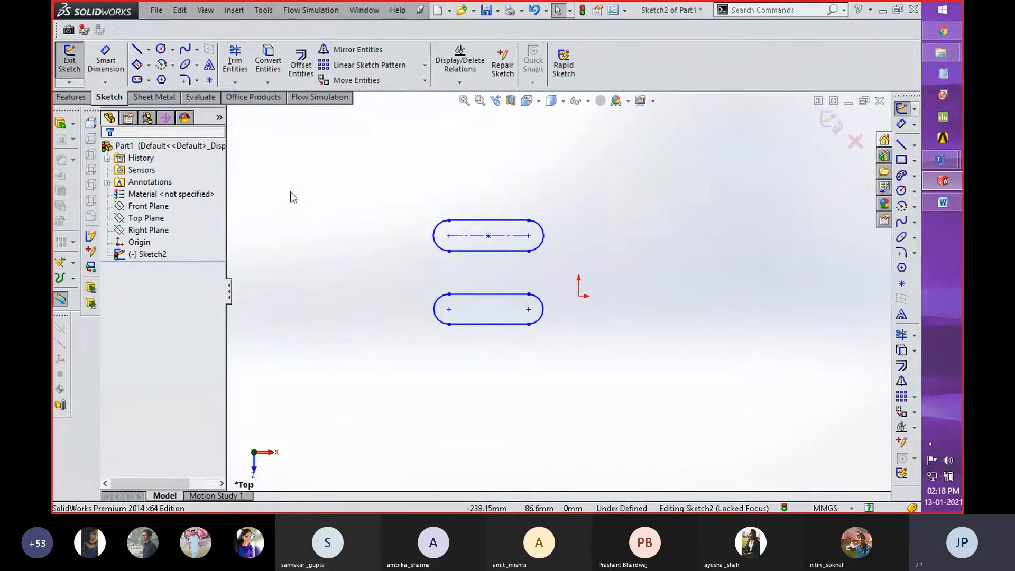
# - Sketch a horizontal Centerpoint Straight Slot above the origin, about 143 mm between arc centers and 27.7 mm wide
pyautogui.click(149, 80)
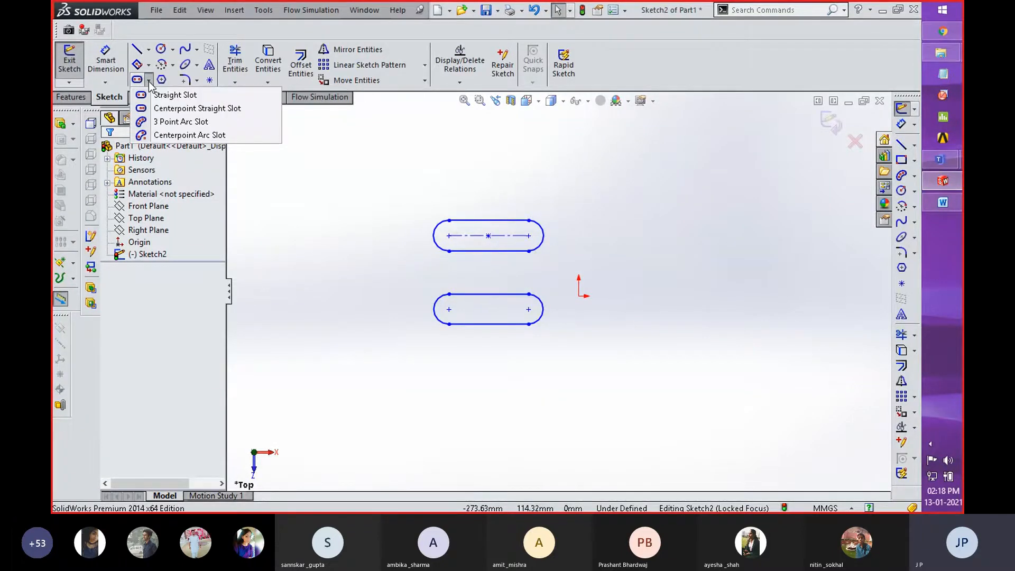
pyautogui.click(188, 108)
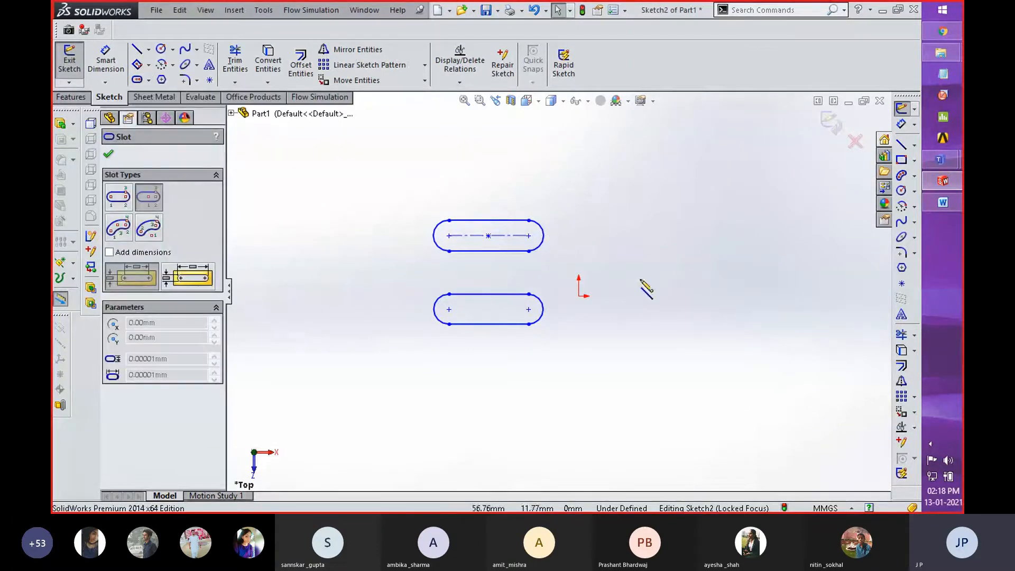
pyautogui.click(631, 251)
pyautogui.click(717, 251)
pyautogui.click(723, 269)
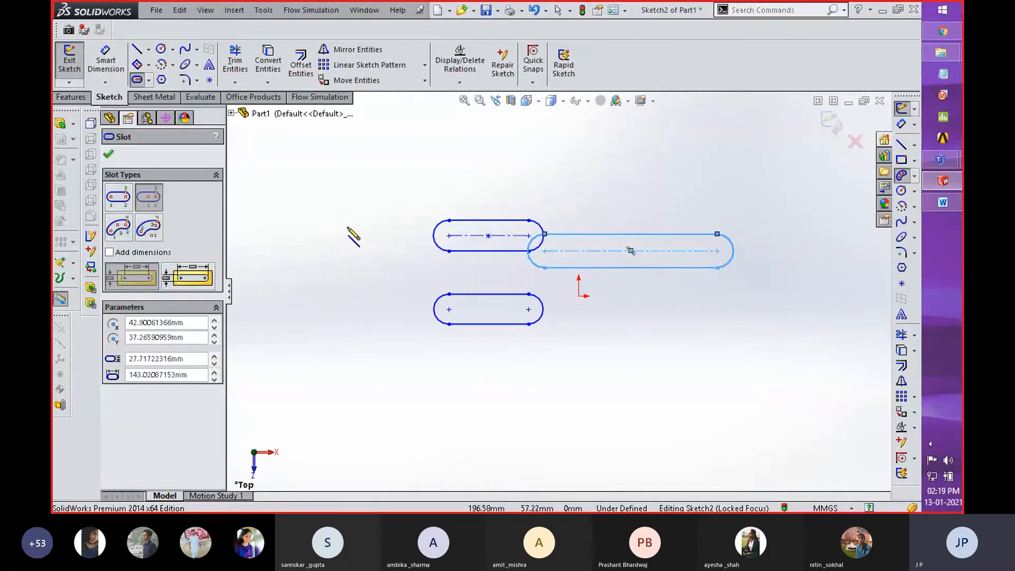
# - Sketch a 3 Point Arc Slot below the origin, with a radius of about 29.4 mm and a width of about 11.8 mm
pyautogui.click(121, 232)
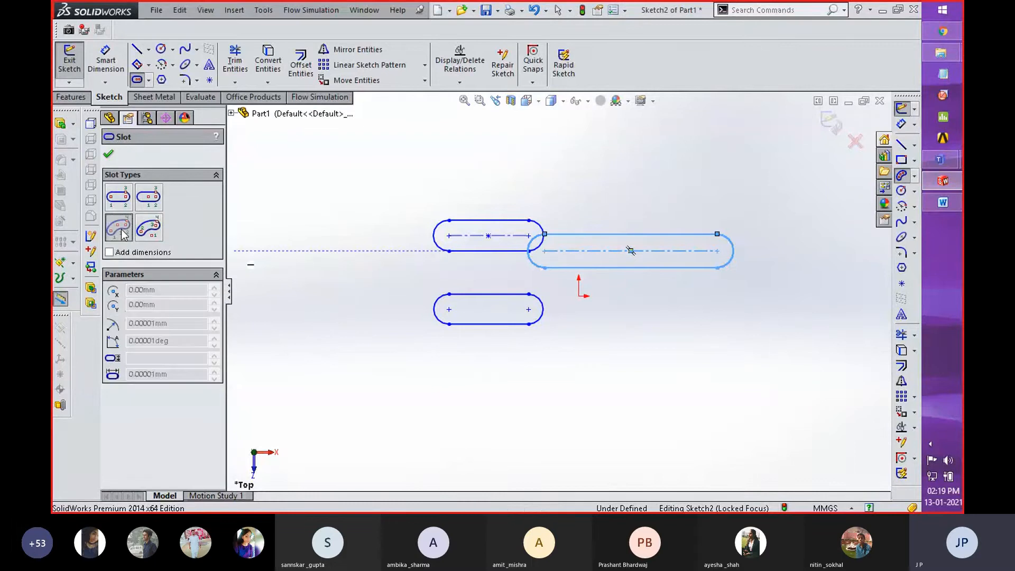
pyautogui.click(556, 447)
pyautogui.click(592, 397)
pyautogui.click(562, 410)
pyautogui.click(549, 413)
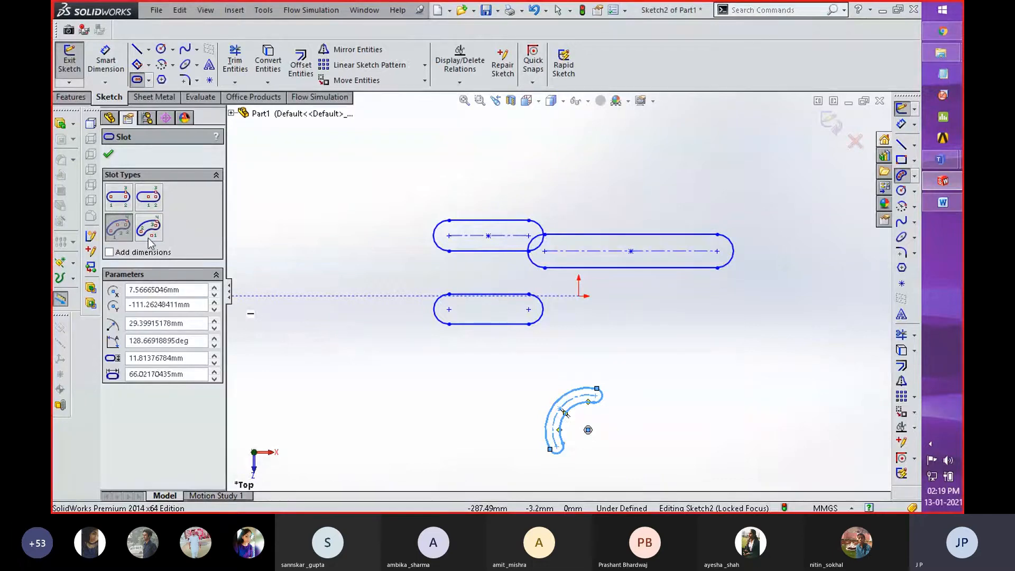
# - Sketch a center-based circle with a radius of about 27.7 mm to the left of the slots
pyautogui.click(173, 50)
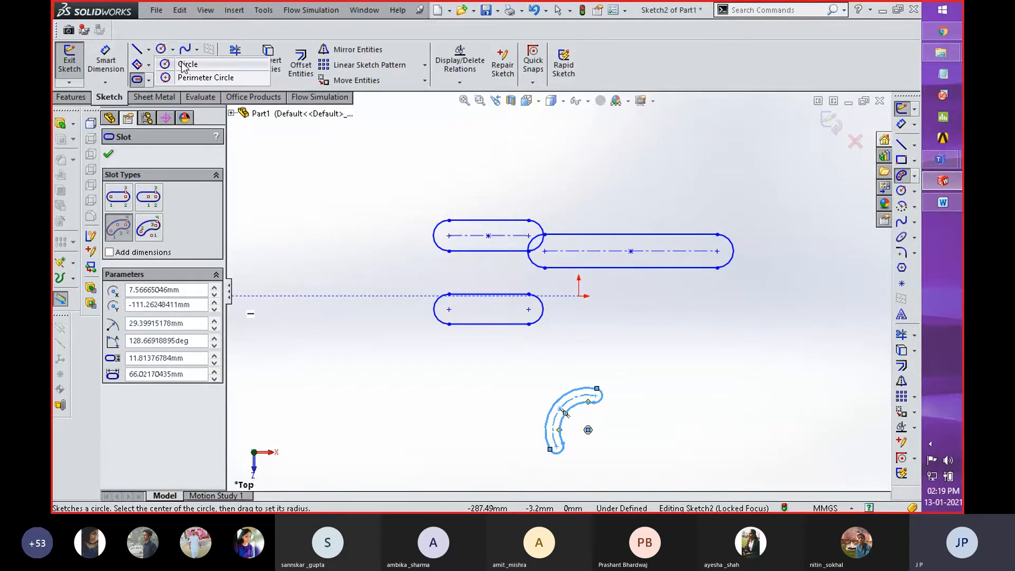
pyautogui.click(184, 65)
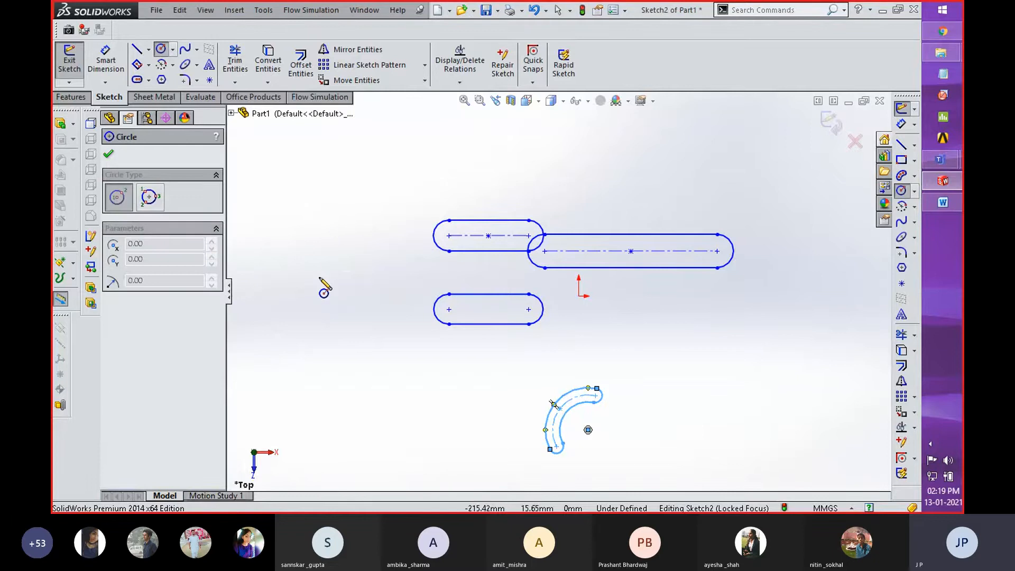
pyautogui.click(319, 278)
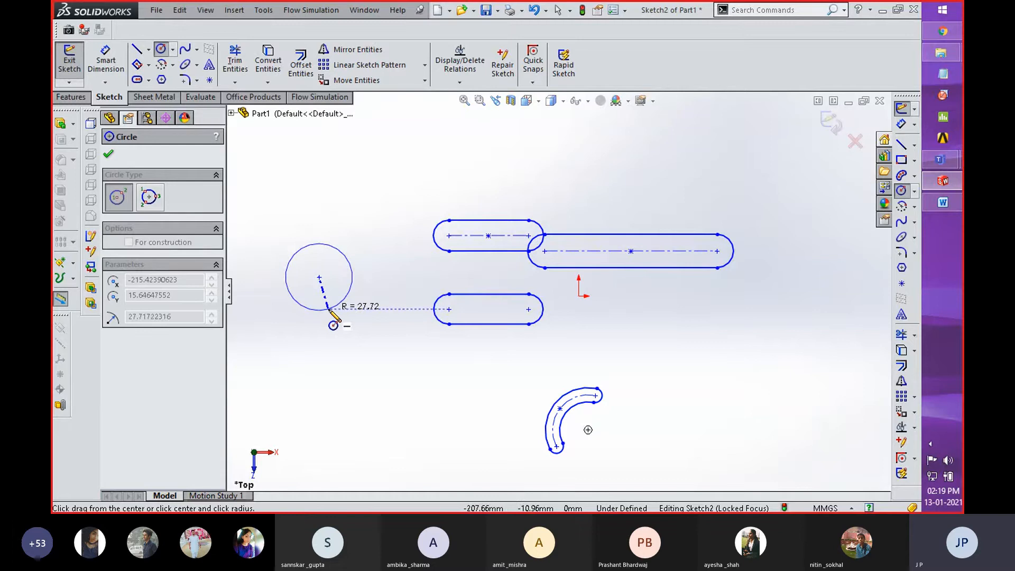
pyautogui.click(329, 311)
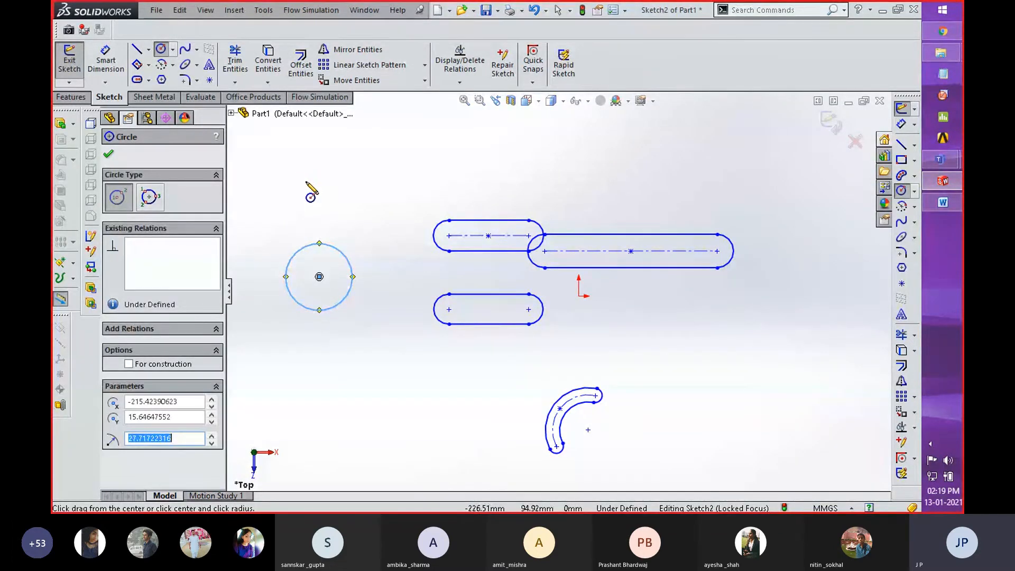
# - Sketch a Perimeter Circle through three points, about 24 mm in radius, to the right of the arc slot
pyautogui.click(172, 48)
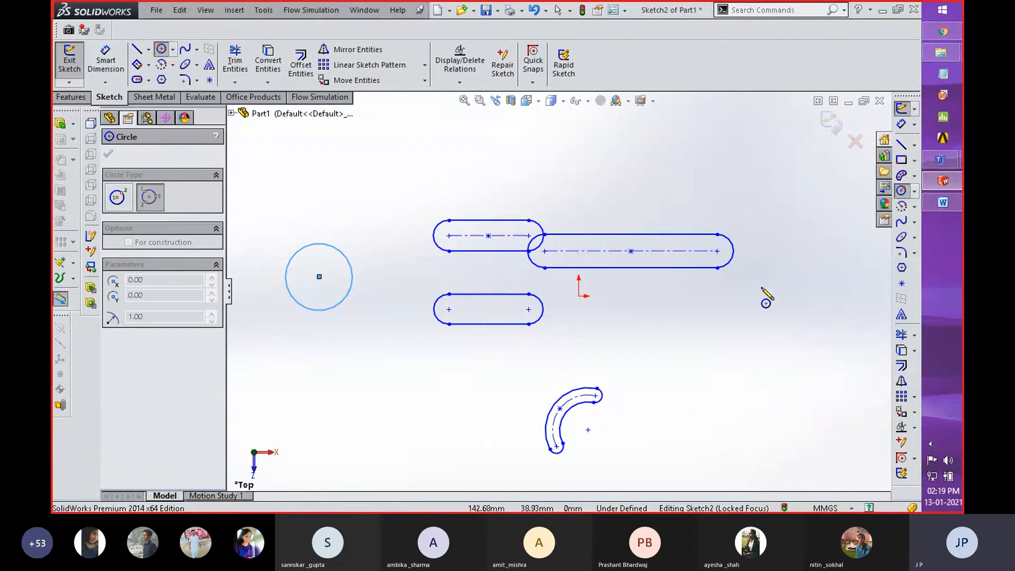
pyautogui.click(693, 377)
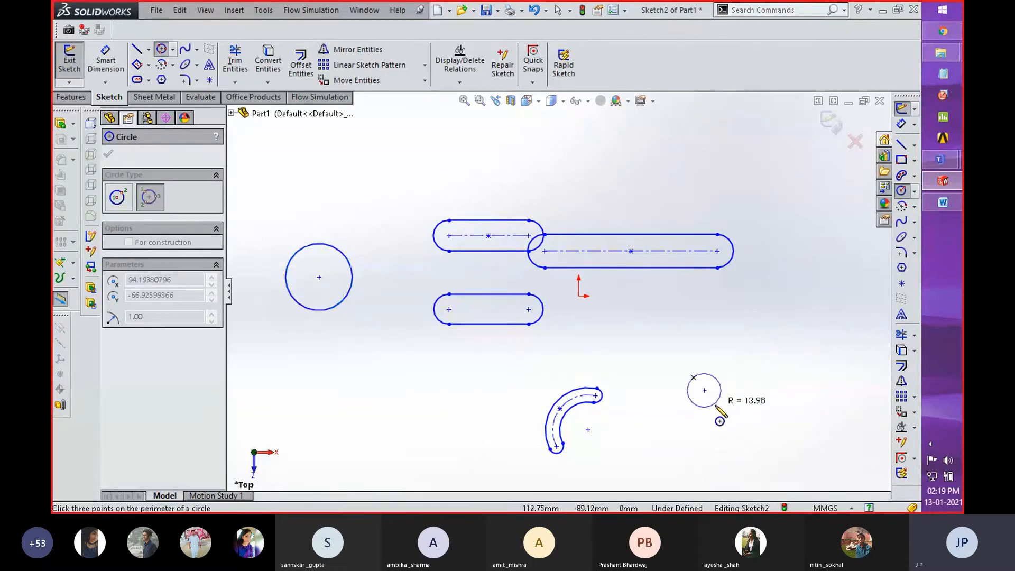
pyautogui.click(727, 423)
pyautogui.click(688, 429)
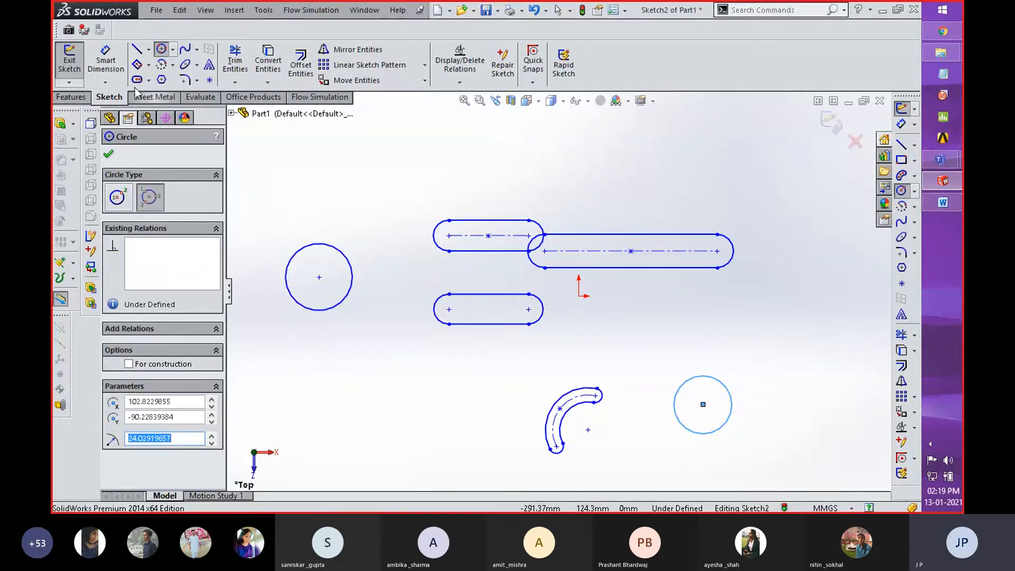
# - Dimension the diameter of the circle left of the slots as 50 mm
pyautogui.click(105, 64)
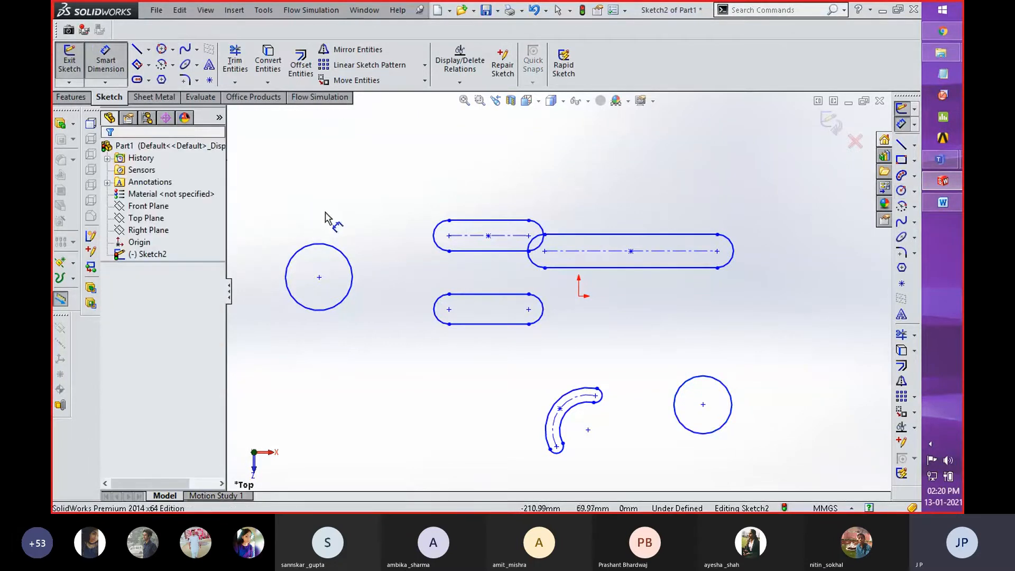
pyautogui.click(319, 244)
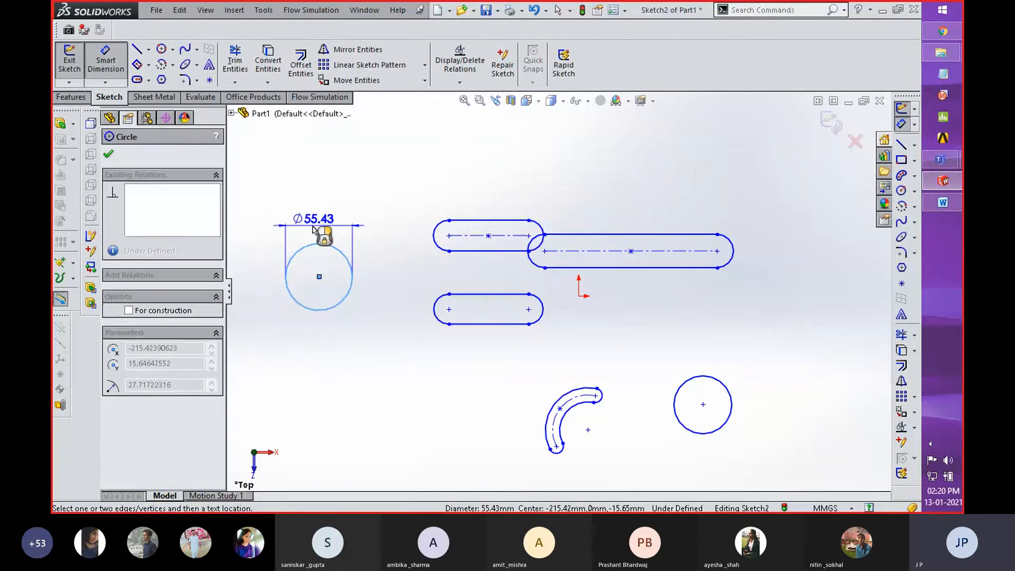
pyautogui.click(288, 224)
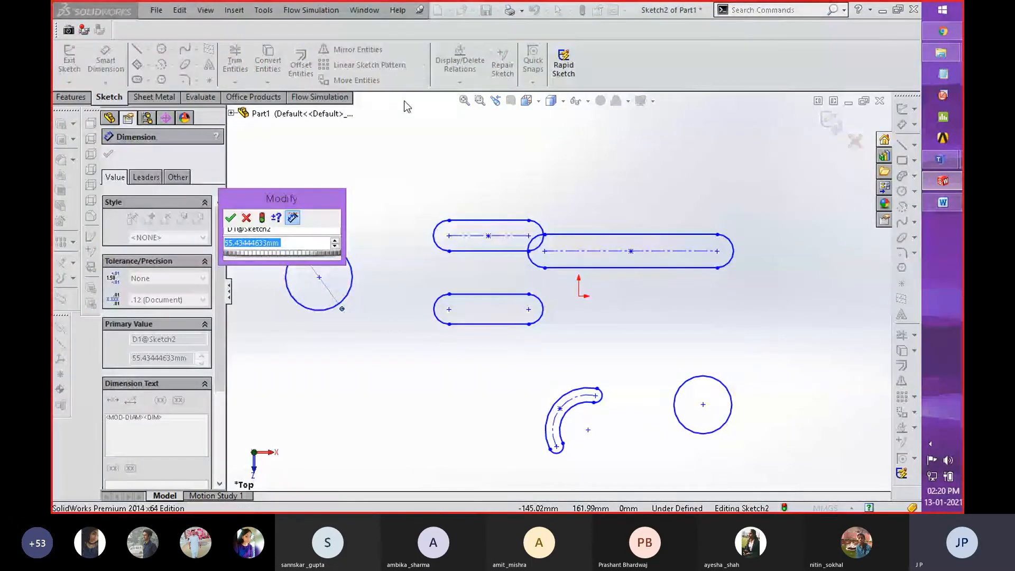
pyautogui.write('50')
pyautogui.press('Return')
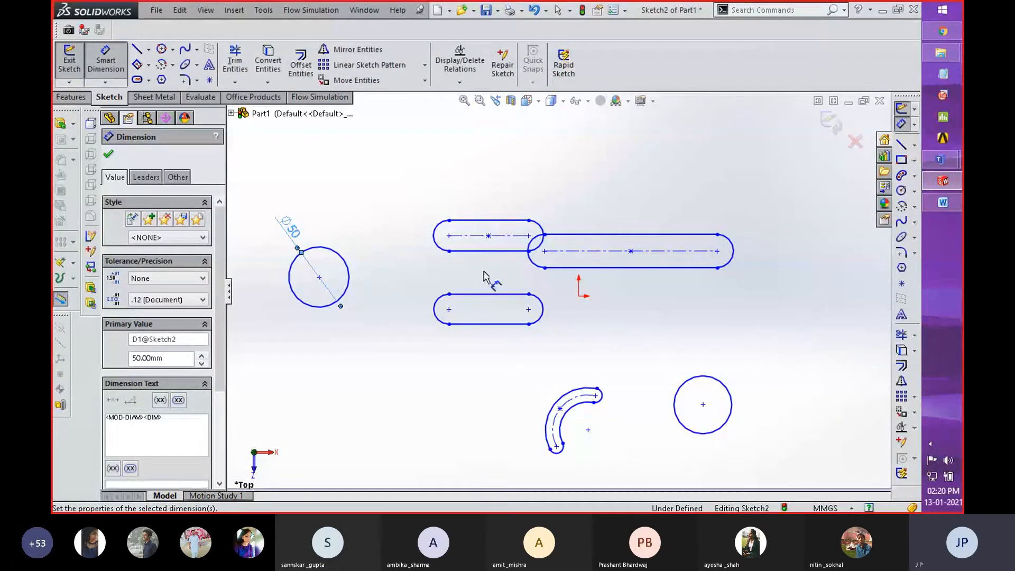
# - Dimension the straight edge of the upper-left slot as 60 mm
pyautogui.click(496, 221)
pyautogui.click(502, 196)
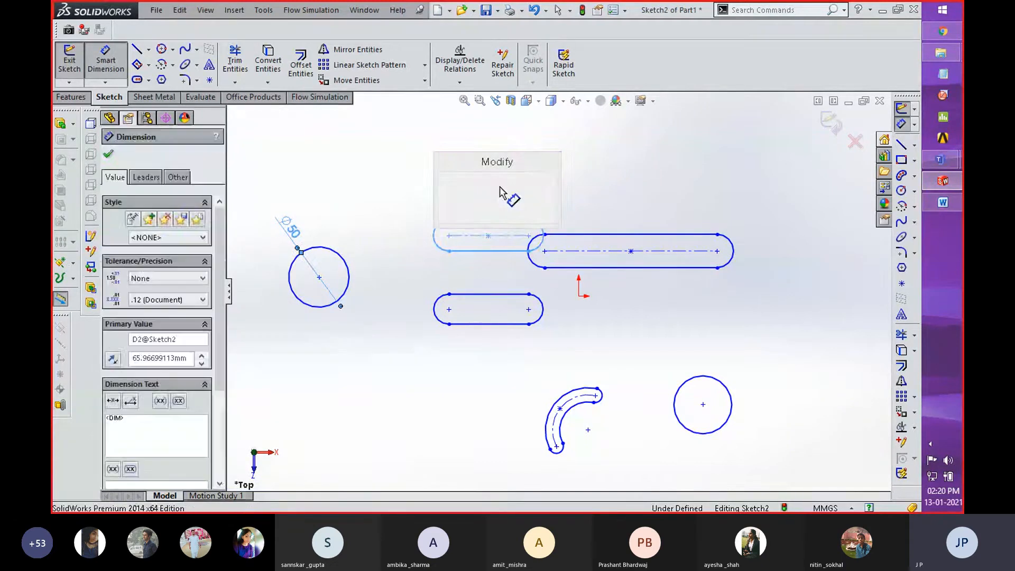
pyautogui.write('60')
pyautogui.press('Return')
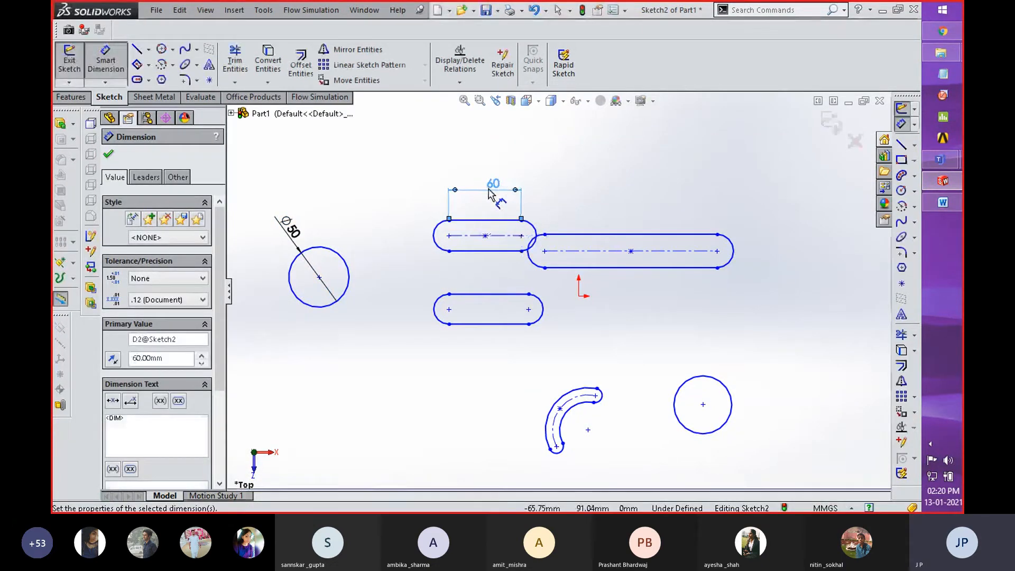
# - Dimension the end arc radius of the upper-left slot as 10 mm and finish dimensioning
pyautogui.click(434, 234)
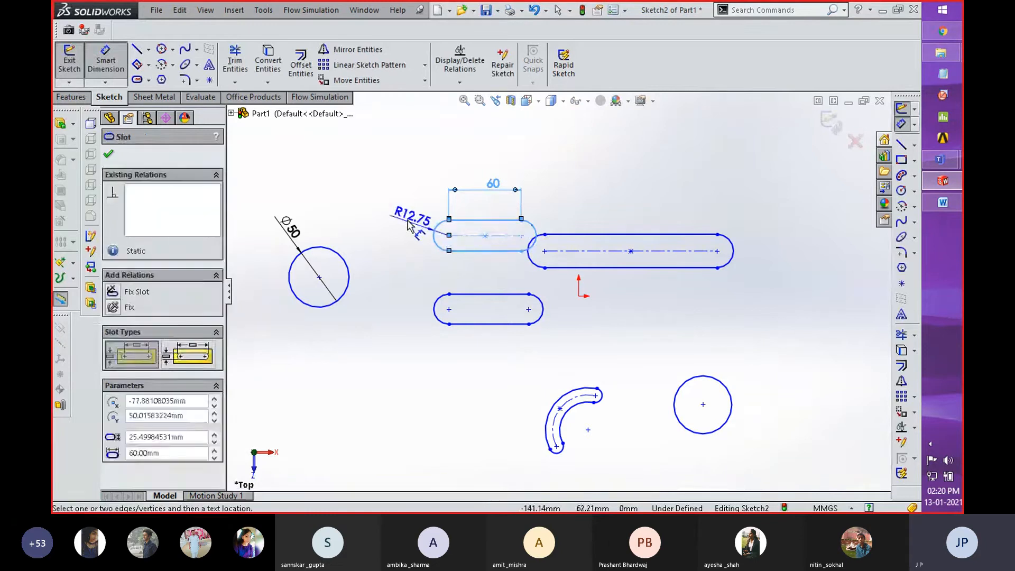
pyautogui.click(410, 212)
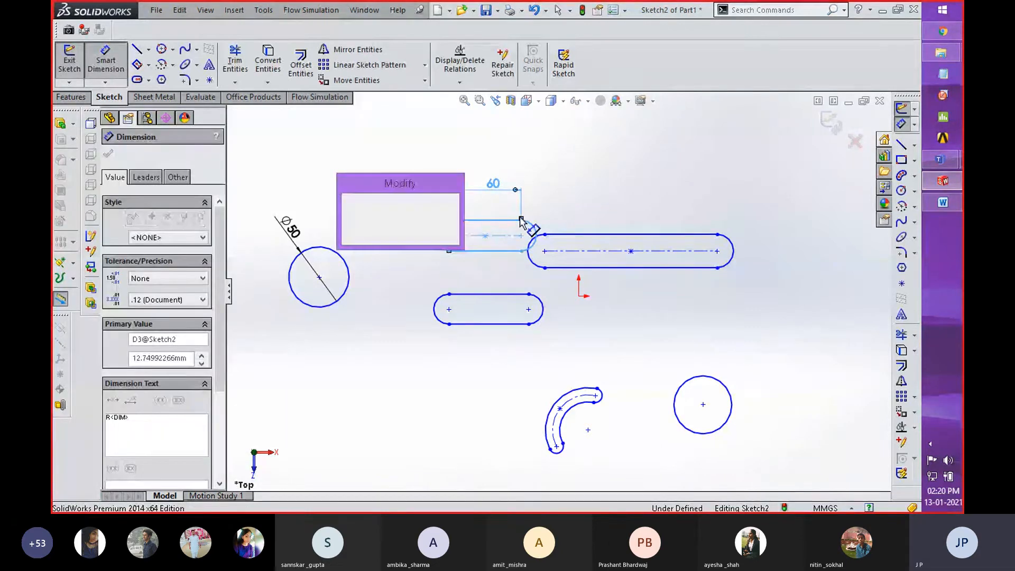
pyautogui.write('10')
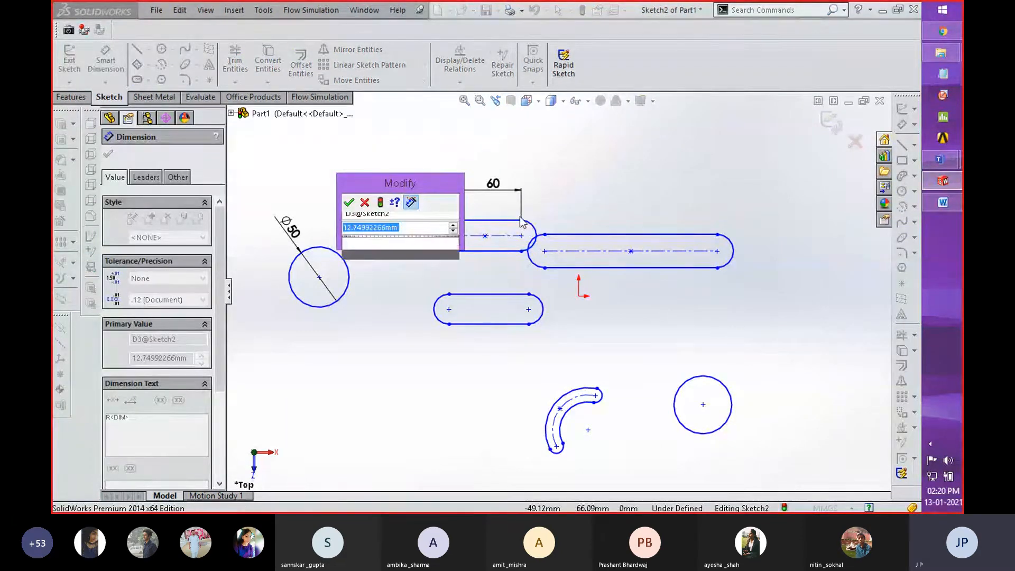
pyautogui.press('Return')
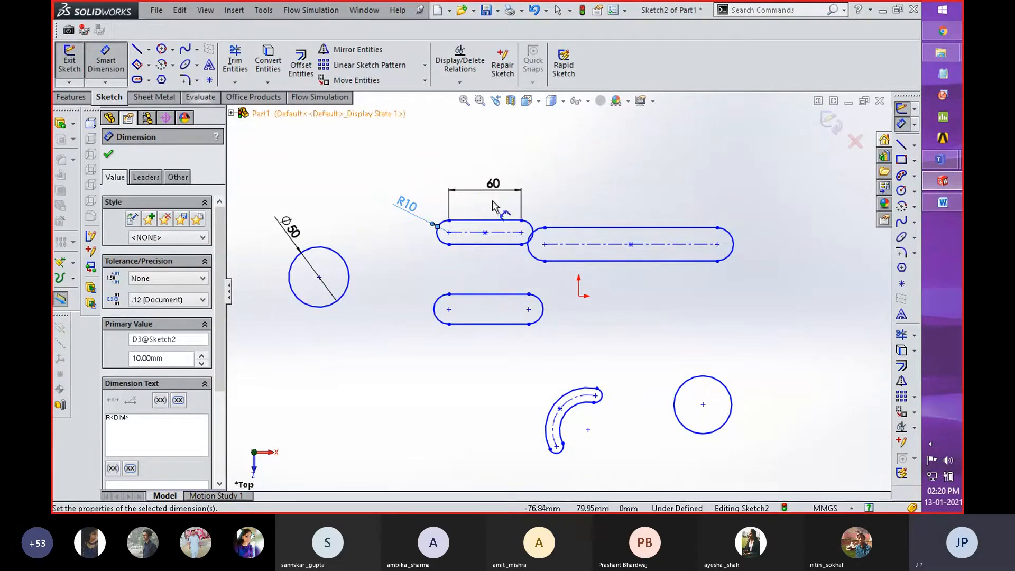
pyautogui.click(109, 154)
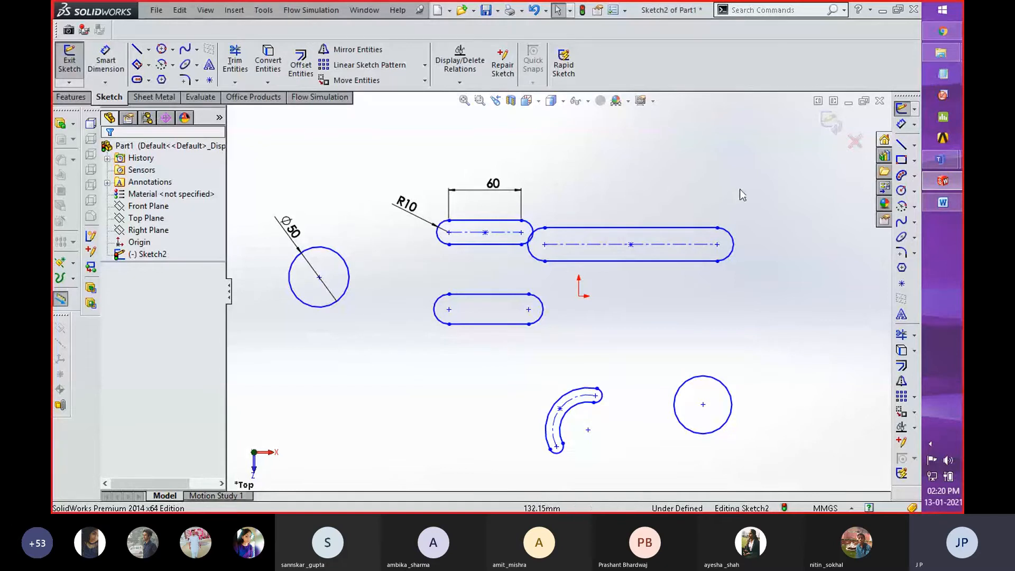
# - Delete all the sketched slots, circles and dimensions from the sketch
pyautogui.moveTo(790, 157)
pyautogui.mouseDown()
pyautogui.moveTo(789, 224)
pyautogui.moveTo(762, 303)
pyautogui.moveTo(617, 465)
pyautogui.moveTo(250, 456)
pyautogui.mouseUp()
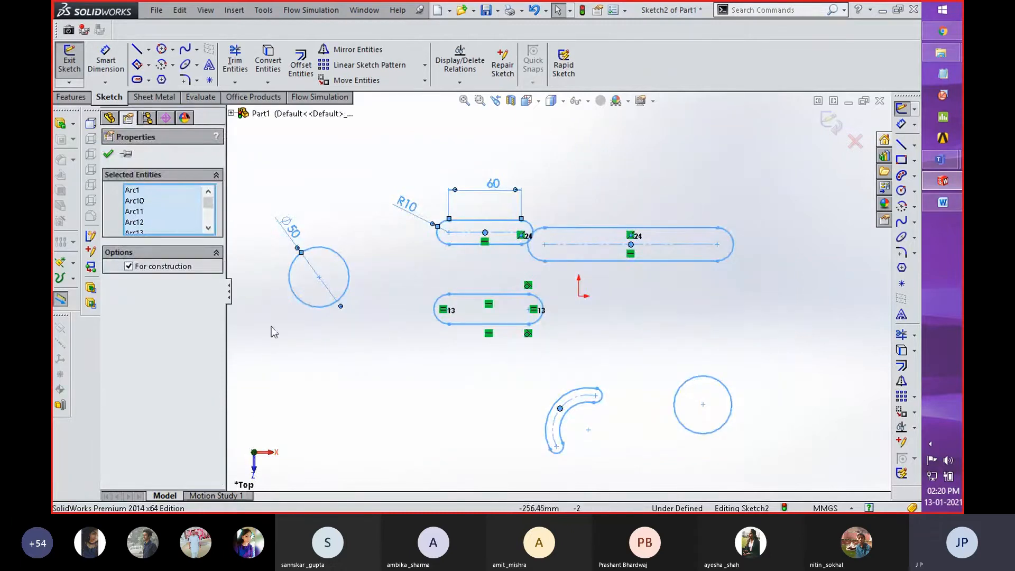
pyautogui.click(277, 305)
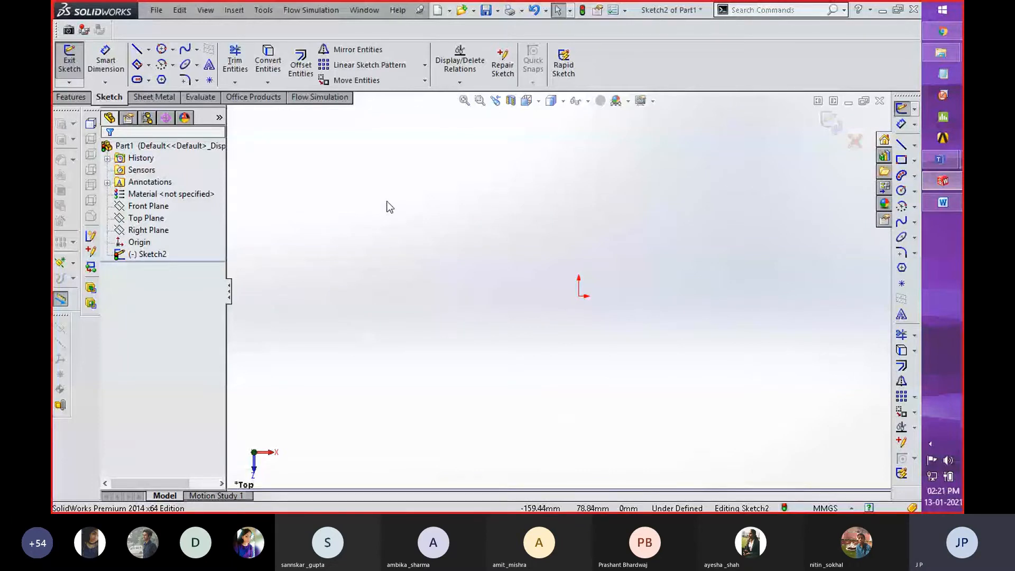
# - Sketch a Perimeter Circle through three points, about 66 mm in radius, below and left of the origin
pyautogui.click(161, 49)
pyautogui.click(450, 270)
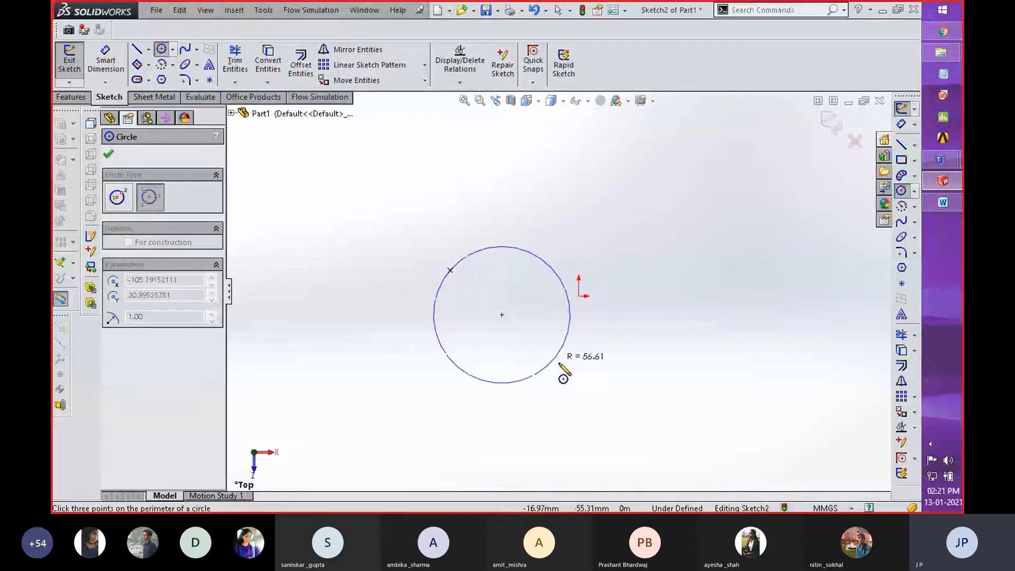
pyautogui.click(558, 363)
pyautogui.click(534, 289)
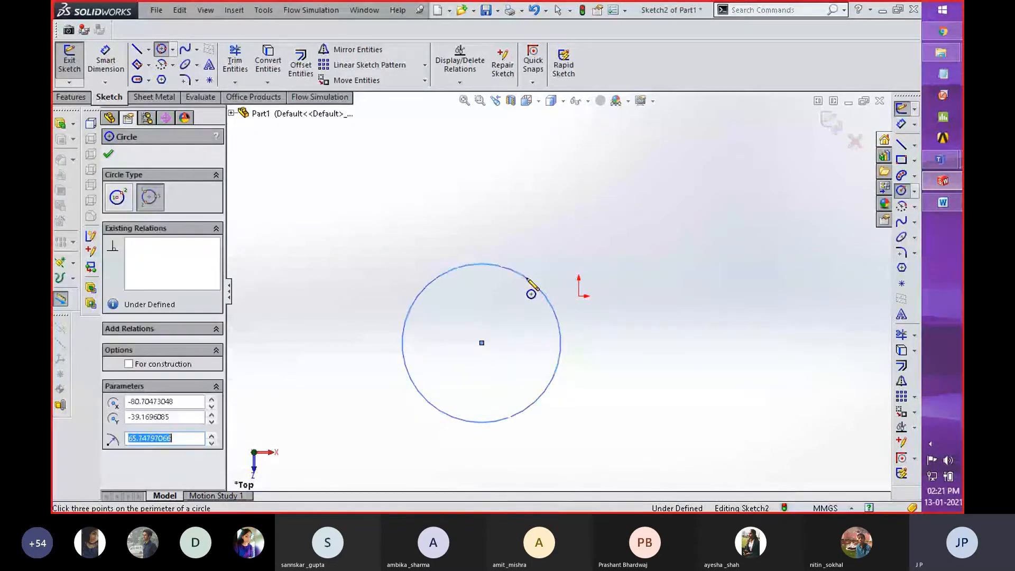
# - Sketch a center-point Circle about 26 mm in radius, concentric with the large circle, and end the command
pyautogui.click(173, 49)
pyautogui.click(203, 64)
pyautogui.click(481, 342)
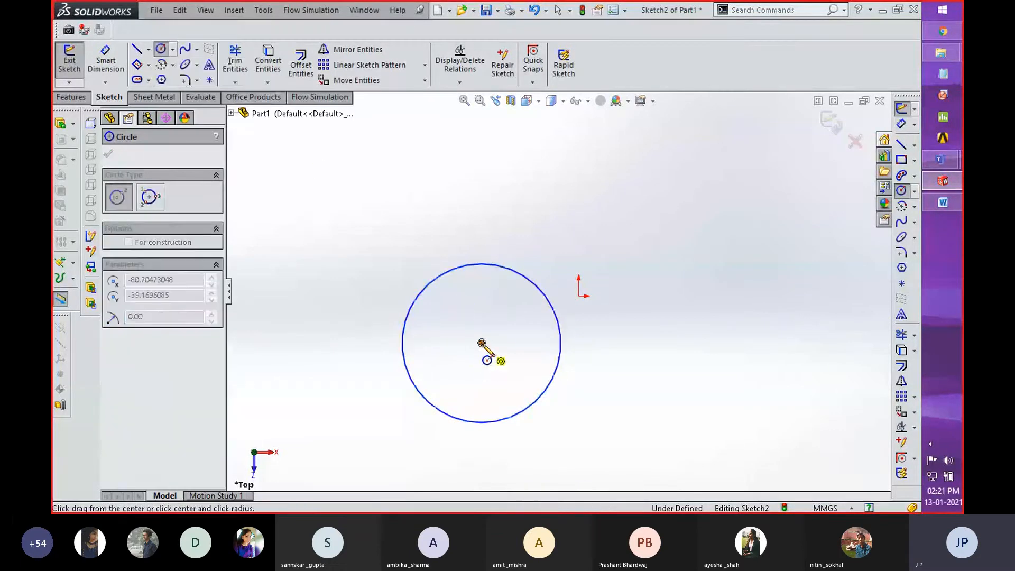
pyautogui.click(501, 364)
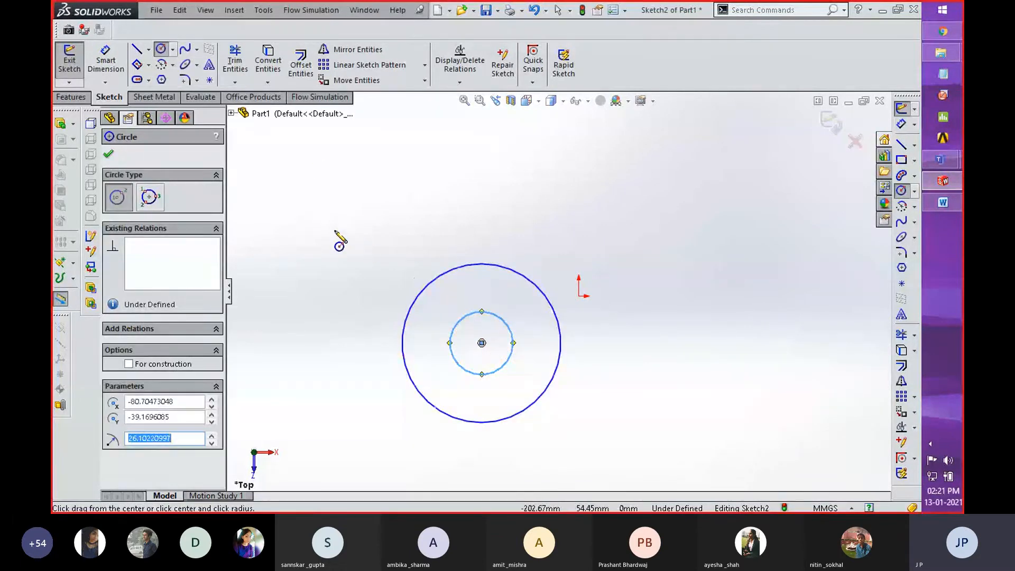
pyautogui.rightClick(335, 232)
pyautogui.click(370, 144)
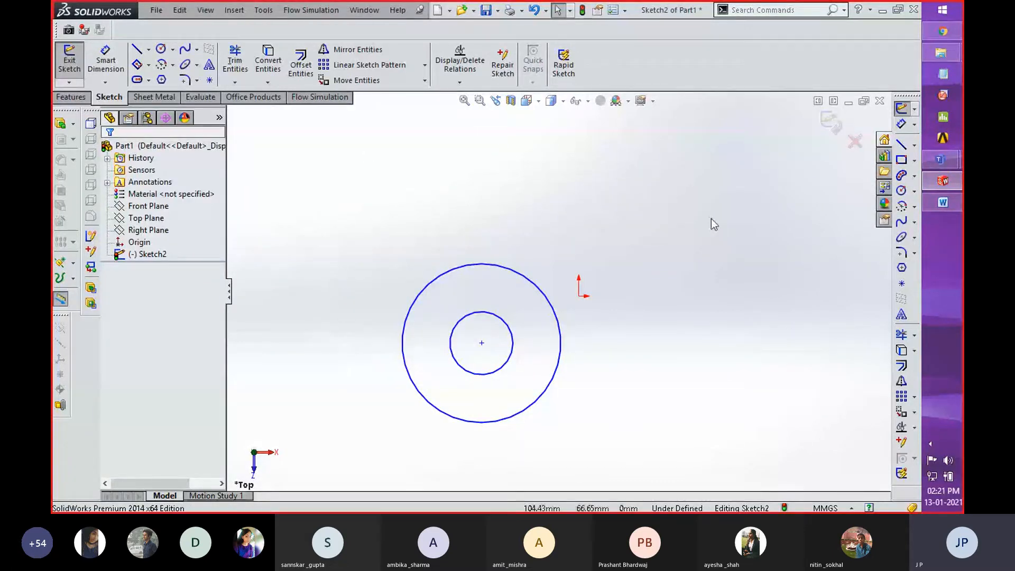
# - Window-select only the inner circle by fully enclosing it, and clear the selection
pyautogui.moveTo(557, 145); pyautogui.dragTo(468, 233)
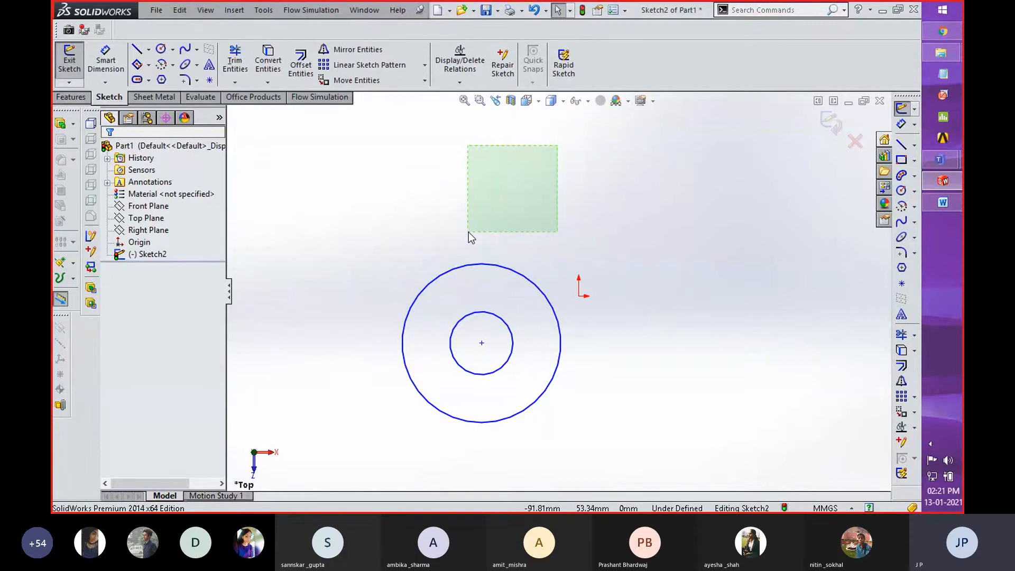
pyautogui.moveTo(468, 232); pyautogui.dragTo(468, 231)
pyautogui.moveTo(468, 230); pyautogui.dragTo(468, 231)
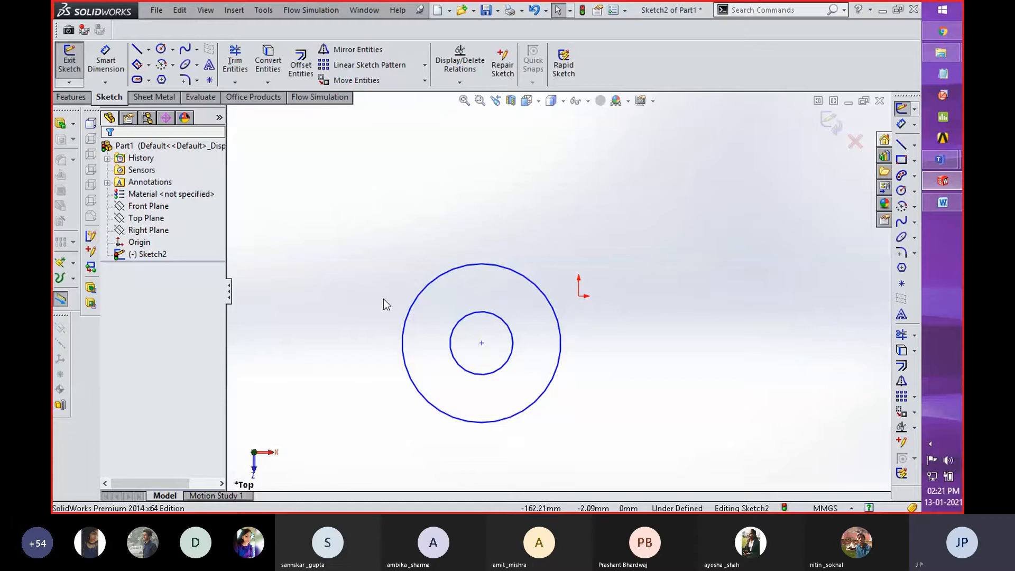
pyautogui.moveTo(383, 299); pyautogui.dragTo(532, 391)
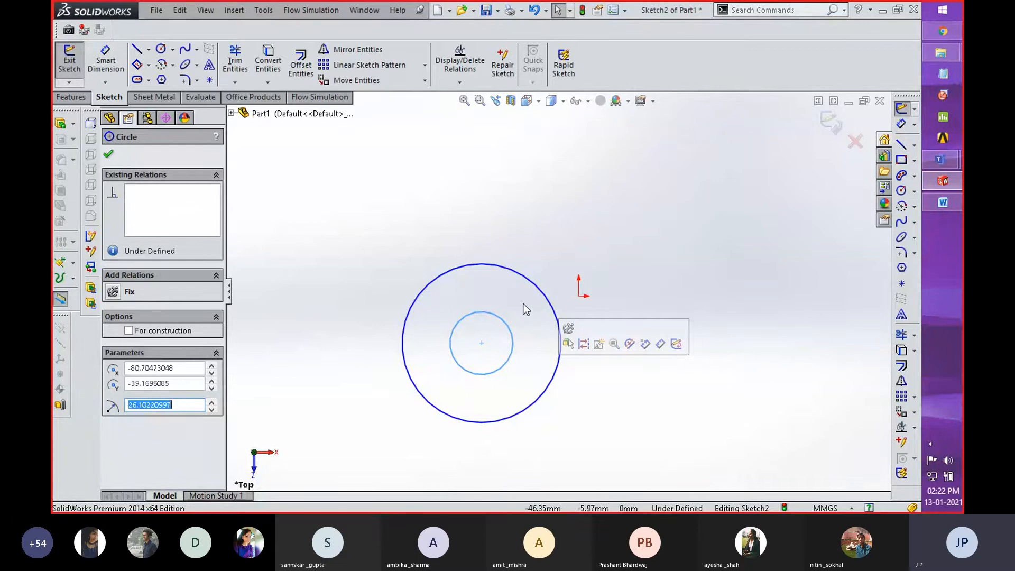
pyautogui.press('Escape')
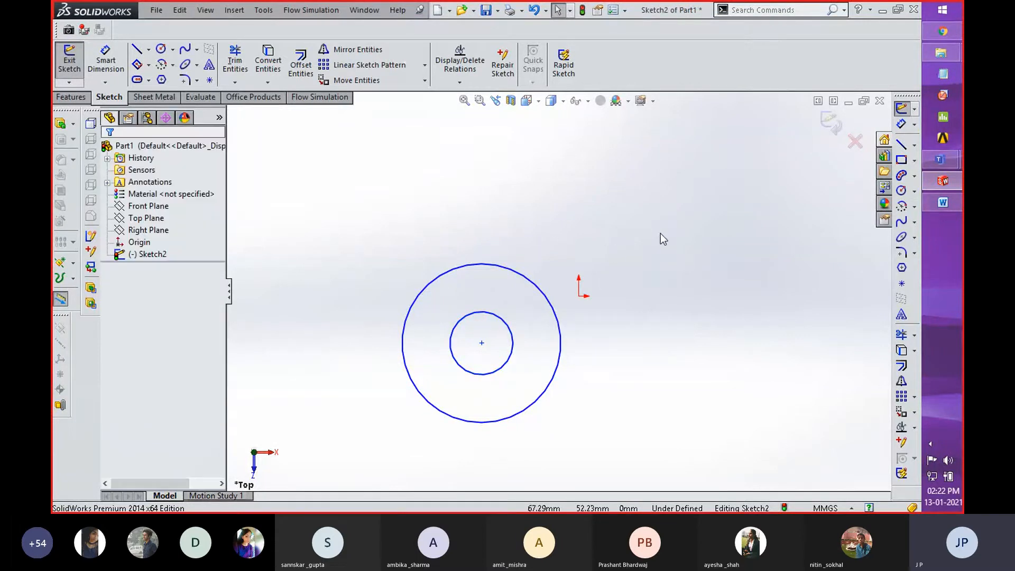
# - Pick the outer circle with a crossing selection over part of its upper edge, and clear the selection
pyautogui.moveTo(650, 252); pyautogui.dragTo(576, 323)
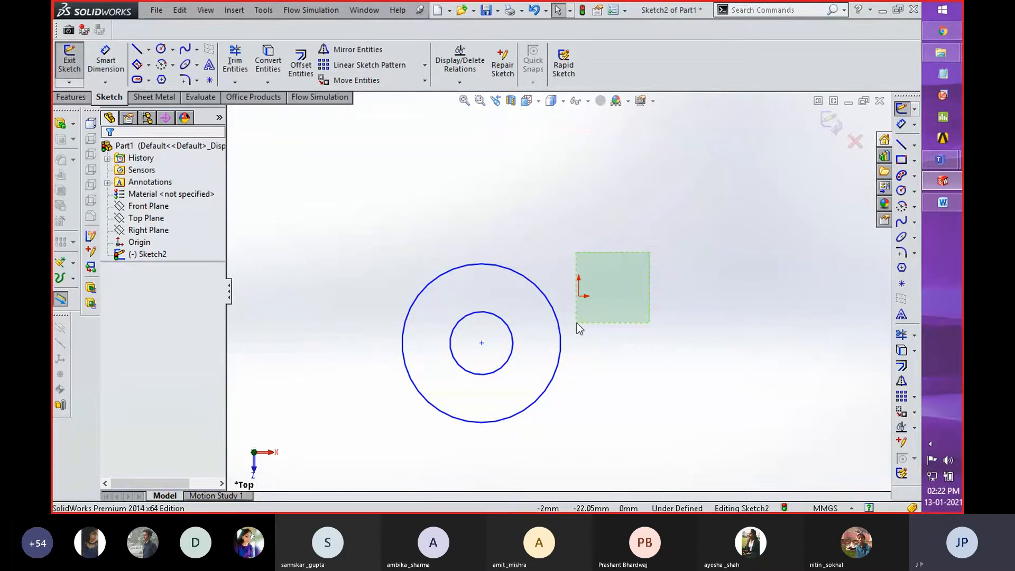
pyautogui.moveTo(576, 324); pyautogui.dragTo(552, 331)
pyautogui.click(577, 220)
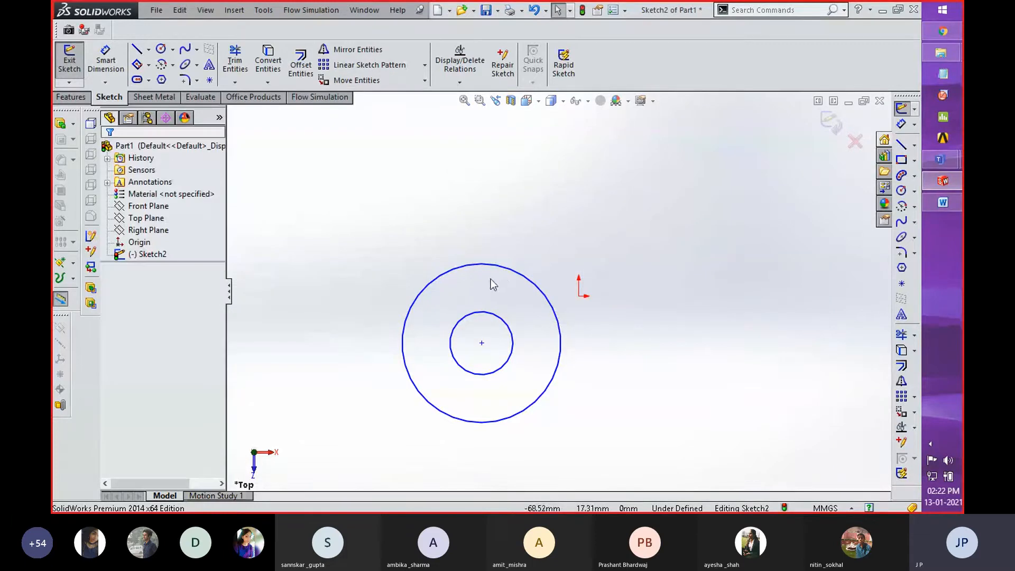
pyautogui.moveTo(549, 229); pyautogui.dragTo(468, 275)
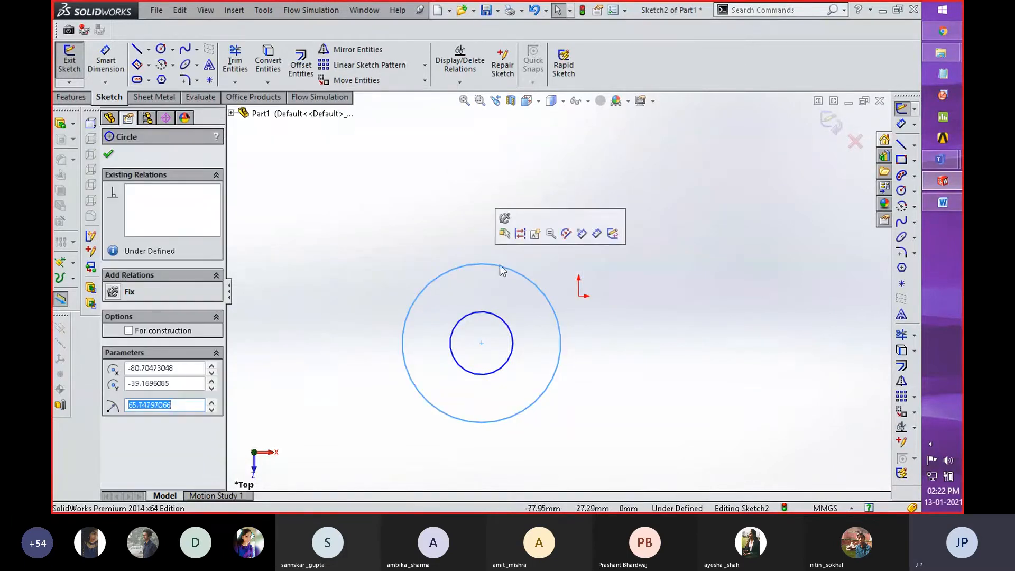
pyautogui.click(655, 261)
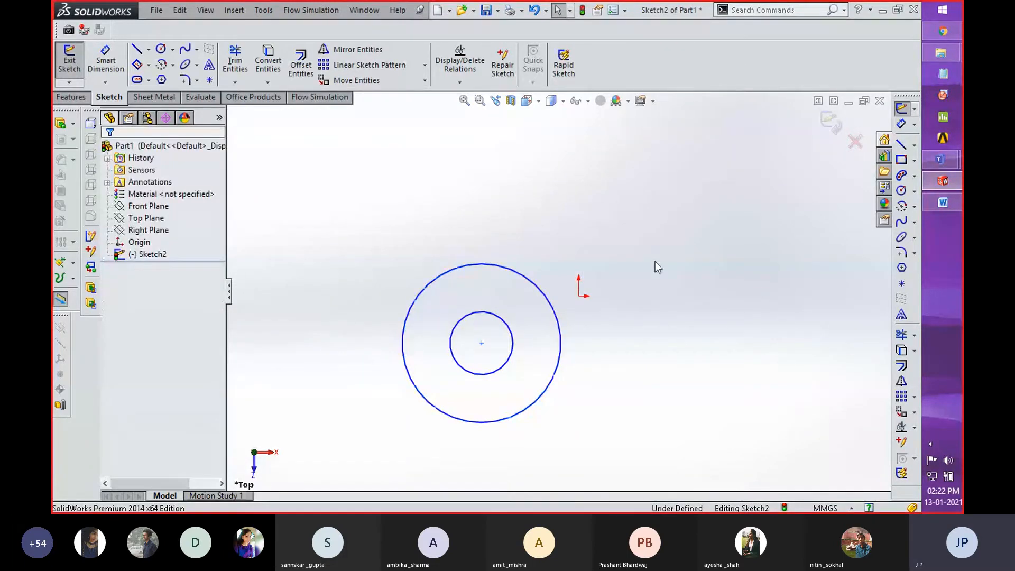
# - Select the outer circle with a crossing box over its upper arc, and the inner circle alone with an enclosing window
pyautogui.moveTo(573, 231); pyautogui.dragTo(465, 297)
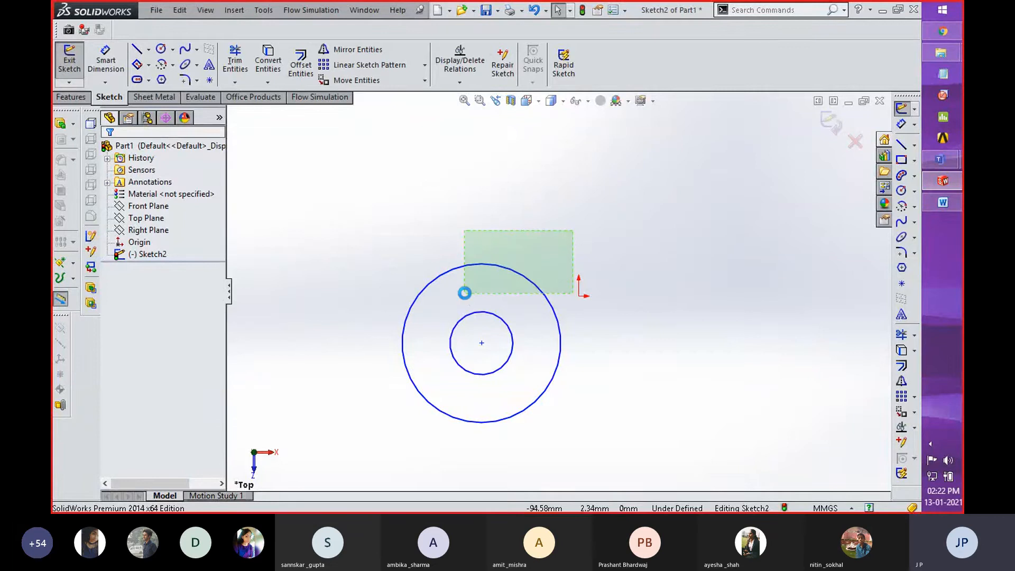
pyautogui.moveTo(466, 295); pyautogui.dragTo(465, 295)
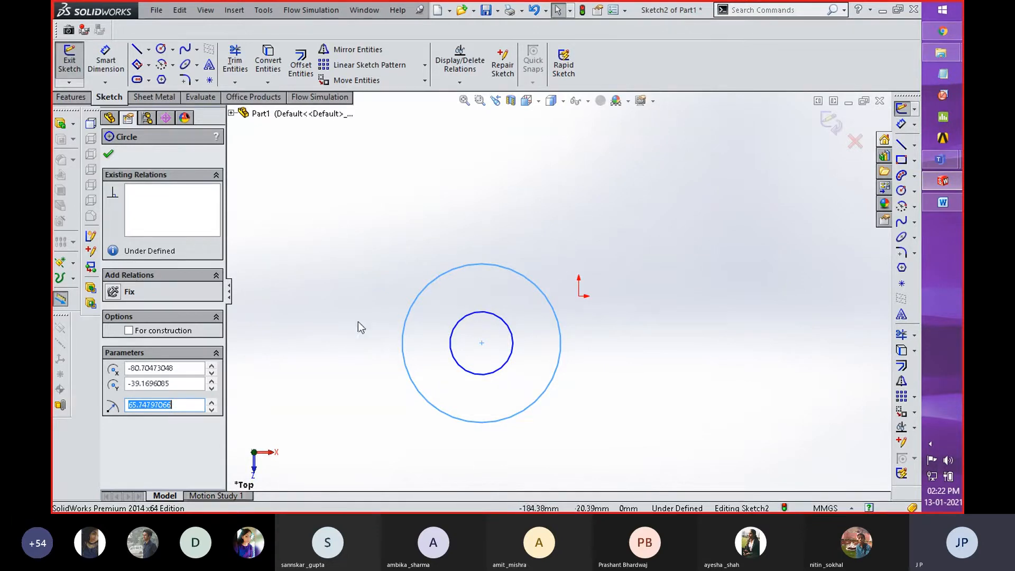
pyautogui.moveTo(362, 301); pyautogui.dragTo(529, 383)
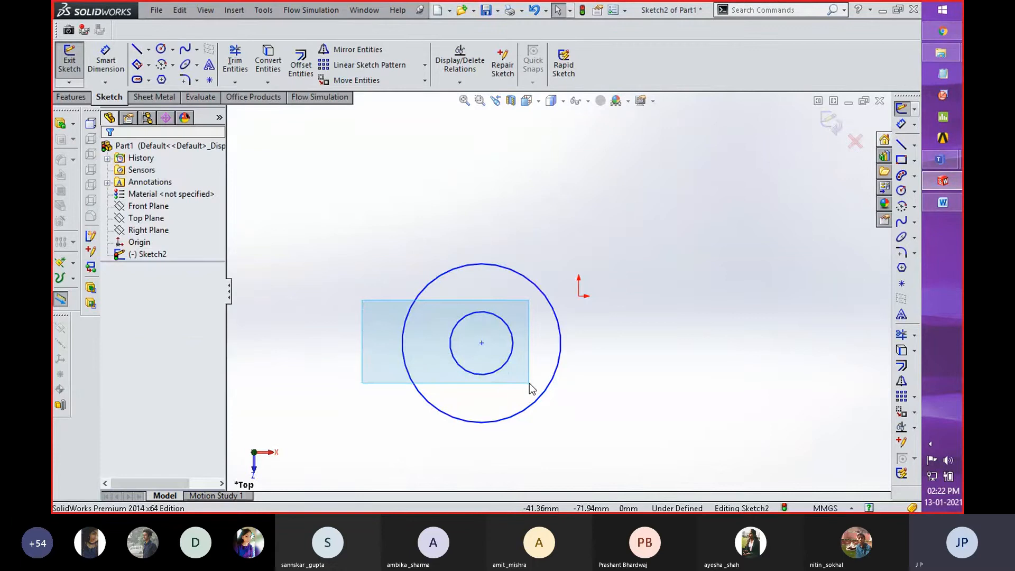
pyautogui.moveTo(529, 383); pyautogui.dragTo(530, 384)
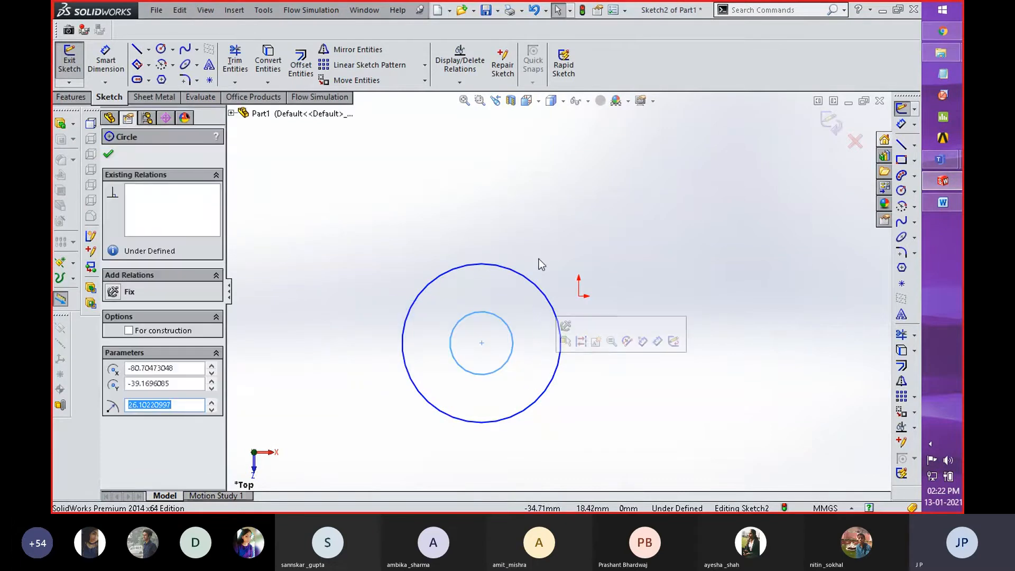
# - Select both concentric circles with one crossing box and delete them
pyautogui.moveTo(618, 220); pyautogui.dragTo(498, 340)
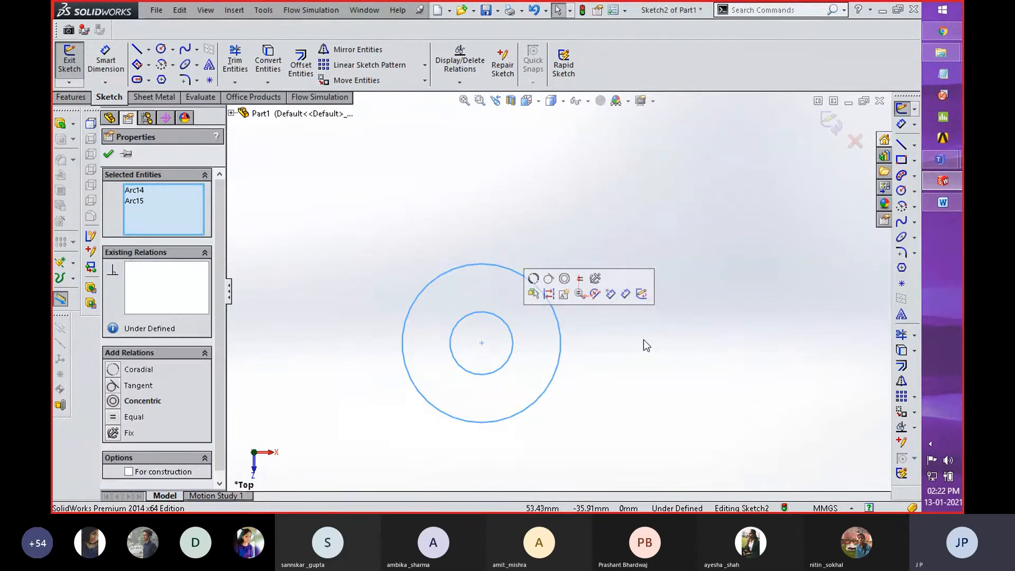
pyautogui.press('Delete')
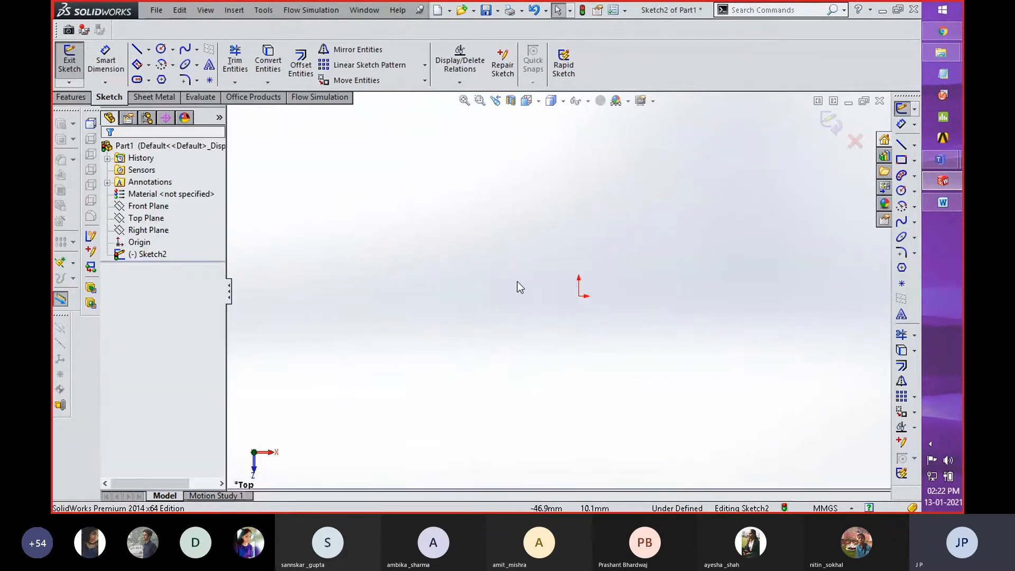
# - Sketch a Centerpoint Arc centred on the origin, about 40 mm in radius and spanning about 227°
pyautogui.click(172, 65)
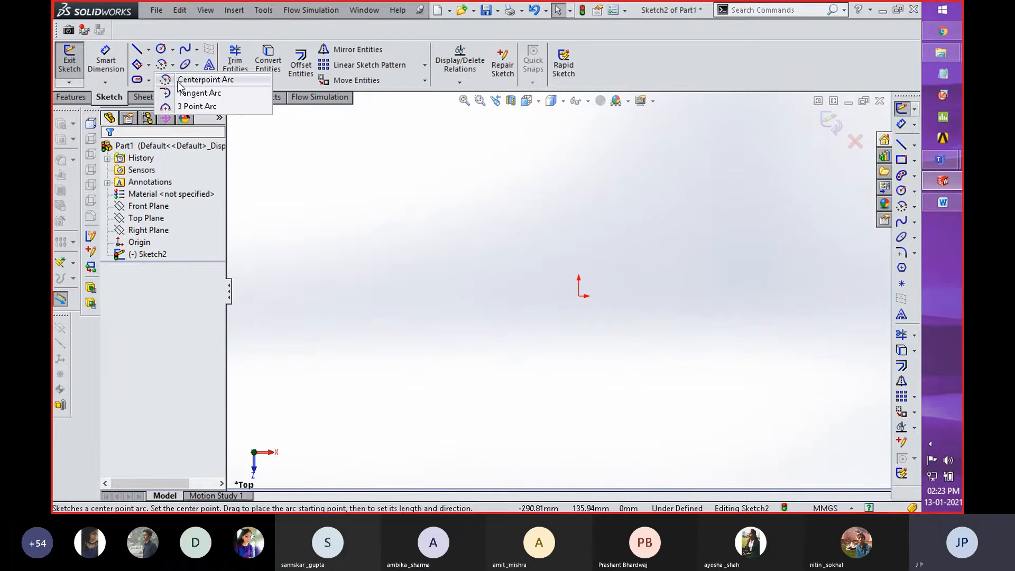
pyautogui.click(198, 80)
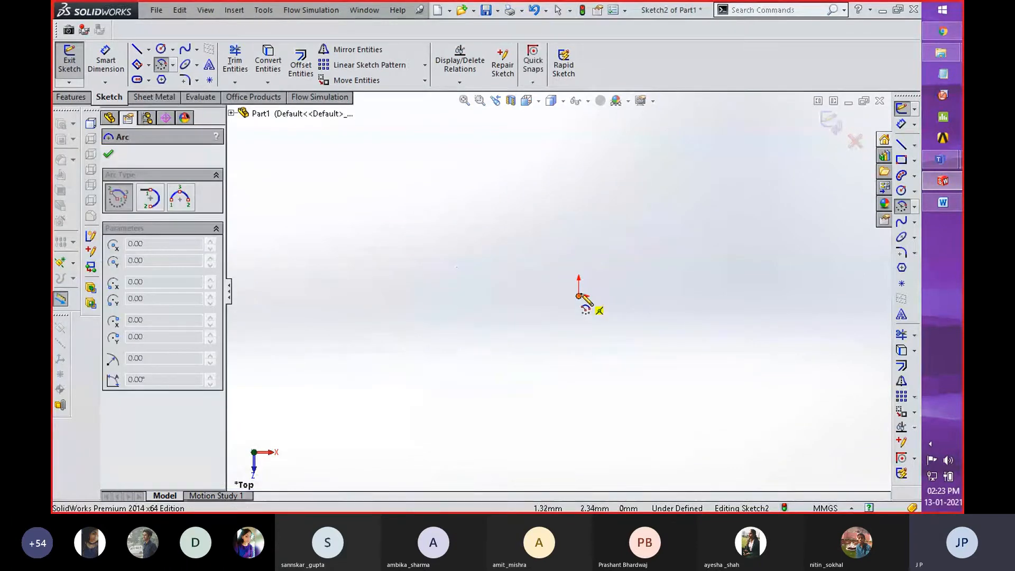
pyautogui.click(579, 295)
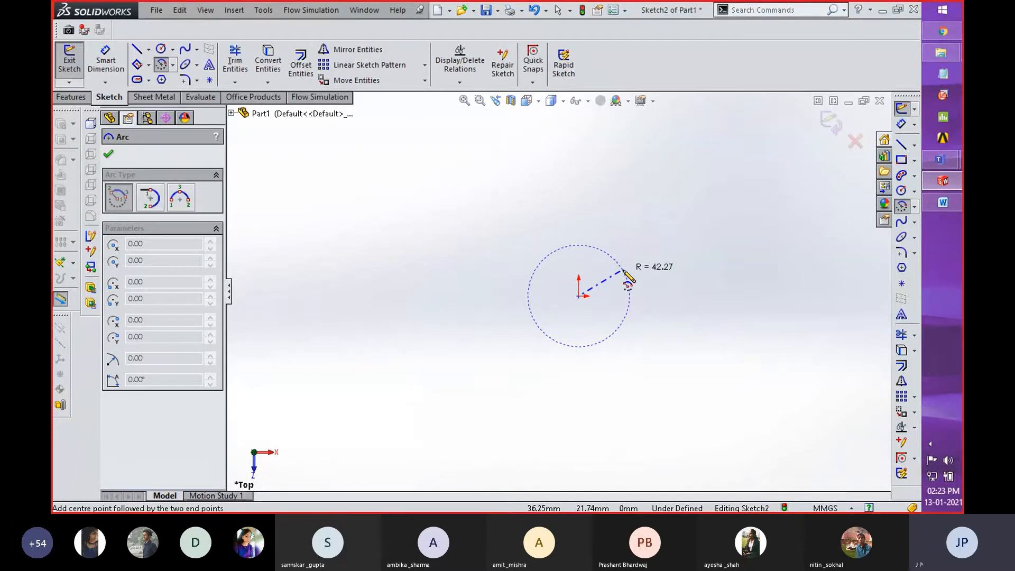
pyautogui.click(626, 296)
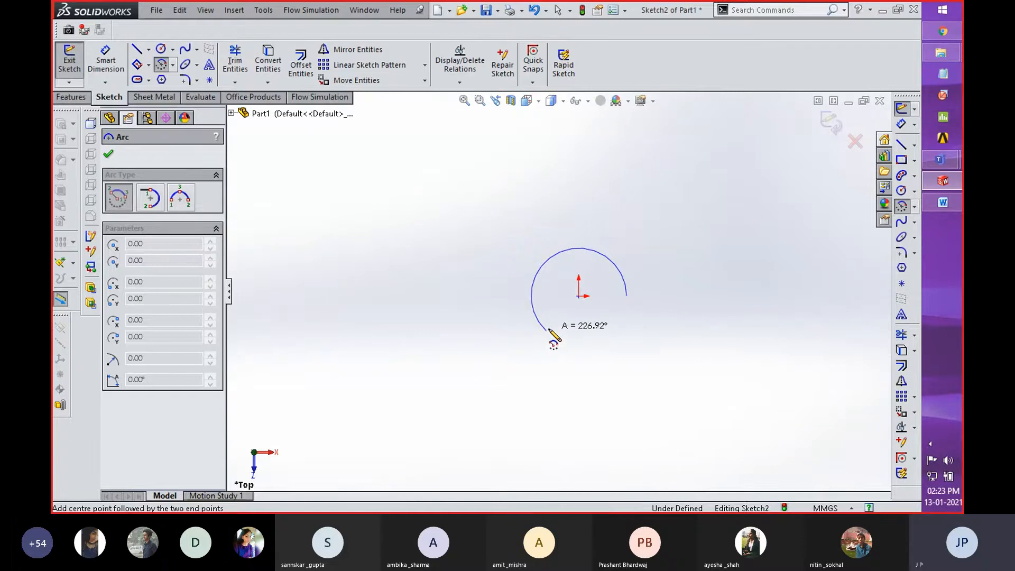
pyautogui.click(548, 333)
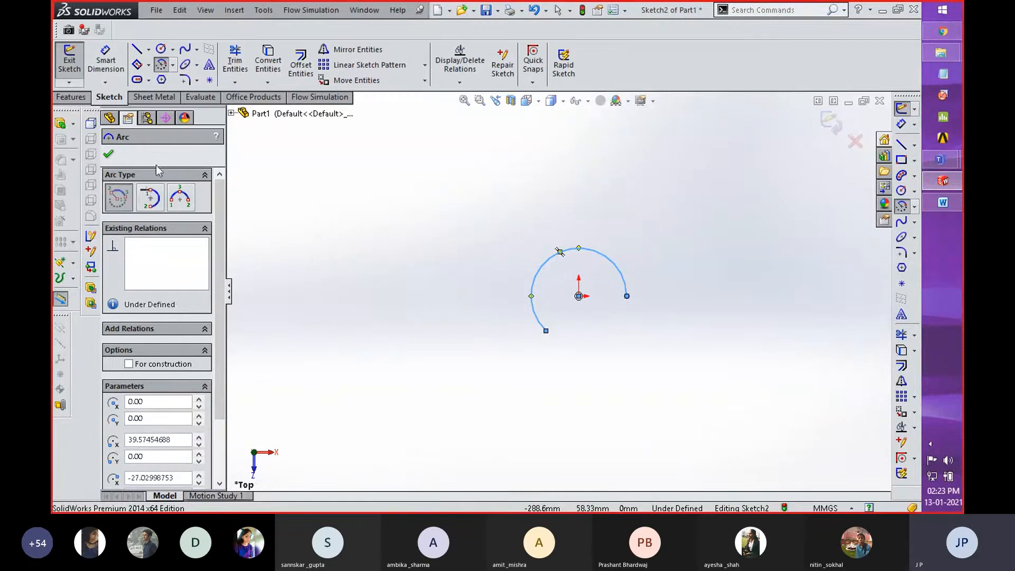
# - Sketch a horizontal line about 55 mm long, up and left of the arc, and end the Line command
pyautogui.click(137, 53)
pyautogui.click(370, 240)
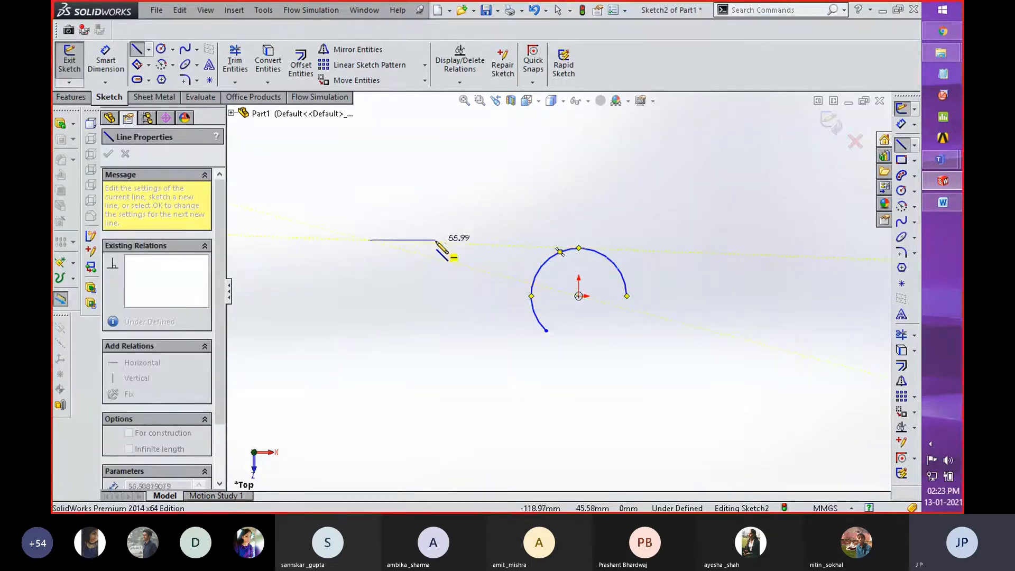
pyautogui.click(435, 240)
pyautogui.rightClick(449, 179)
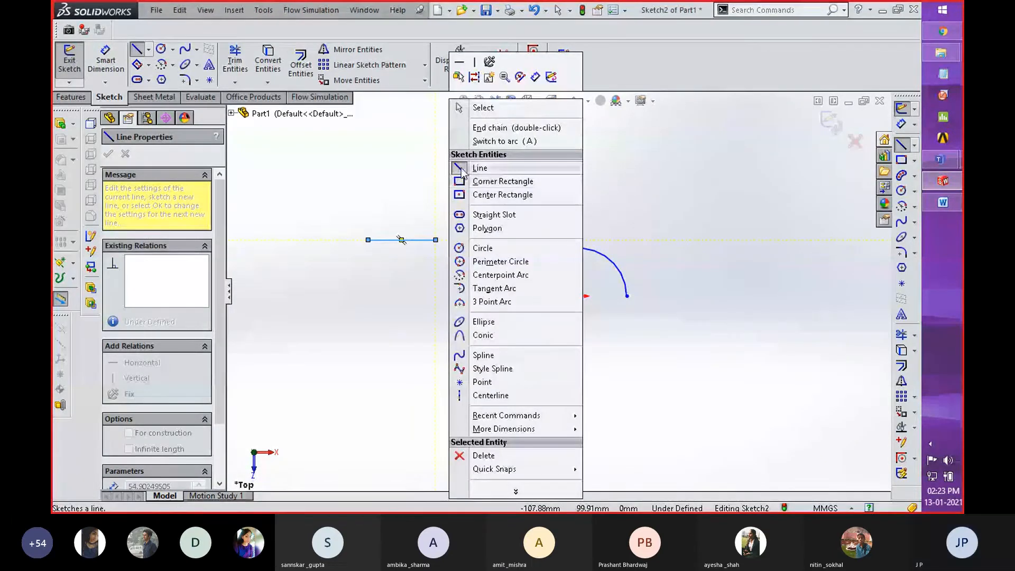
pyautogui.click(483, 107)
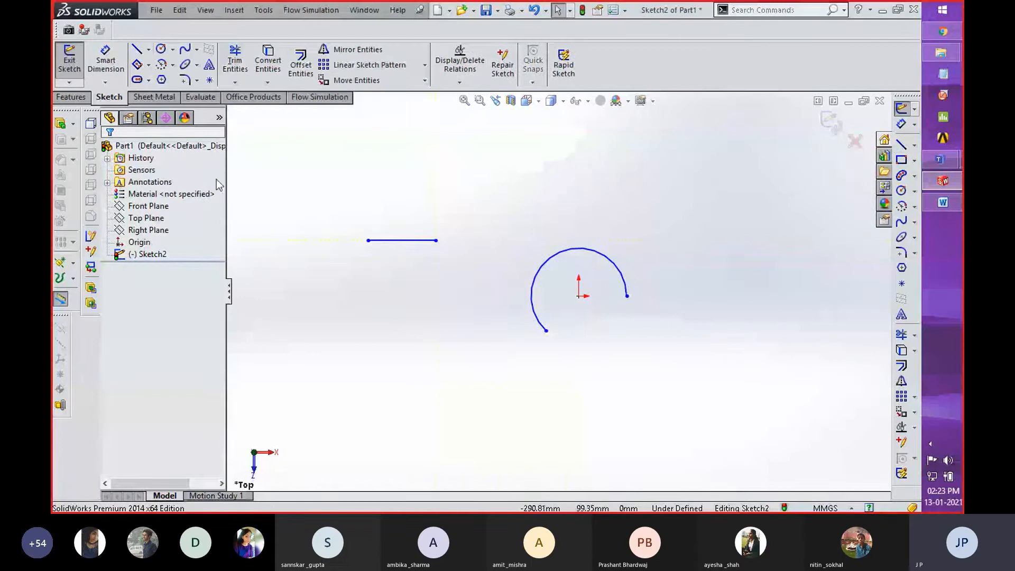
# - Sketch a chain of five Tangent Arcs starting from the horizontal line's right endpoint, and end the Arc command
pyautogui.click(173, 64)
pyautogui.click(188, 94)
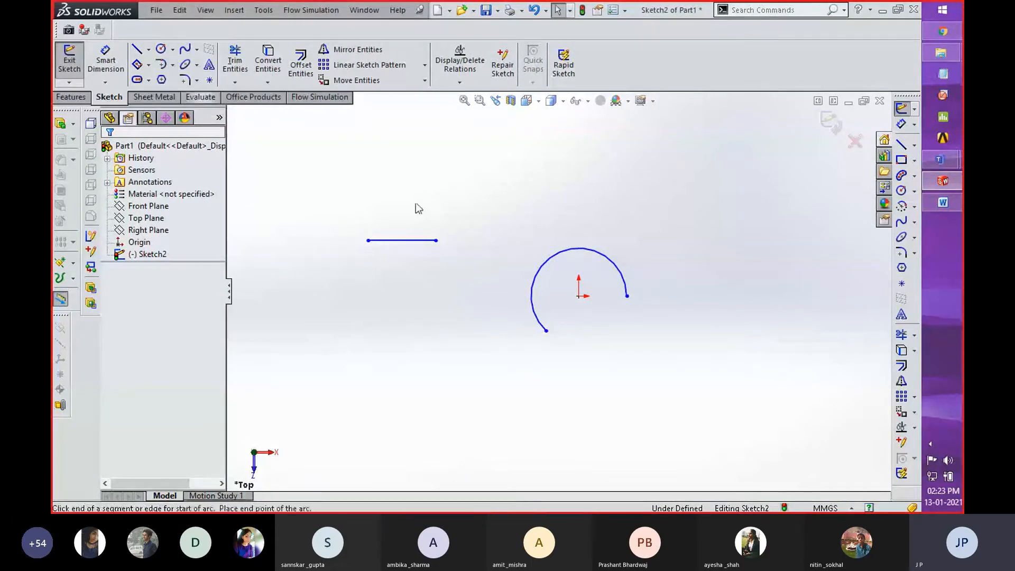
pyautogui.click(436, 240)
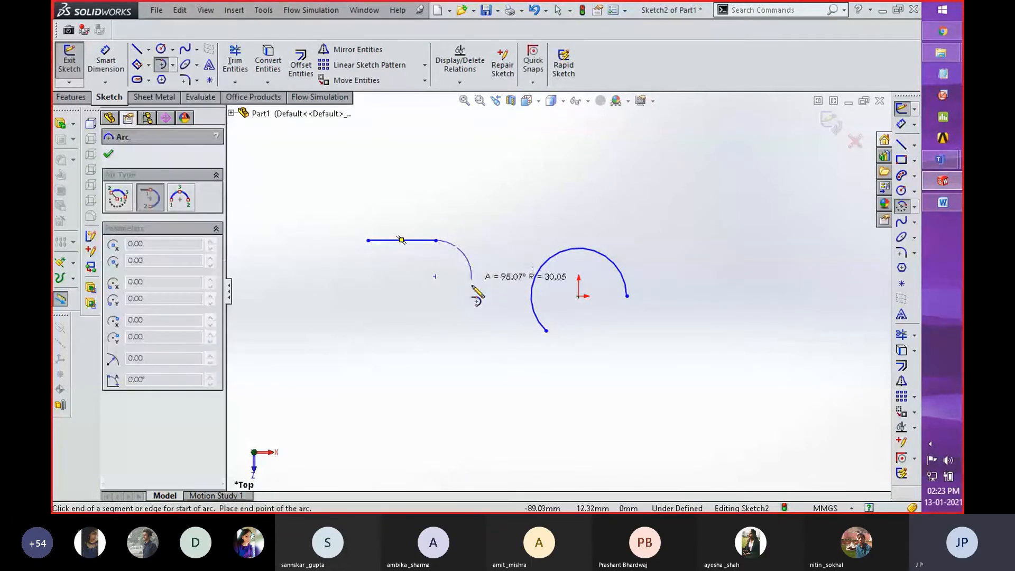
pyautogui.click(470, 295)
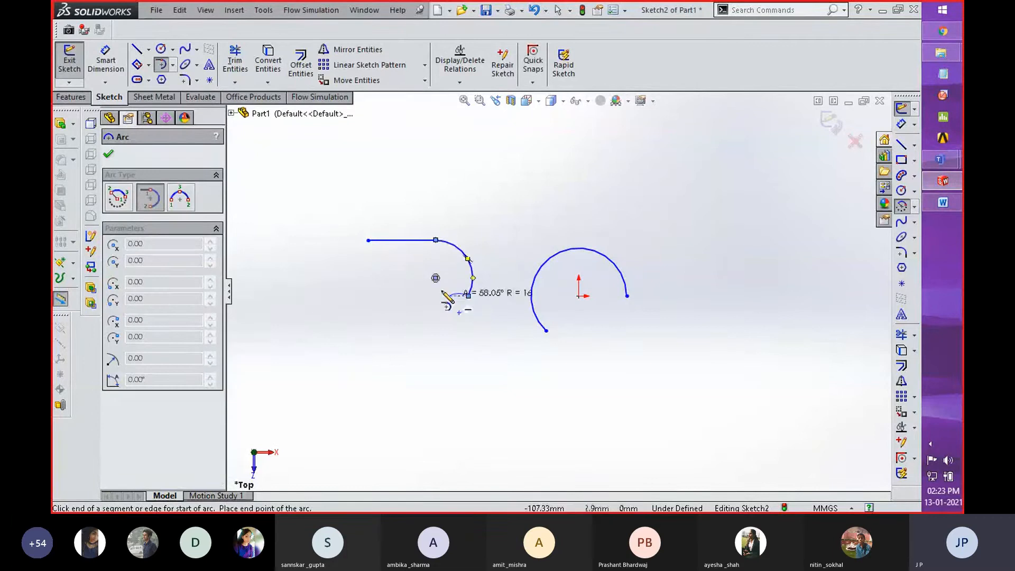
pyautogui.click(457, 331)
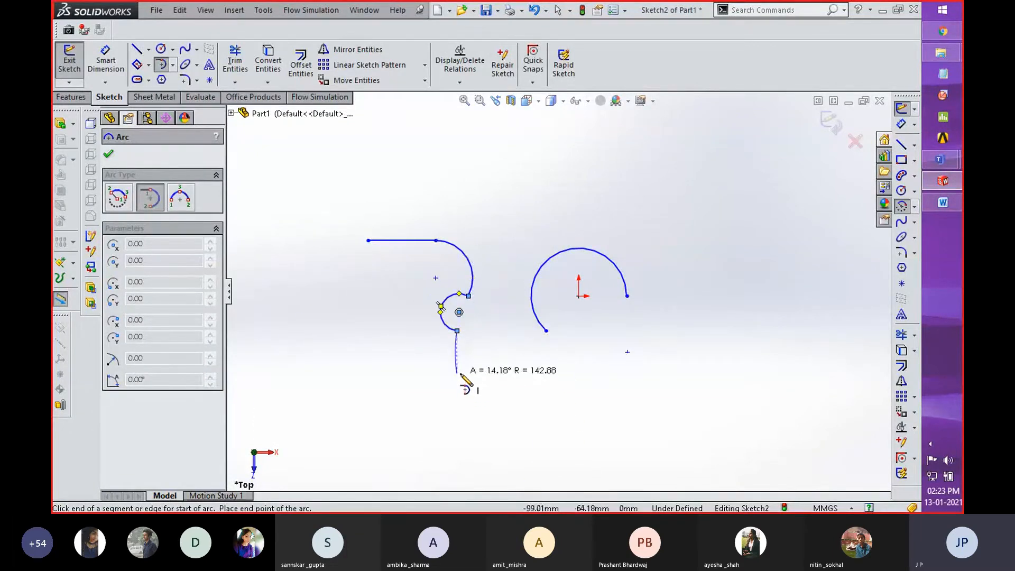
pyautogui.click(428, 359)
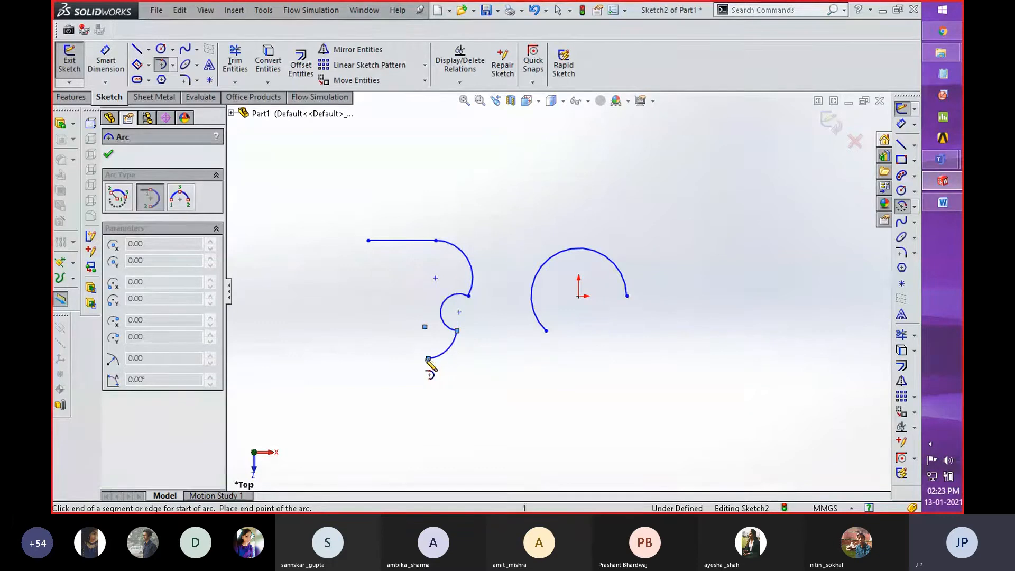
pyautogui.click(379, 394)
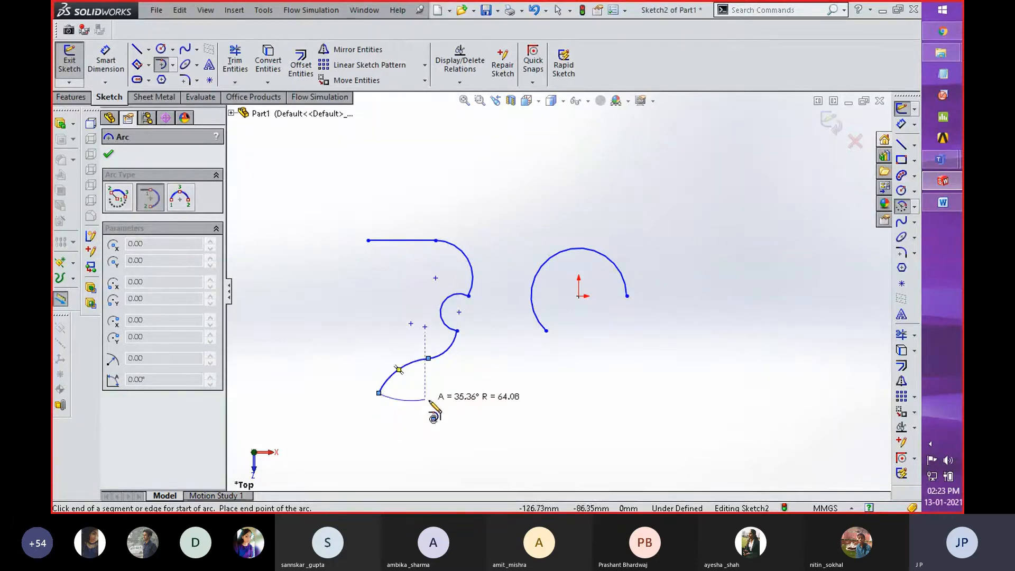
pyautogui.rightClick(487, 384)
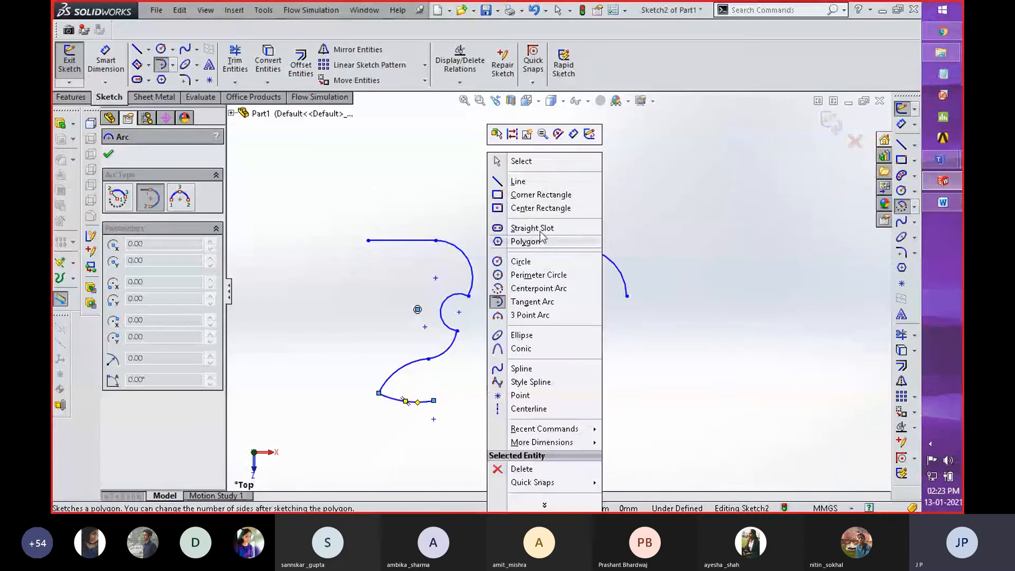
pyautogui.click(561, 163)
# - Sketch an upward-bulging 3 Point Arc about 45 mm wide, below and to the right of the origin
pyautogui.click(173, 65)
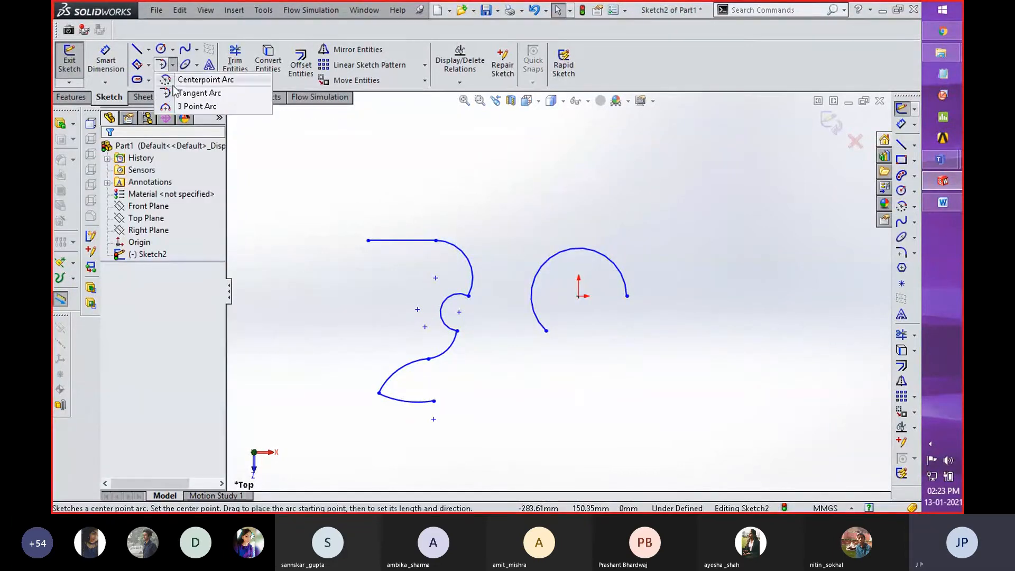
pyautogui.click(184, 108)
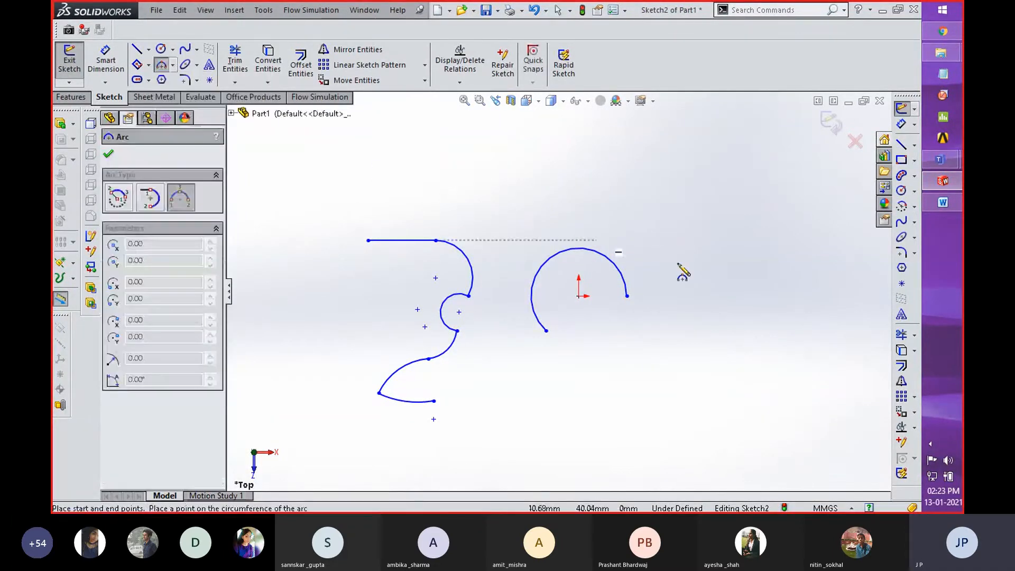
pyautogui.click(699, 400)
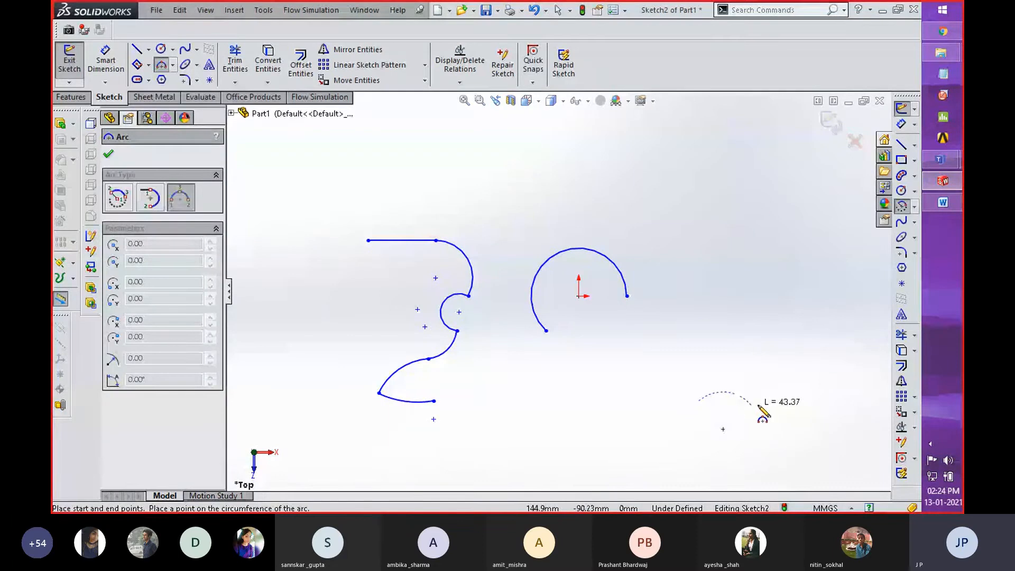
pyautogui.click(753, 400)
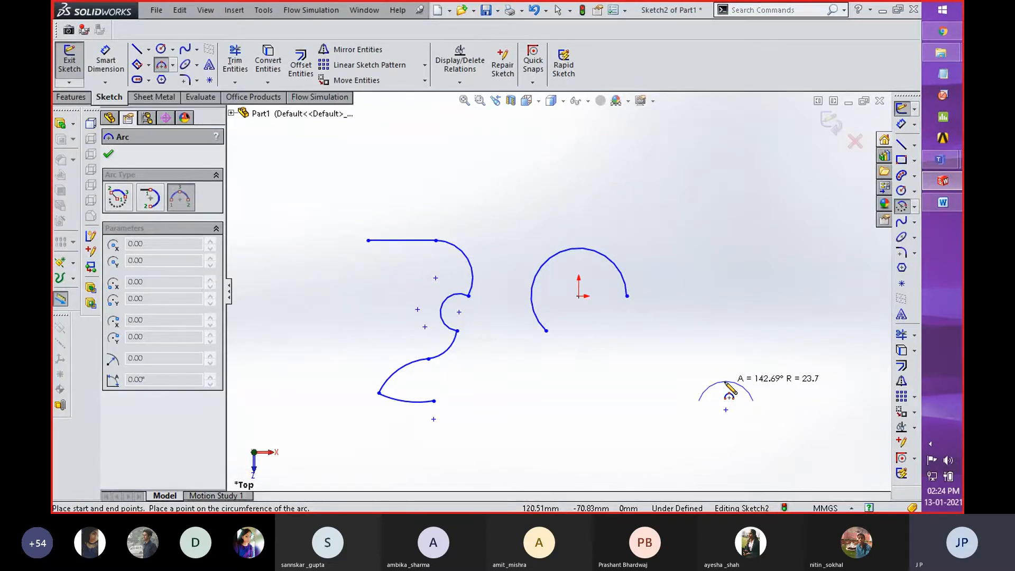
pyautogui.click(726, 371)
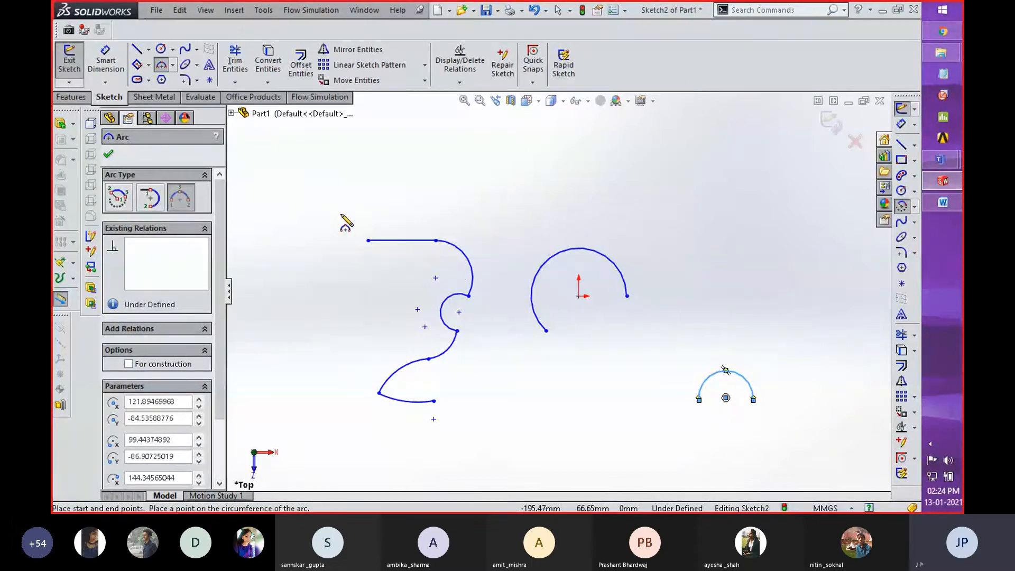
pyautogui.click(107, 154)
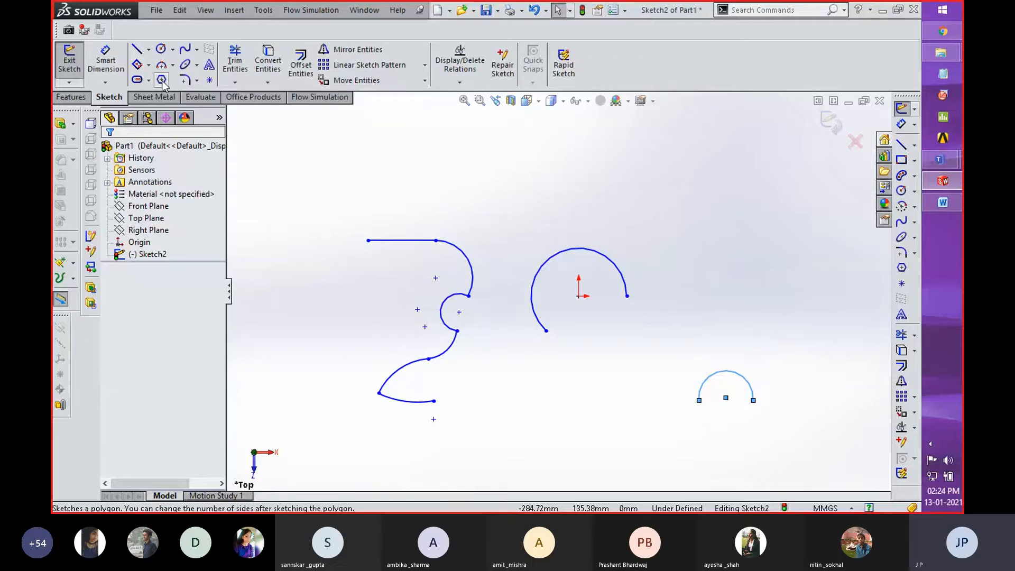
# - Sketch a five-sided polygon with the Inscribed circle option, about 93 mm in circle diameter, above the small 3 Point Arc
pyautogui.click(162, 81)
pyautogui.click(144, 225)
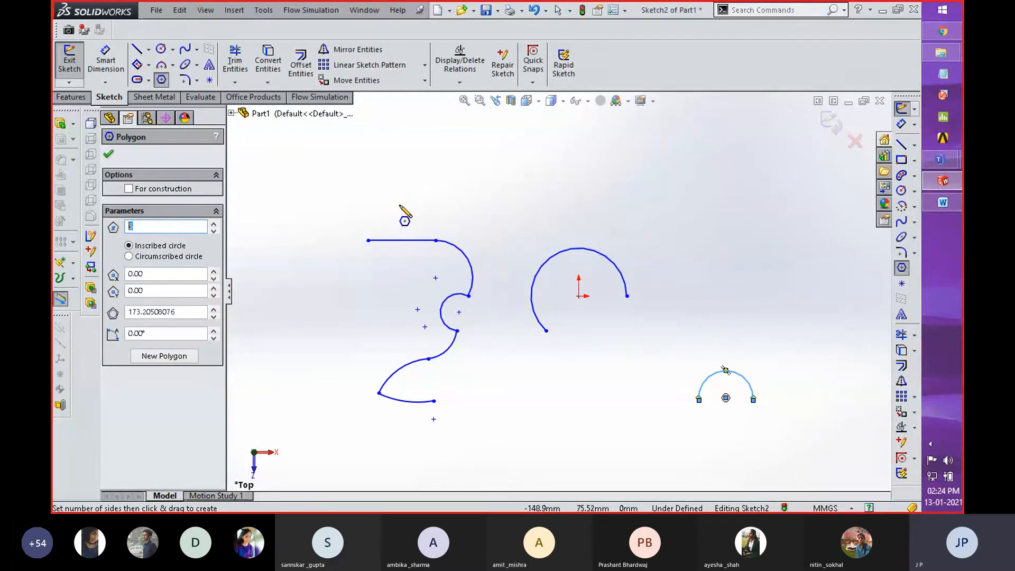
pyautogui.write('5')
pyautogui.click(735, 256)
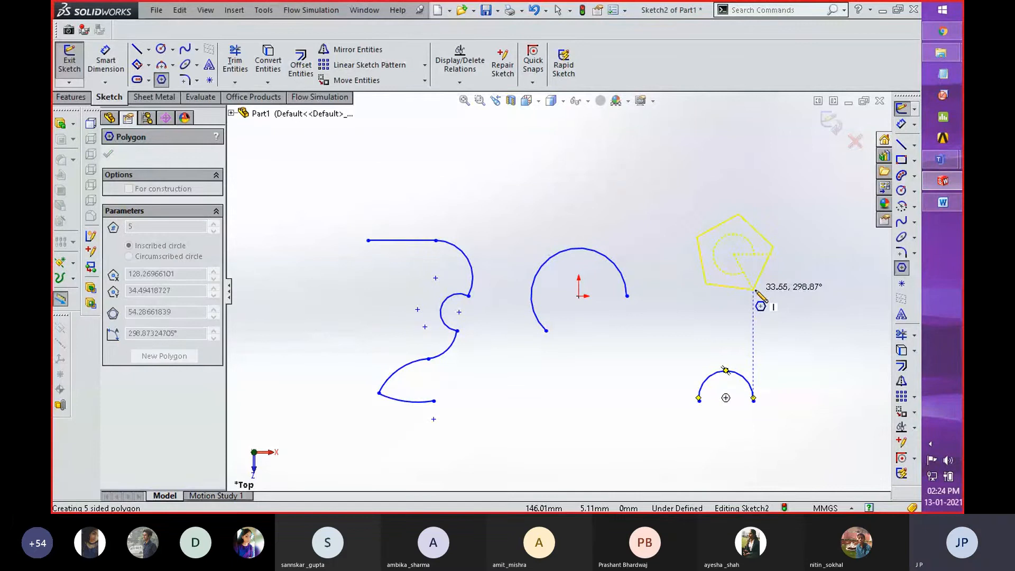
pyautogui.click(772, 313)
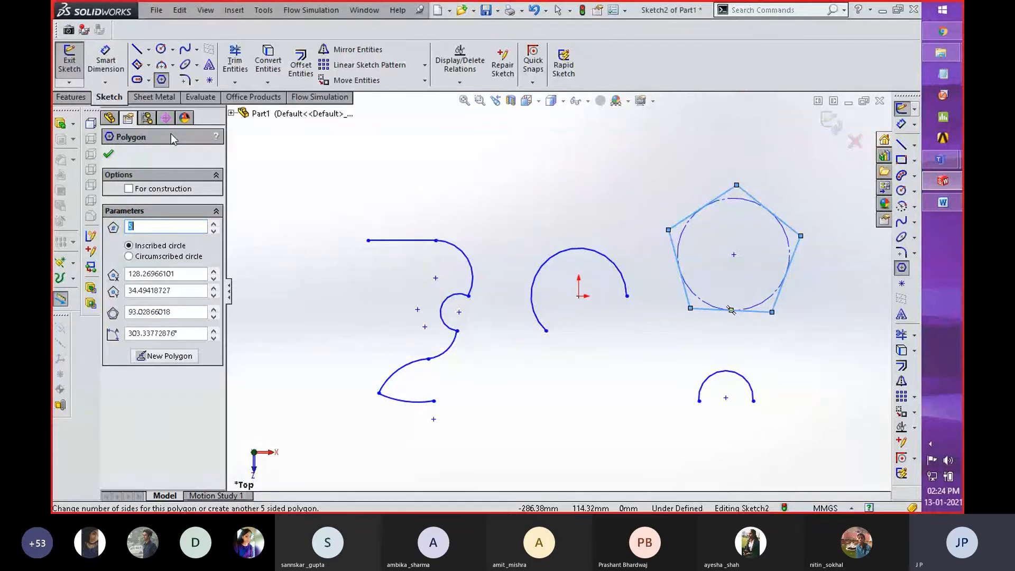
# - Dimension the diameter of the pentagon's inscribed construction circle as 90 mm
pyautogui.click(106, 61)
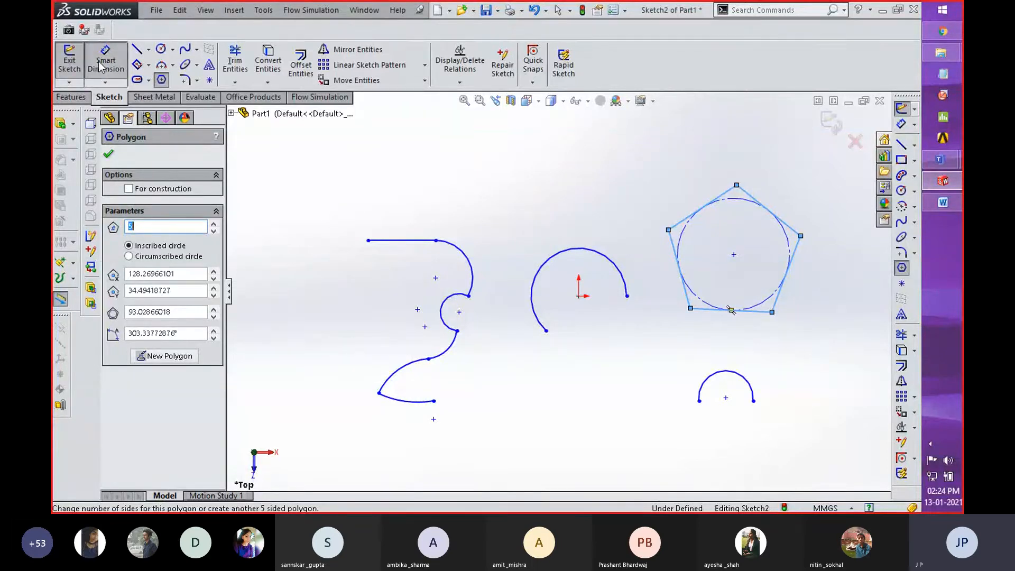
pyautogui.click(735, 200)
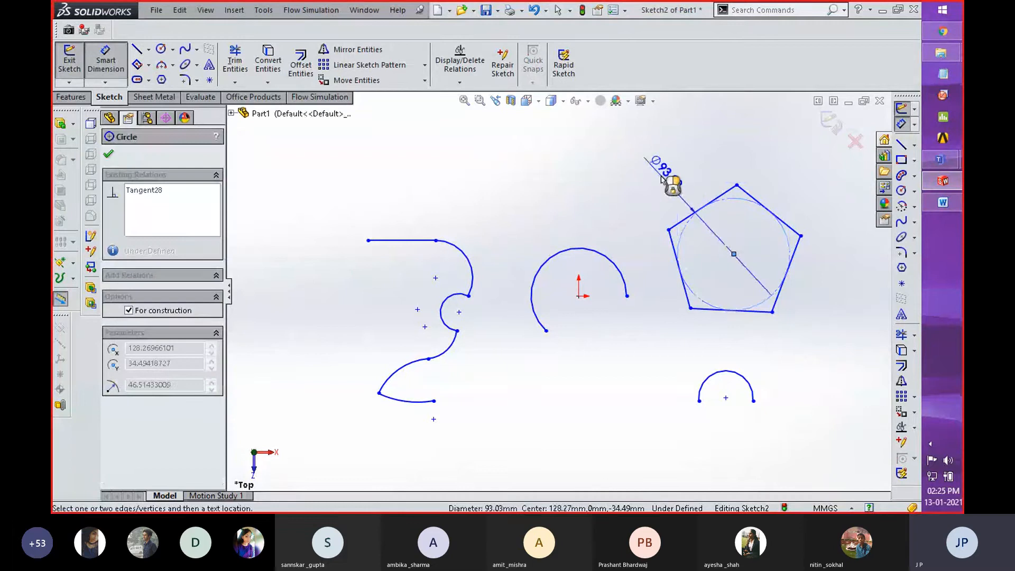
pyautogui.click(664, 167)
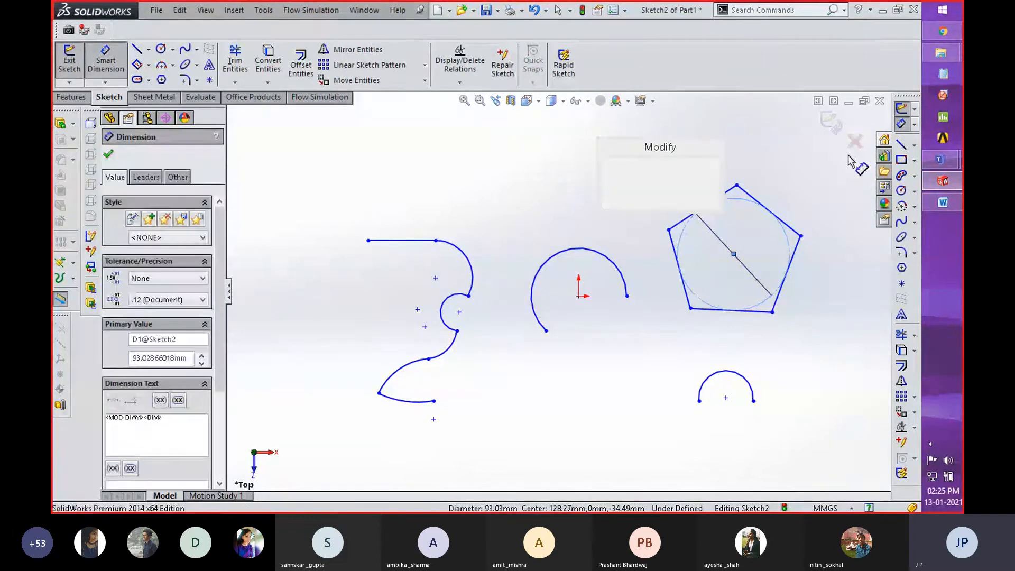
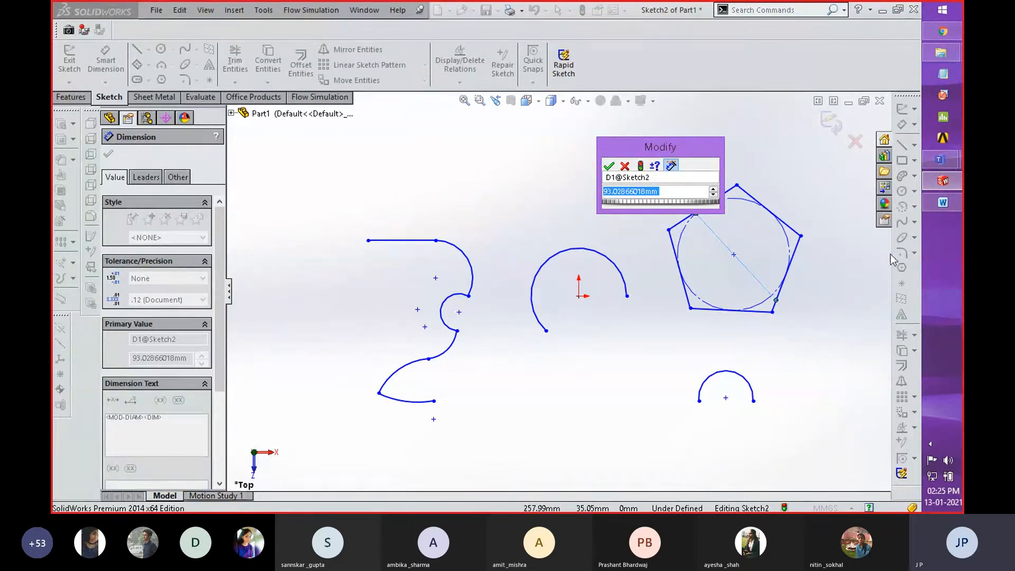
pyautogui.write('90')
pyautogui.press('Return')
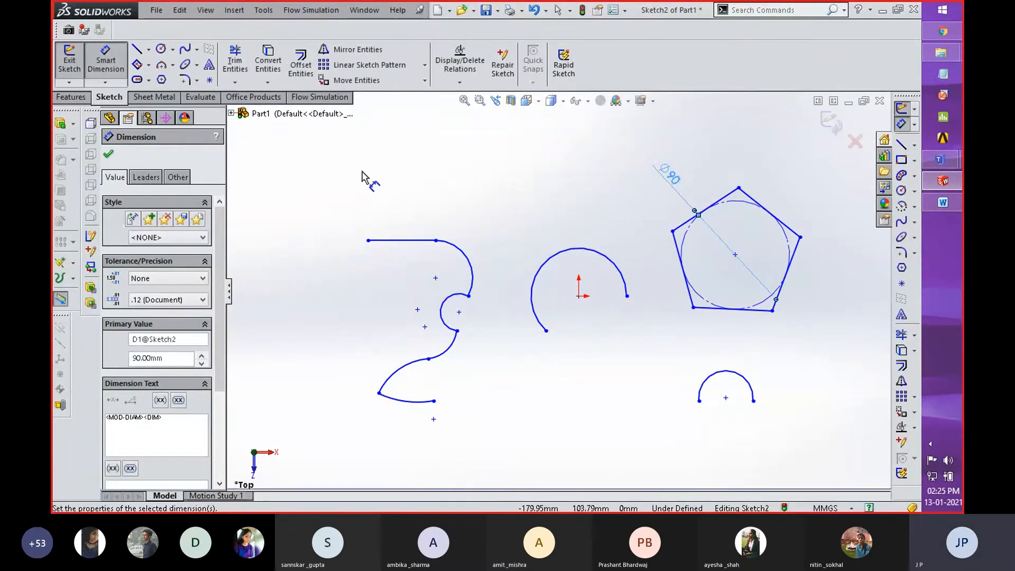
# - Sketch a second pentagon with the Circumscribed circle option, about 94 mm in circle diameter, above the tangent arc chain
pyautogui.click(161, 80)
pyautogui.click(141, 258)
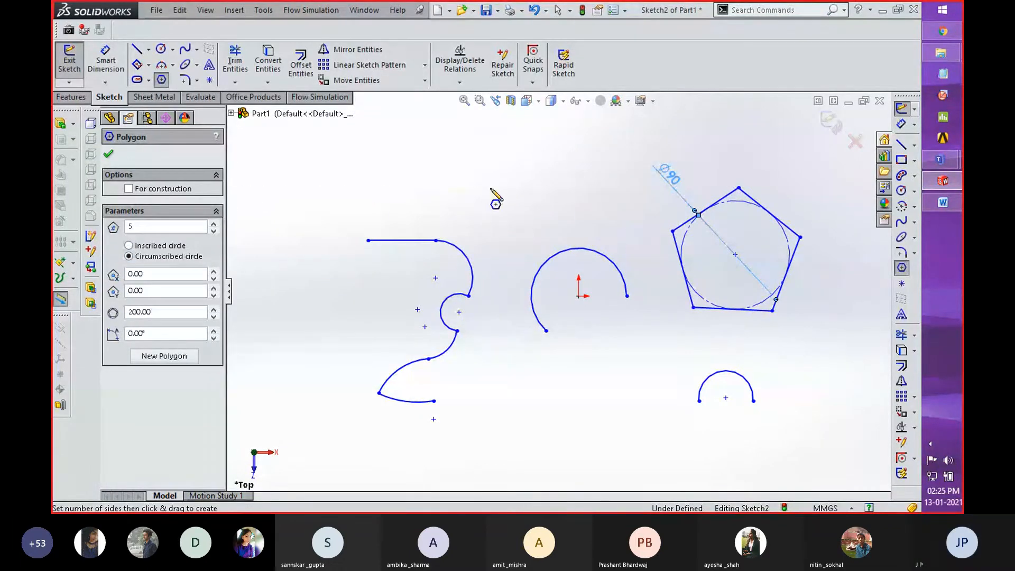
pyautogui.moveTo(496, 172); pyautogui.dragTo(494, 219)
# - Dimension the diameter of the second pentagon's circumscribed construction circle as 90 mm
pyautogui.moveTo(550, 375); pyautogui.dragTo(517, 308, button='right')
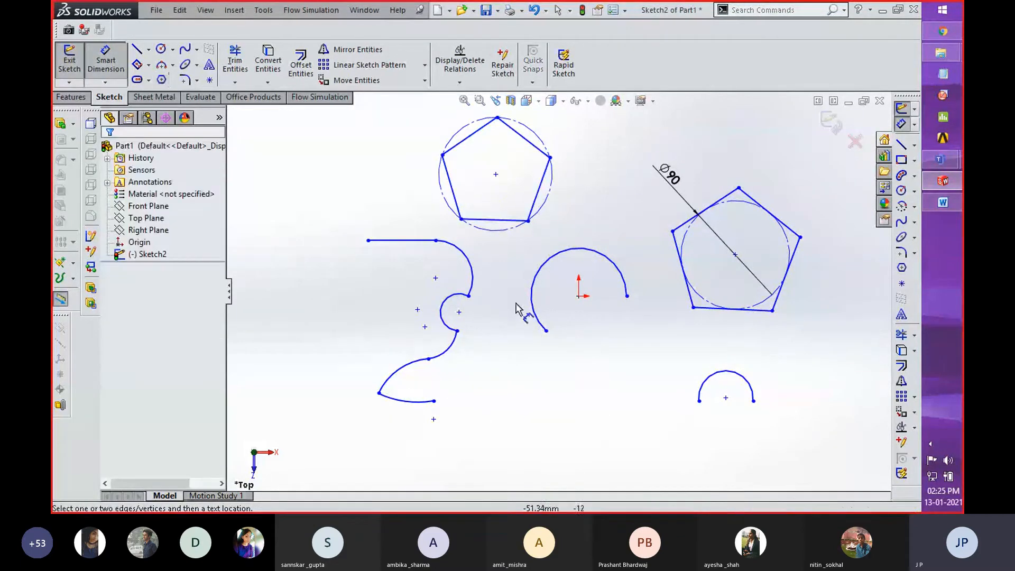
pyautogui.click(548, 201)
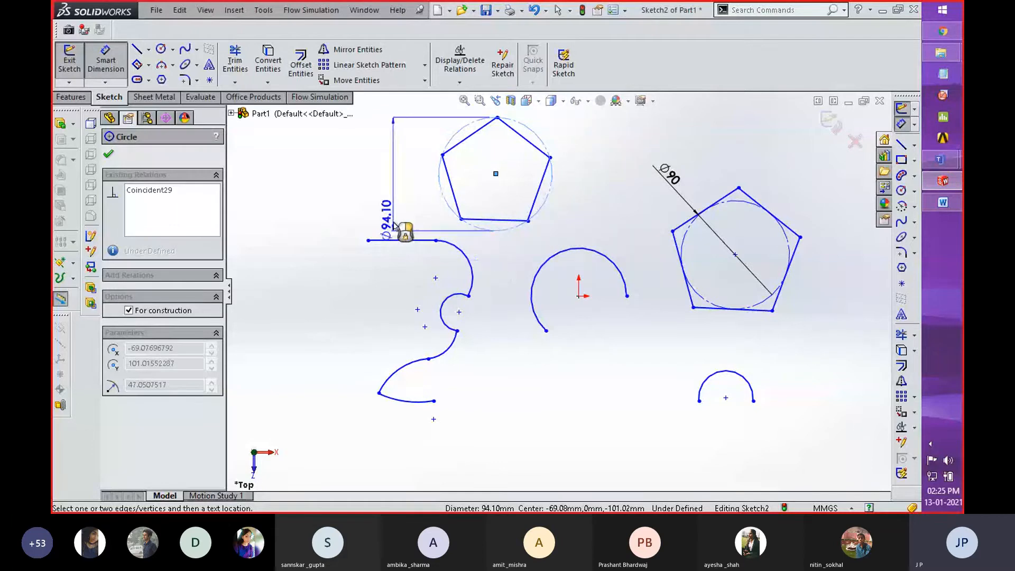
pyautogui.click(454, 235)
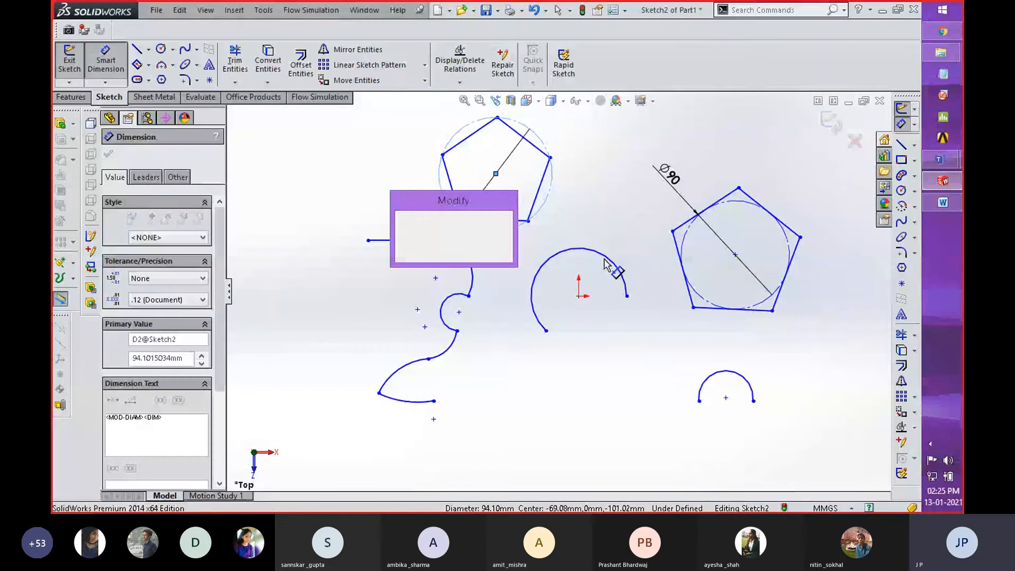
pyautogui.write('90')
pyautogui.press('Return')
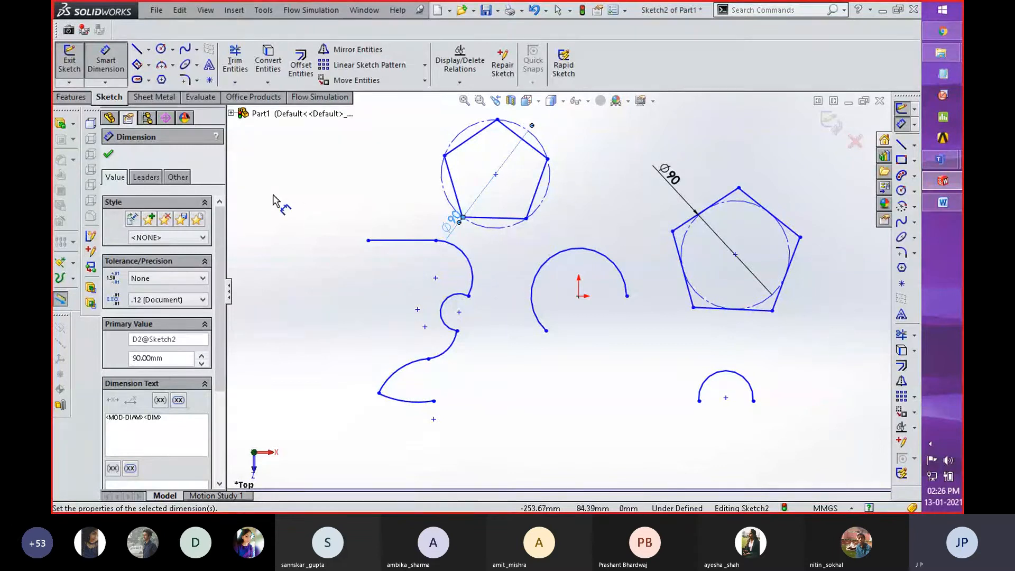
# - End the dimension command, then select all sketch entities with one crossing box and delete them
pyautogui.scroll(-2, 370, 333)
pyautogui.scroll(4, 333, 369)
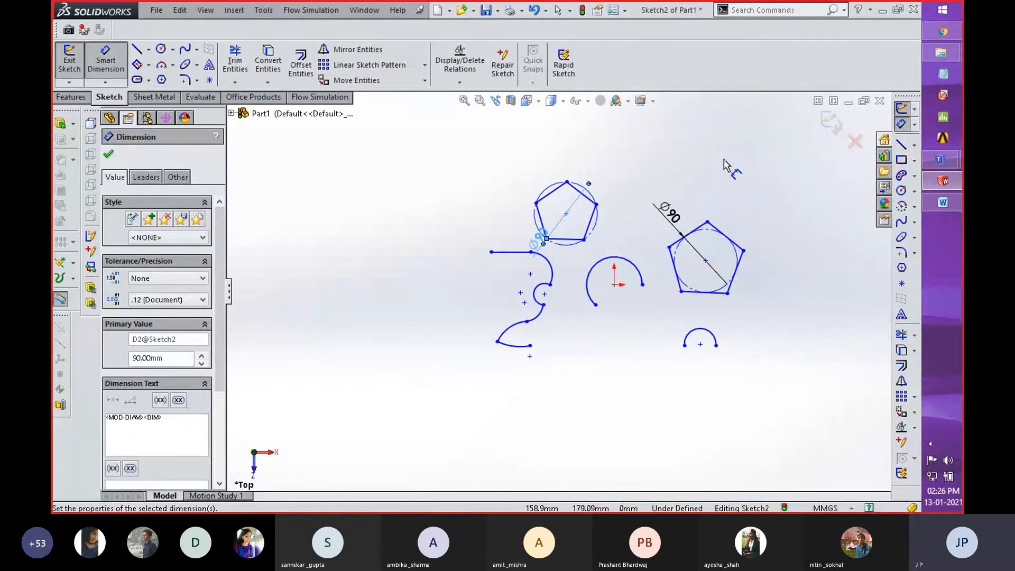
pyautogui.rightClick(756, 172)
pyautogui.click(759, 176)
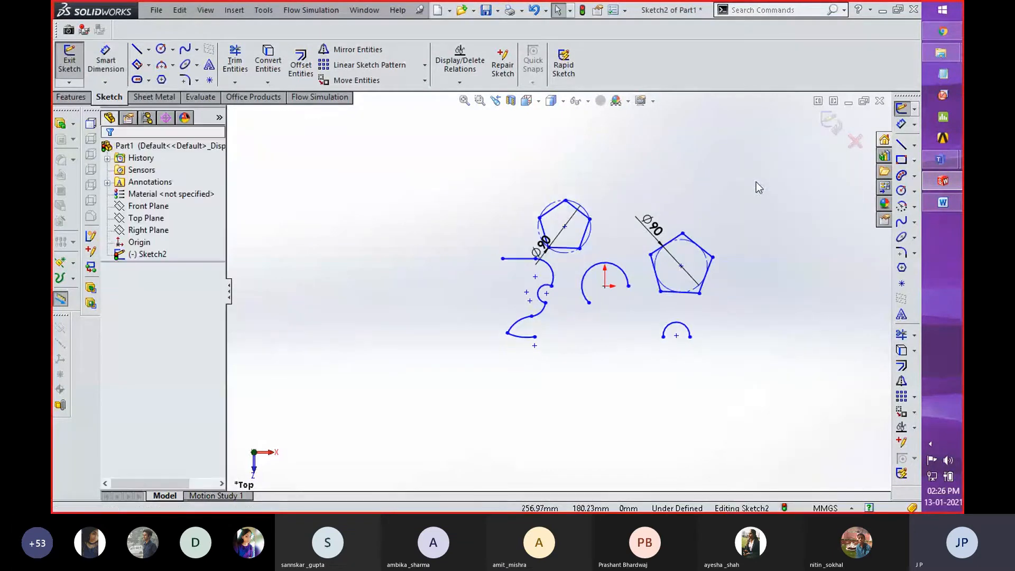
pyautogui.moveTo(762, 169)
pyautogui.mouseDown()
pyautogui.moveTo(616, 344)
pyautogui.moveTo(418, 380)
pyautogui.mouseUp()
pyautogui.press('Delete')
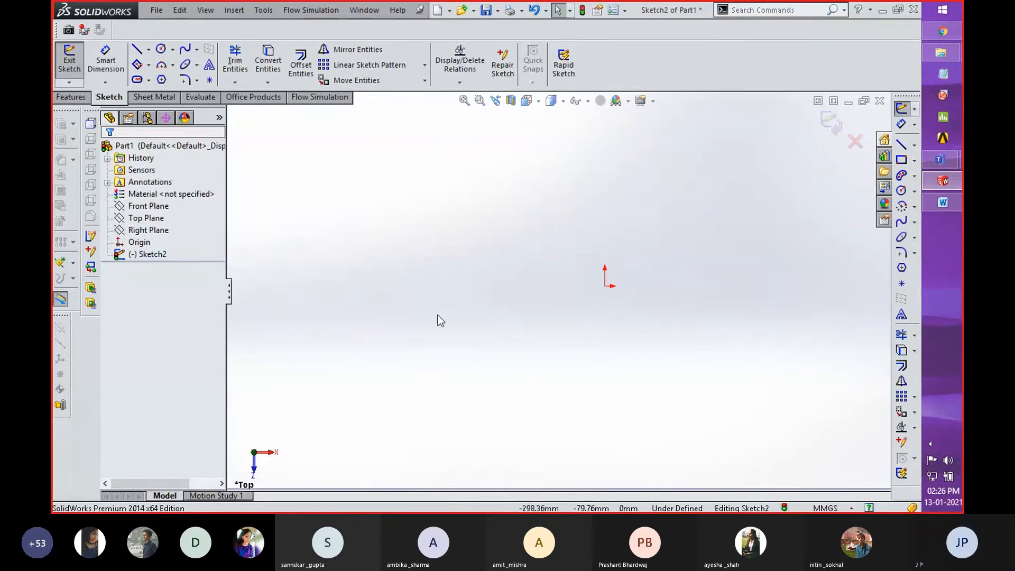
# - Exit the emptied sketch and start a new sketch on the Top Plane
pyautogui.click(832, 127)
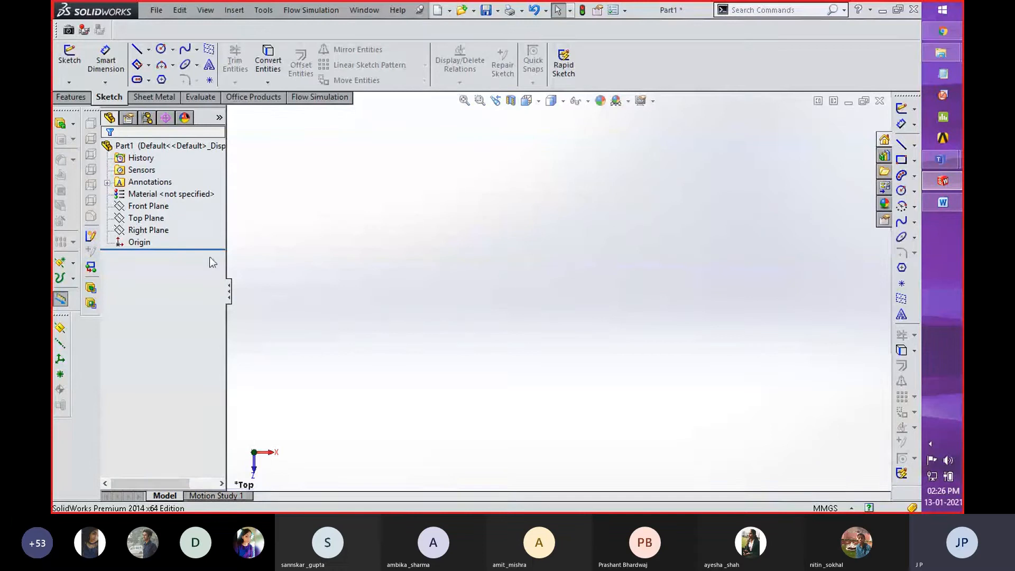
pyautogui.click(156, 218)
pyautogui.rightClick(157, 220)
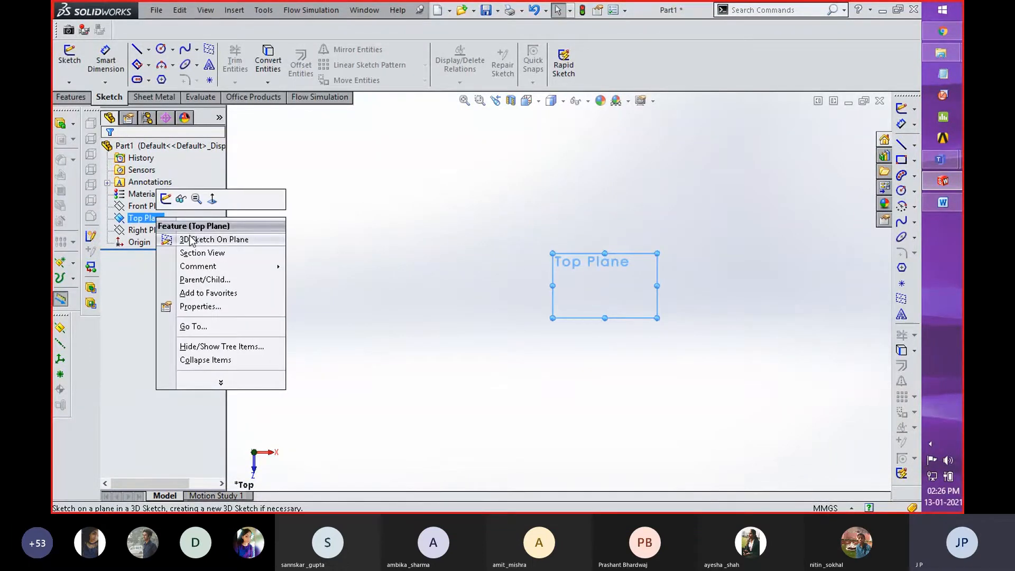
pyautogui.click(165, 199)
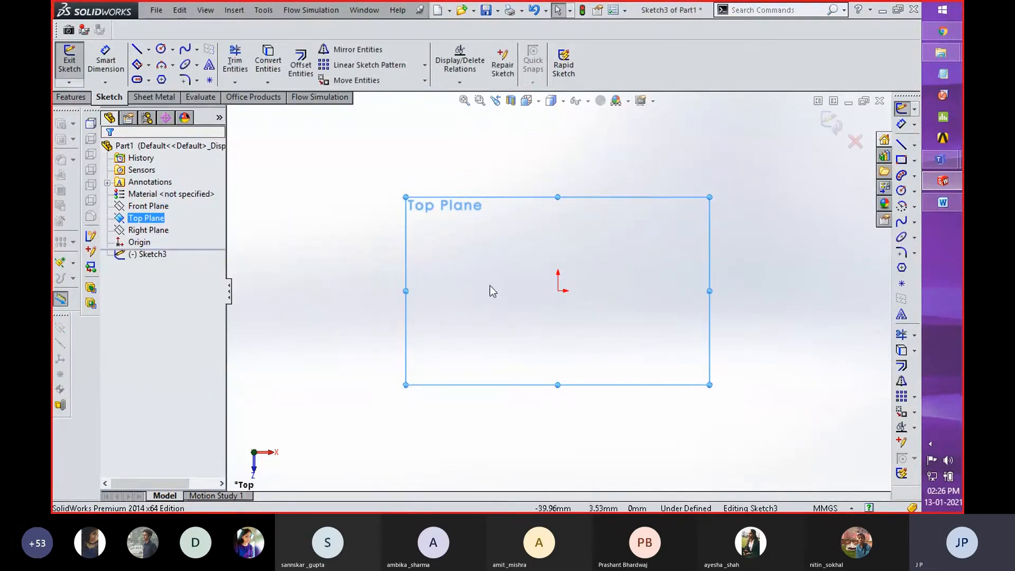
# - Sketch a horizontal 3 Point Center Rectangle about 63 mm by 34 mm, up and left of the origin, and exit the sketch
pyautogui.click(901, 160)
pyautogui.click(465, 253)
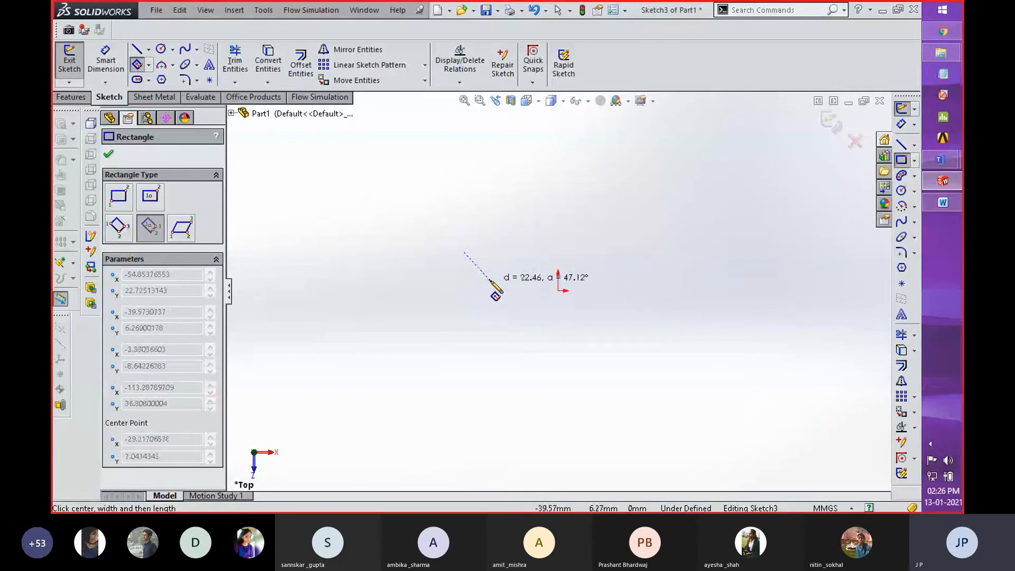
pyautogui.click(518, 253)
pyautogui.click(518, 281)
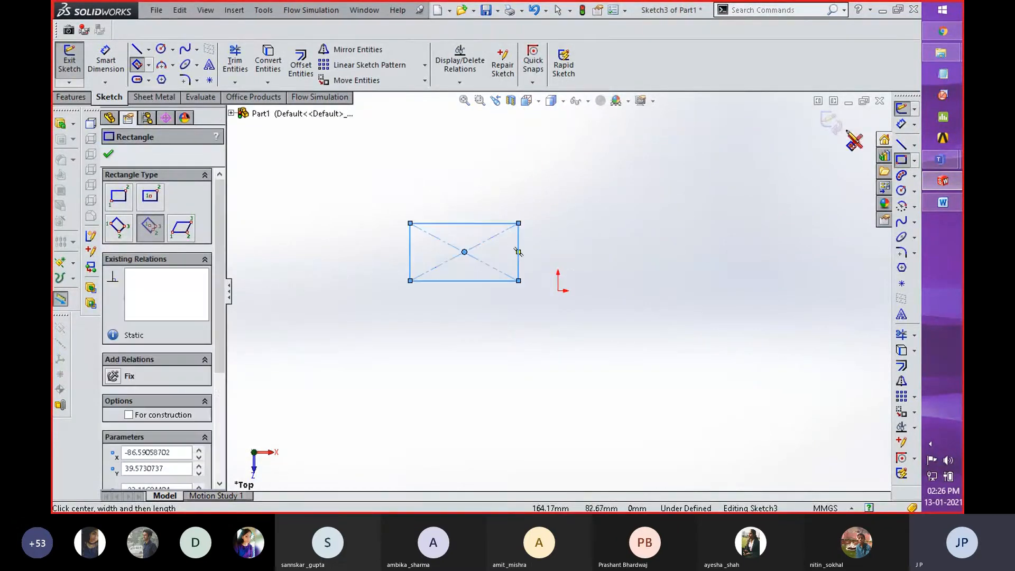
pyautogui.press('Escape')
pyautogui.click(829, 122)
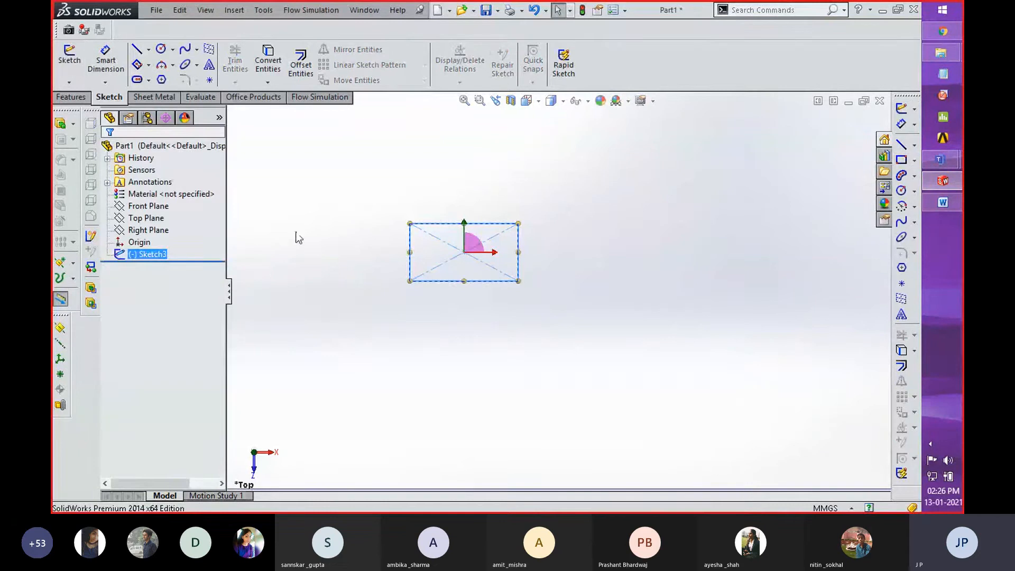
# - Reopen the rectangle's sketch and sketch a four-point wavy spline about 119 mm wide below the rectangle
pyautogui.rightClick(154, 256)
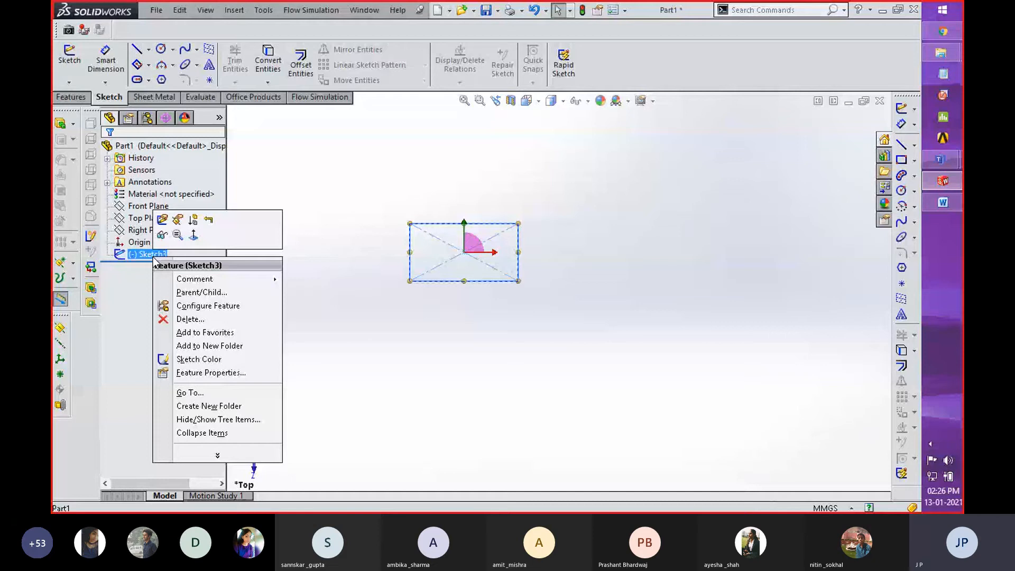
pyautogui.click(163, 220)
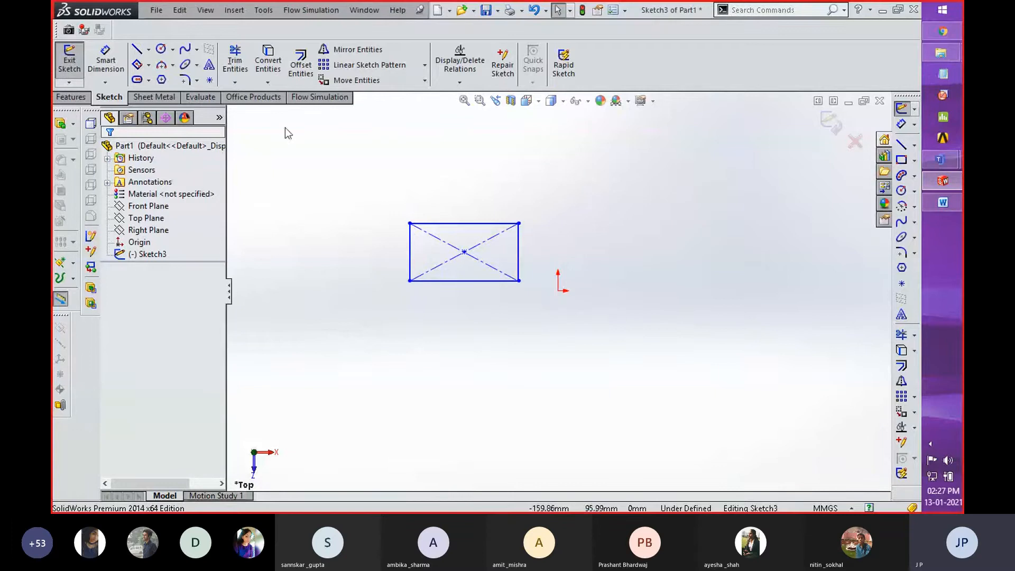
pyautogui.click(198, 51)
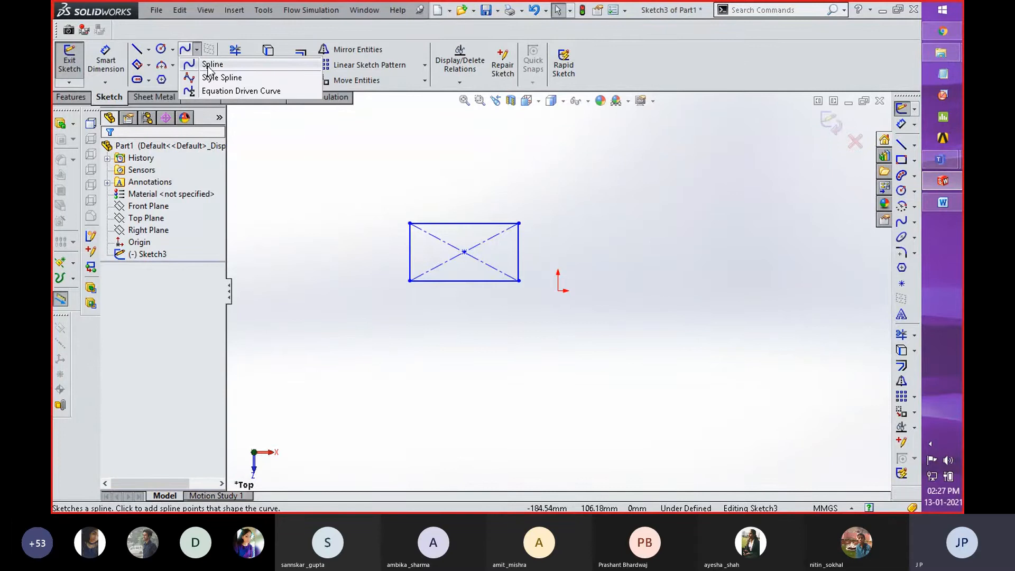
pyautogui.click(211, 64)
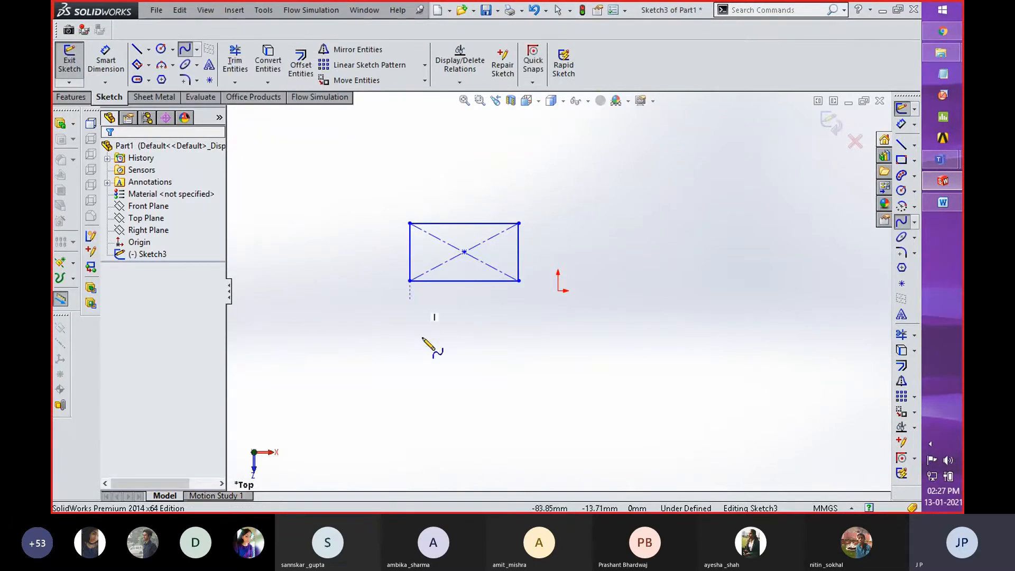
pyautogui.click(420, 386)
pyautogui.click(474, 329)
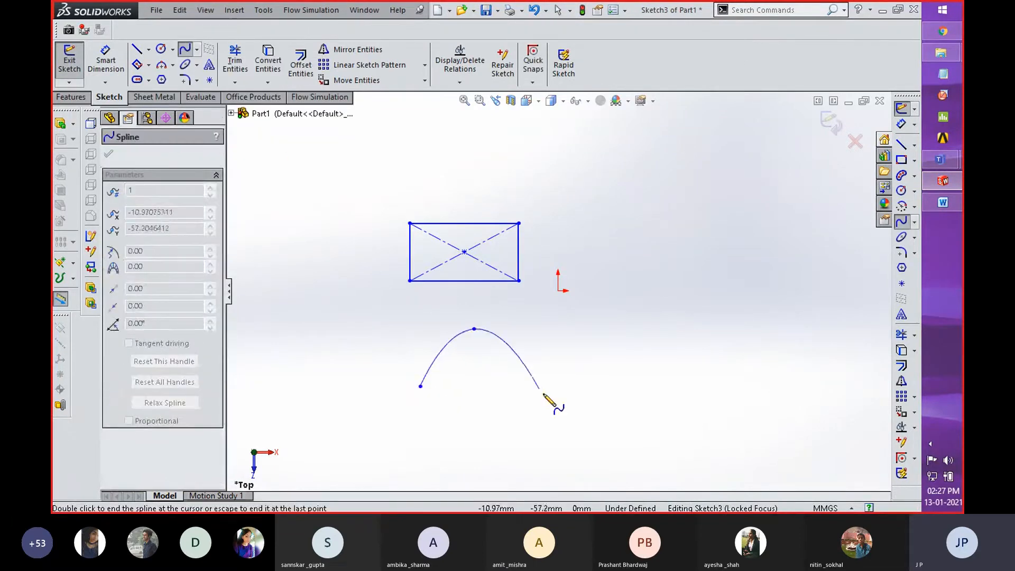
pyautogui.click(570, 414)
pyautogui.click(617, 374)
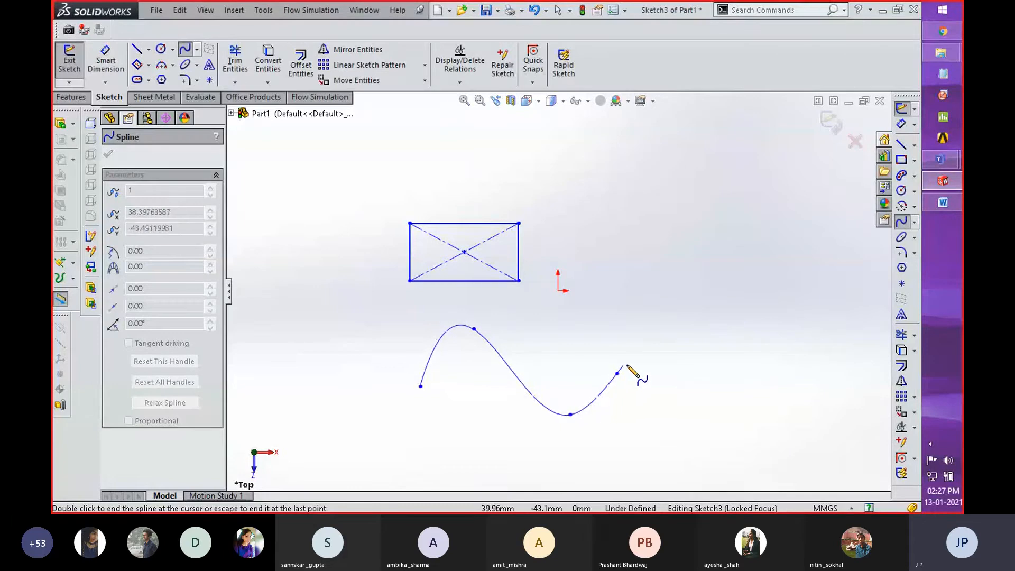
pyautogui.rightClick(636, 365)
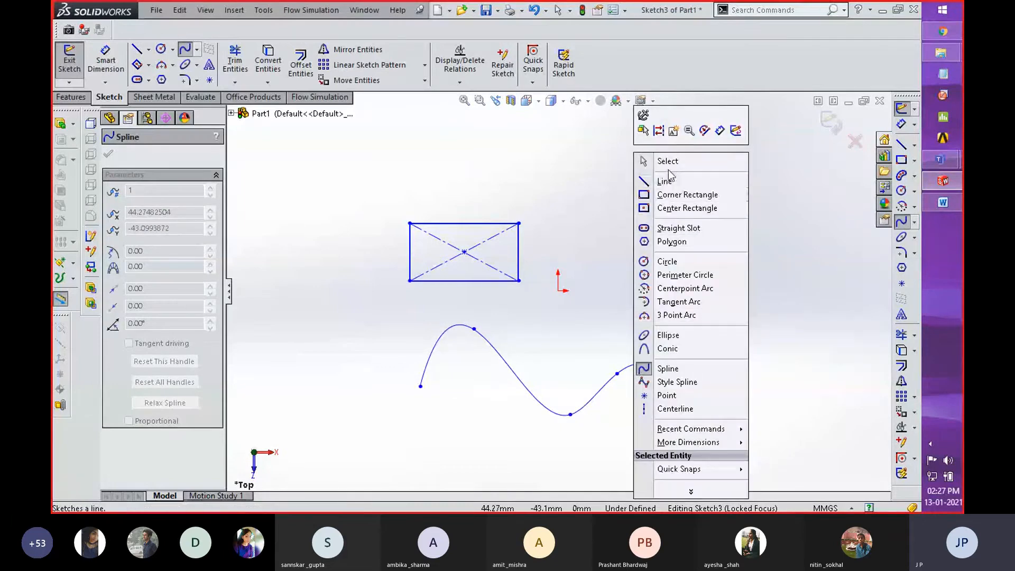
pyautogui.click(685, 160)
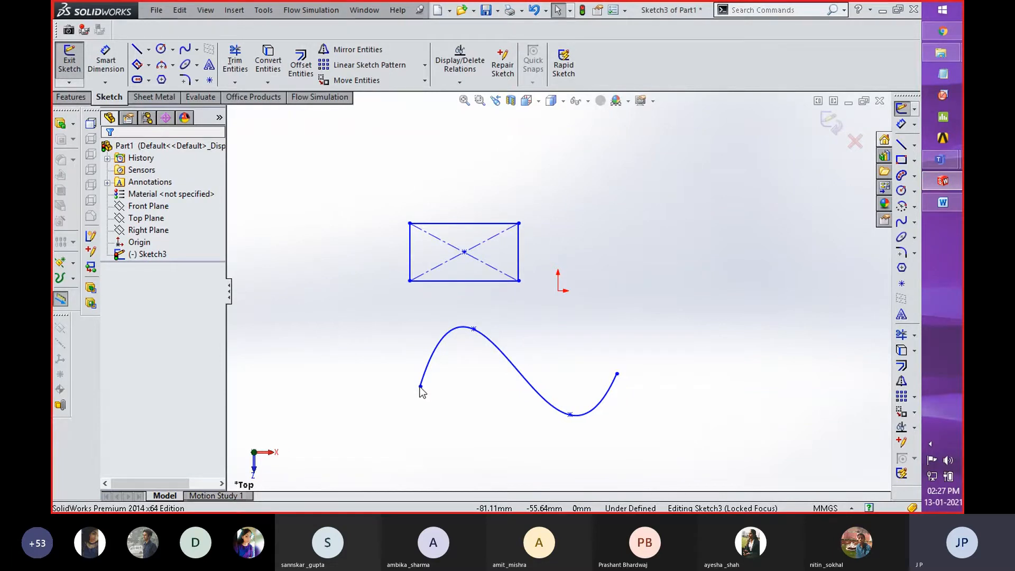
# - Reshape the spline by pulling the tangent handles at its left end and its inner points
pyautogui.click(420, 387)
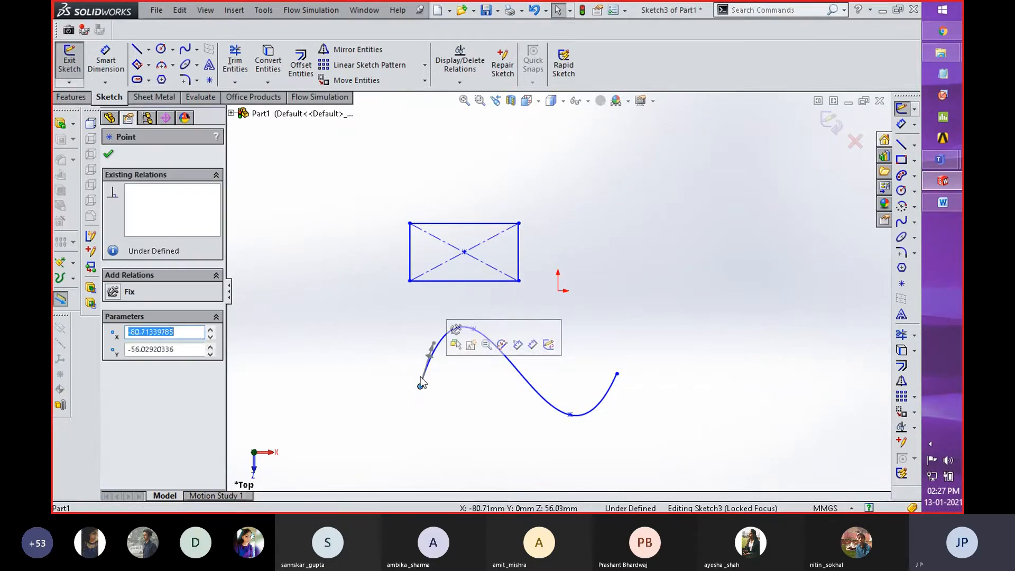
pyautogui.moveTo(438, 335); pyautogui.dragTo(405, 334)
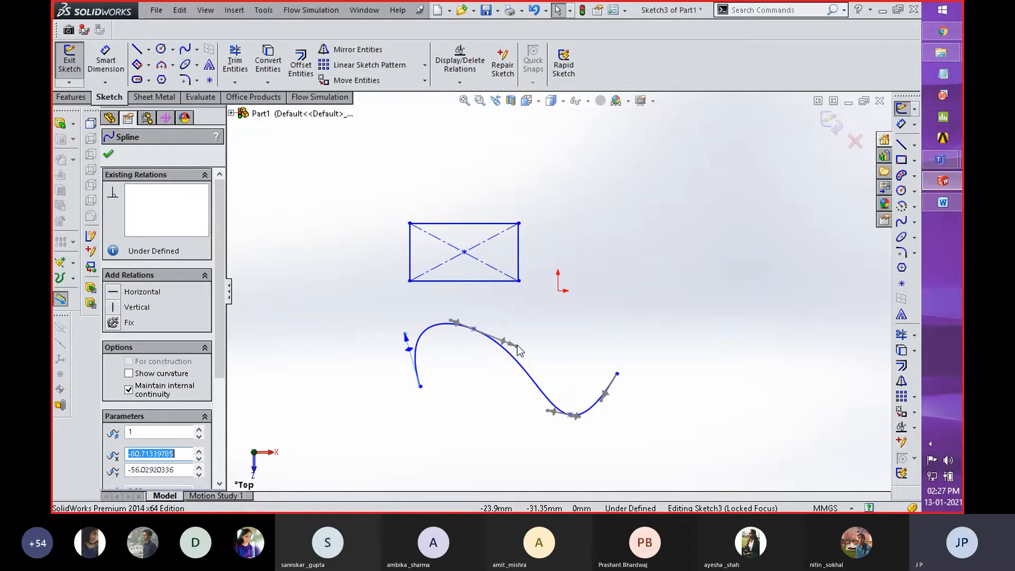
pyautogui.moveTo(520, 350); pyautogui.dragTo(548, 380)
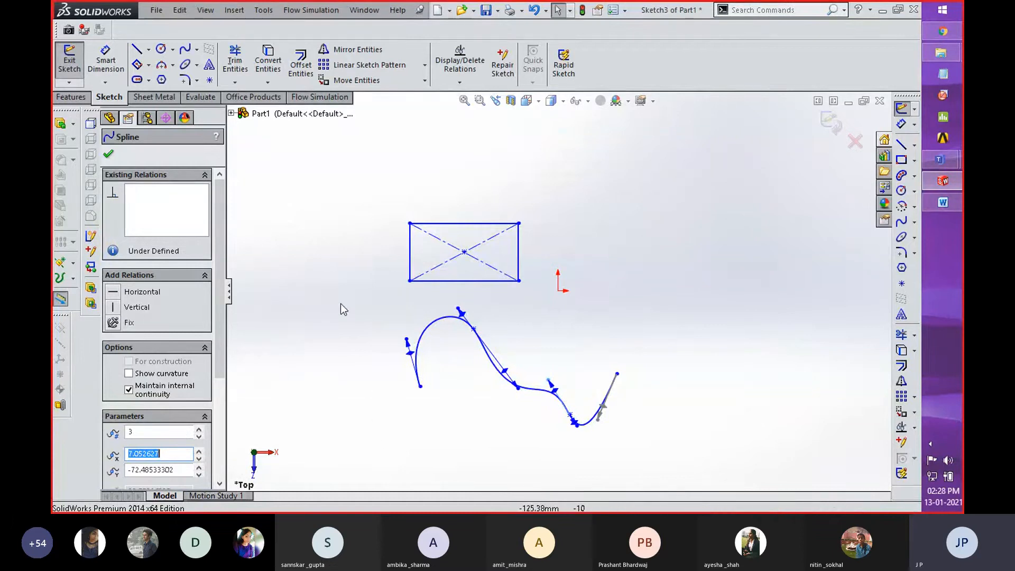
# - Sketch a tilted ellipse with radii of about 31 mm and 13 mm, up and right of the origin
pyautogui.click(196, 65)
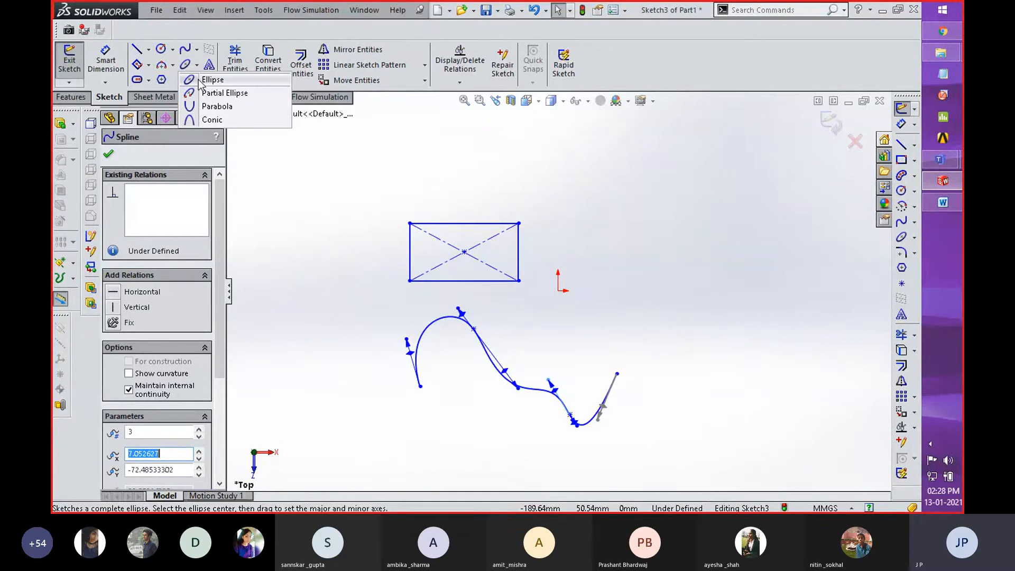
pyautogui.click(209, 81)
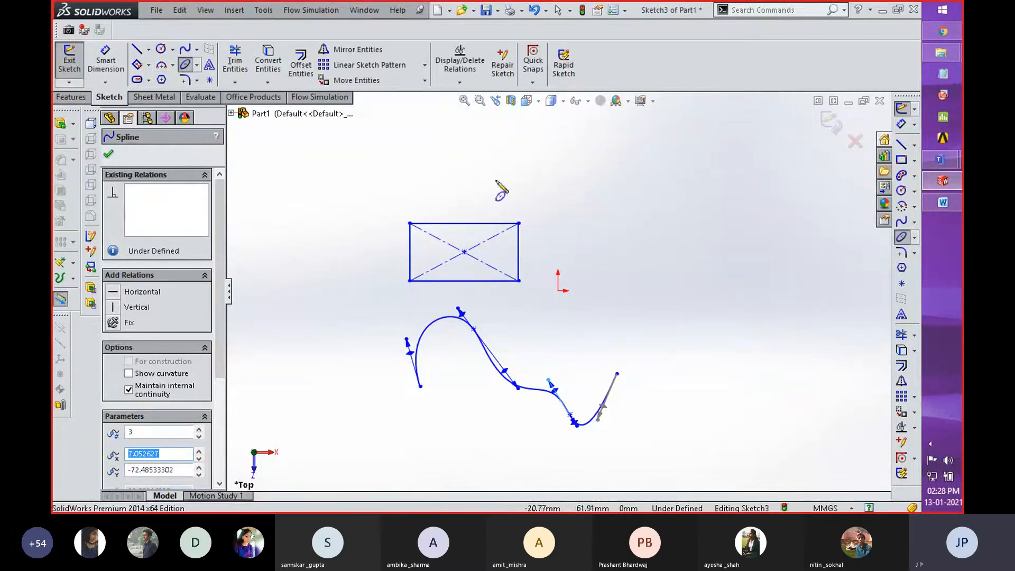
pyautogui.click(688, 228)
pyautogui.click(726, 268)
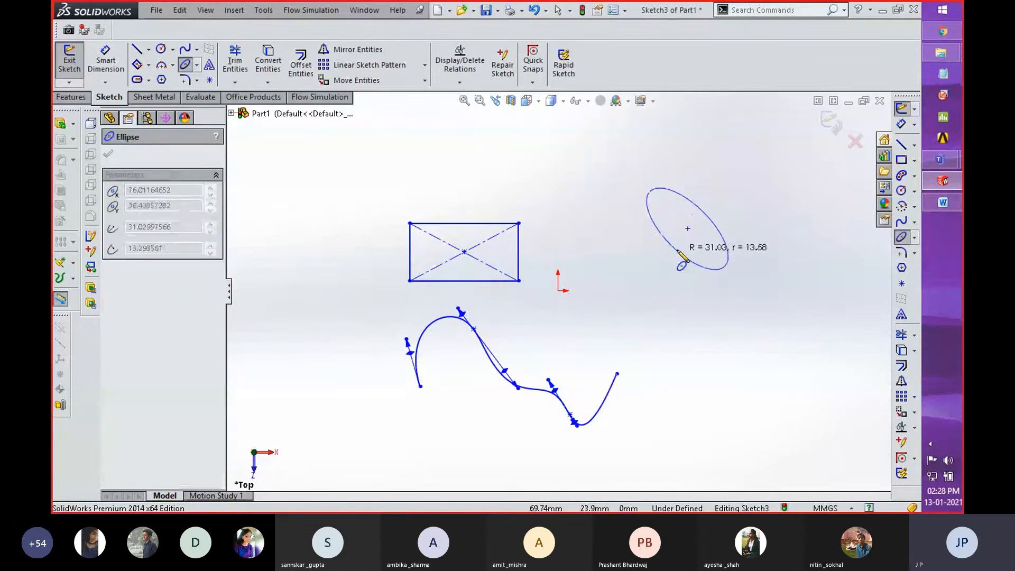
pyautogui.click(680, 261)
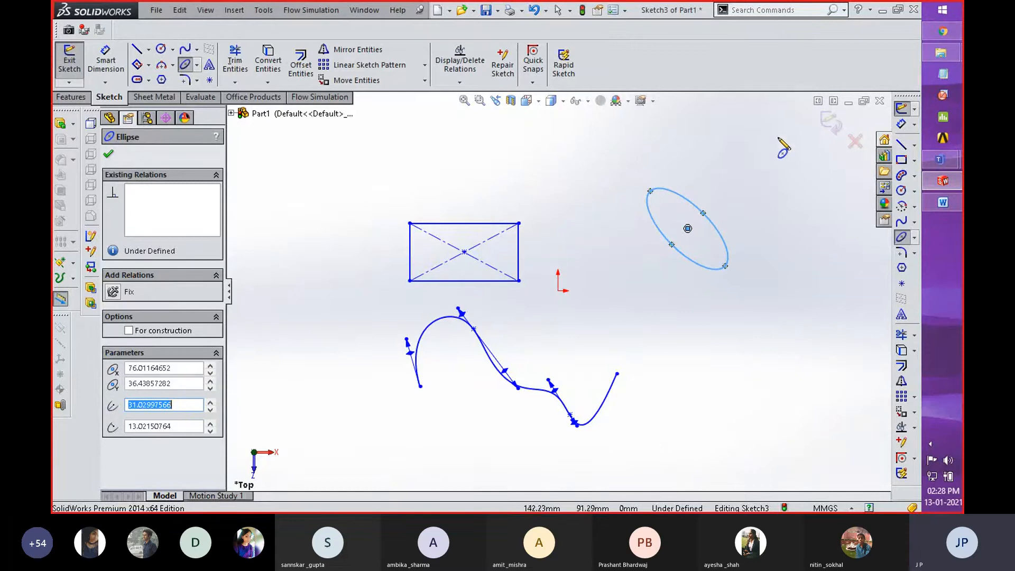
pyautogui.rightClick(363, 209)
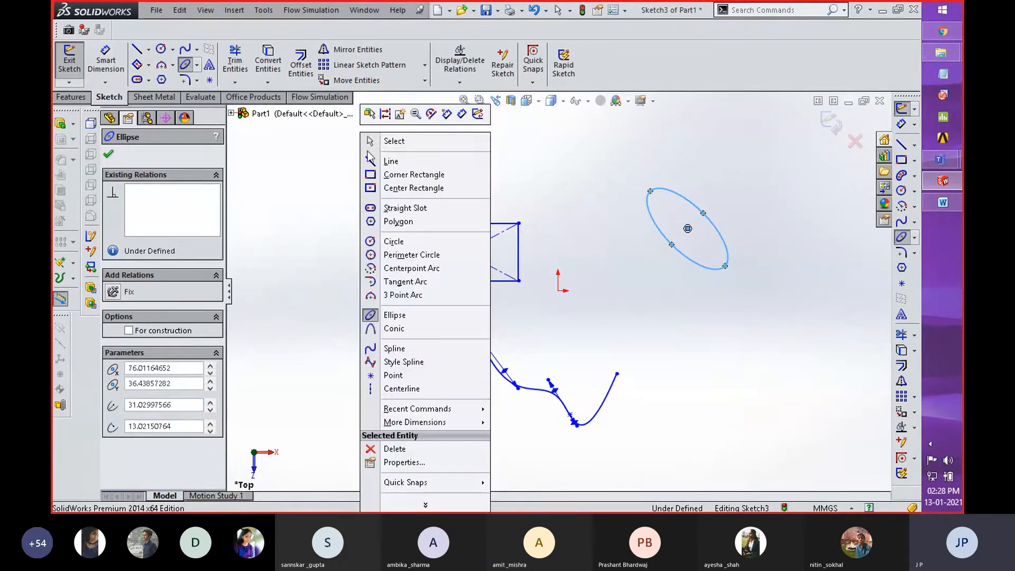
pyautogui.click(392, 141)
# - Apply 10 mm sketch fillets to the rectangle's upper-right, lower-right and lower-left corners
pyautogui.click(195, 80)
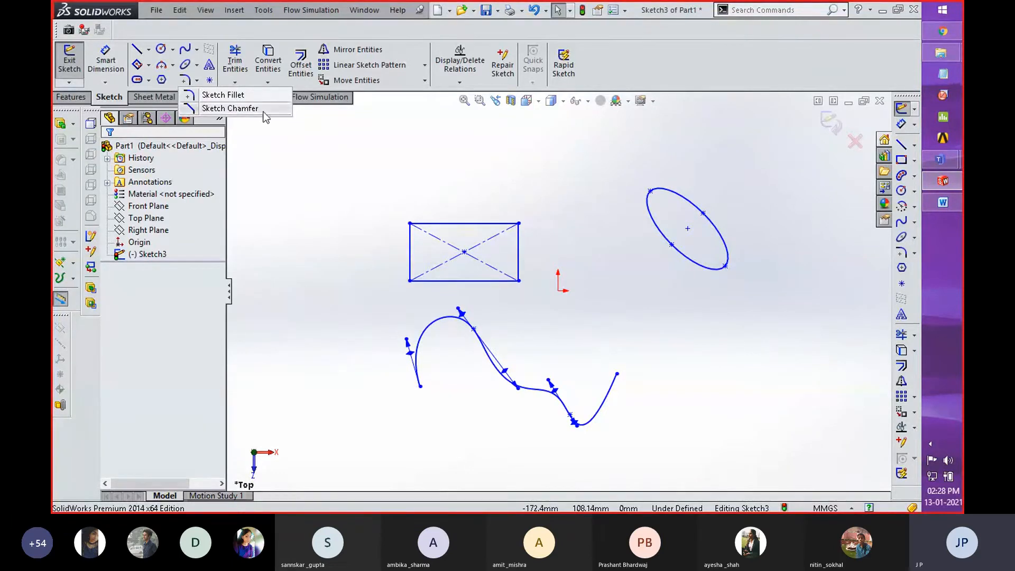
pyautogui.click(223, 101)
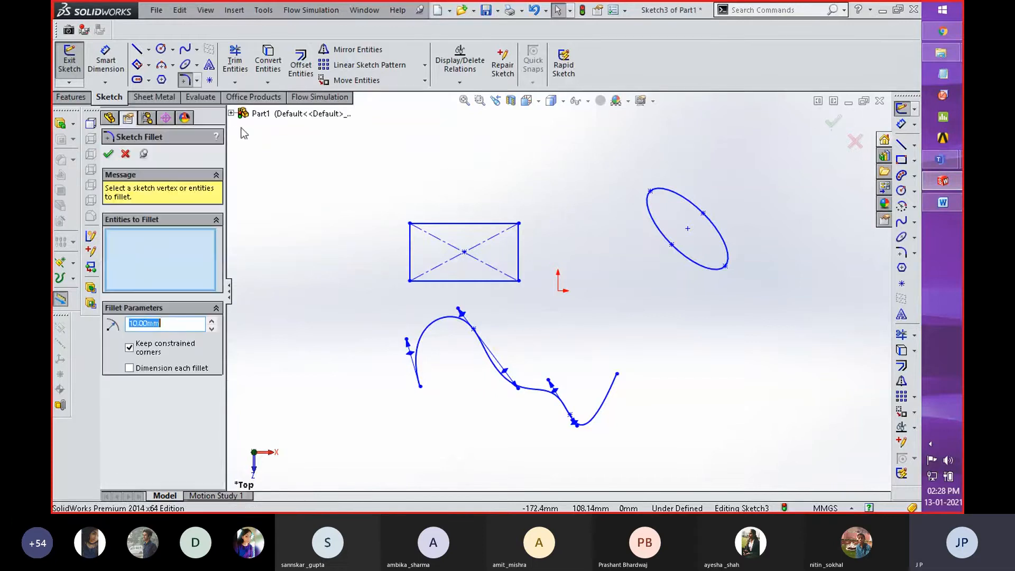
pyautogui.scroll(-2, 521, 233)
pyautogui.scroll(2, 523, 237)
pyautogui.scroll(-3, 521, 232)
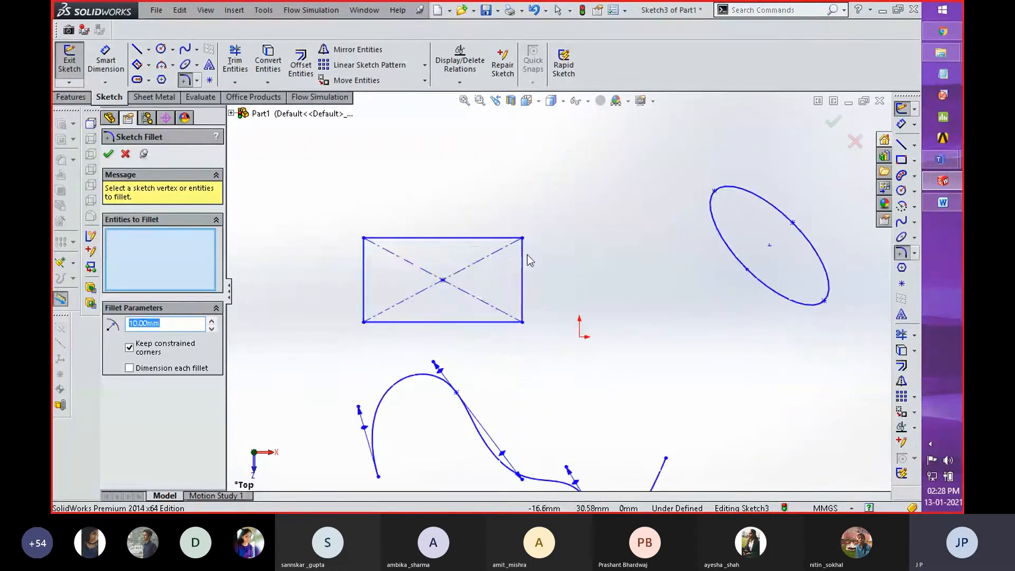
pyautogui.scroll(1, 567, 320)
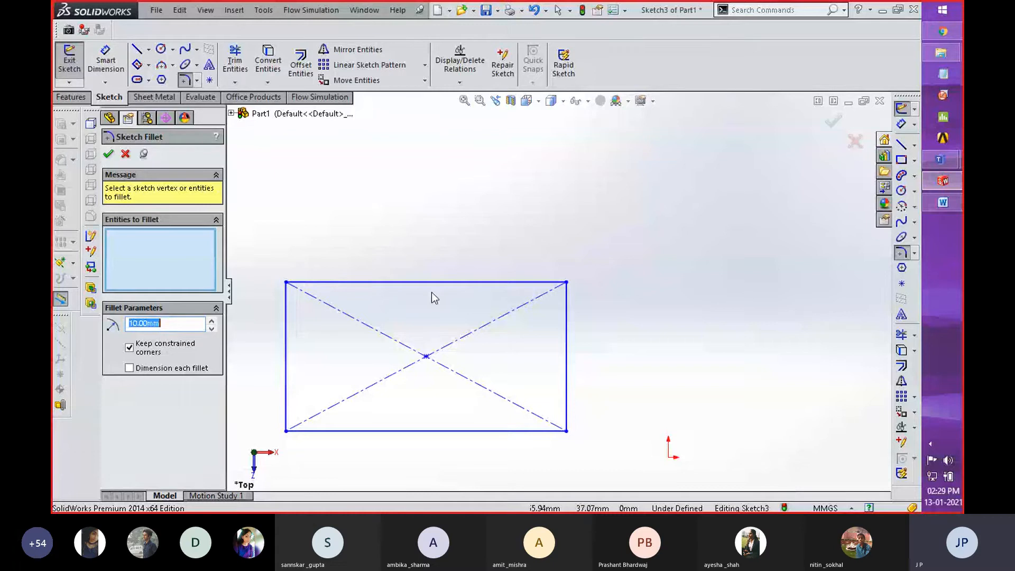
pyautogui.click(566, 283)
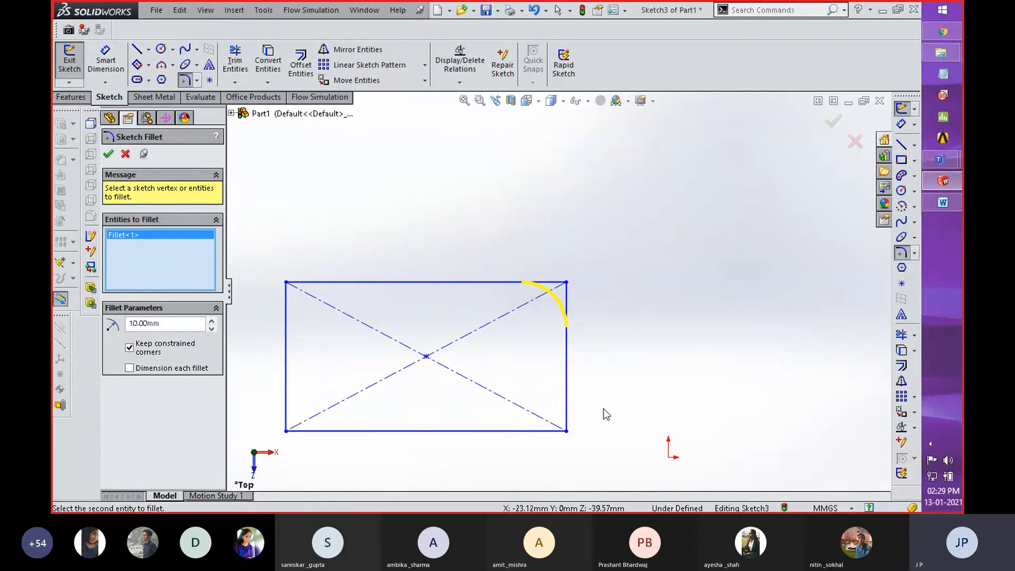
pyautogui.click(566, 430)
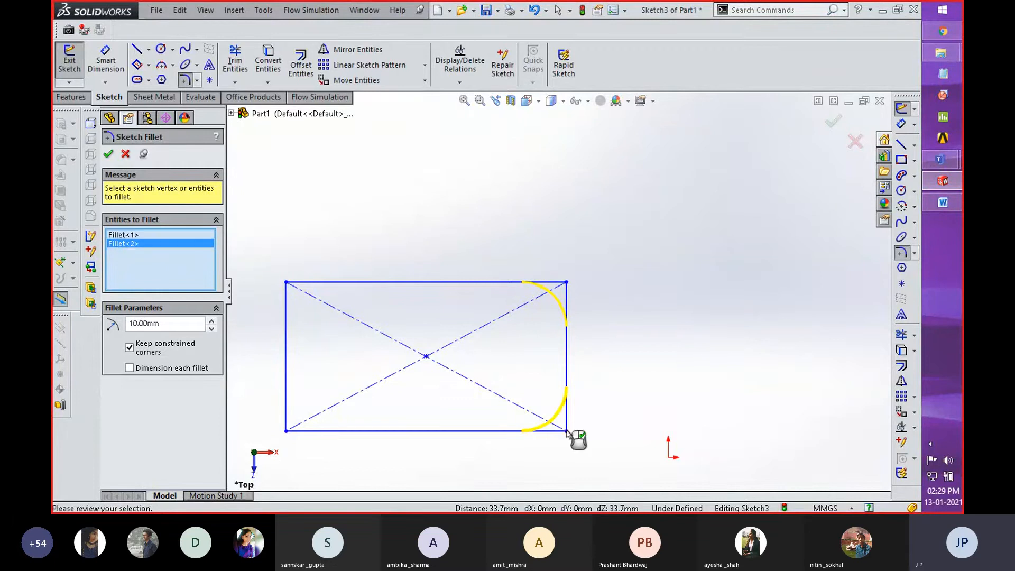
pyautogui.click(285, 431)
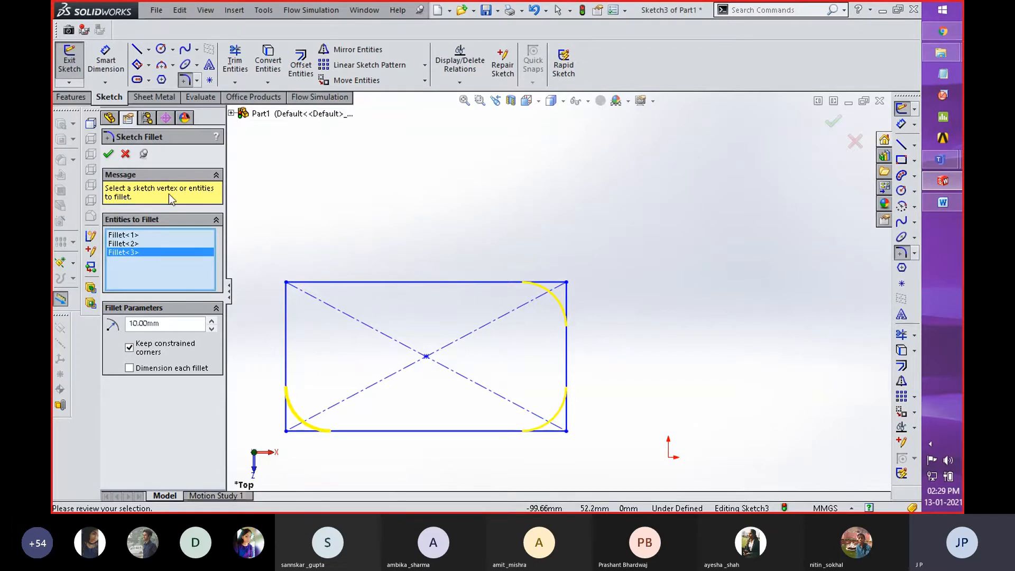
pyautogui.click(107, 155)
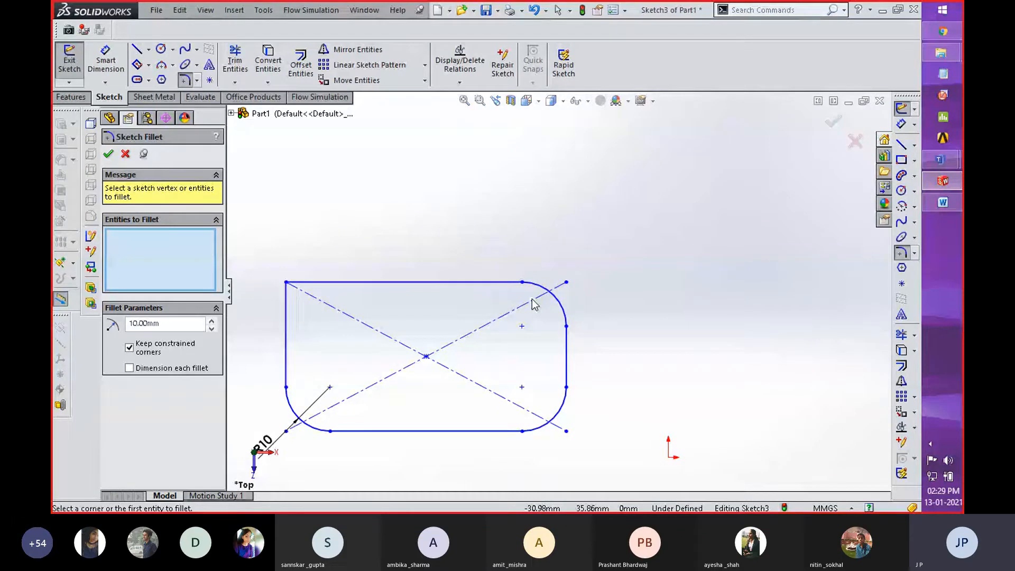
pyautogui.click(108, 154)
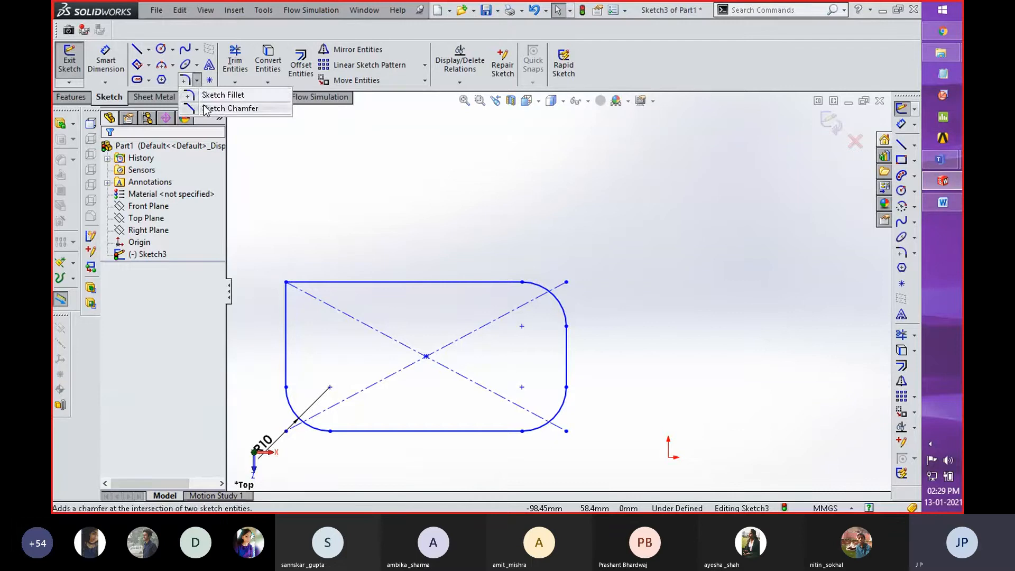
# - Chamfer the rectangle's upper-left corner with an equal distance of 10 mm
pyautogui.click(202, 108)
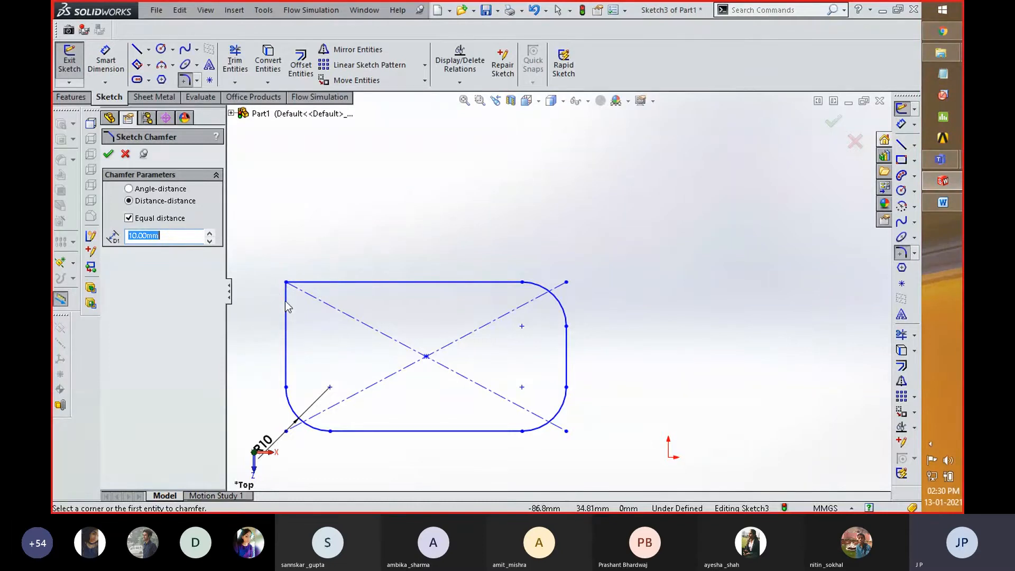
pyautogui.click(286, 284)
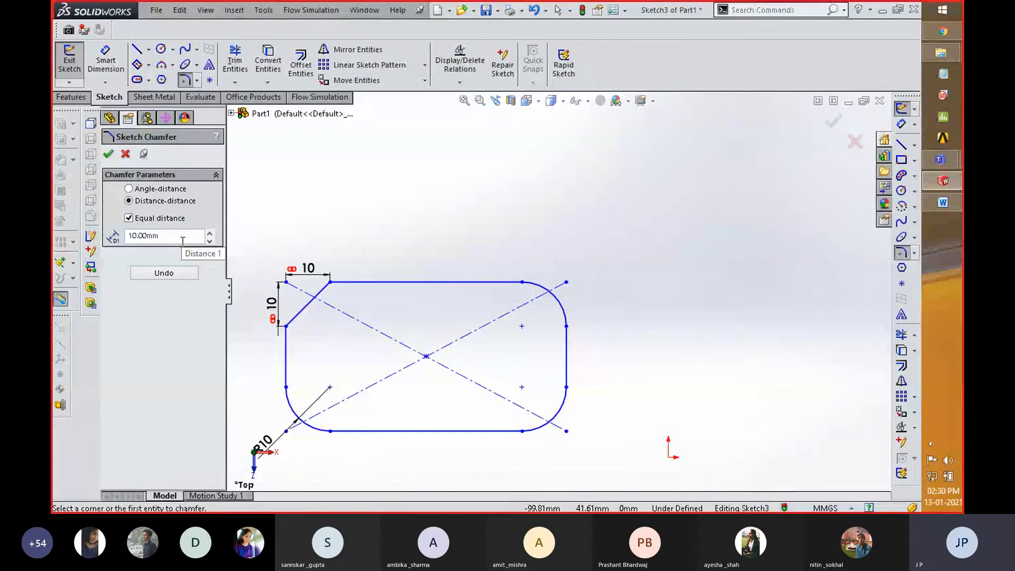
pyautogui.click(108, 154)
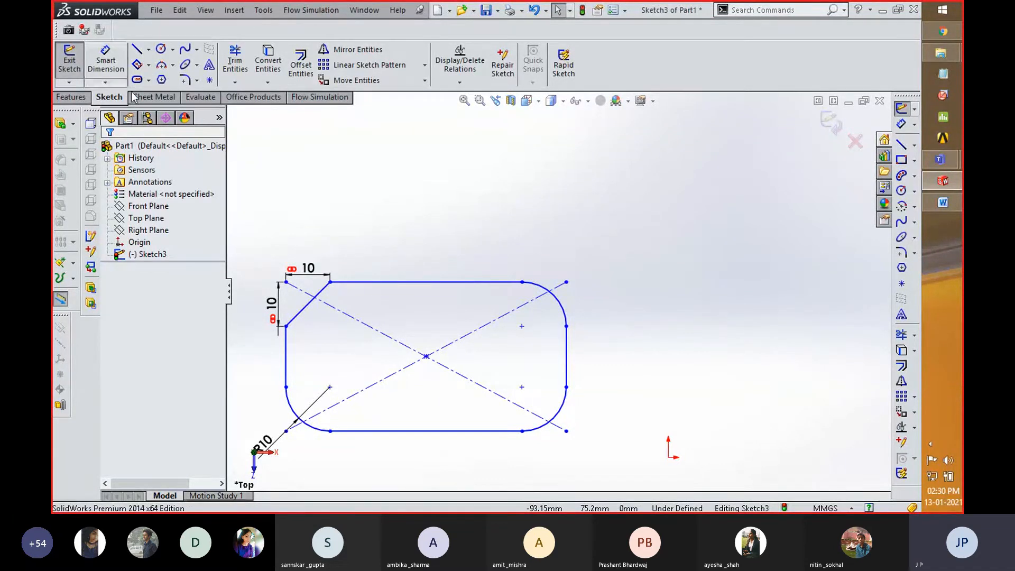
# - Place a sketch point to the right of the rectangle and dimension it 39 mm from the rectangle's right edge
pyautogui.click(209, 83)
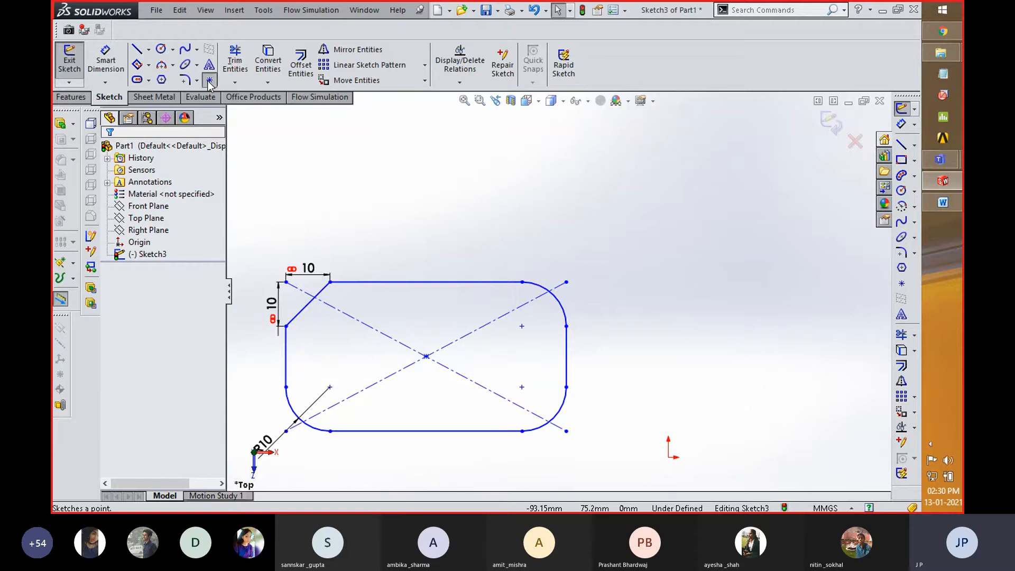
pyautogui.click(796, 319)
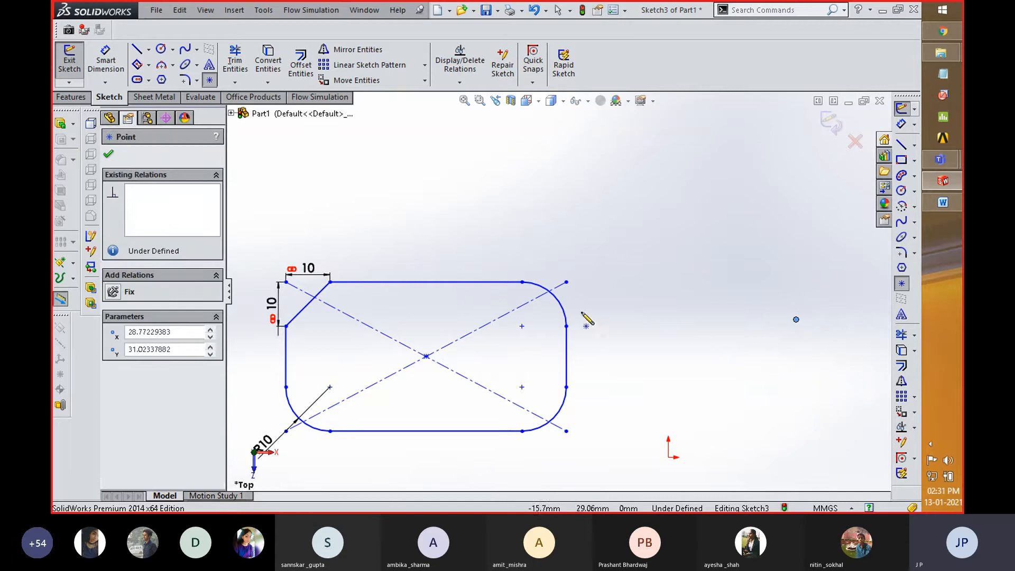
pyautogui.moveTo(661, 319); pyautogui.dragTo(658, 259, button='right')
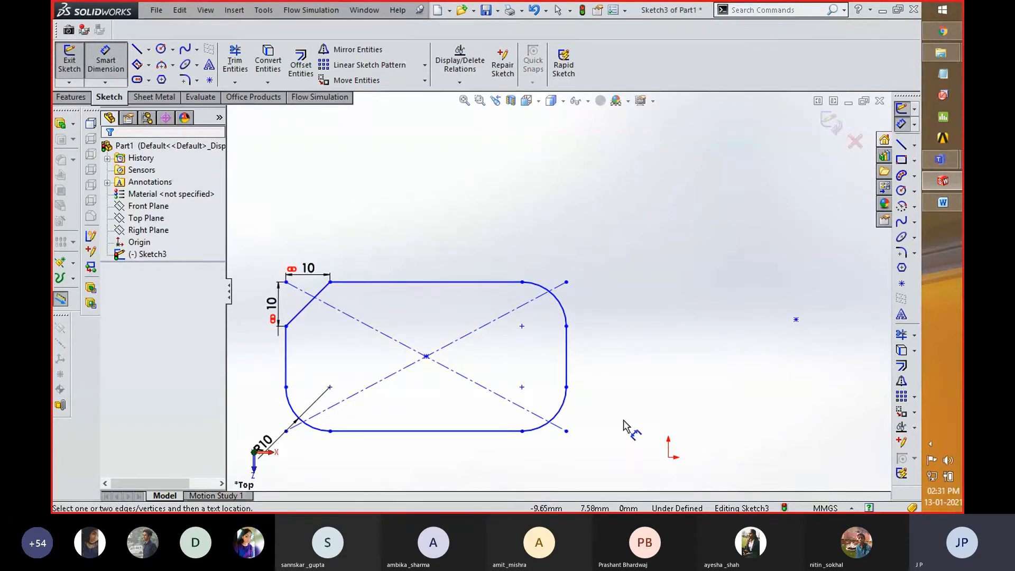
pyautogui.click(567, 360)
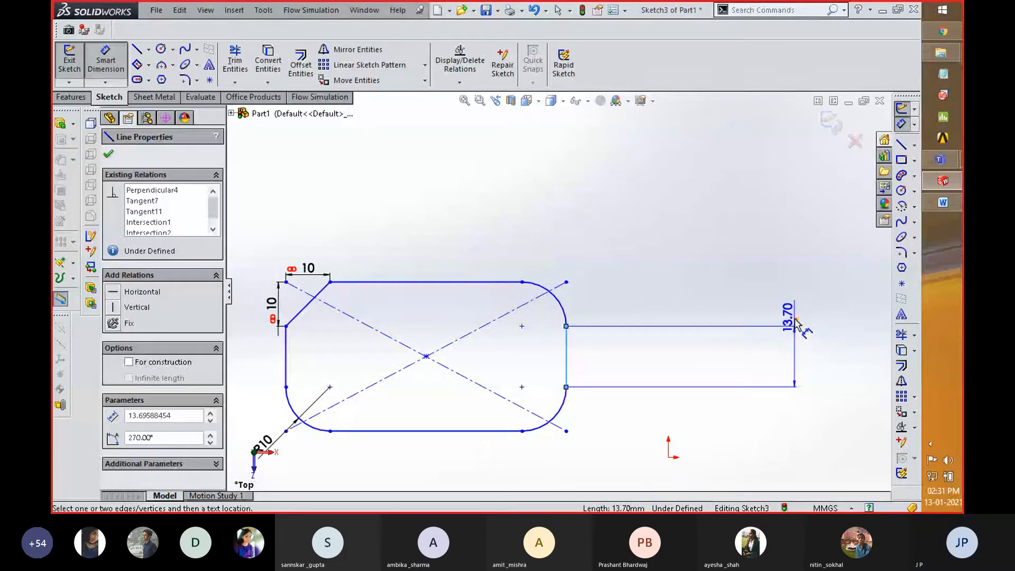
pyautogui.click(796, 319)
pyautogui.click(669, 312)
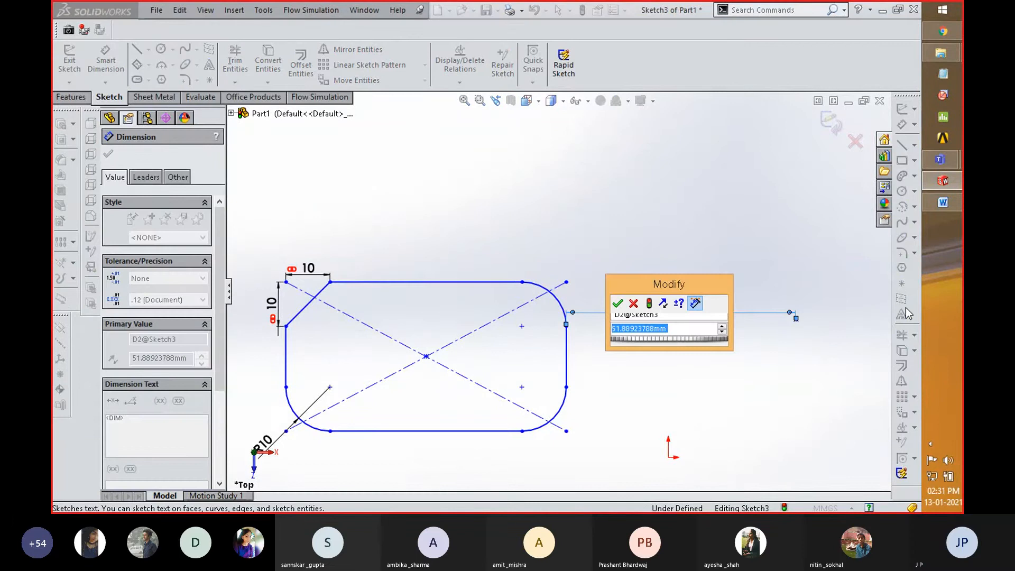
pyautogui.write('39')
pyautogui.press('Return')
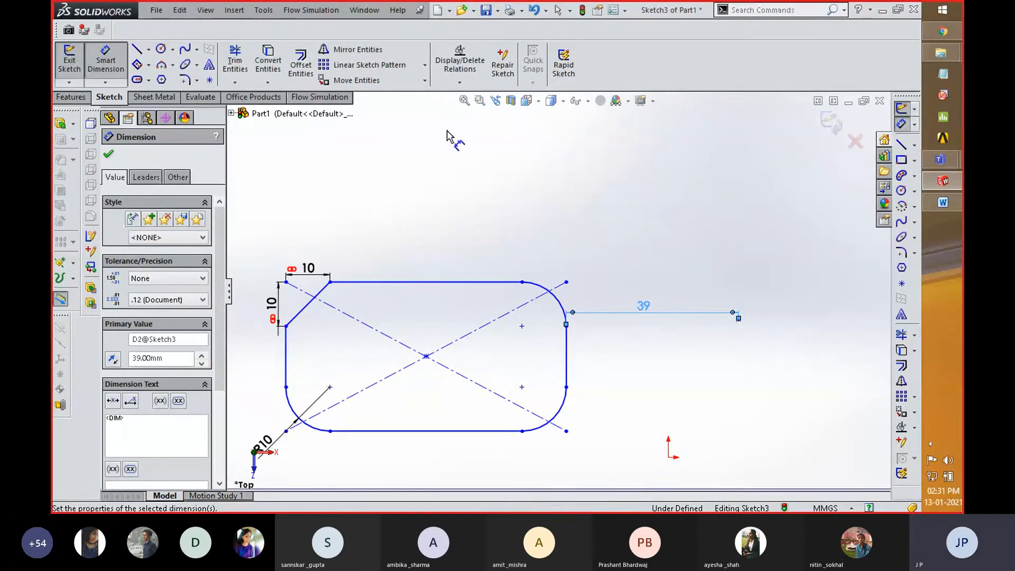
# - Sketch three tall, narrow corner rectangles side by side, each crossing the rounded rectangle's upper and lower edges
pyautogui.click(236, 85)
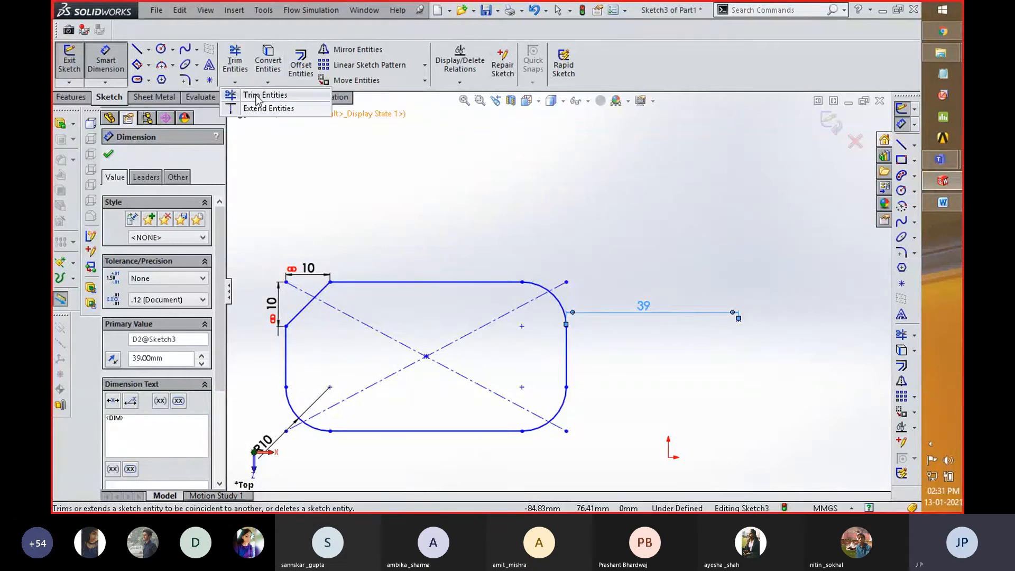
pyautogui.click(427, 200)
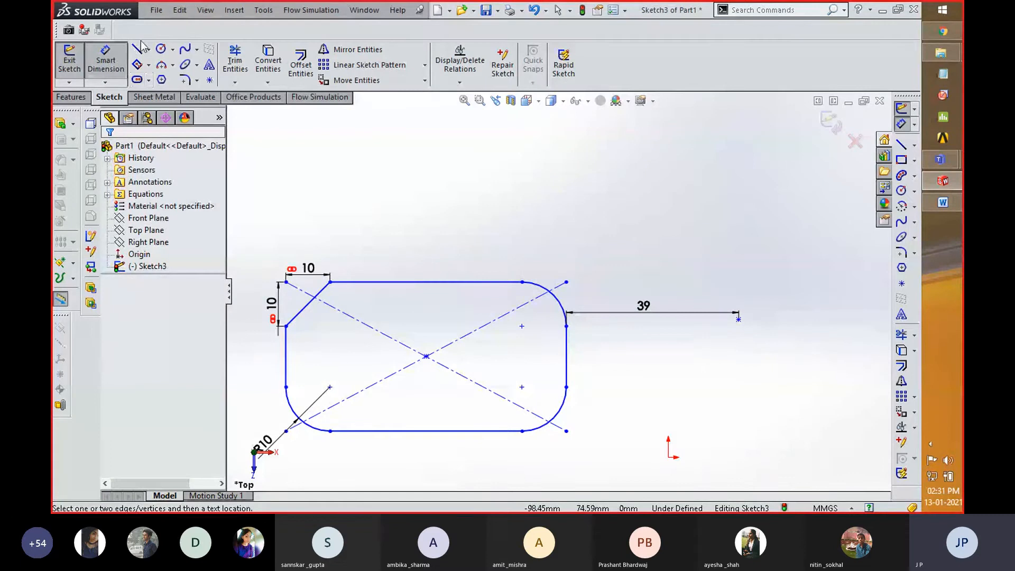
pyautogui.click(149, 67)
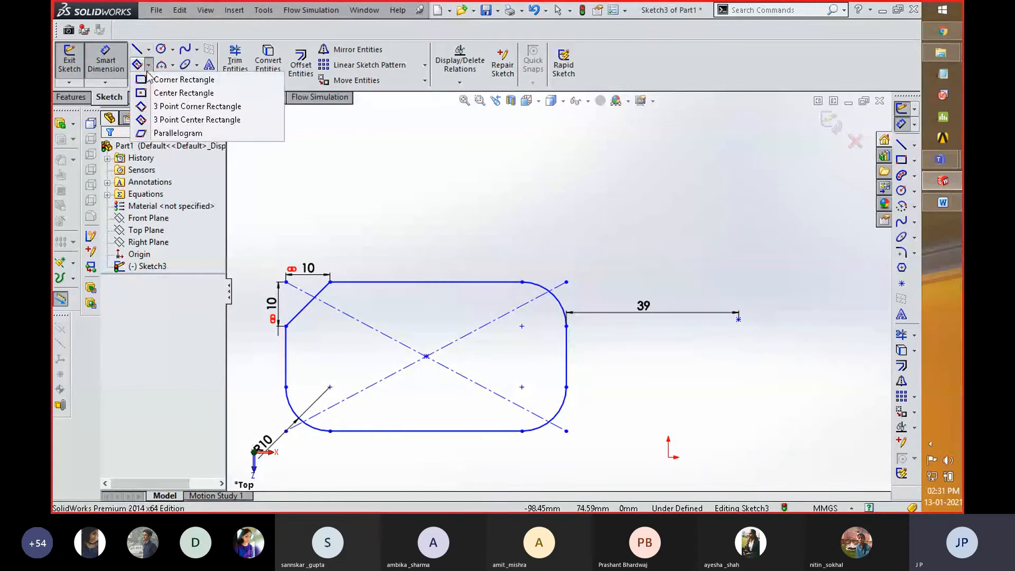
pyautogui.click(155, 84)
pyautogui.click(348, 249)
pyautogui.click(381, 471)
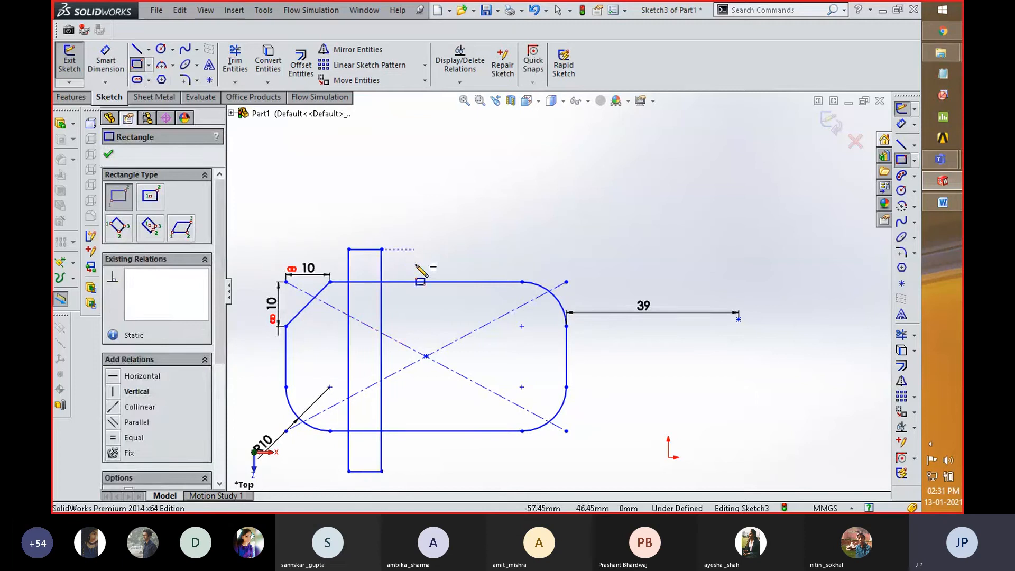
pyautogui.click(414, 249)
pyautogui.click(454, 471)
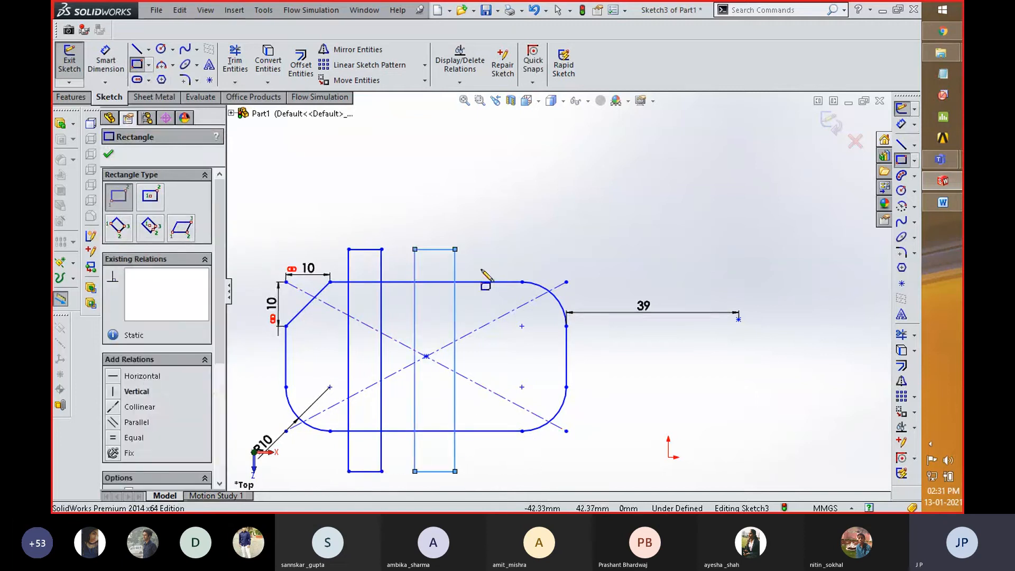
pyautogui.click(481, 249)
pyautogui.click(514, 471)
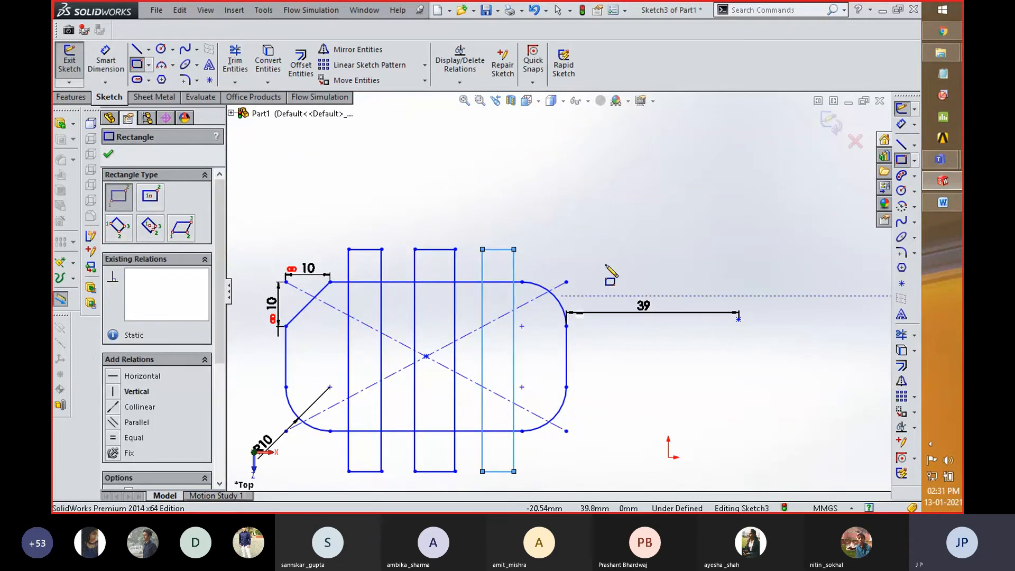
# - Power-trim the portions of the three narrow rectangles that extend above the rounded rectangle's upper edge
pyautogui.click(248, 78)
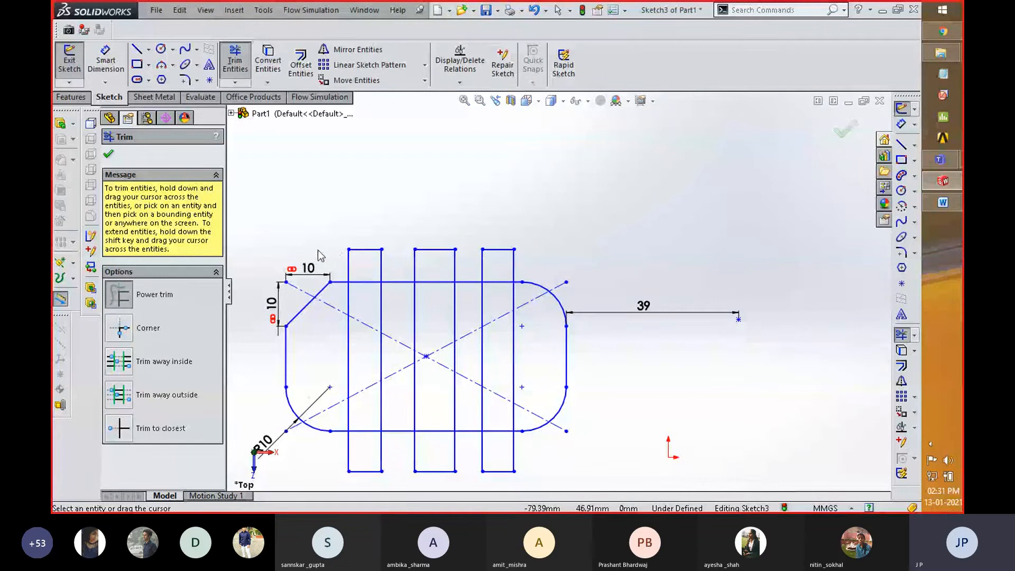
pyautogui.moveTo(357, 266)
pyautogui.mouseDown()
pyautogui.moveTo(536, 249)
pyautogui.moveTo(434, 261)
pyautogui.moveTo(423, 248)
pyautogui.moveTo(355, 255)
pyautogui.mouseUp()
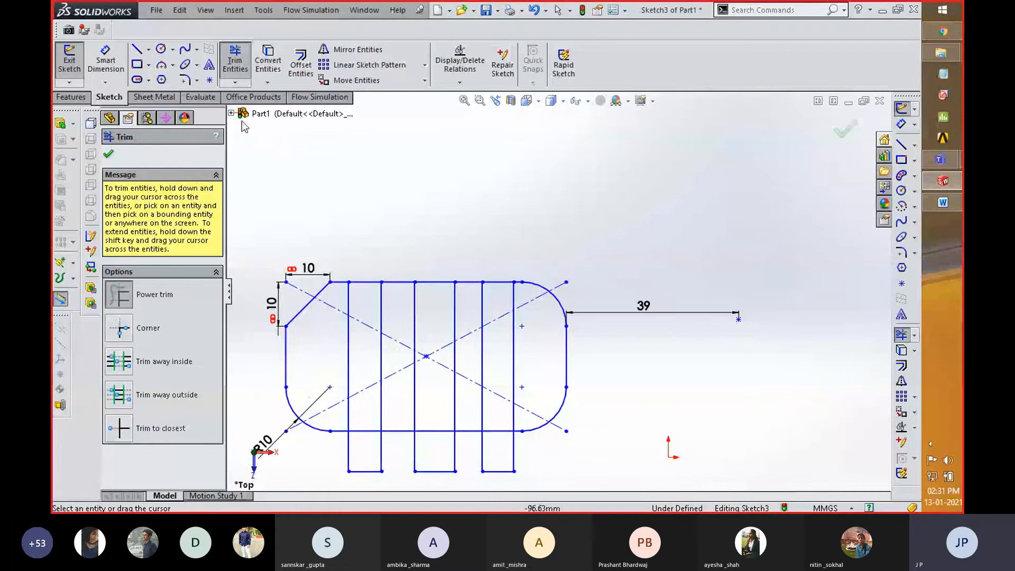
# - Sketch a horizontal line up and right of the rounded rectangle and a vertical line crossing it near its left end
pyautogui.click(137, 49)
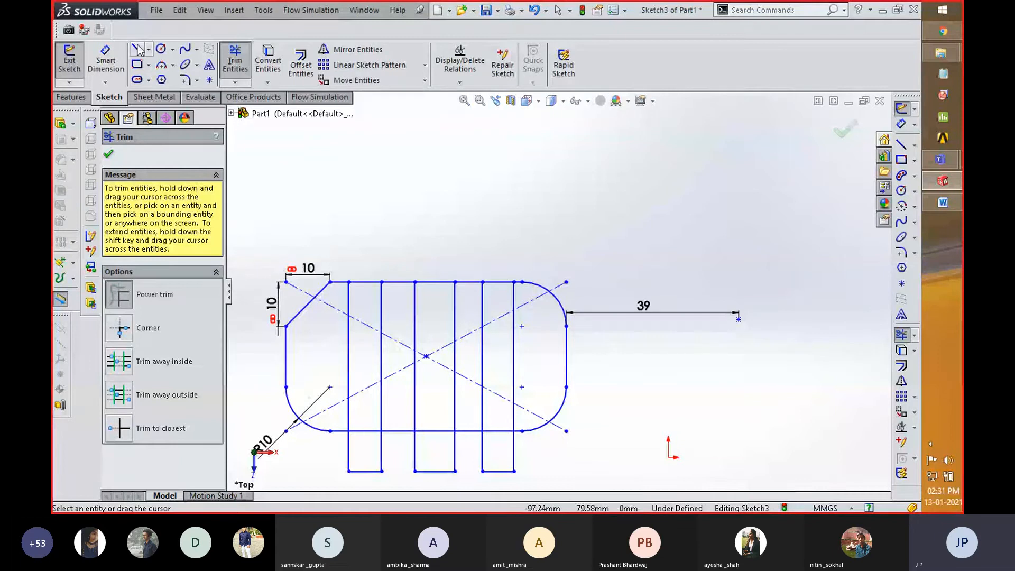
pyautogui.click(579, 193)
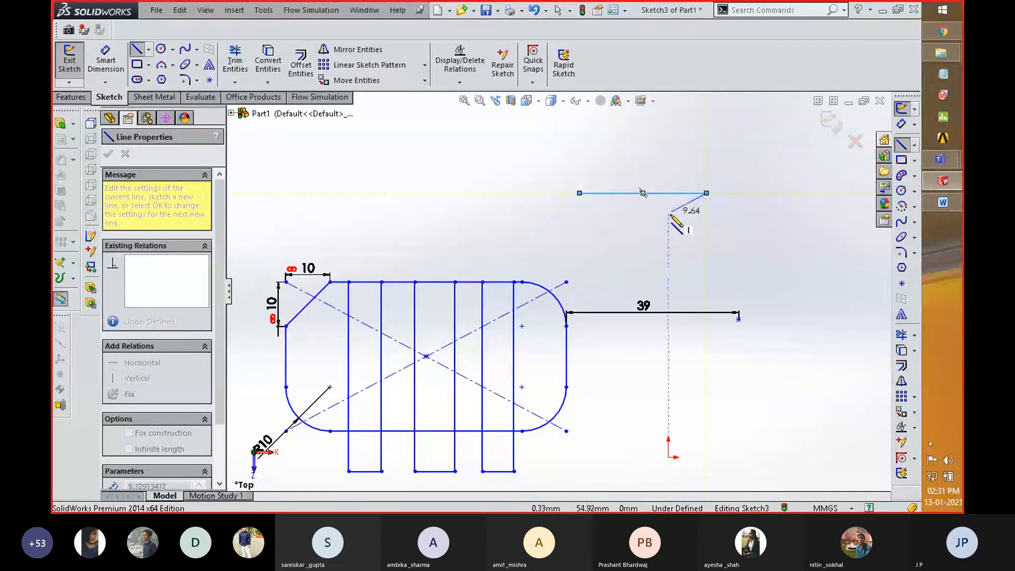
pyautogui.rightClick(670, 193)
pyautogui.click(703, 107)
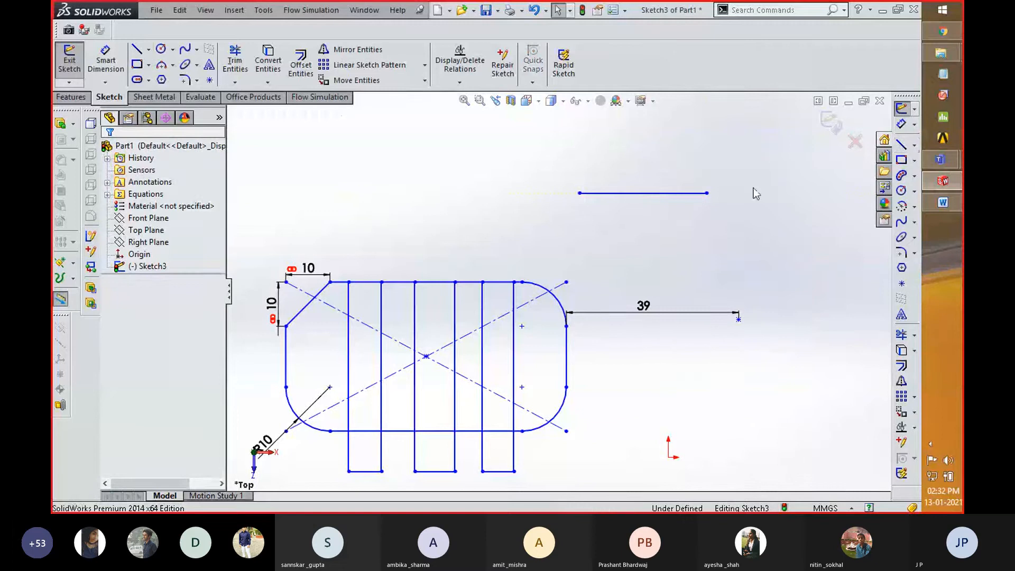
pyautogui.click(901, 144)
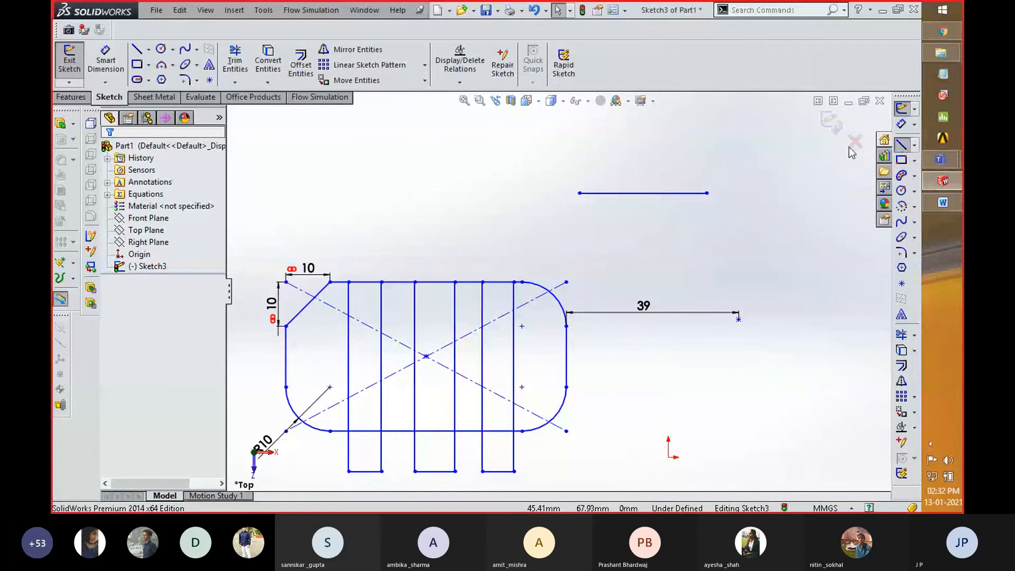
pyautogui.click(605, 172)
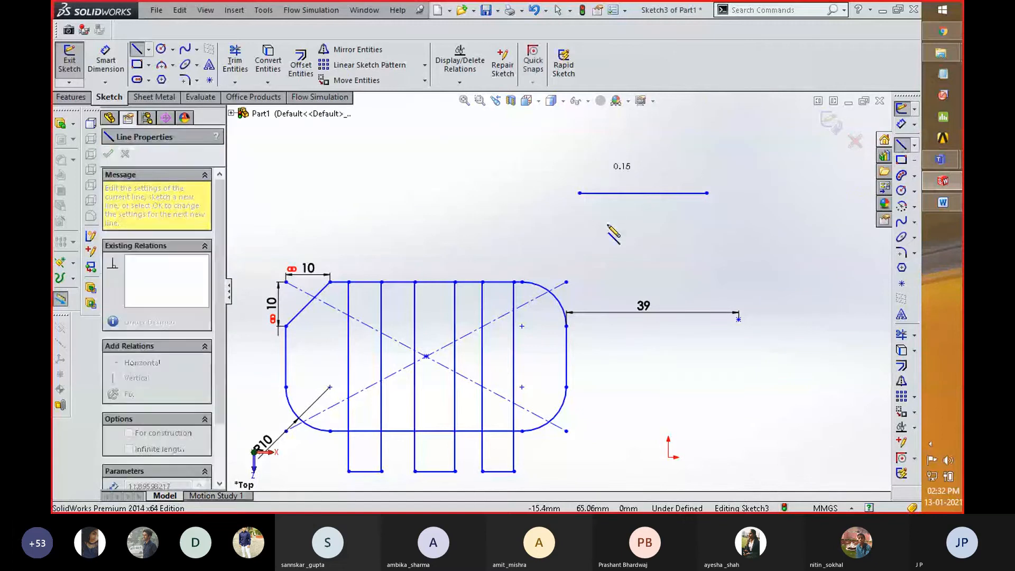
pyautogui.rightClick(734, 227)
pyautogui.click(783, 108)
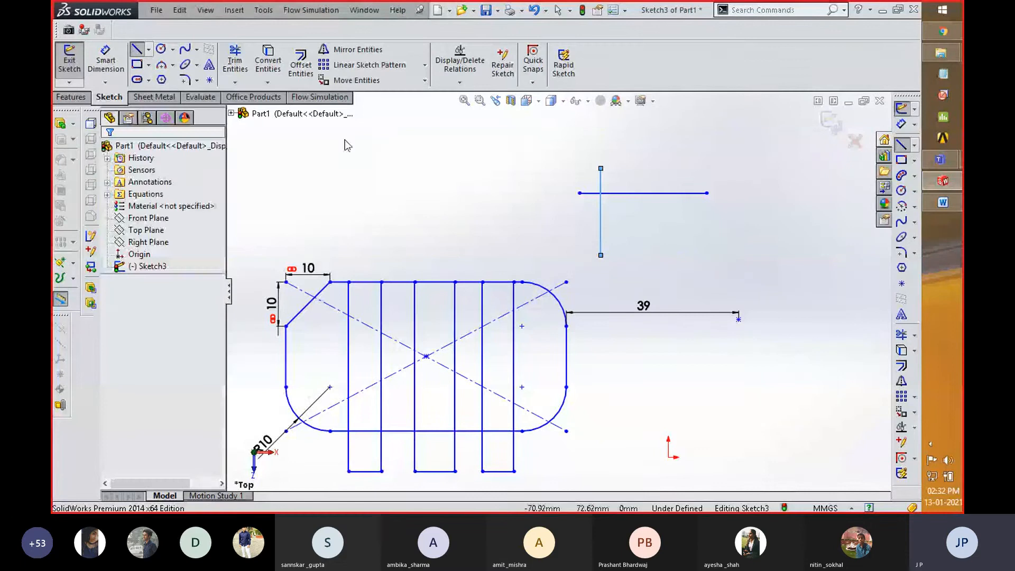
# - Corner-trim the crossing lines, keeping the horizontal line's right part and the vertical line's lower part, and exit the sketch
pyautogui.click(234, 60)
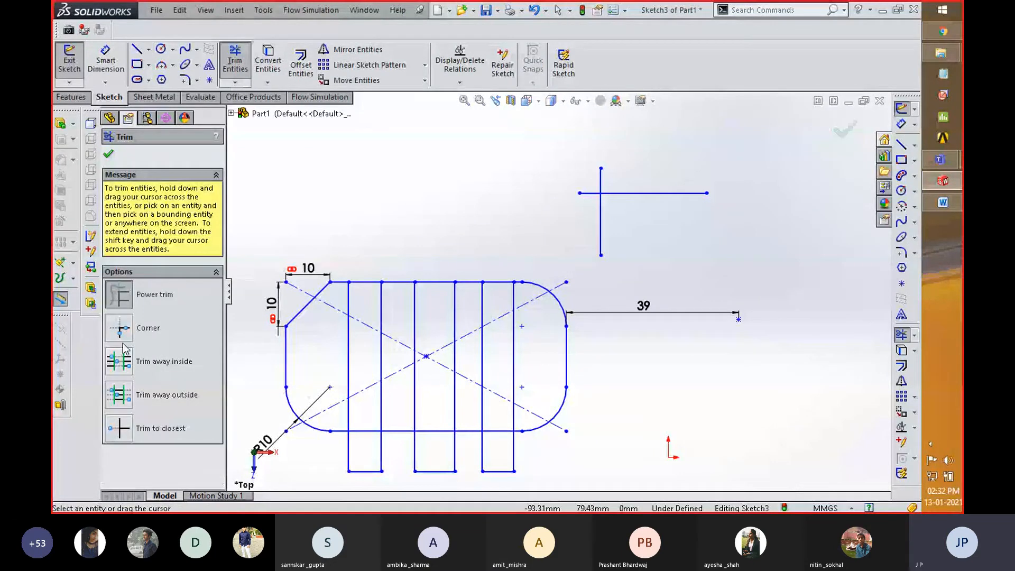
pyautogui.click(119, 332)
pyautogui.click(600, 210)
pyautogui.click(613, 193)
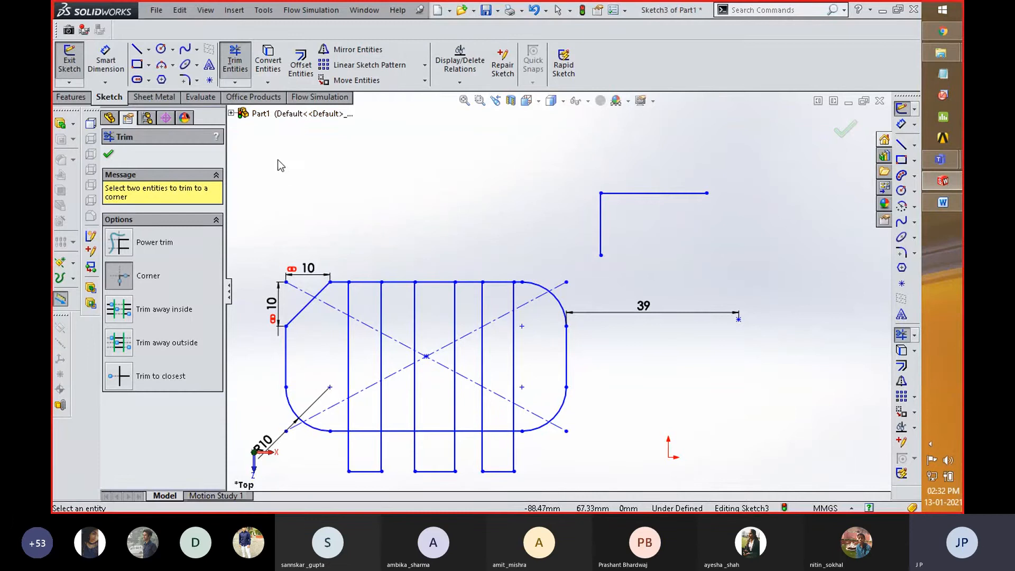
pyautogui.click(109, 154)
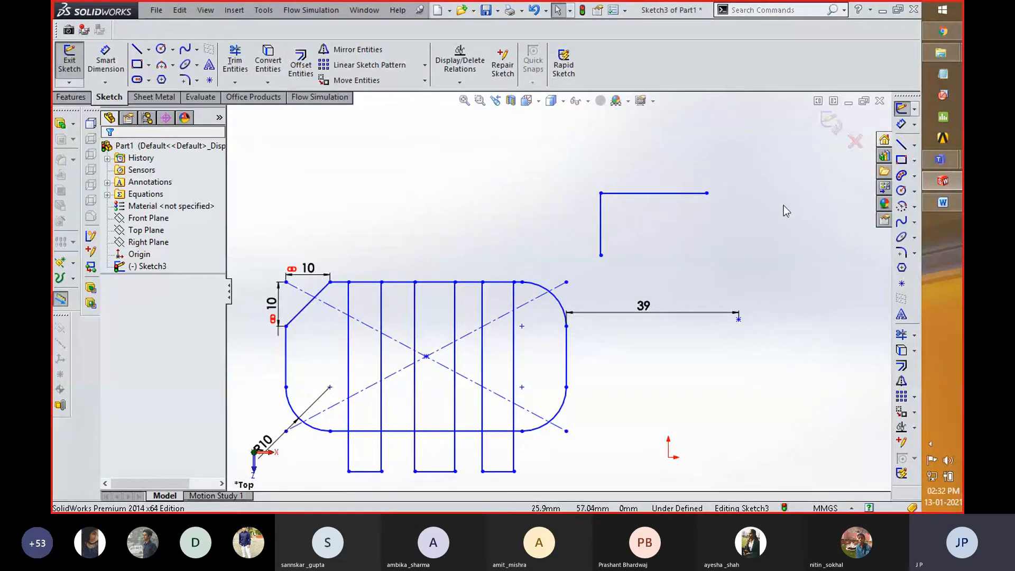
pyautogui.click(832, 134)
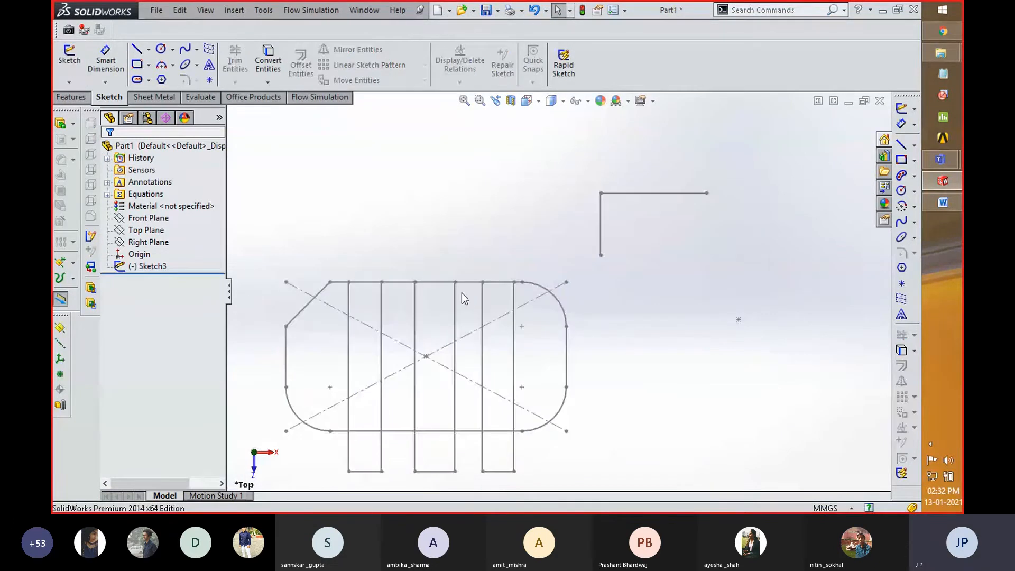
pyautogui.press('f')
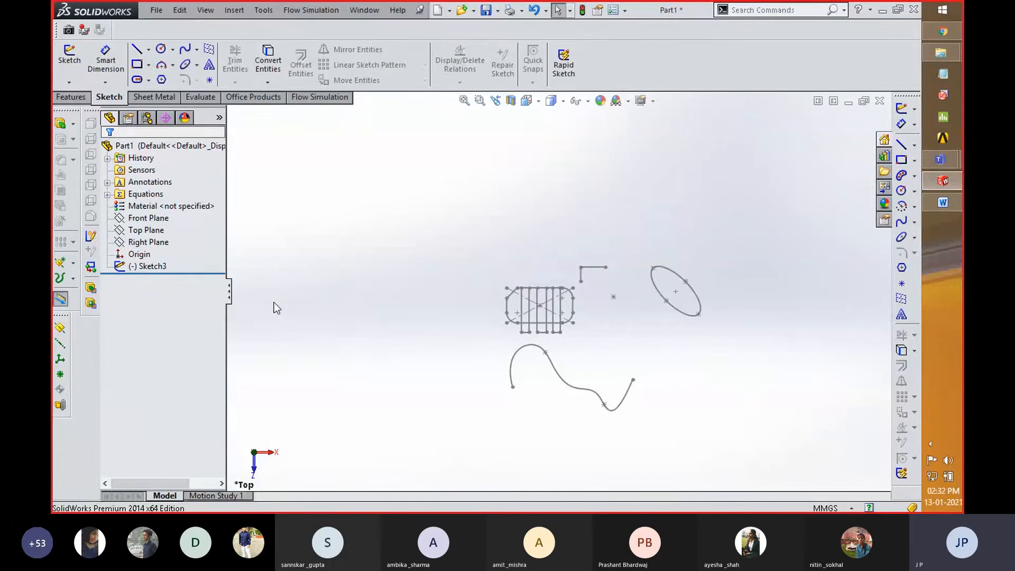
# - Start a new reference plane offset from the Top Plane, using the Top Plane as its first reference
pyautogui.click(146, 230)
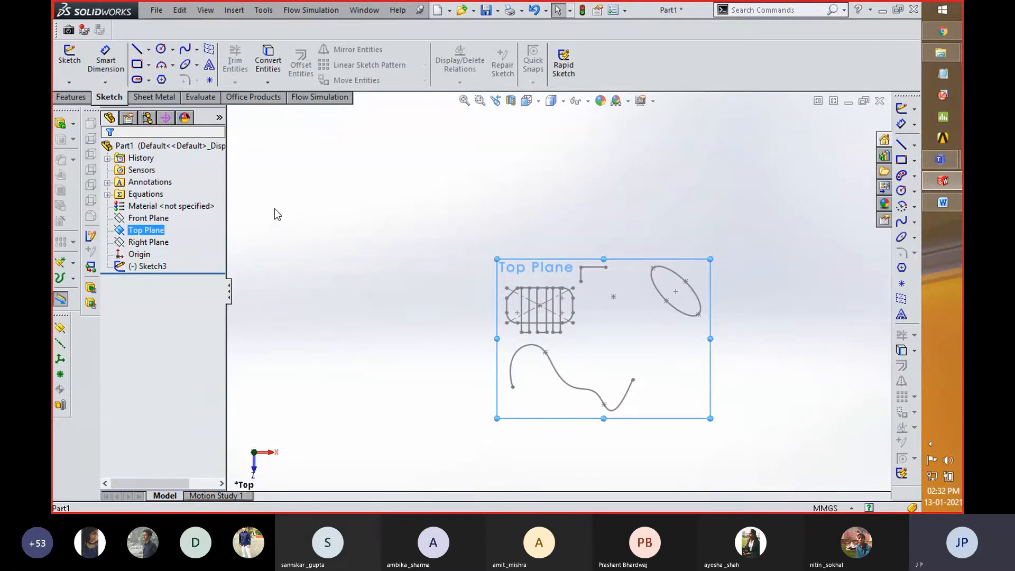
pyautogui.click(71, 97)
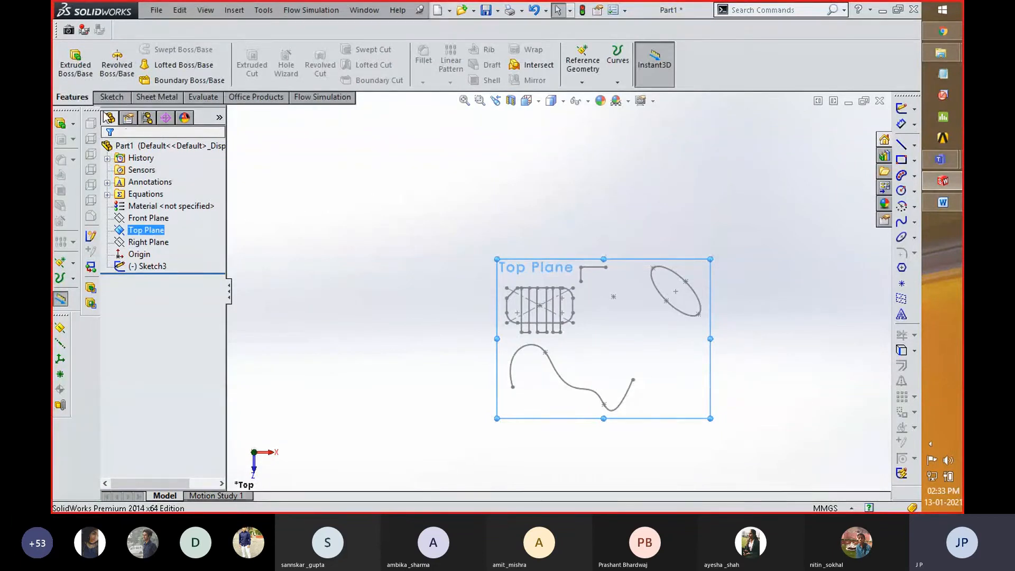
pyautogui.click(586, 83)
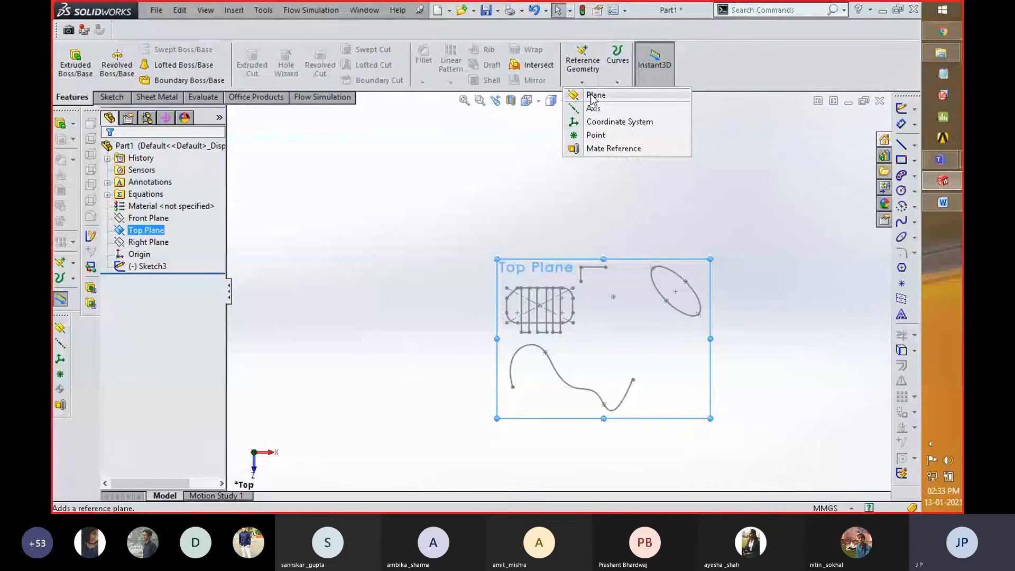
pyautogui.click(591, 95)
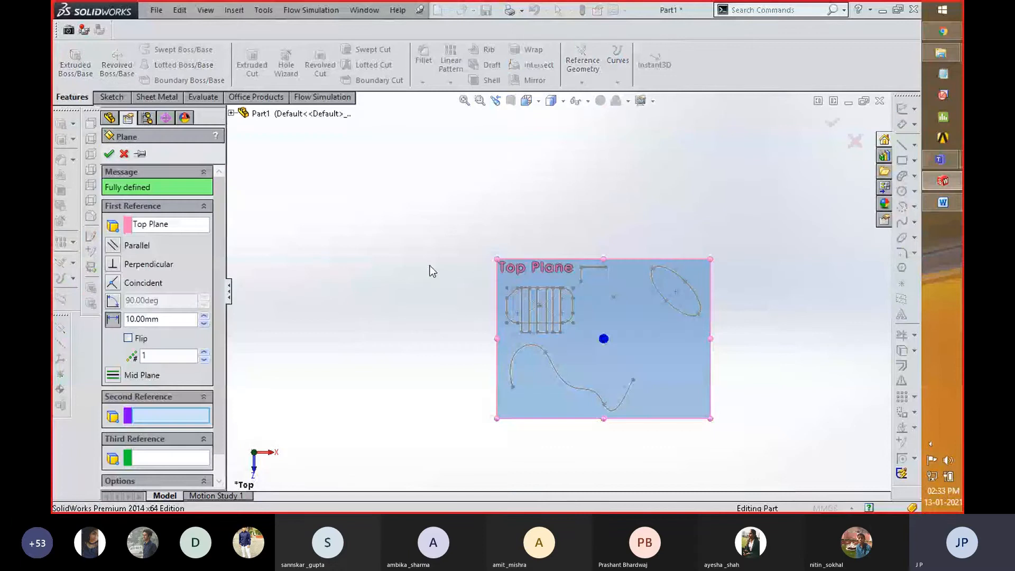
pyautogui.moveTo(718, 458); pyautogui.dragTo(309, 370, button='middle')
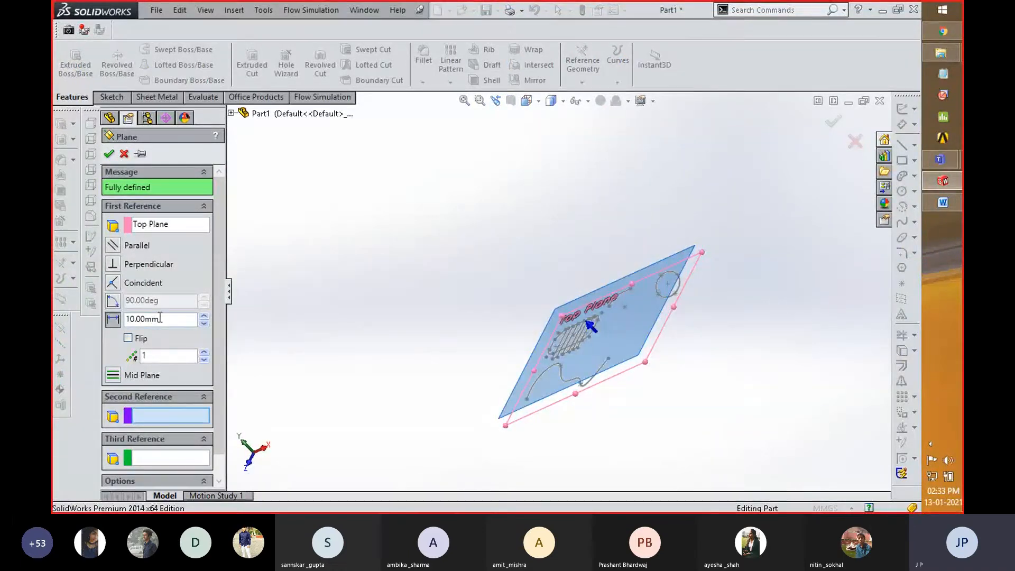
# - Create one reference plane offset 20 mm from the Top Plane in the flipped direction
pyautogui.doubleClick(160, 322)
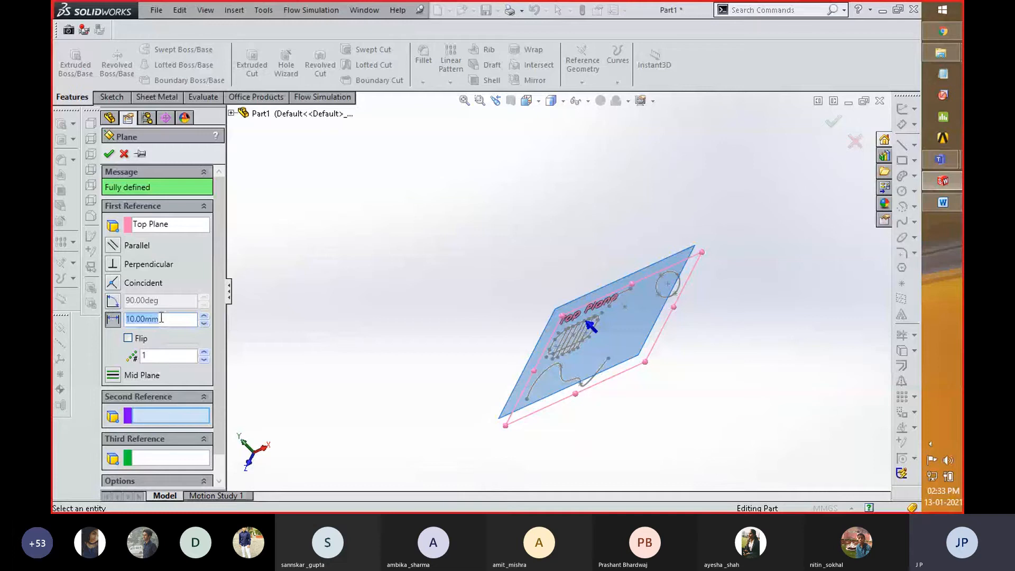
pyautogui.write('20')
pyautogui.click(166, 352)
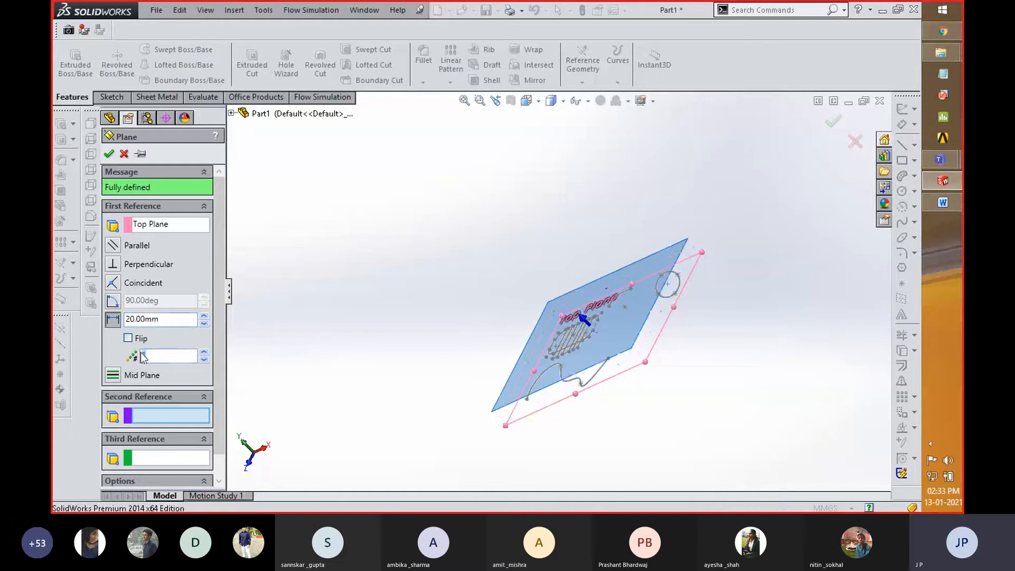
pyautogui.write('2')
pyautogui.click(128, 338)
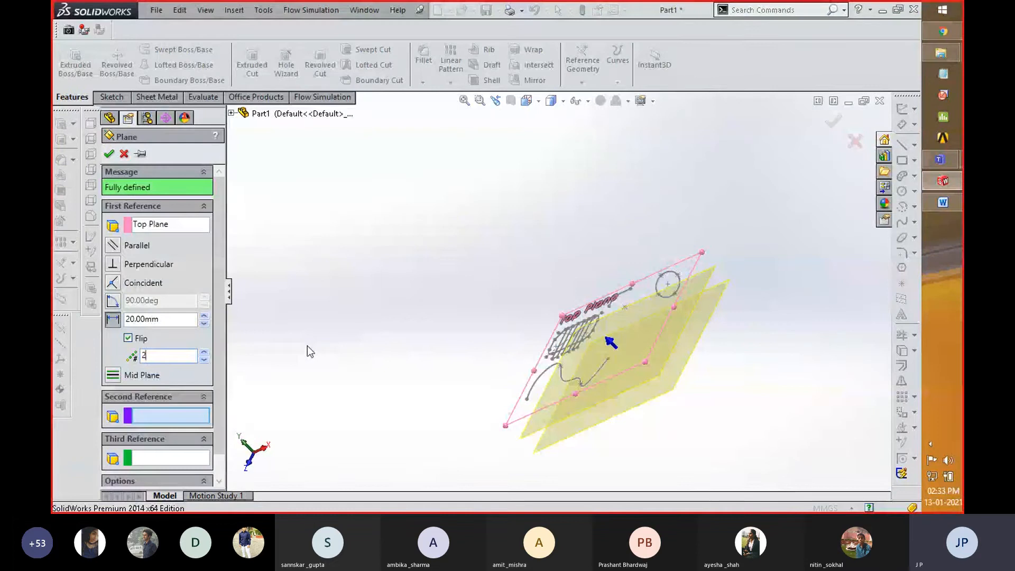
pyautogui.press('BackSpace')
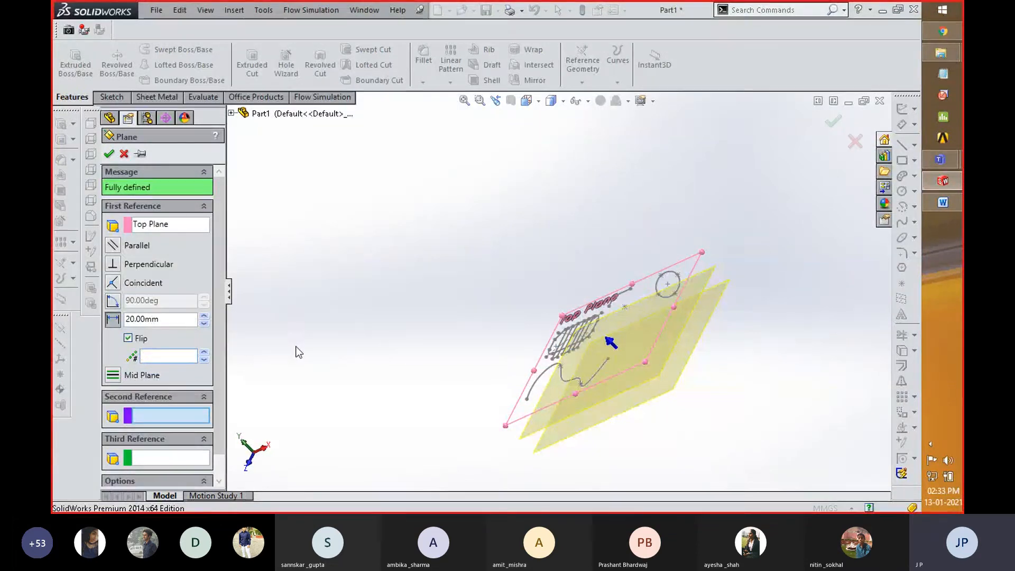
pyautogui.write('1')
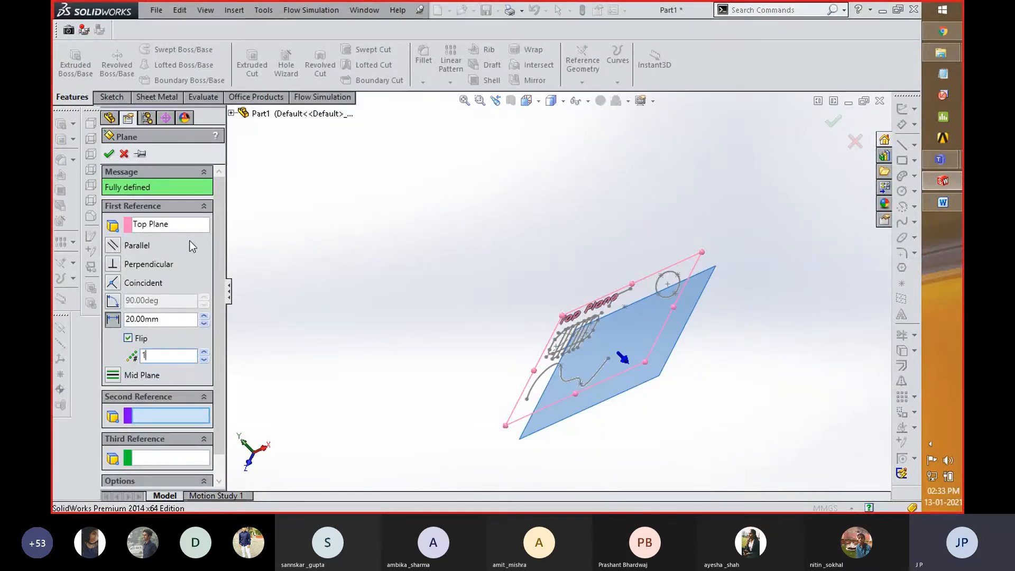
pyautogui.click(109, 154)
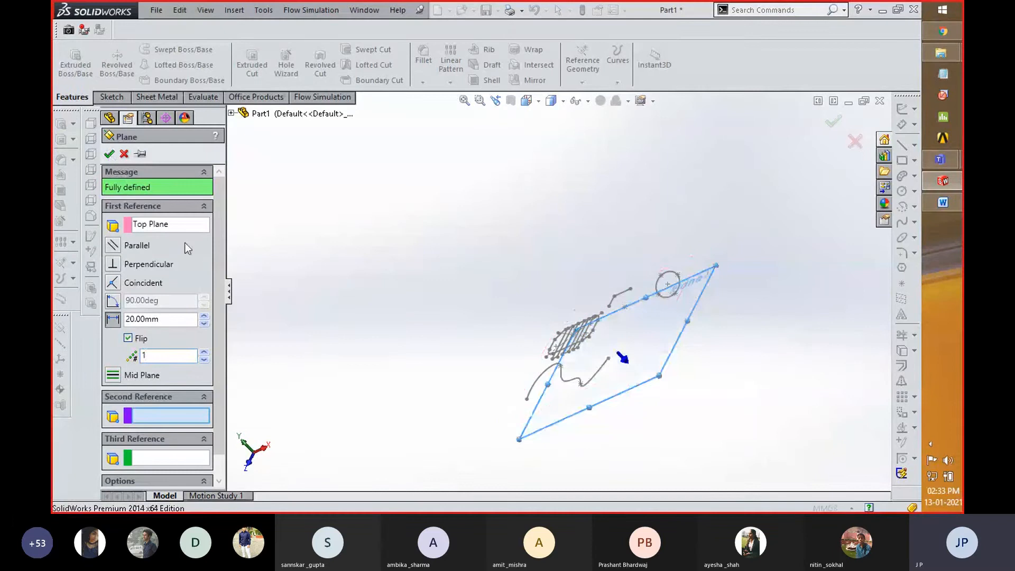
# - Start a sketch on the new offset plane and orient the view normal to it
pyautogui.keyDown('ctrl'); pyautogui.click(158, 266); pyautogui.keyUp('ctrl')
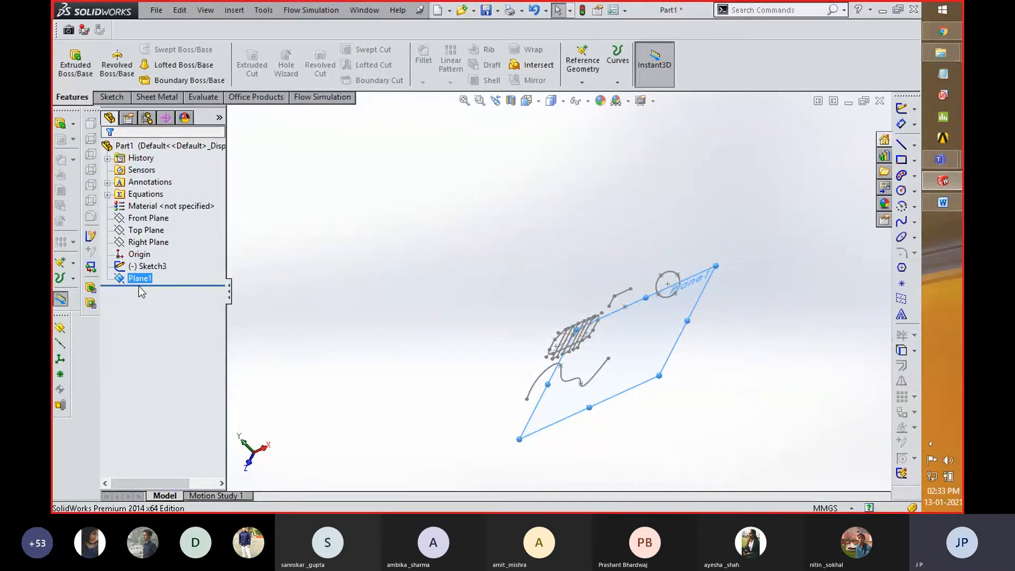
pyautogui.rightClick(139, 278)
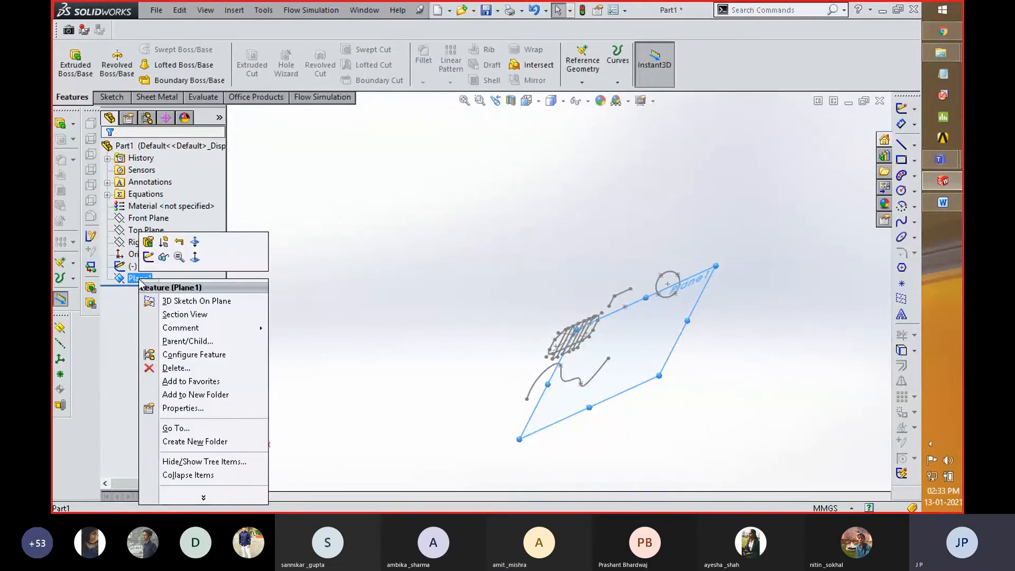
pyautogui.click(150, 259)
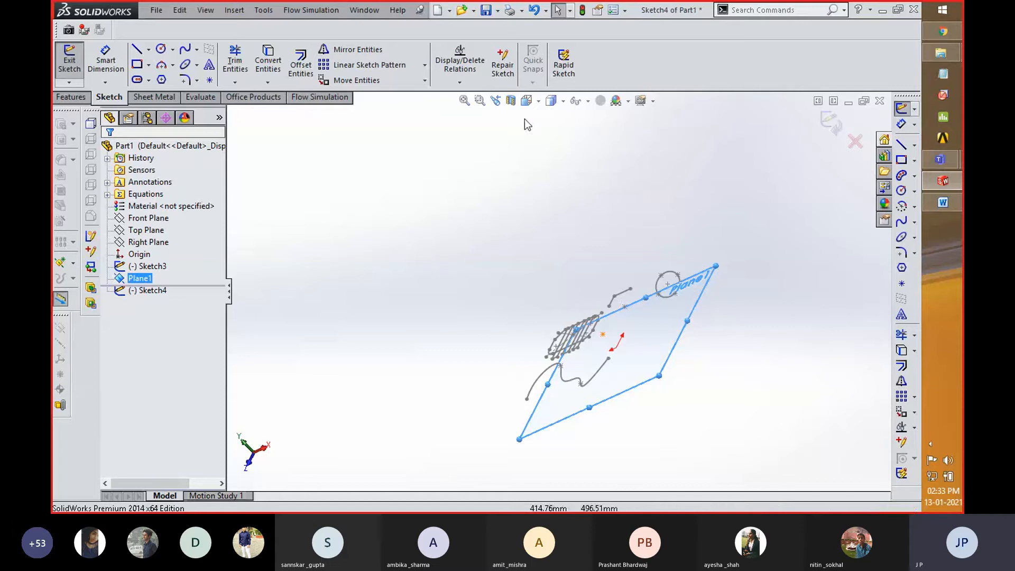
pyautogui.click(539, 101)
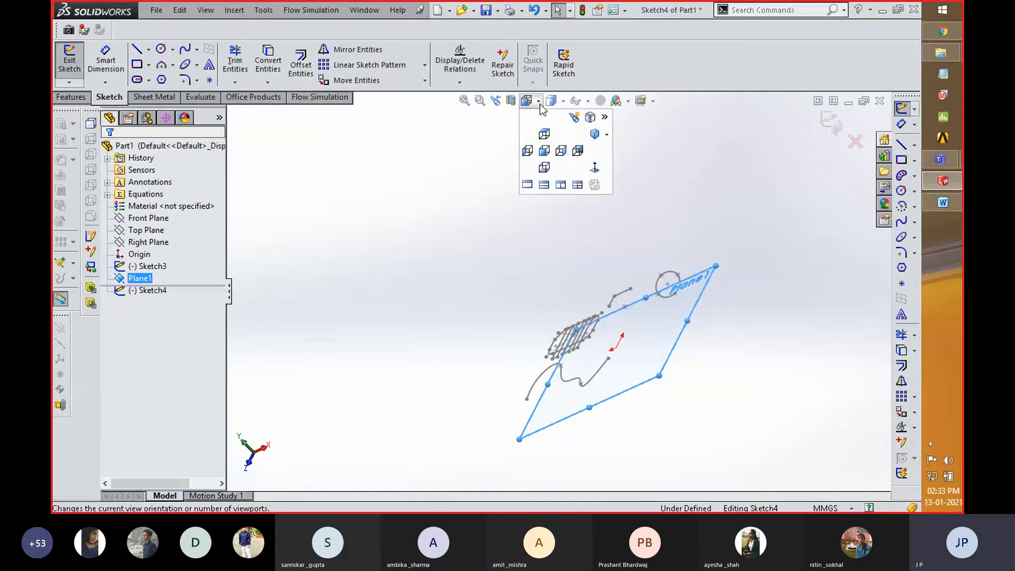
pyautogui.click(599, 167)
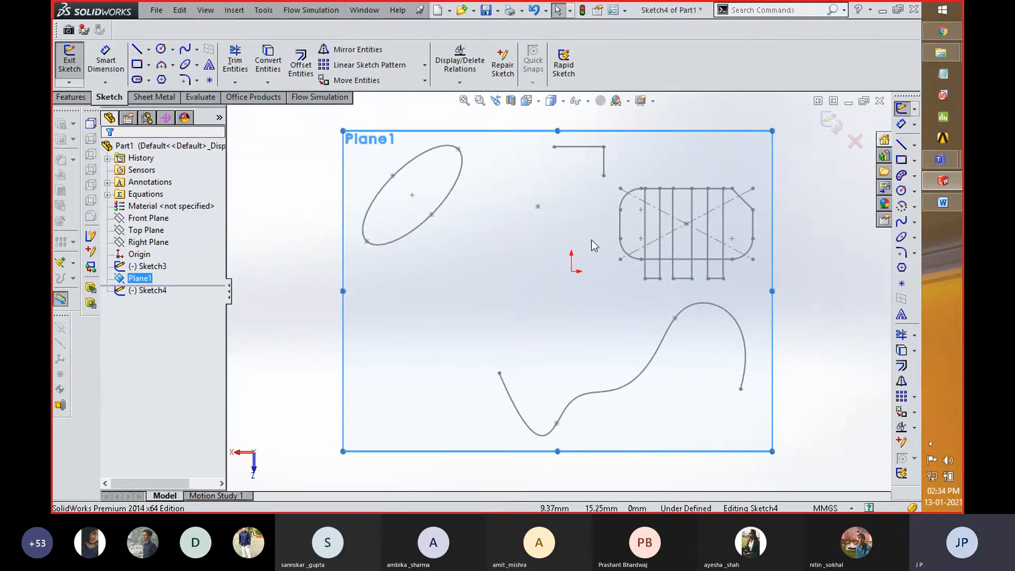
pyautogui.press('z')
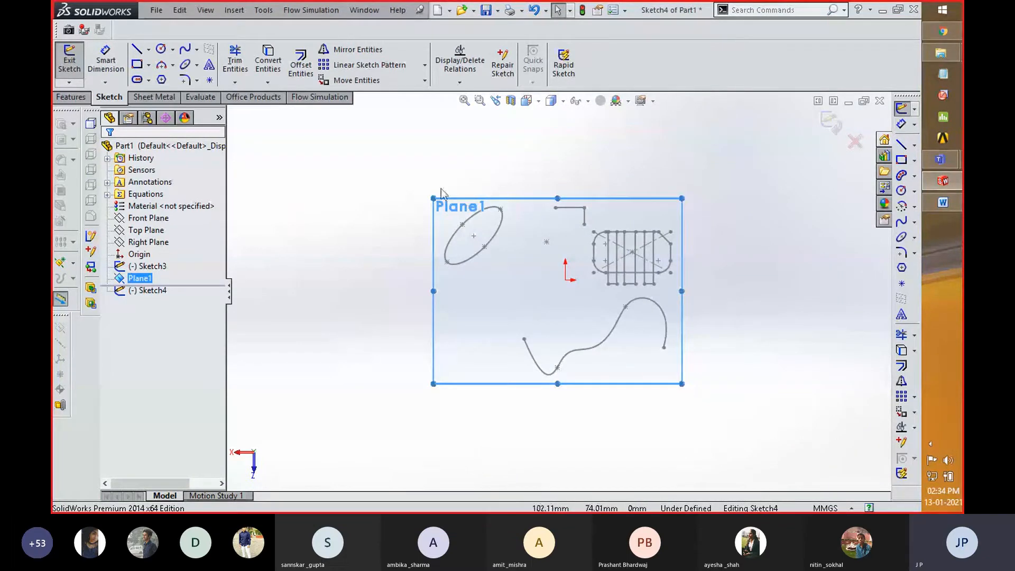
pyautogui.moveTo(384, 155)
pyautogui.mouseDown()
pyautogui.moveTo(679, 354)
pyautogui.moveTo(749, 438)
pyautogui.mouseUp()
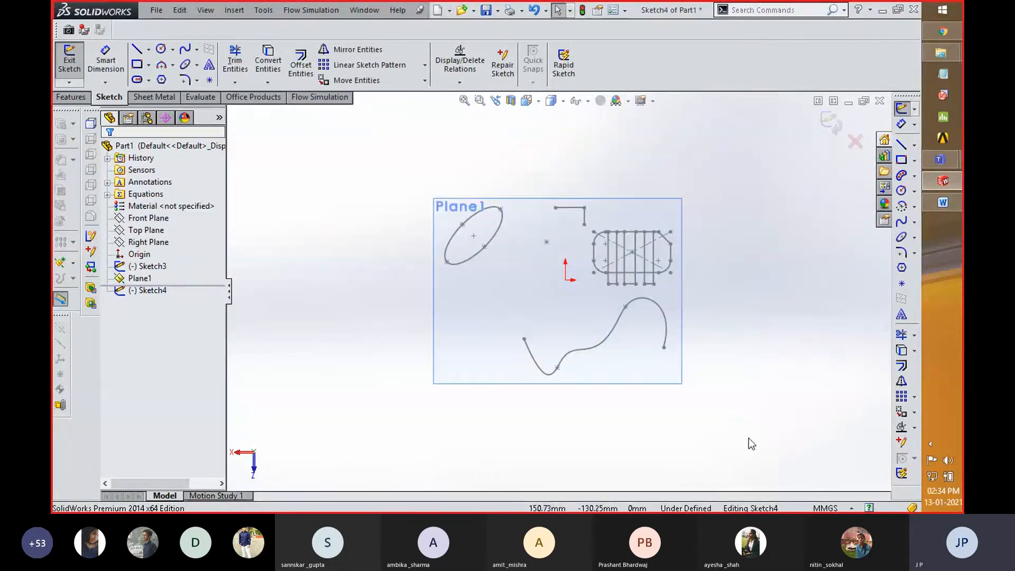
pyautogui.click(643, 272)
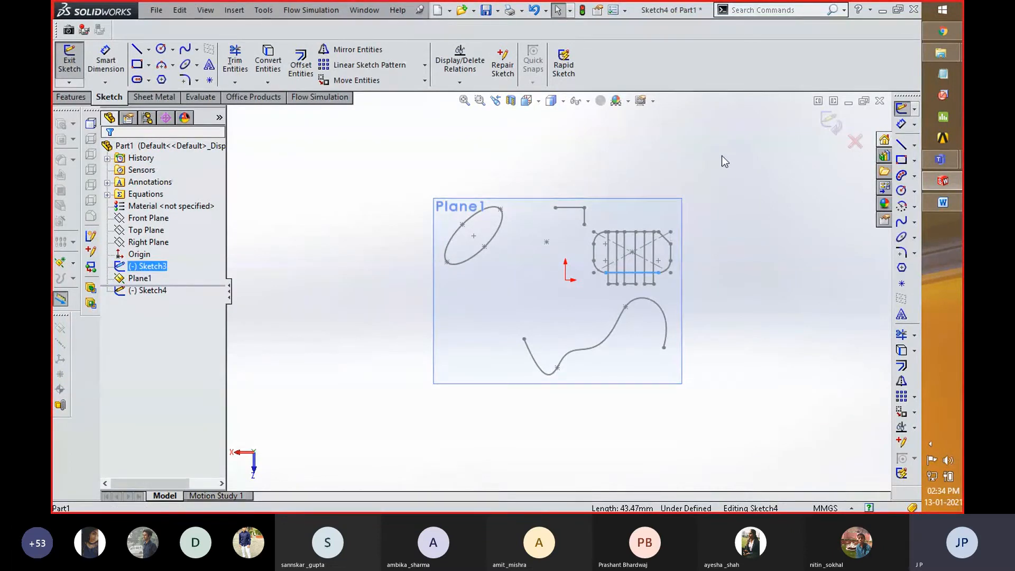
pyautogui.moveTo(747, 168)
pyautogui.mouseDown()
pyautogui.moveTo(570, 375)
pyautogui.moveTo(390, 396)
pyautogui.mouseUp()
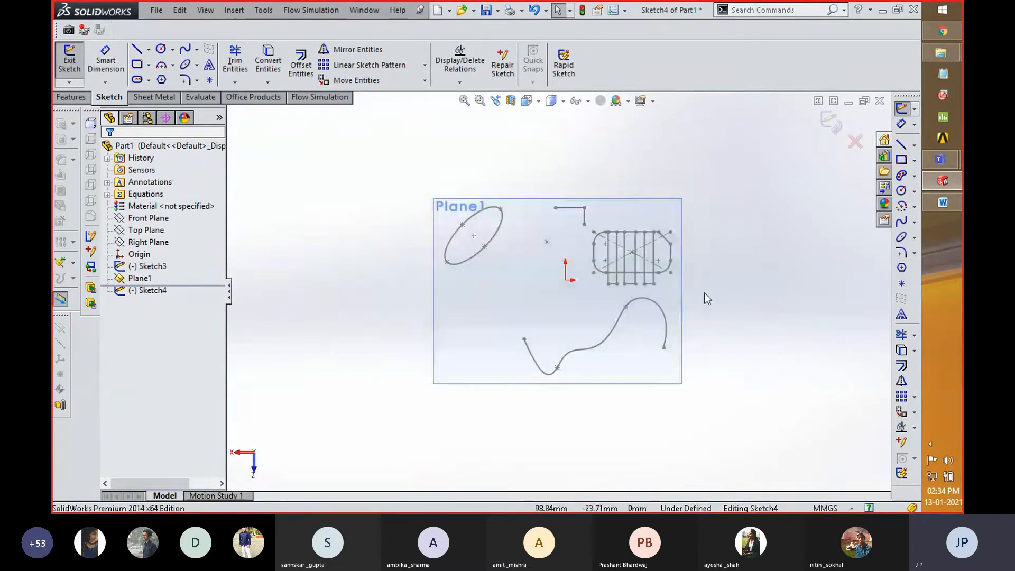
pyautogui.click(616, 231)
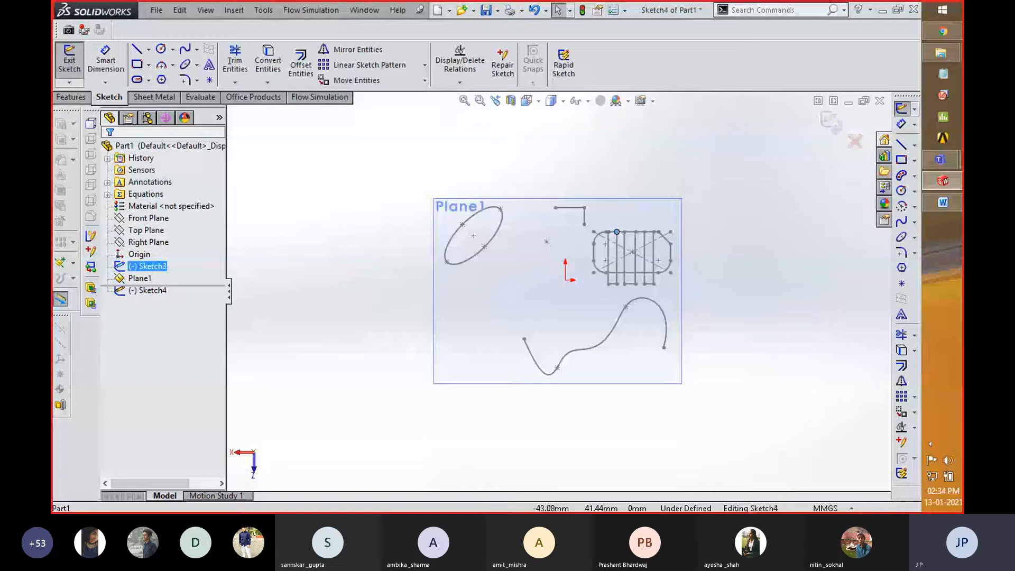
pyautogui.click(616, 257)
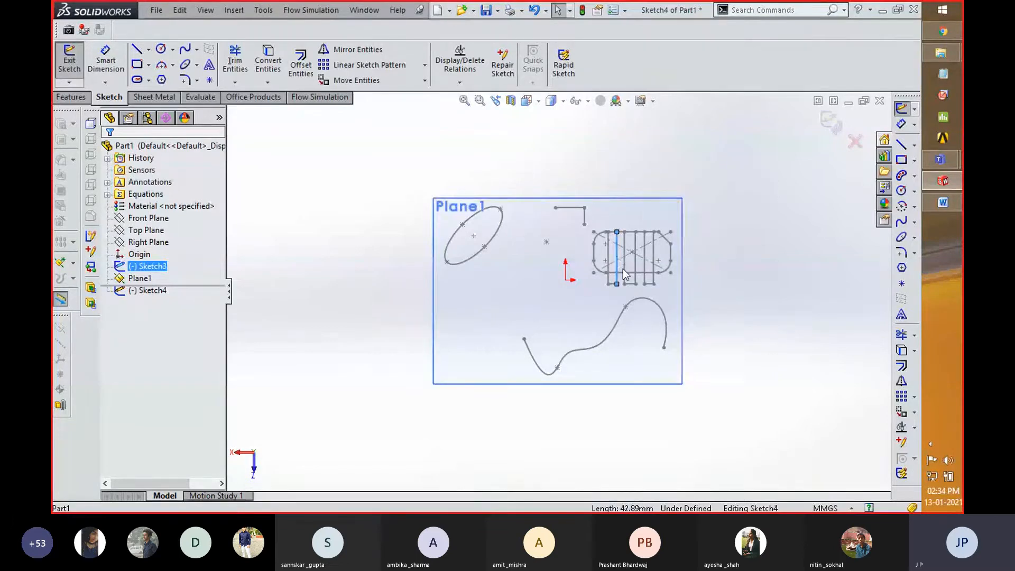
pyautogui.click(623, 268)
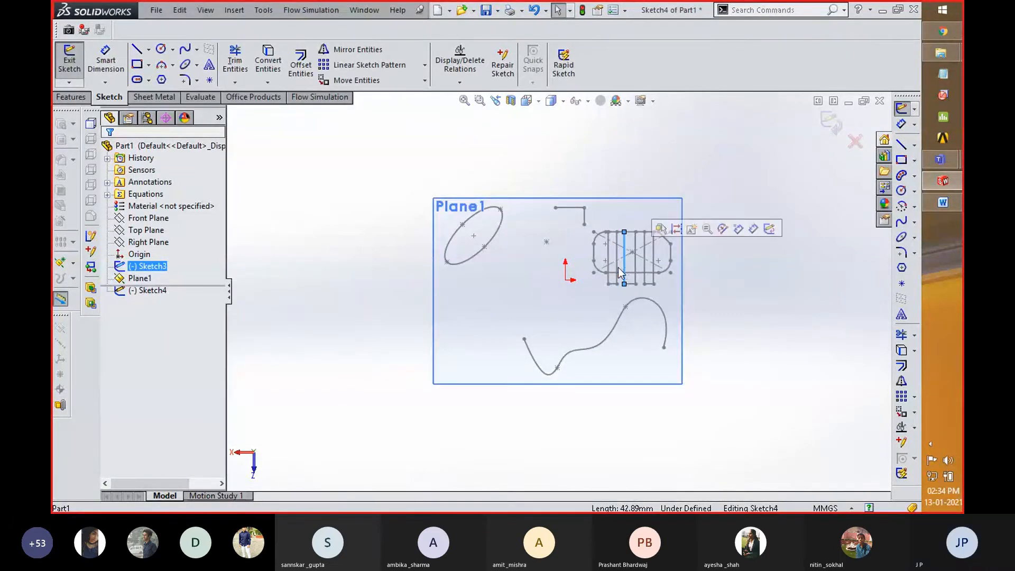
pyautogui.keyDown('ctrl'); pyautogui.click(617, 267); pyautogui.keyUp('ctrl')
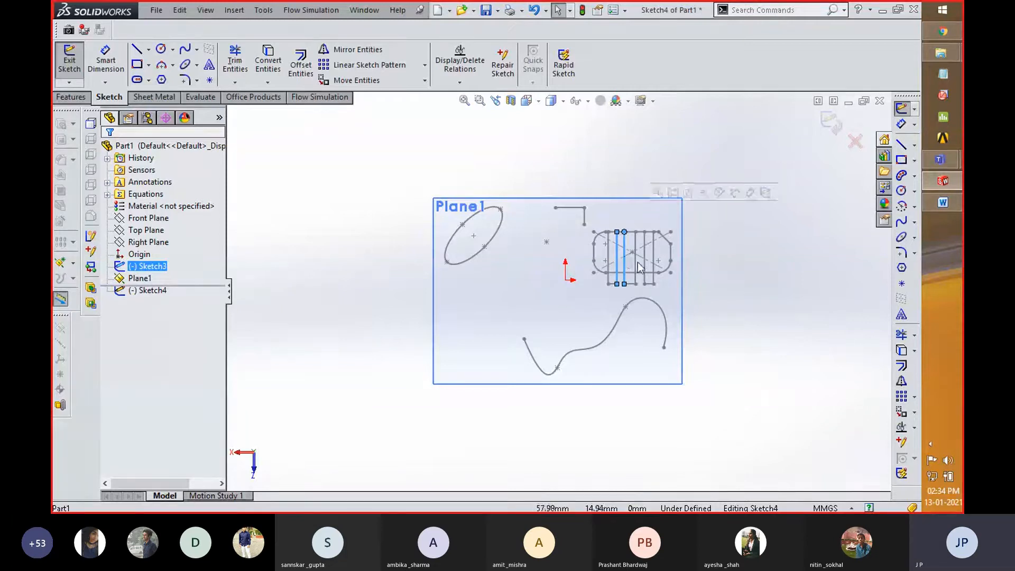
# - Convert all entities of Sketch3 into the sketch on the offset plane and exit the sketch
pyautogui.click(155, 266)
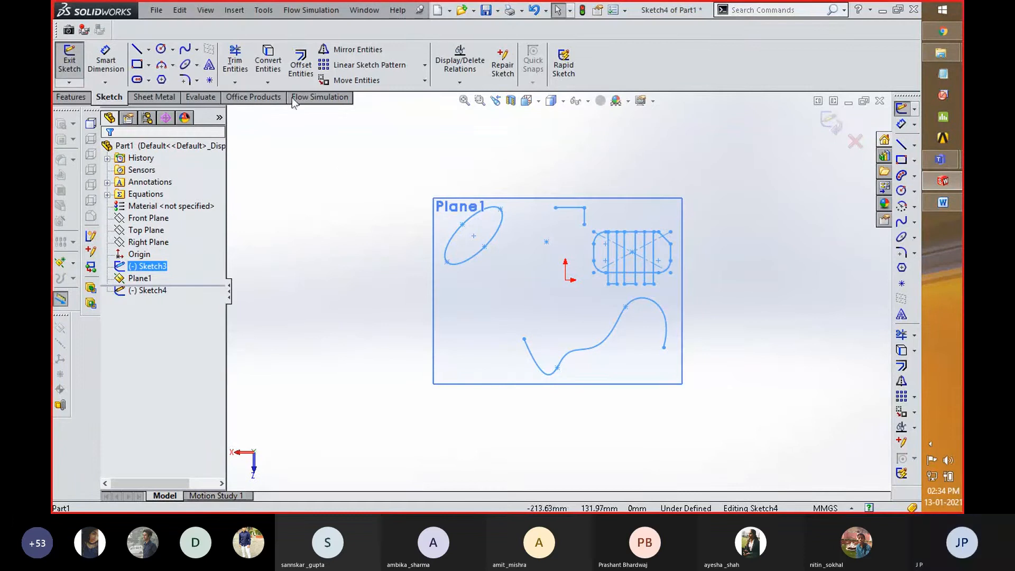
pyautogui.click(267, 66)
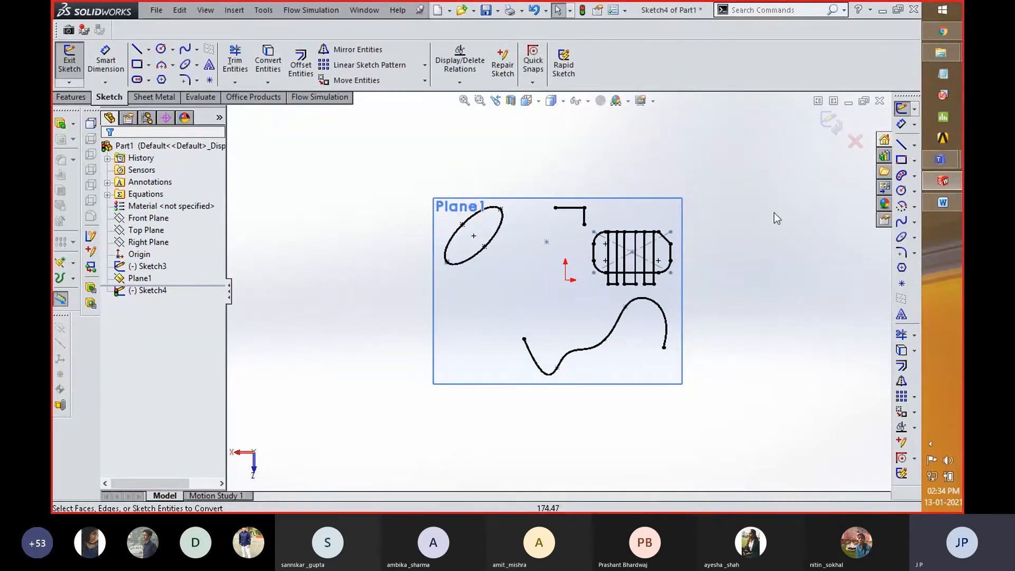
pyautogui.moveTo(727, 271); pyautogui.dragTo(639, 287, button='middle')
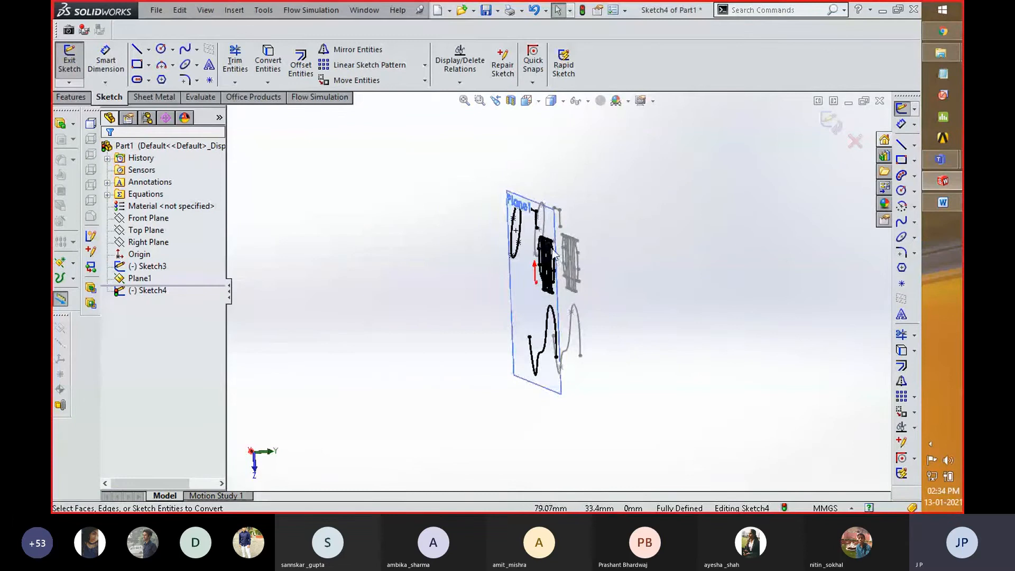
pyautogui.scroll(-4, 557, 236)
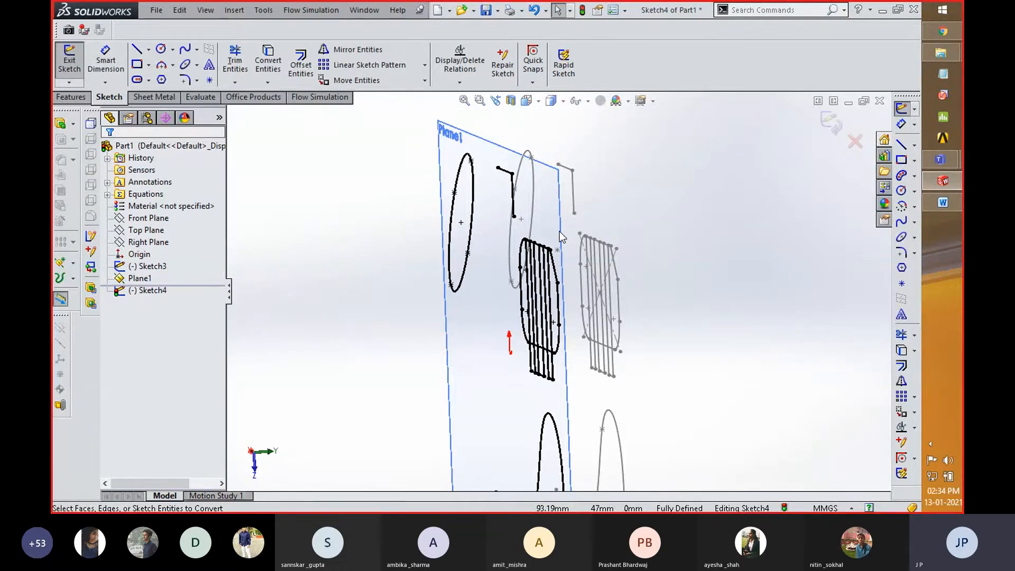
pyautogui.click(830, 120)
pyautogui.scroll(2, 547, 280)
pyautogui.moveTo(544, 278)
pyautogui.mouseDown(button='middle')
pyautogui.moveTo(419, 324)
pyautogui.moveTo(431, 309)
pyautogui.mouseUp(button='middle')
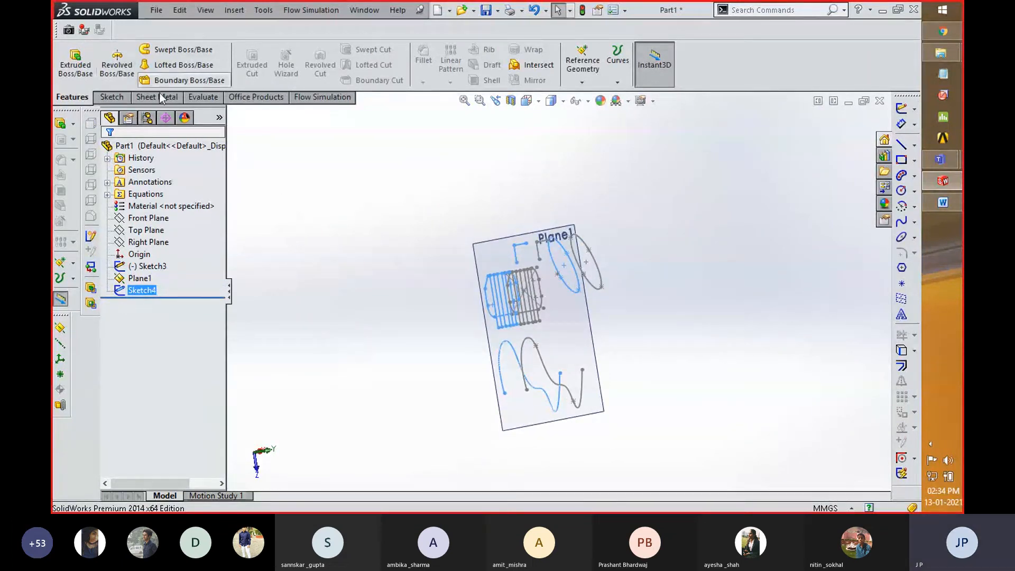
# - Reopen the converted sketch on the offset plane for editing and orient the view normal to it
pyautogui.click(117, 98)
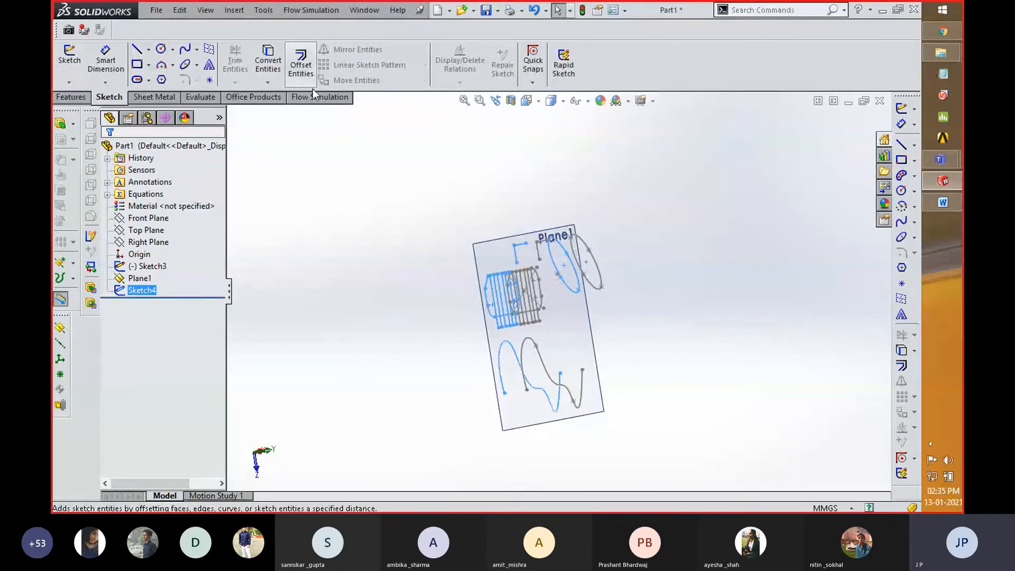
pyautogui.rightClick(133, 290)
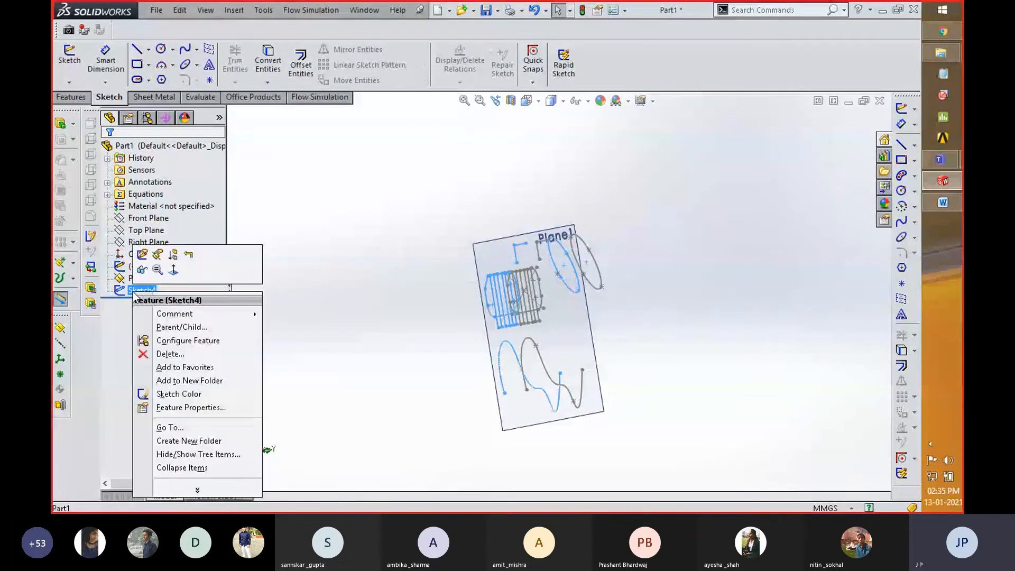
pyautogui.click(143, 255)
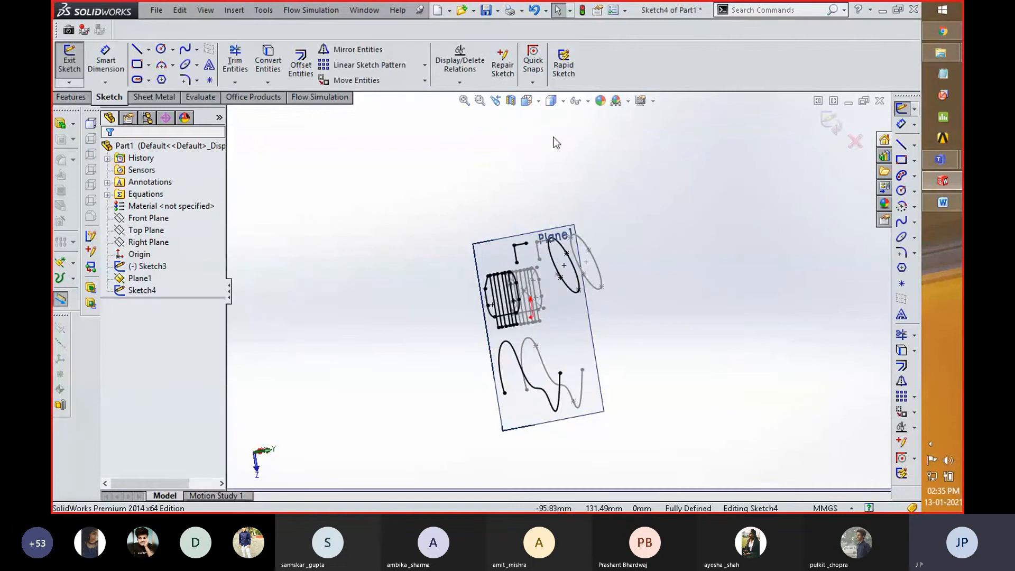
pyautogui.click(527, 100)
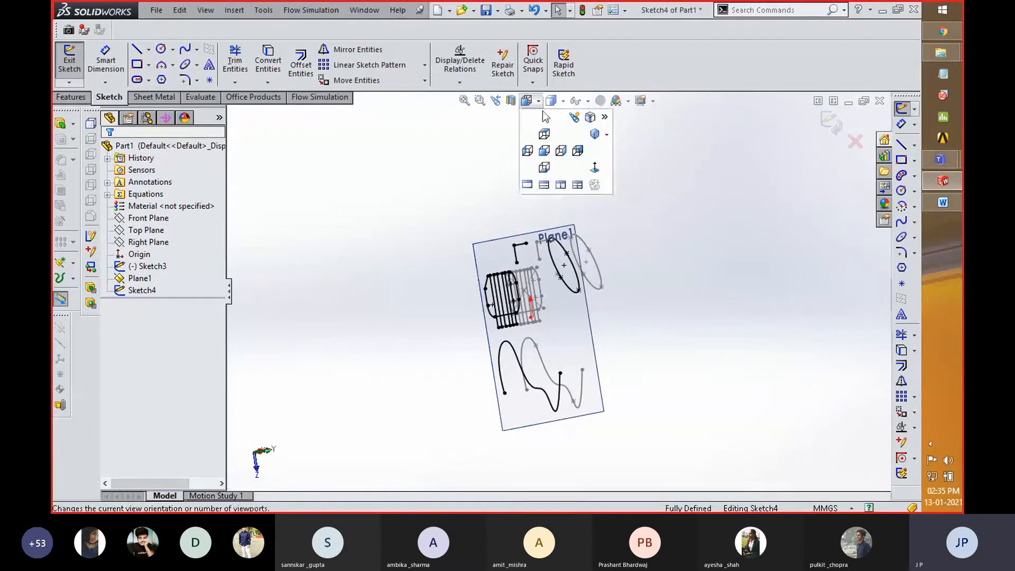
pyautogui.click(595, 168)
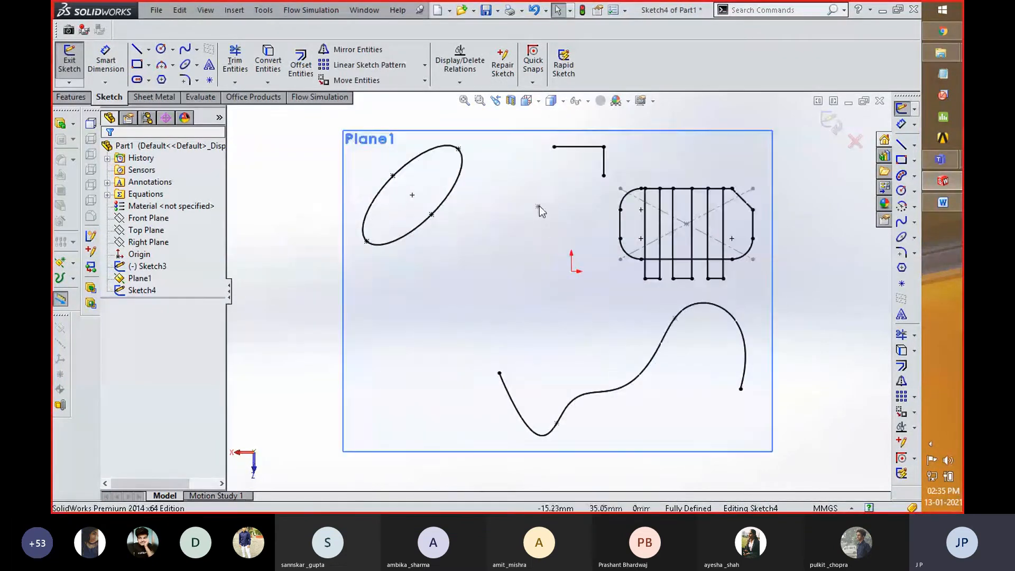
pyautogui.moveTo(564, 293)
pyautogui.mouseDown(button='middle')
pyautogui.moveTo(494, 322)
pyautogui.moveTo(493, 271)
pyautogui.mouseUp(button='middle')
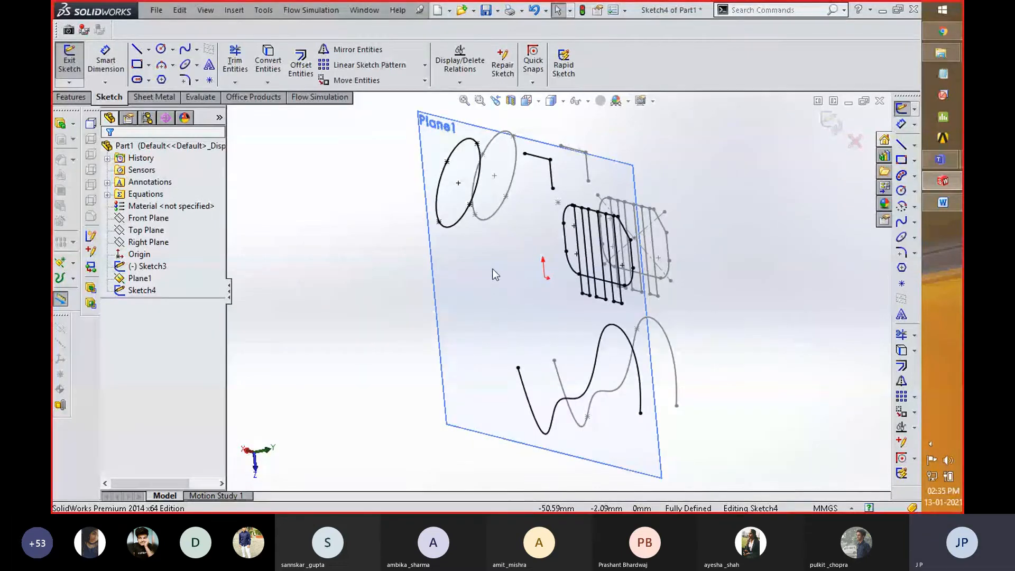
pyautogui.press('space')
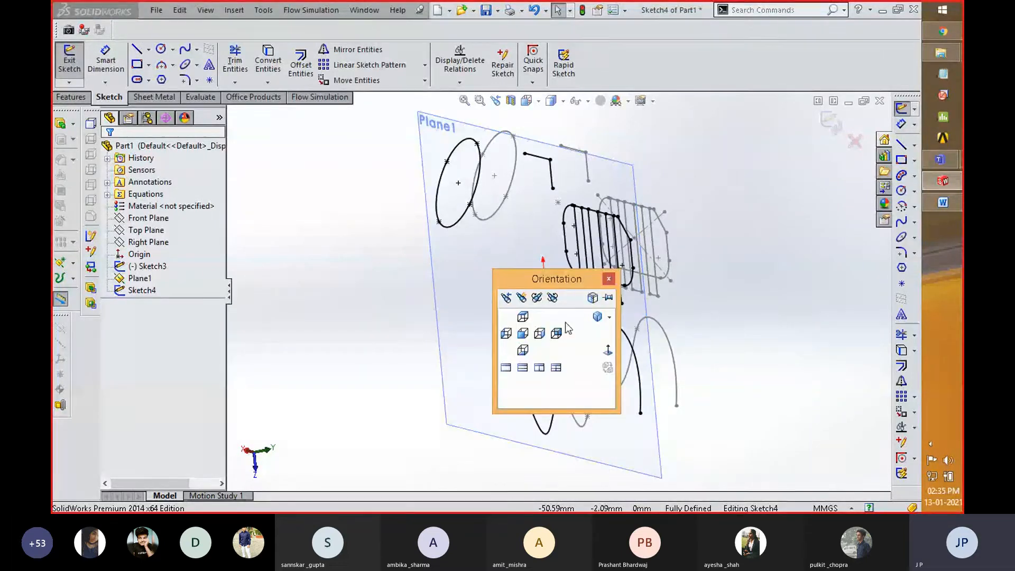
pyautogui.click(607, 351)
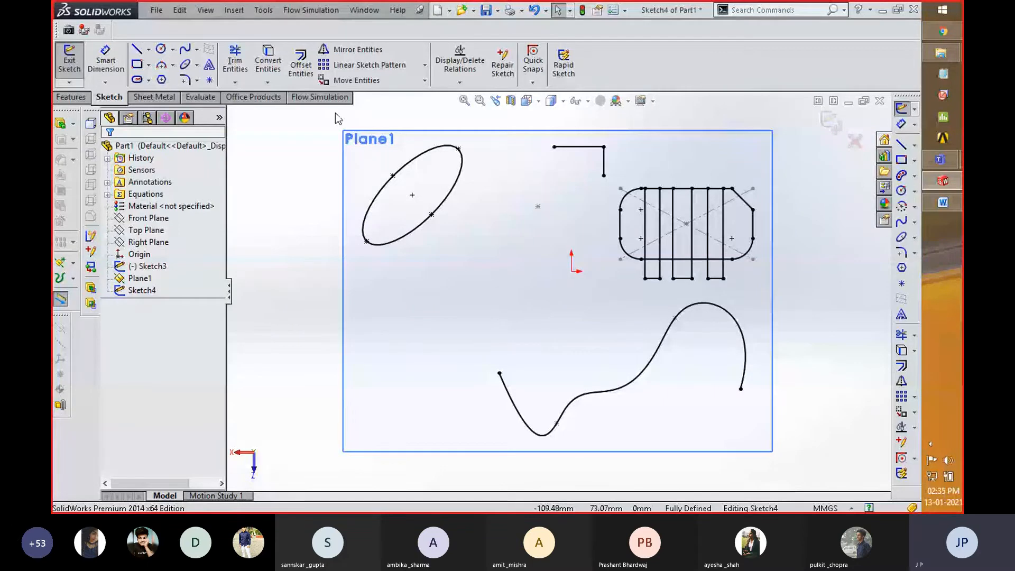
# - Offset the ellipse inward by 3 mm, with the direction reversed and a dimension added
pyautogui.click(300, 68)
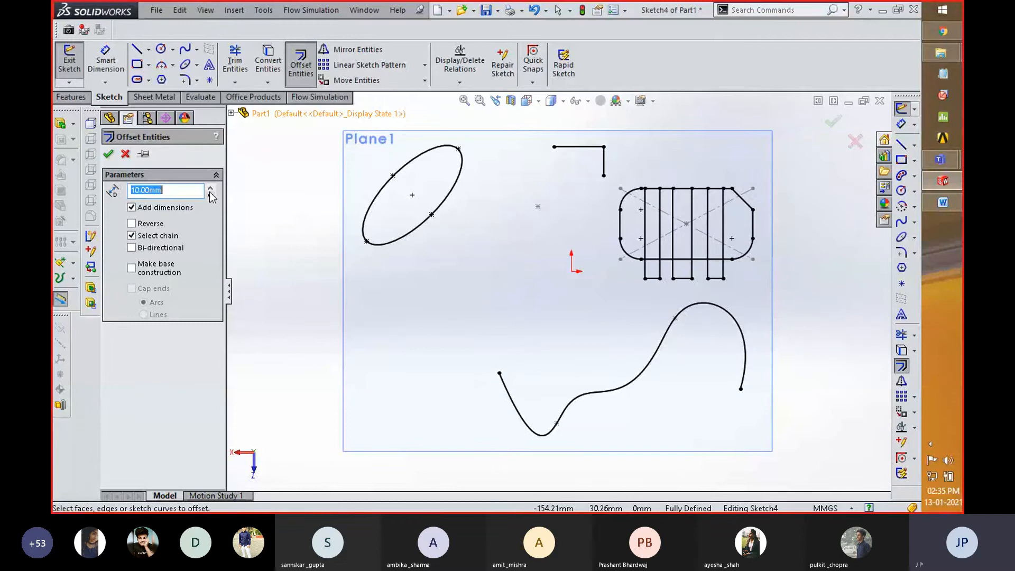
pyautogui.write('3')
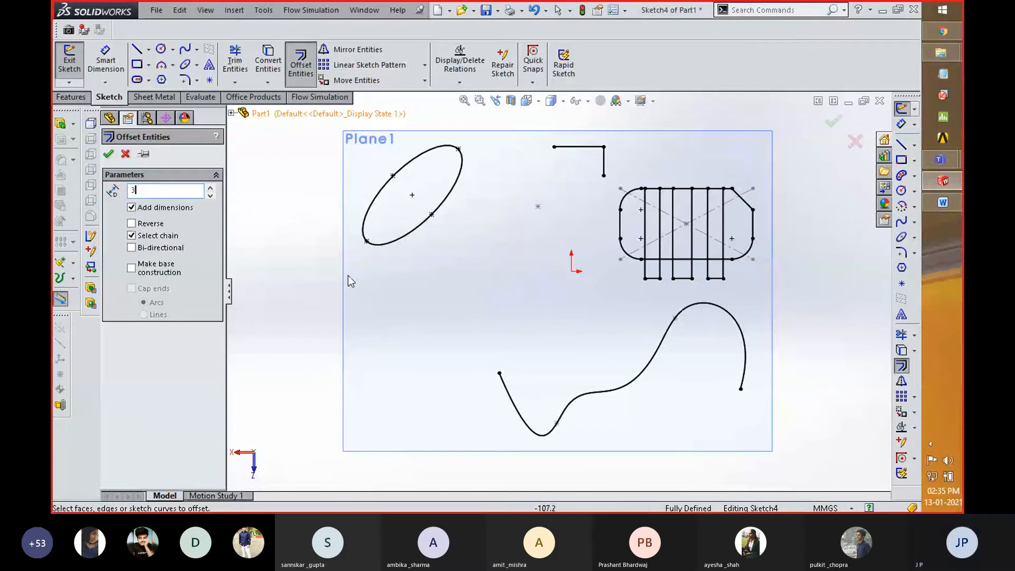
pyautogui.press('Return')
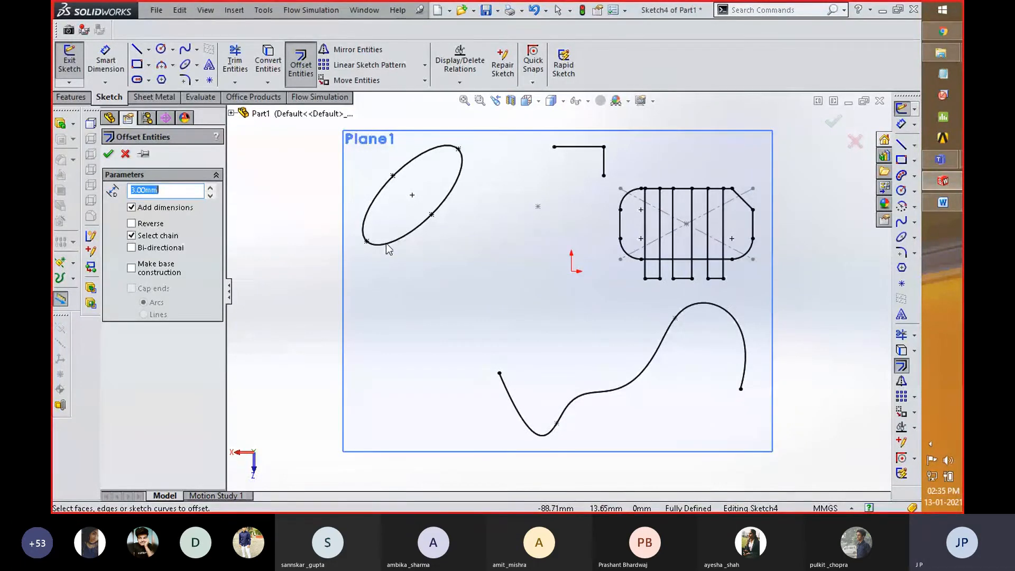
pyautogui.click(389, 244)
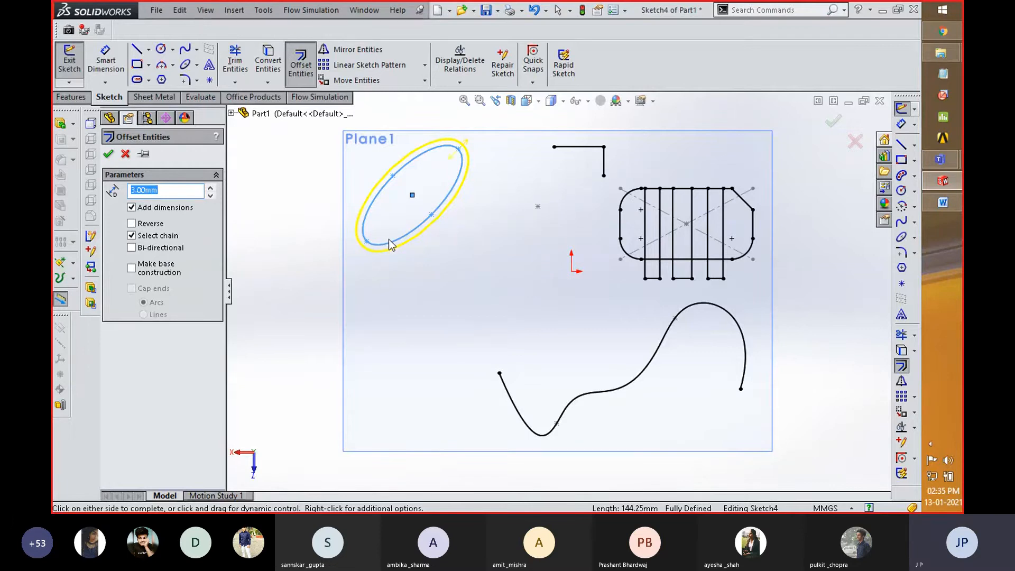
pyautogui.click(131, 224)
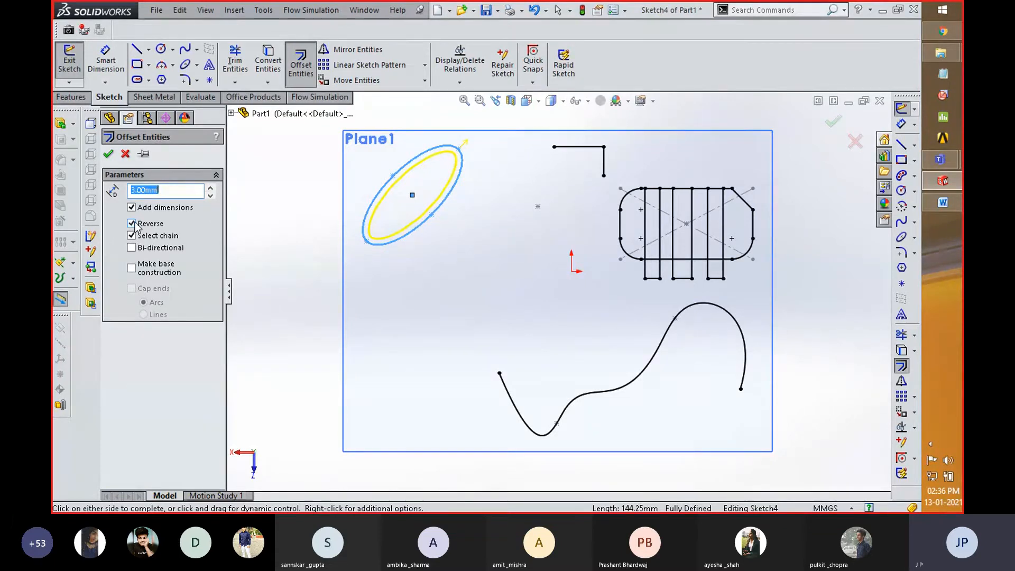
pyautogui.click(108, 154)
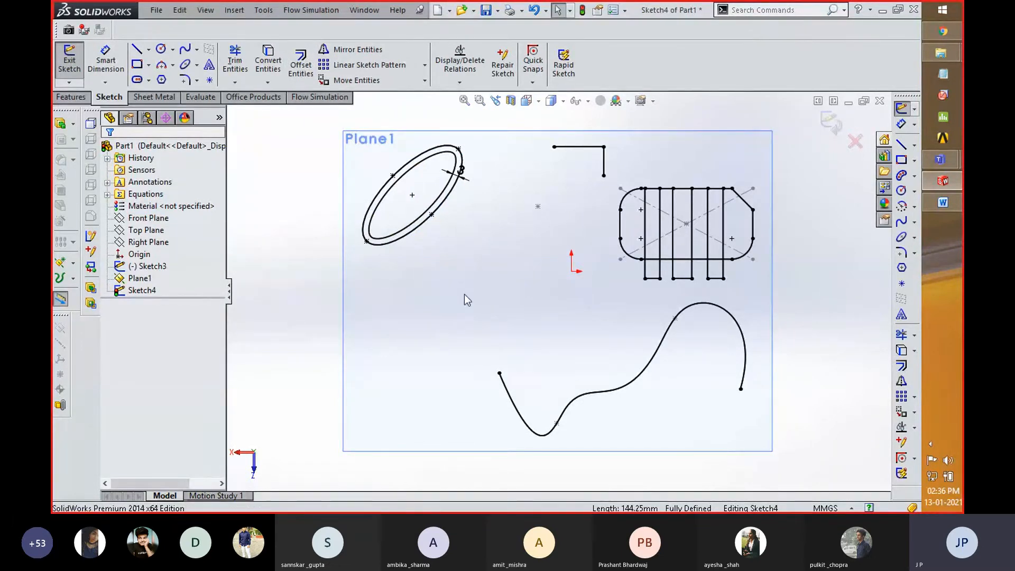
# - Sketch a vertical centerline about 74 mm long beside the rounded rectangle, outside the converted geometry
pyautogui.scroll(5, 406, 325)
pyautogui.scroll(-2, 674, 256)
pyautogui.scroll(-2, 675, 274)
pyautogui.scroll(1, 637, 288)
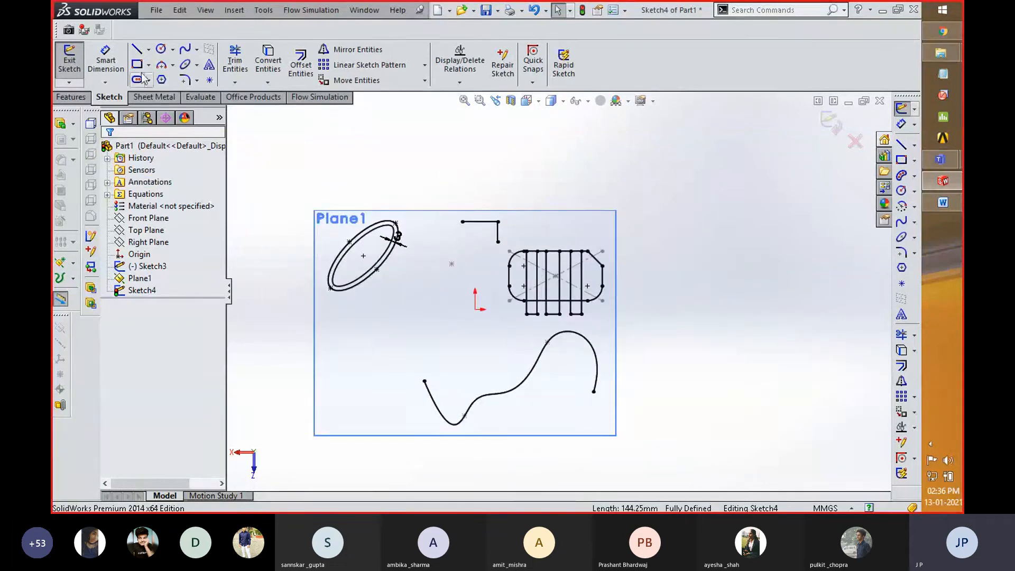
pyautogui.click(149, 49)
pyautogui.click(159, 80)
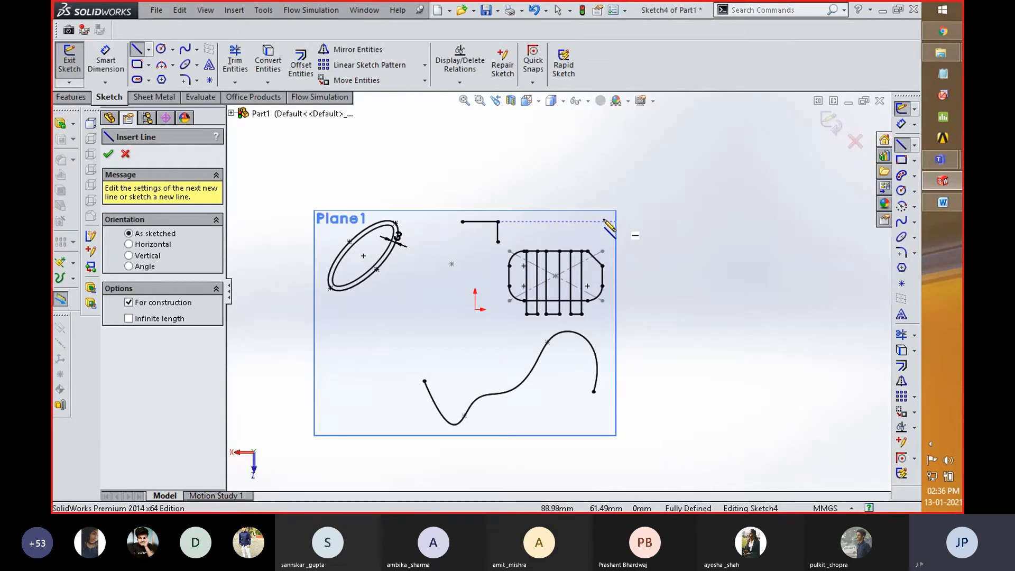
pyautogui.moveTo(628, 221); pyautogui.dragTo(629, 330)
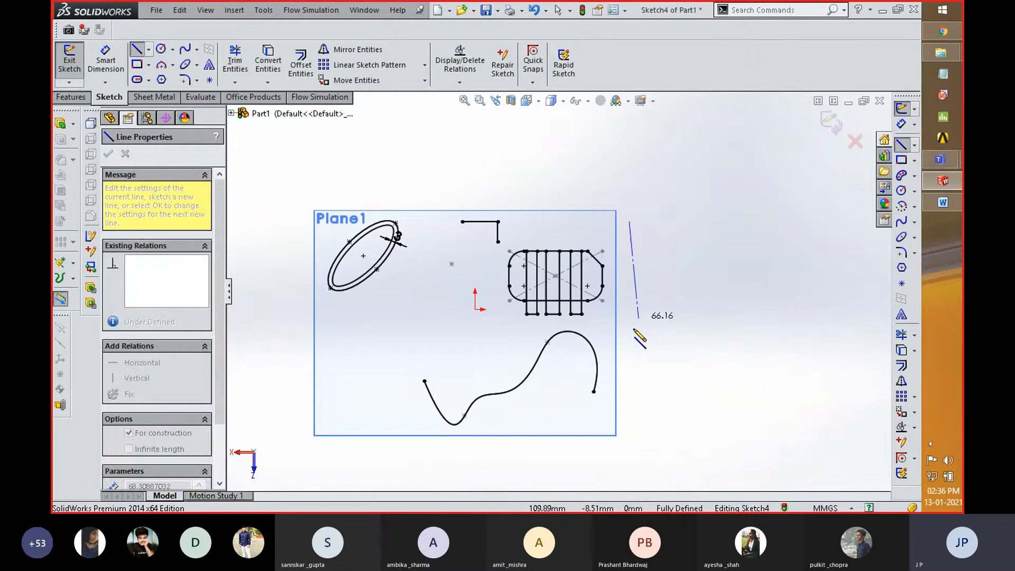
pyautogui.rightClick(681, 317)
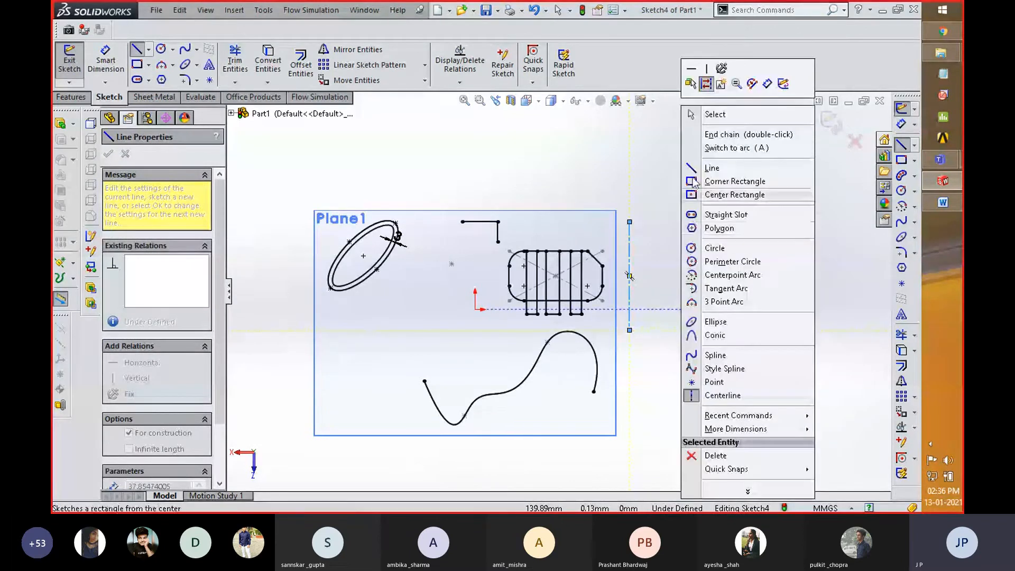
pyautogui.click(693, 134)
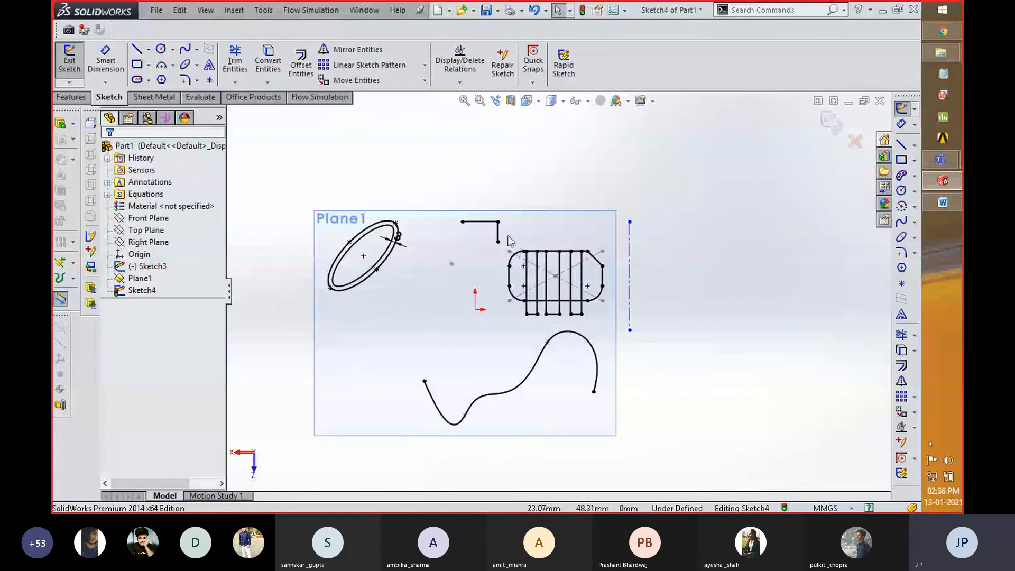
# - Inspect the existing relations of the two L-shaped lines and of the vertical centerline
pyautogui.moveTo(512, 200); pyautogui.dragTo(463, 252)
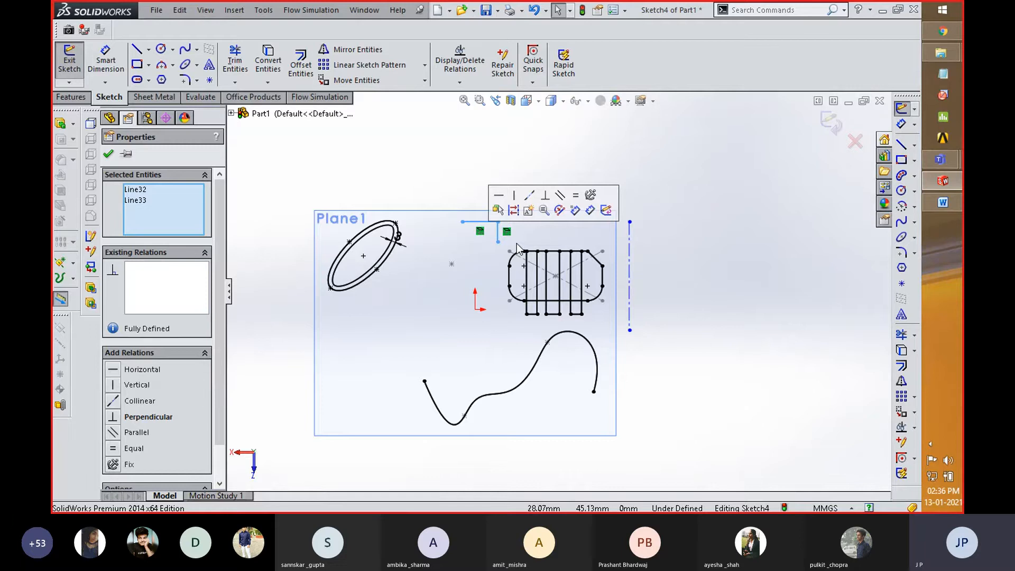
pyautogui.click(173, 299)
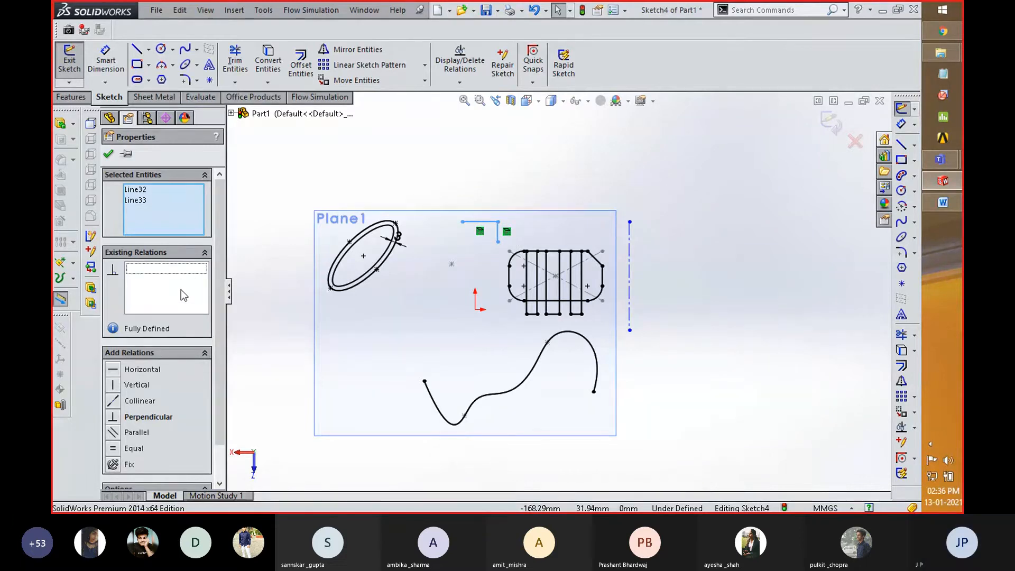
pyautogui.click(629, 255)
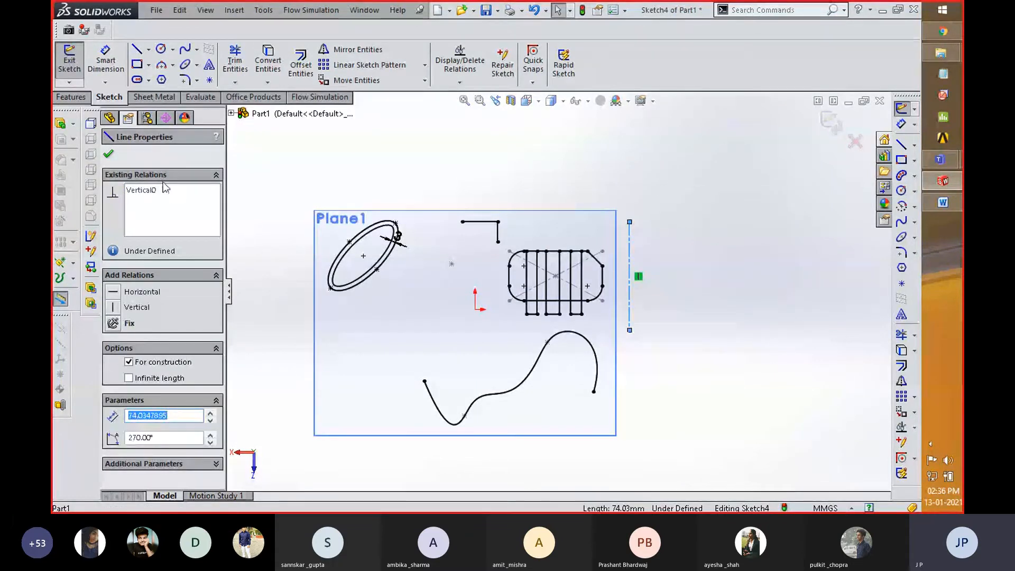
pyautogui.click(278, 159)
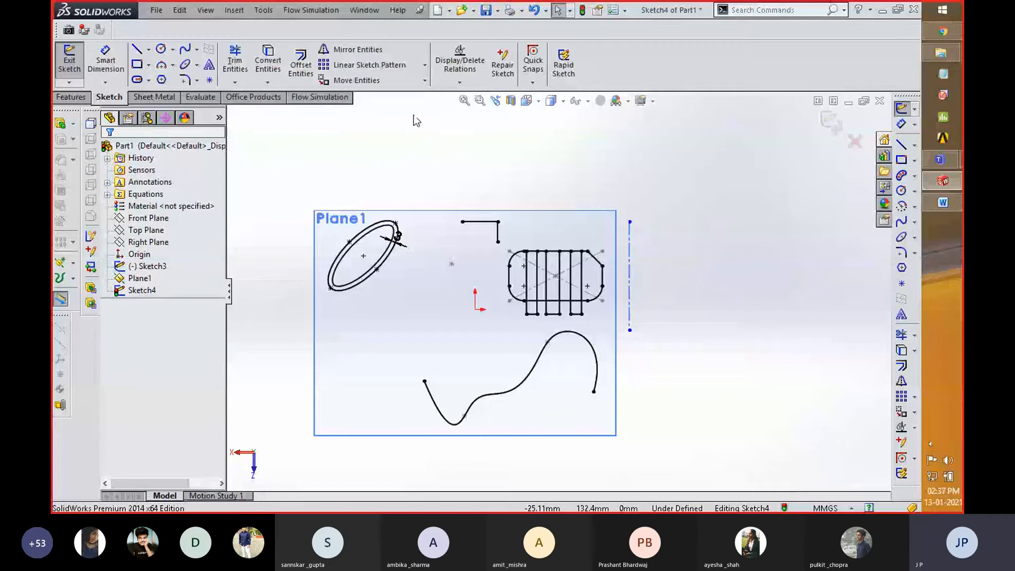
# - Clear the preselected lines and arc from Mirror Entities and mirror a copy of the spline about the vertical centerline
pyautogui.moveTo(529, 211)
pyautogui.mouseDown()
pyautogui.moveTo(492, 240)
pyautogui.moveTo(474, 226)
pyautogui.moveTo(531, 198)
pyautogui.moveTo(568, 196)
pyautogui.mouseUp()
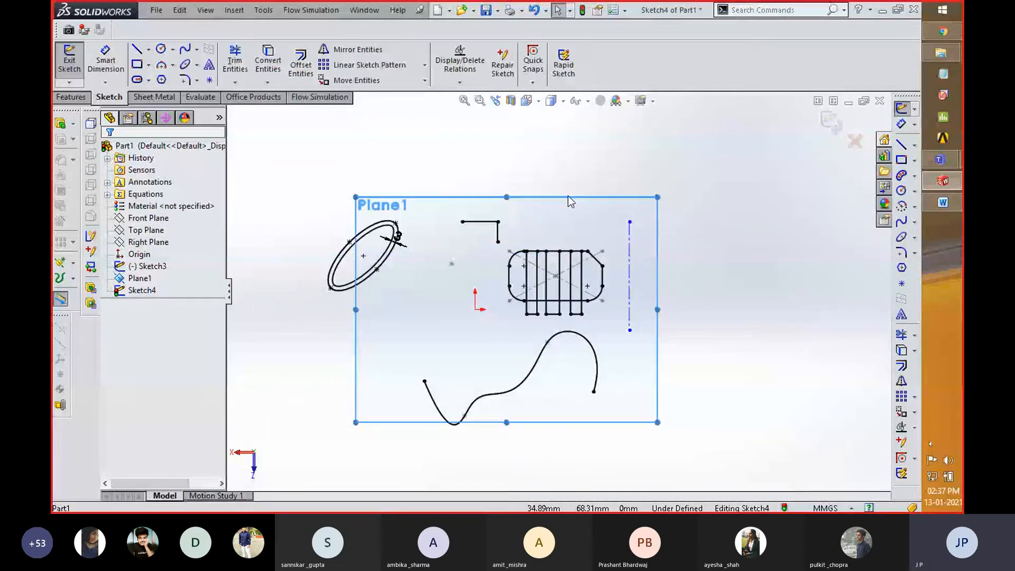
pyautogui.moveTo(513, 216); pyautogui.dragTo(453, 253)
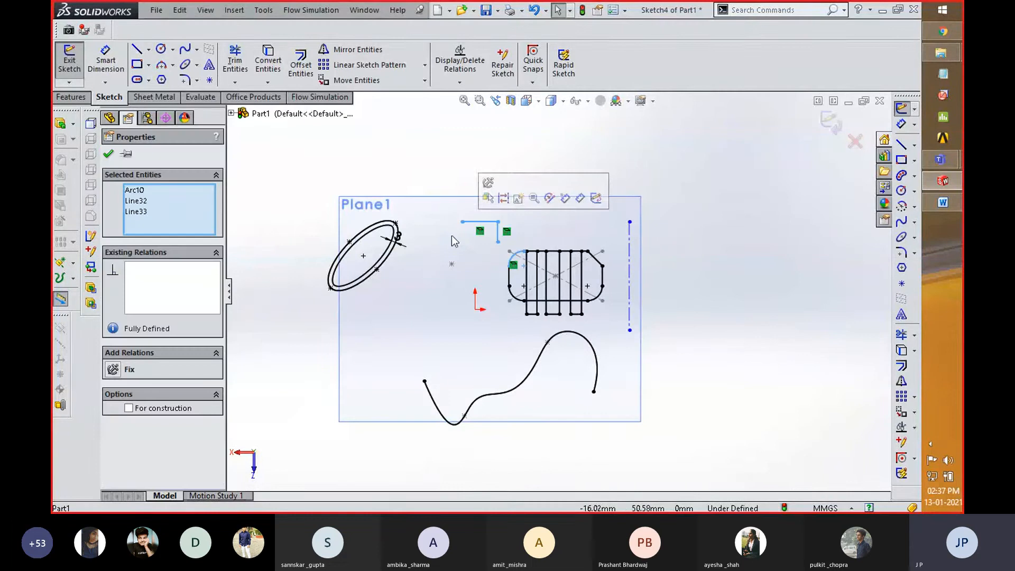
pyautogui.click(345, 49)
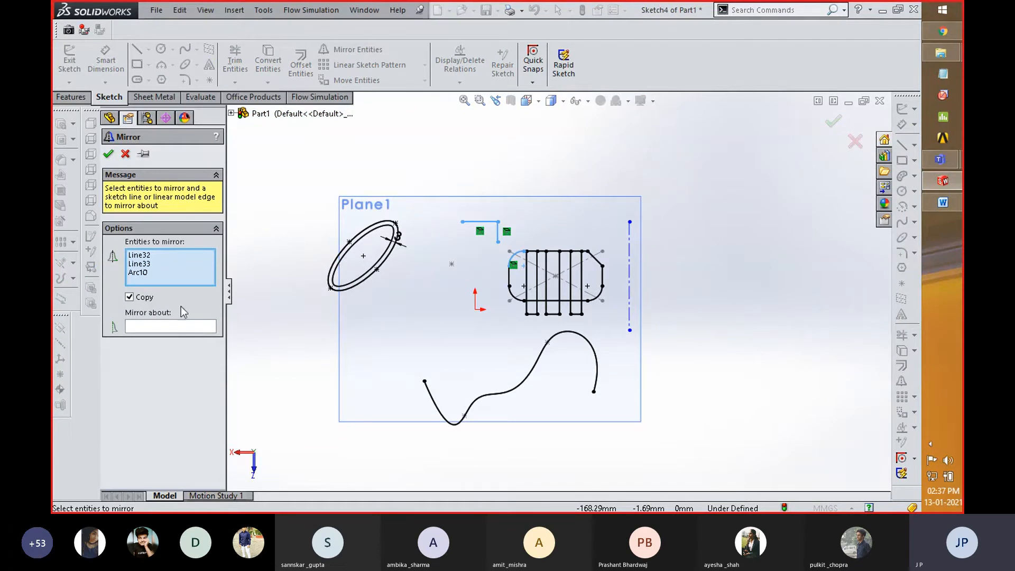
pyautogui.rightClick(152, 269)
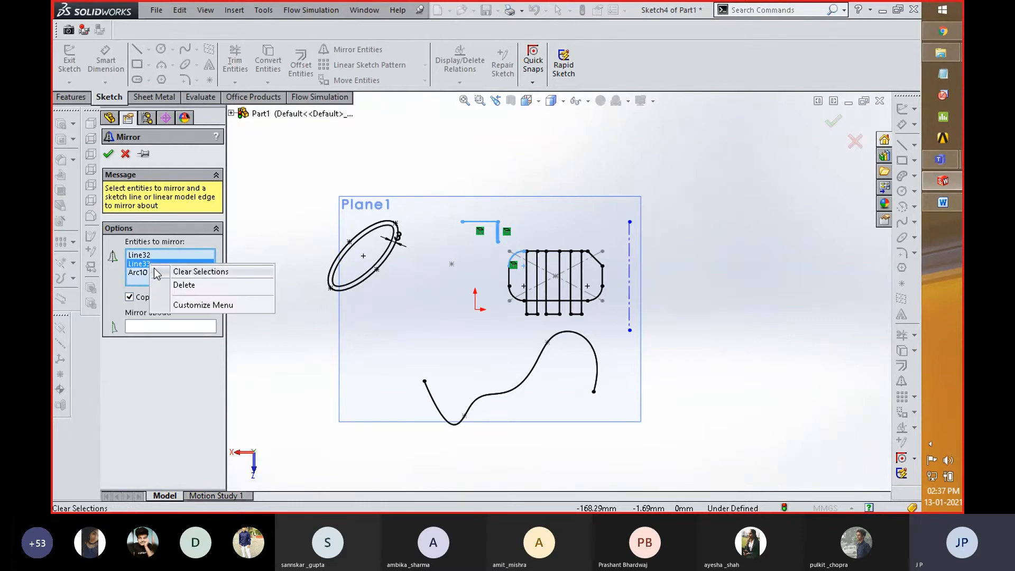
pyautogui.click(199, 271)
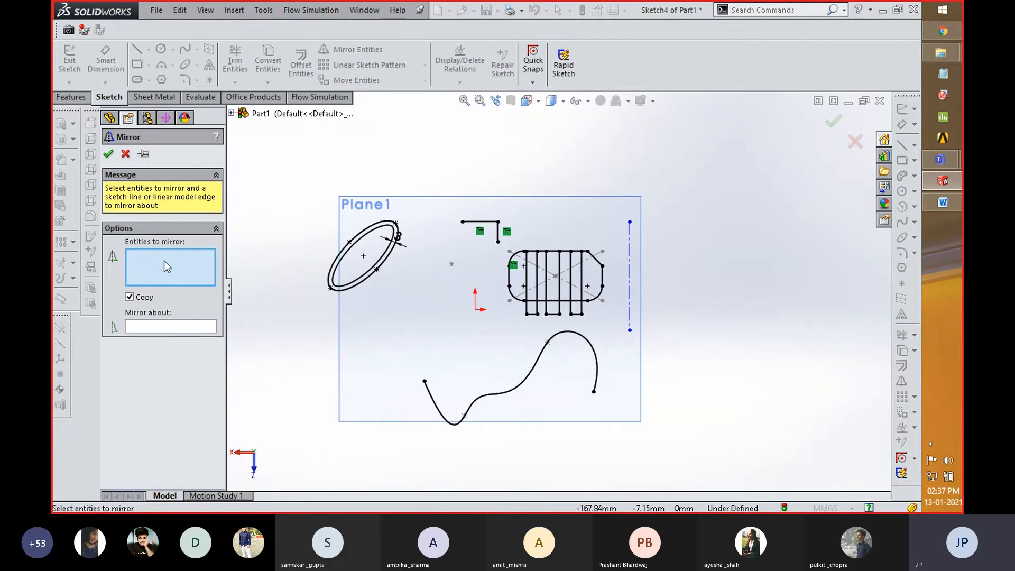
pyautogui.click(477, 404)
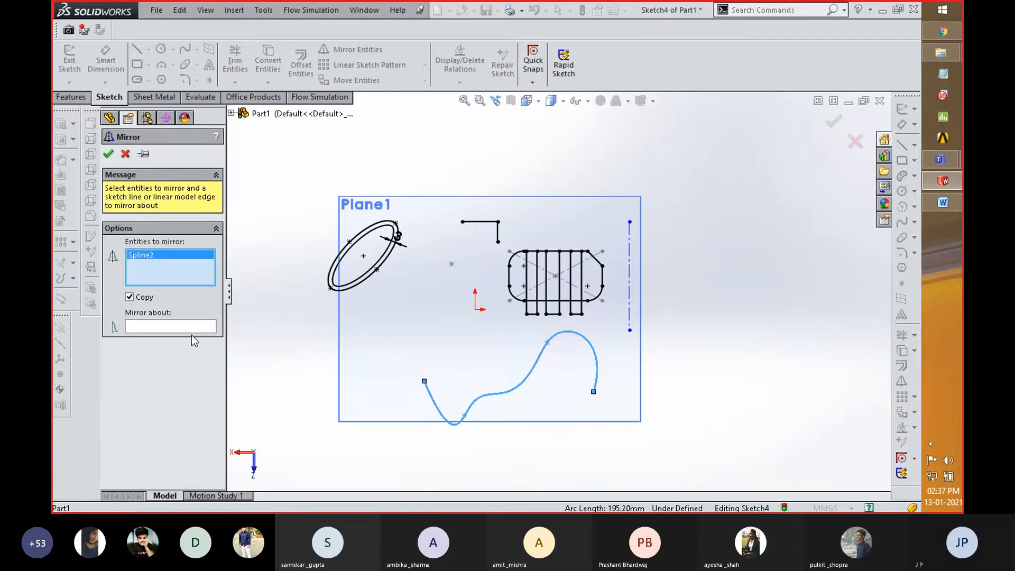
pyautogui.click(175, 327)
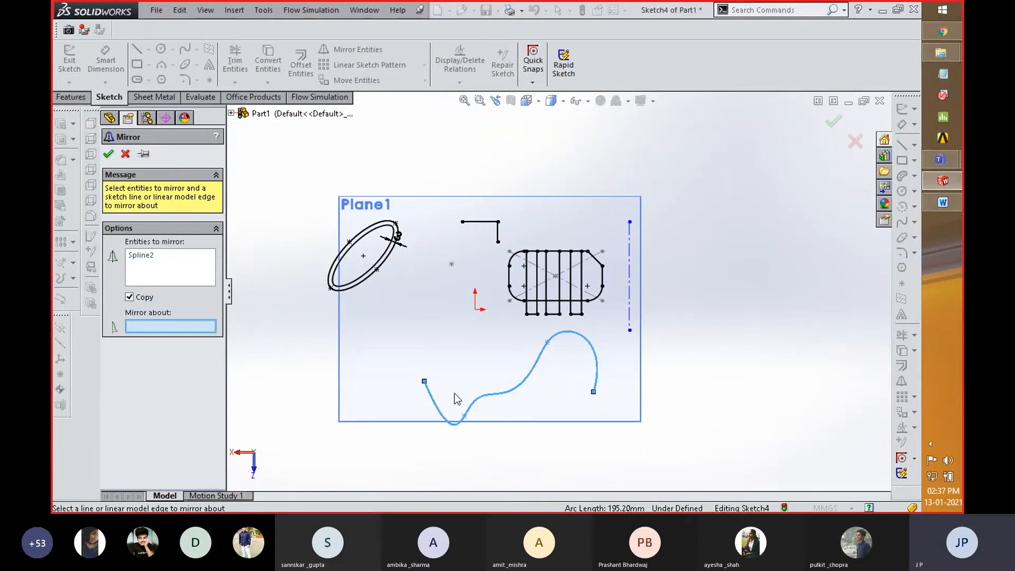
pyautogui.click(629, 299)
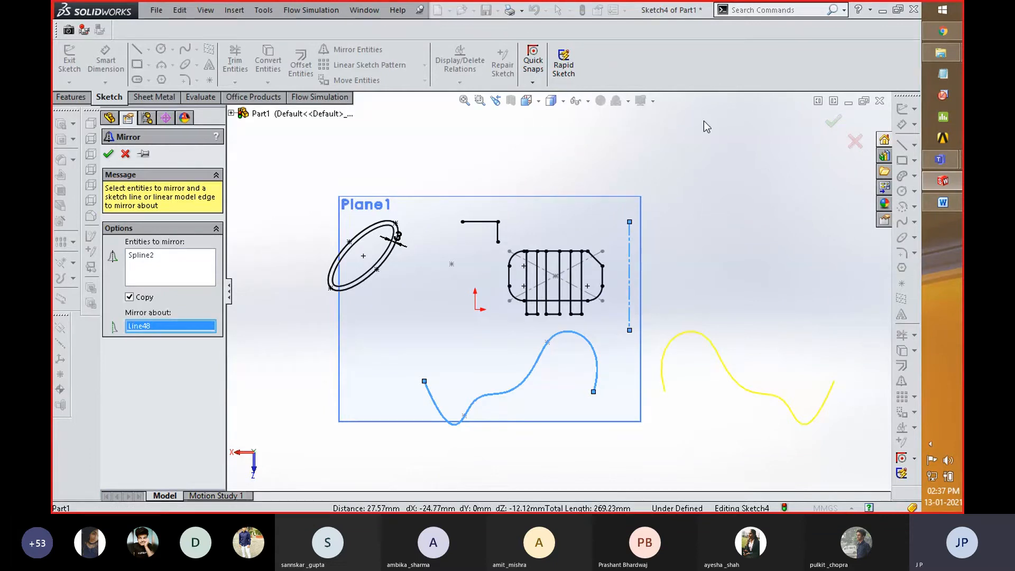
pyautogui.click(833, 122)
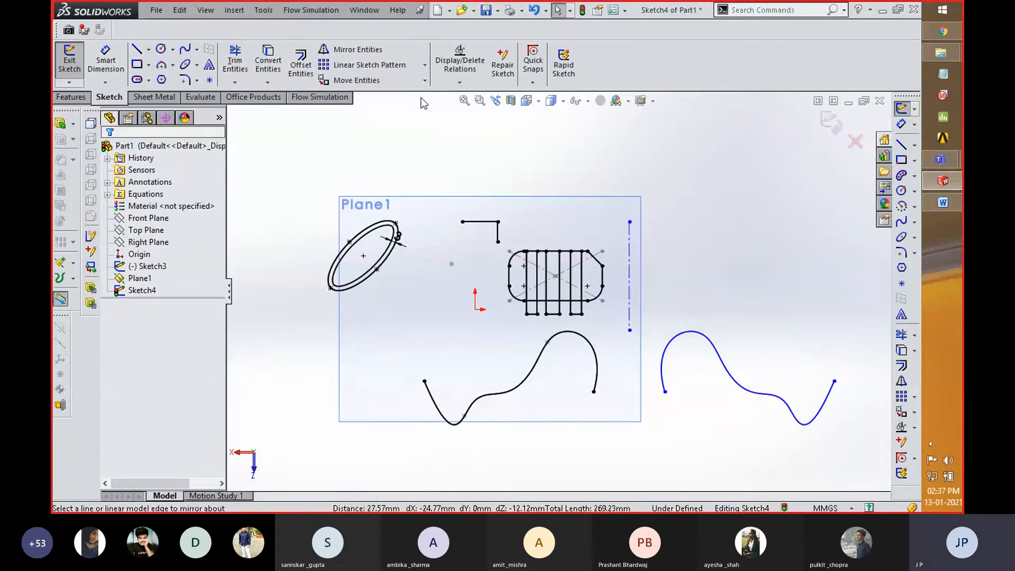
# - Delete all entities in Sketch4 and exit the sketch, discarding its changes
pyautogui.press('z')
pyautogui.moveTo(768, 178)
pyautogui.mouseDown()
pyautogui.moveTo(708, 378)
pyautogui.moveTo(349, 434)
pyautogui.mouseUp()
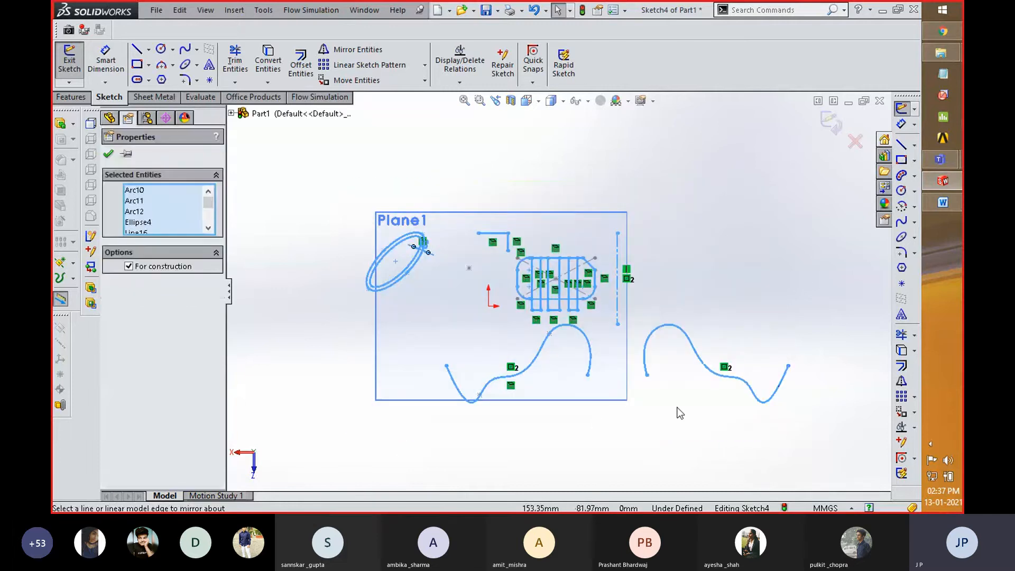
pyautogui.press('Escape')
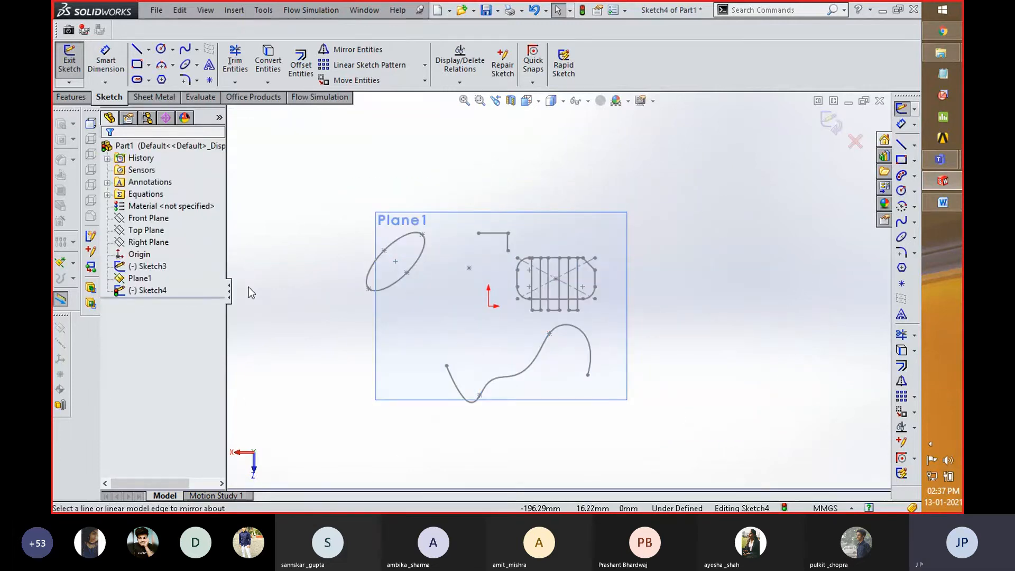
pyautogui.rightClick(144, 290)
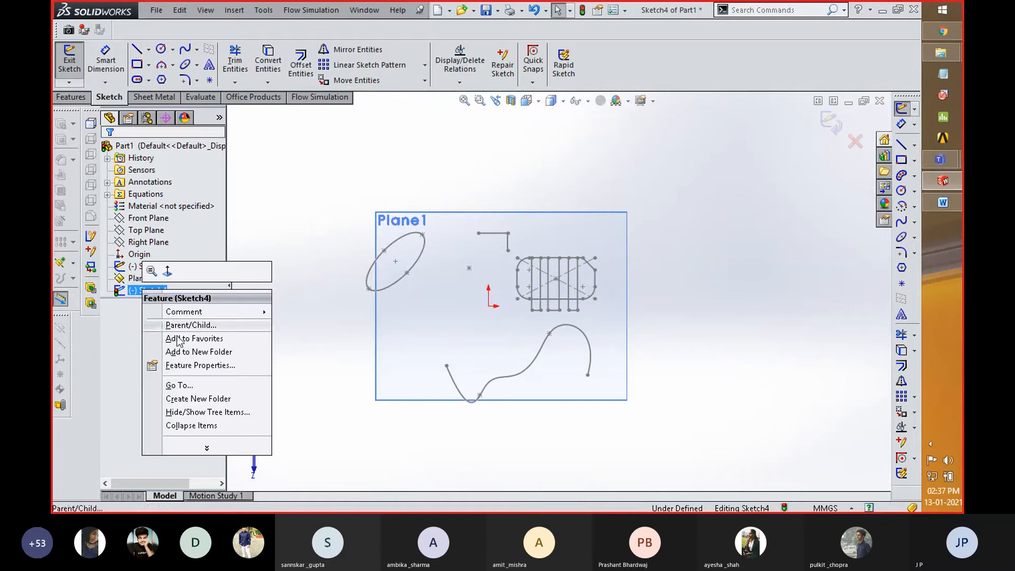
pyautogui.click(853, 142)
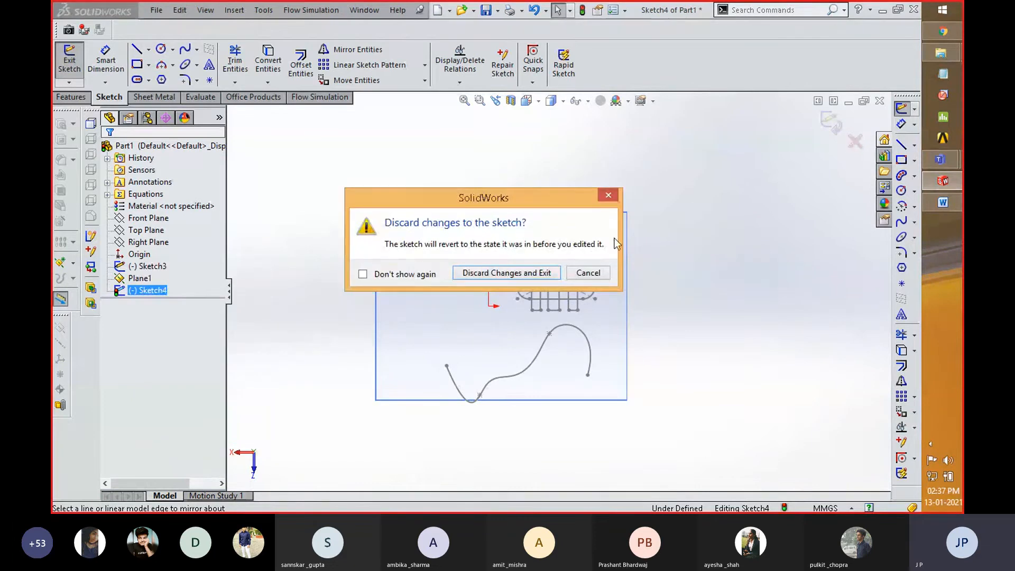
pyautogui.click(531, 273)
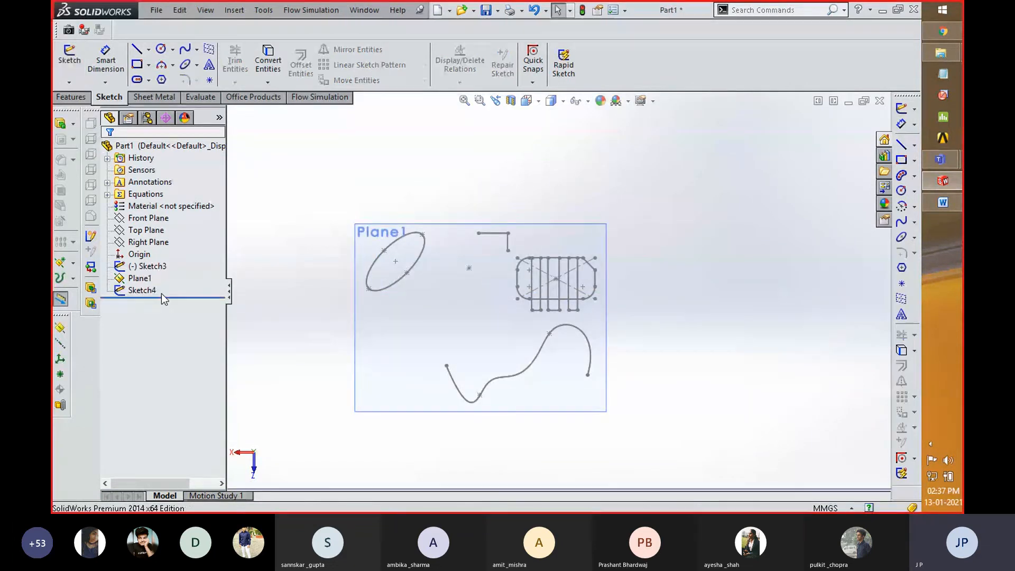
# - Delete Sketch4 and the offset reference plane Plane1 from the part
pyautogui.rightClick(147, 290)
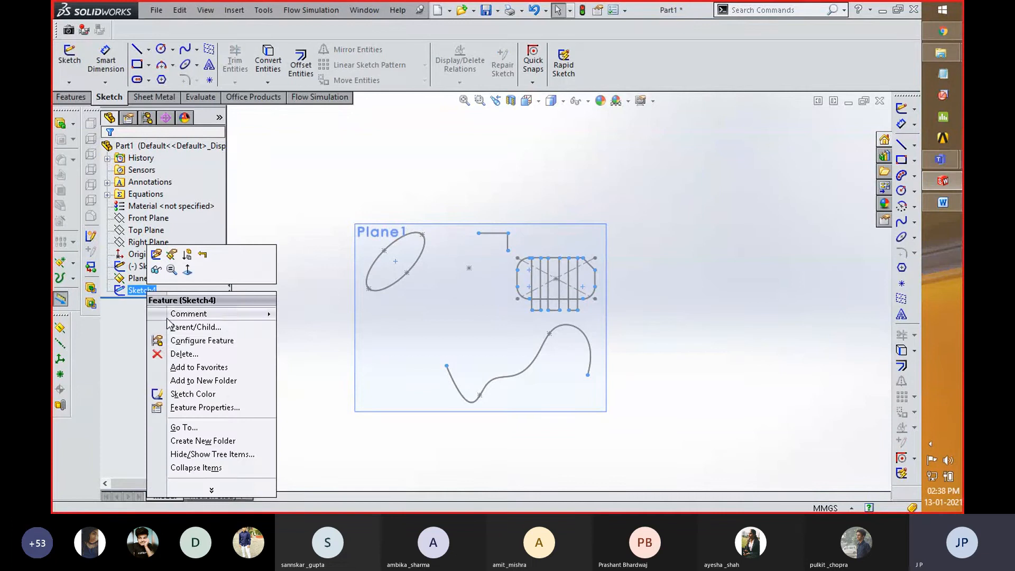
pyautogui.click(184, 353)
pyautogui.click(593, 186)
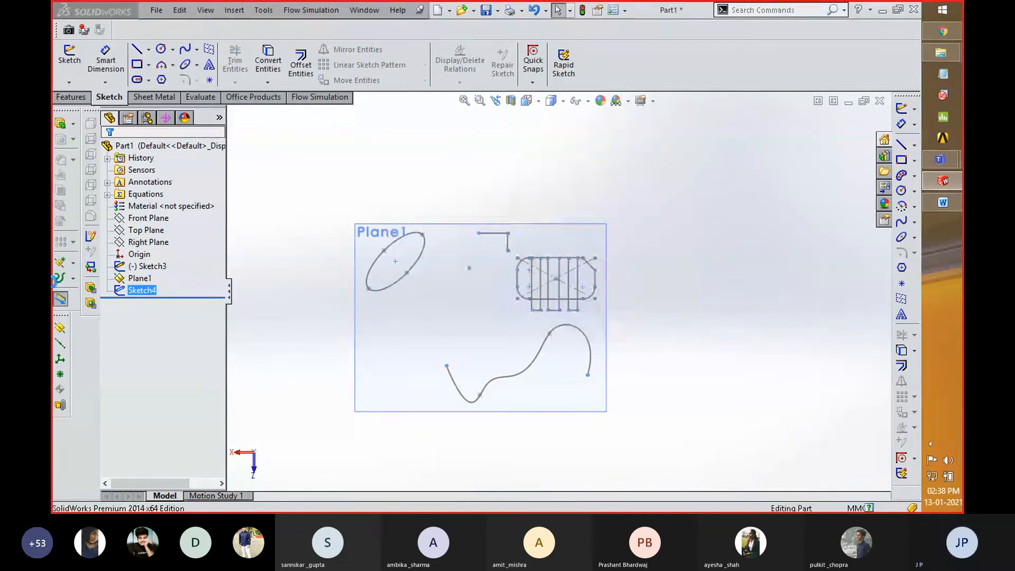
pyautogui.rightClick(140, 279)
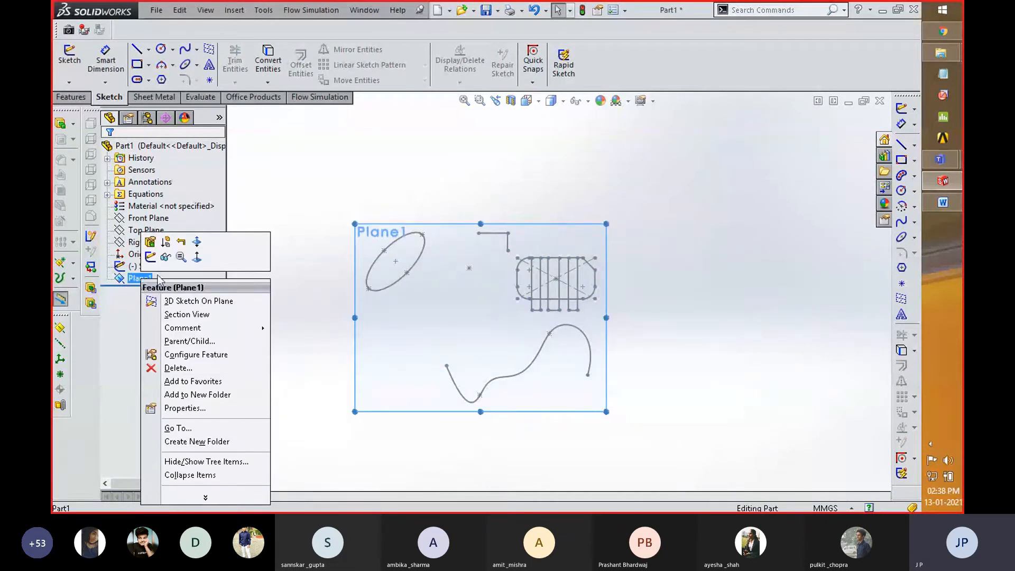
pyautogui.click(176, 368)
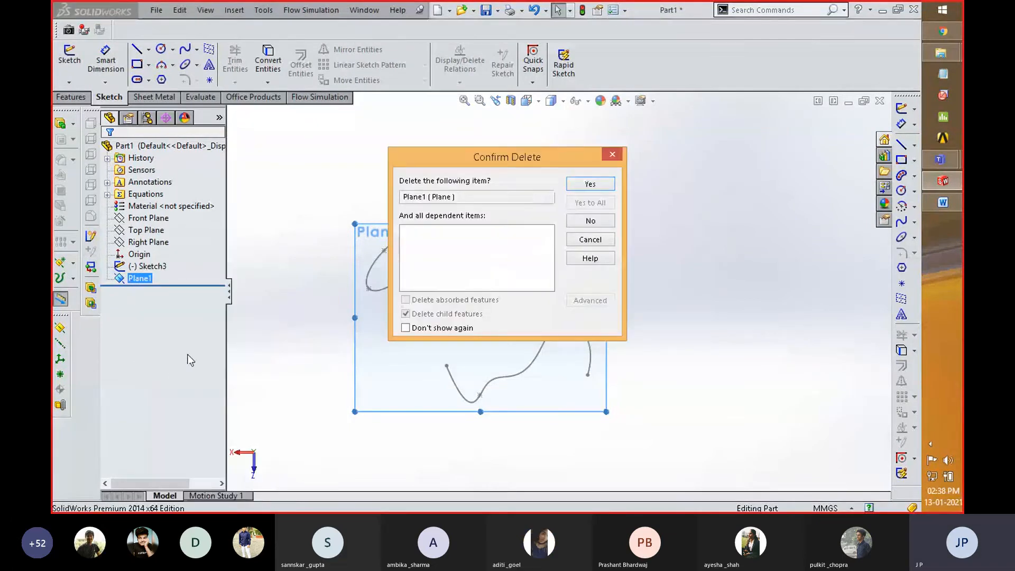
pyautogui.click(584, 185)
# - Open Sketch3 for editing
pyautogui.click(151, 267)
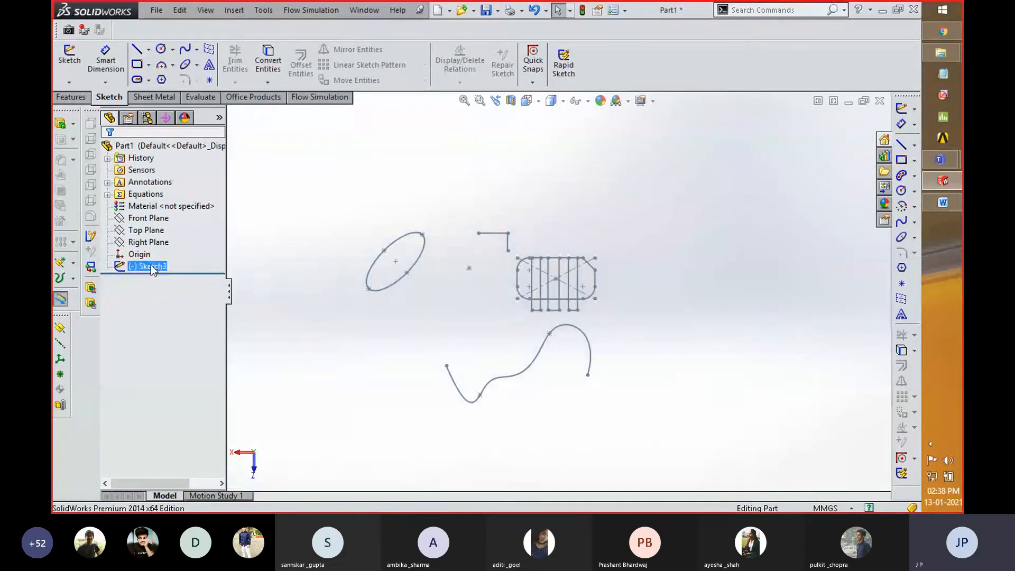
pyautogui.rightClick(151, 266)
pyautogui.click(158, 227)
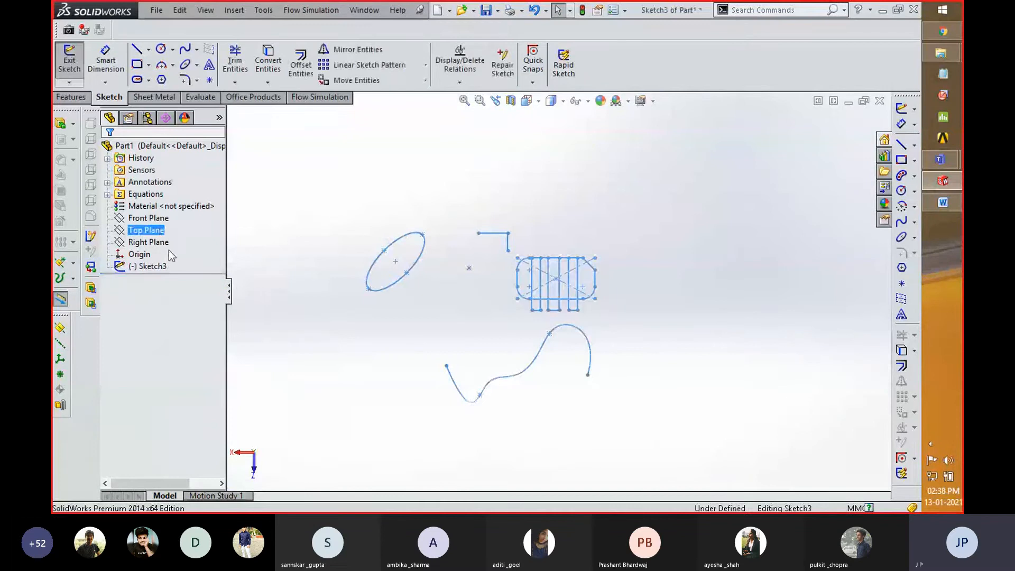
# - Delete the spline and all remaining entities of Sketch3, confirming removal of the associated dimensions and references
pyautogui.moveTo(693, 335); pyautogui.dragTo(448, 422)
pyautogui.press('Delete')
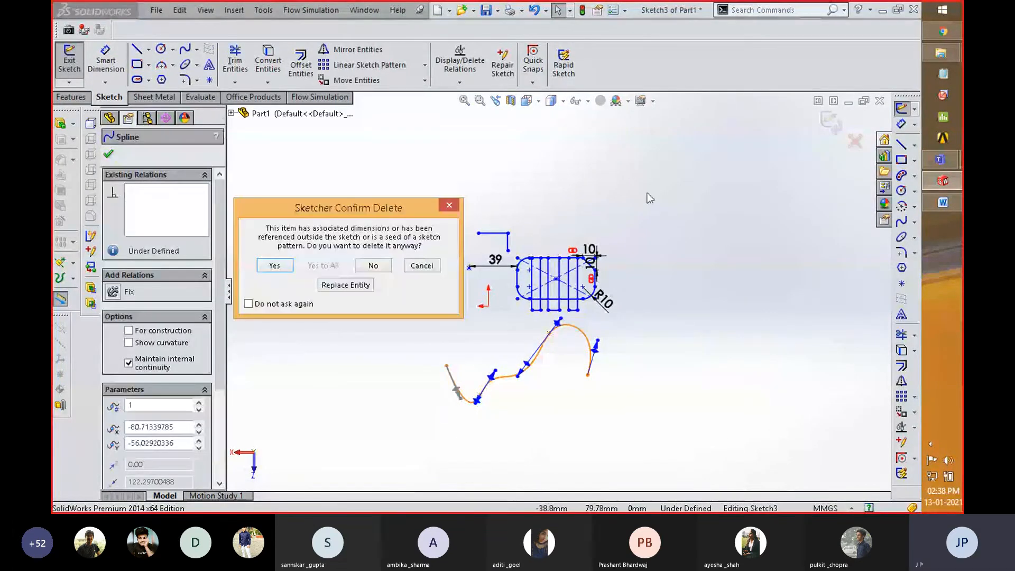
pyautogui.click(274, 265)
pyautogui.moveTo(683, 167)
pyautogui.mouseDown()
pyautogui.moveTo(358, 347)
pyautogui.moveTo(294, 344)
pyautogui.mouseUp()
pyautogui.press('Delete')
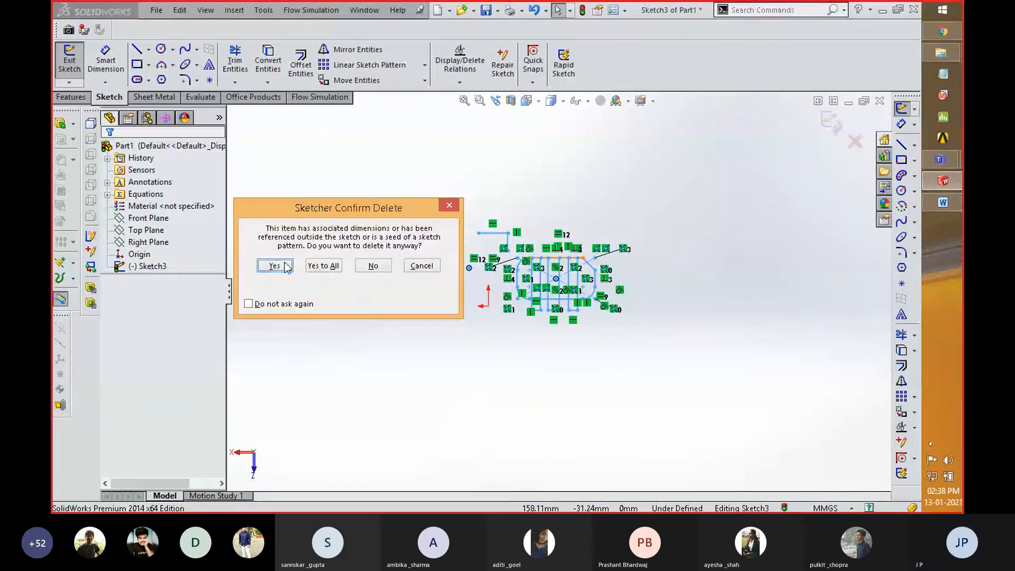
pyautogui.click(323, 266)
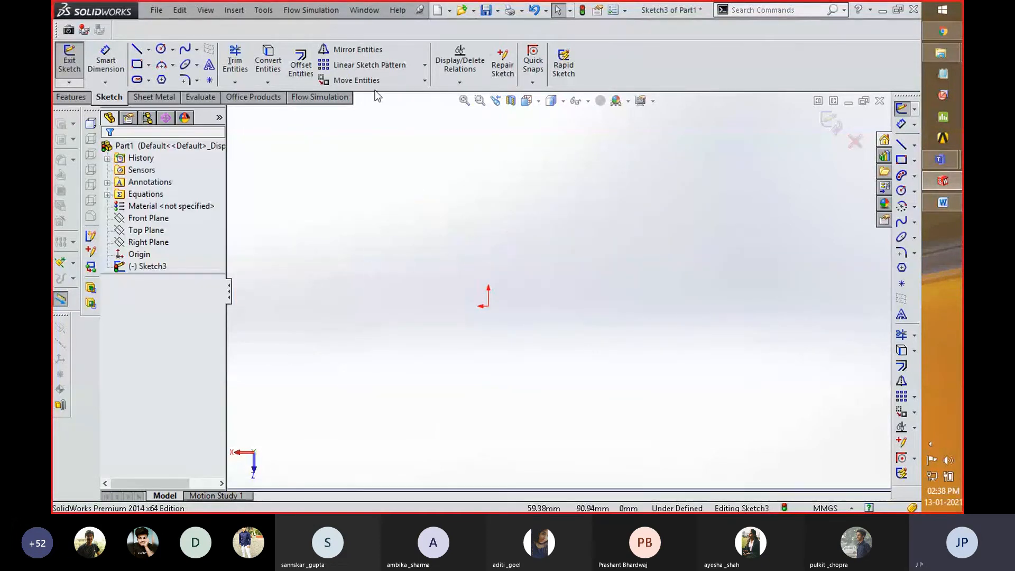
# - Draw a circle of about 10.7 mm radius centered on the sketch origin
pyautogui.click(425, 65)
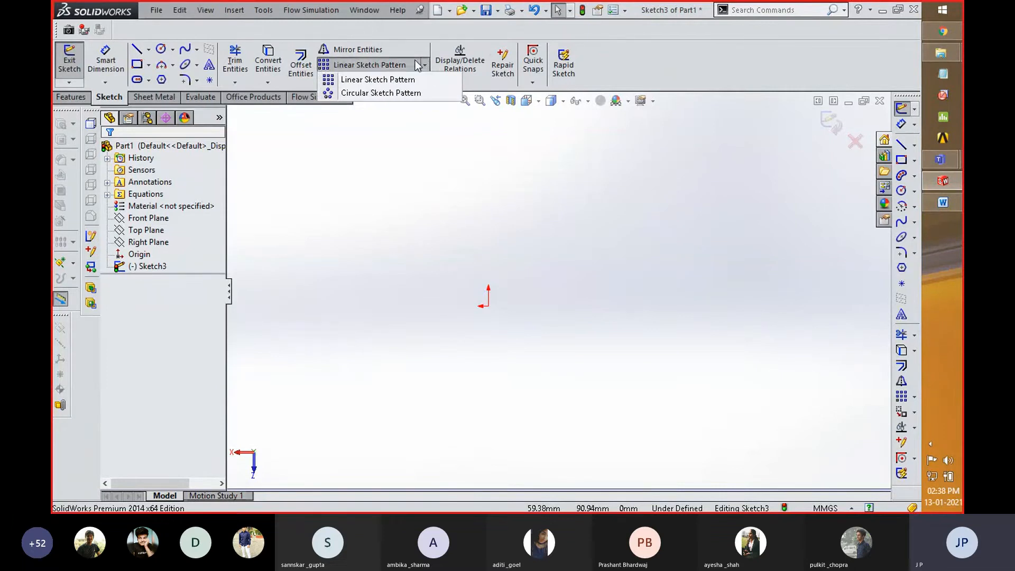
pyautogui.click(329, 199)
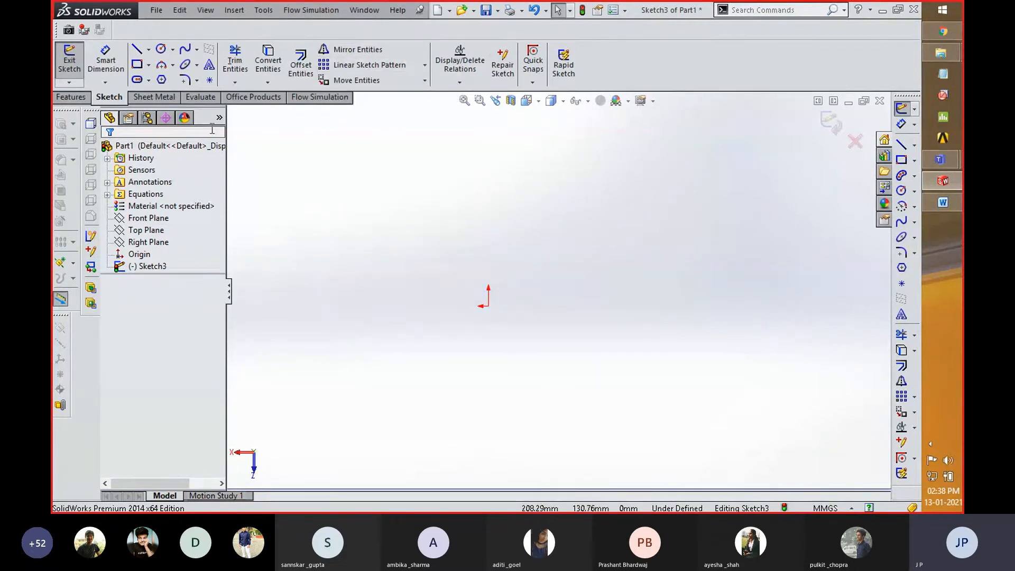
pyautogui.click(160, 49)
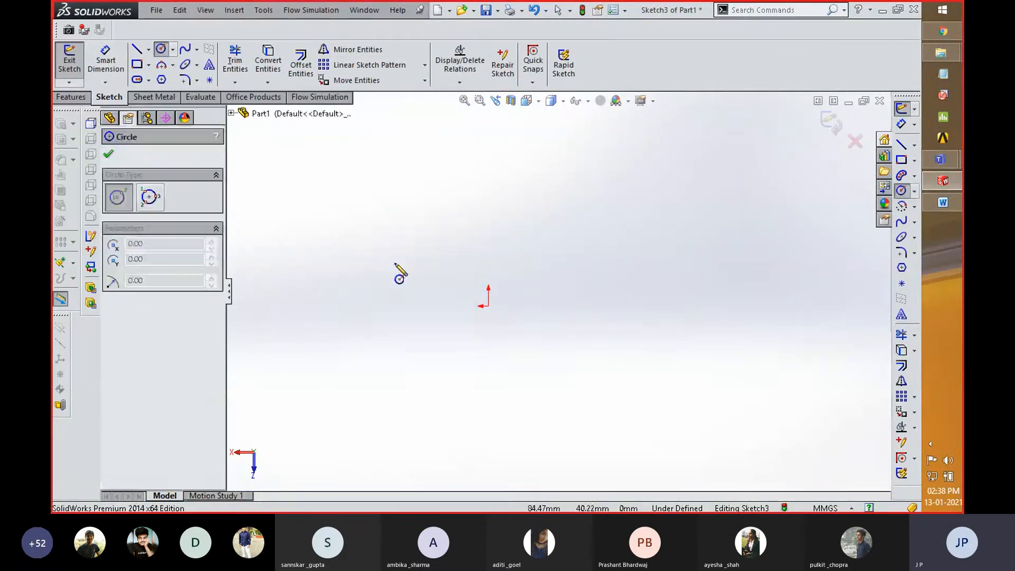
pyautogui.click(489, 306)
pyautogui.click(500, 313)
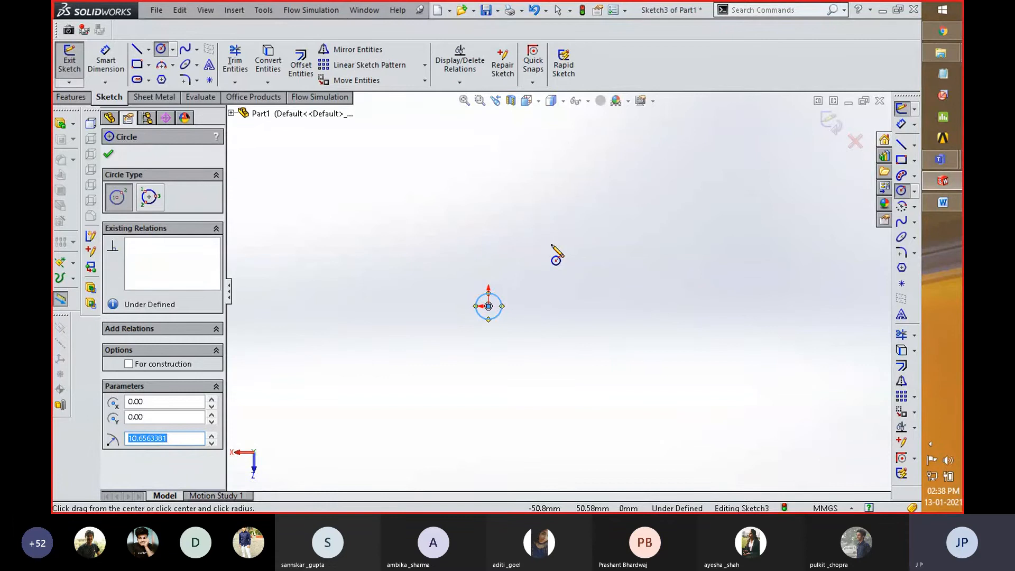
# - Start a linear sketch pattern of the circle along the X-axis with 20 mm spacing
pyautogui.click(424, 66)
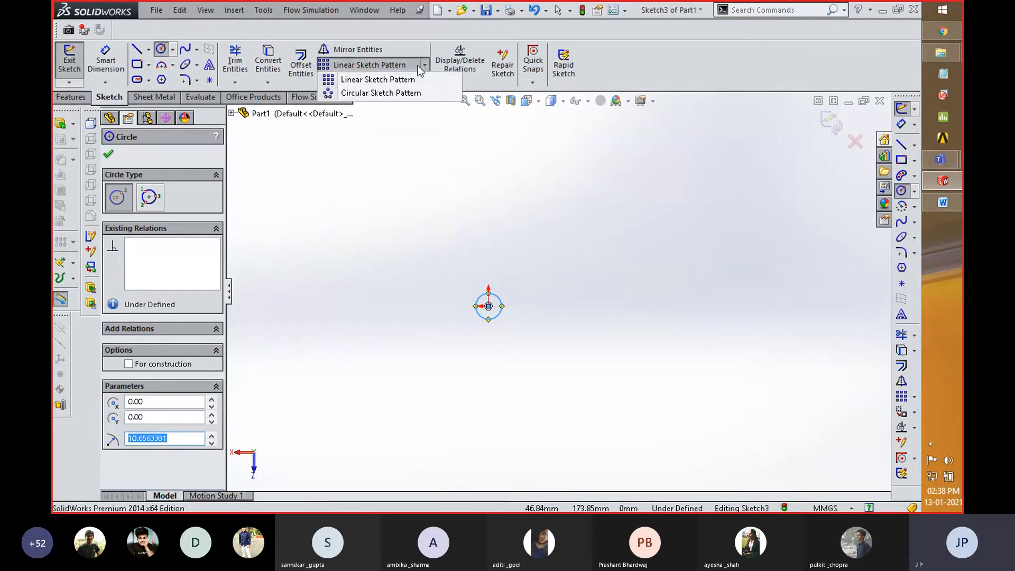
pyautogui.click(389, 81)
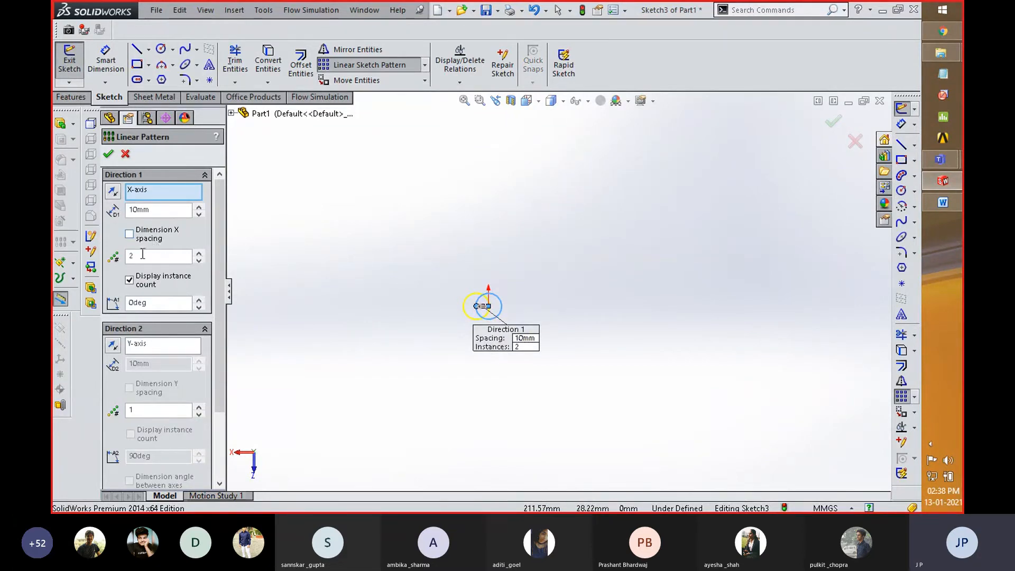
pyautogui.moveTo(158, 208); pyautogui.dragTo(129, 207)
pyautogui.write('20')
pyautogui.press('Return')
pyautogui.scroll(-5, 459, 307)
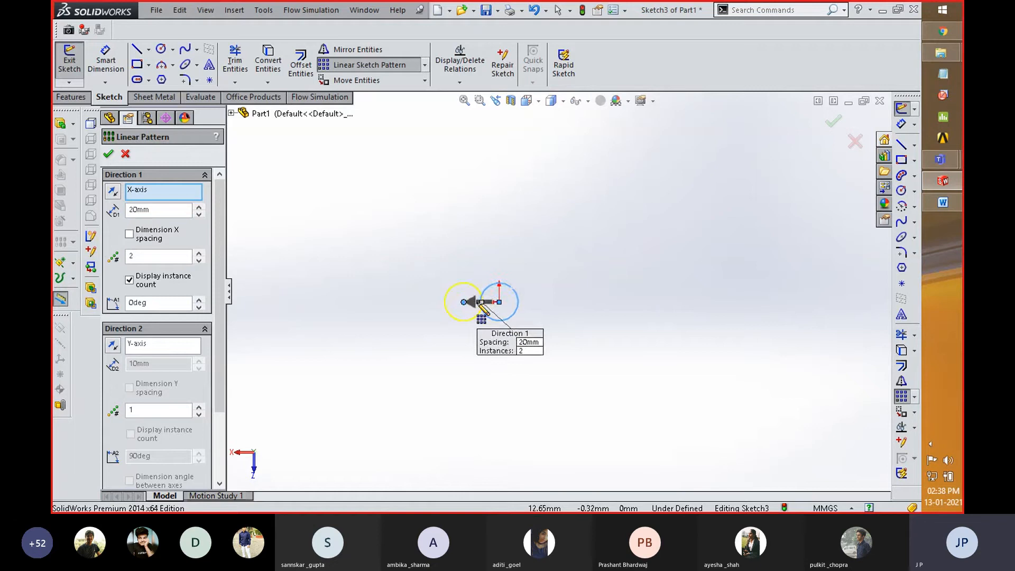
# - Set the linear pattern's Direction 1 spacing to 30 mm and its number of instances to 10
pyautogui.doubleClick(160, 209)
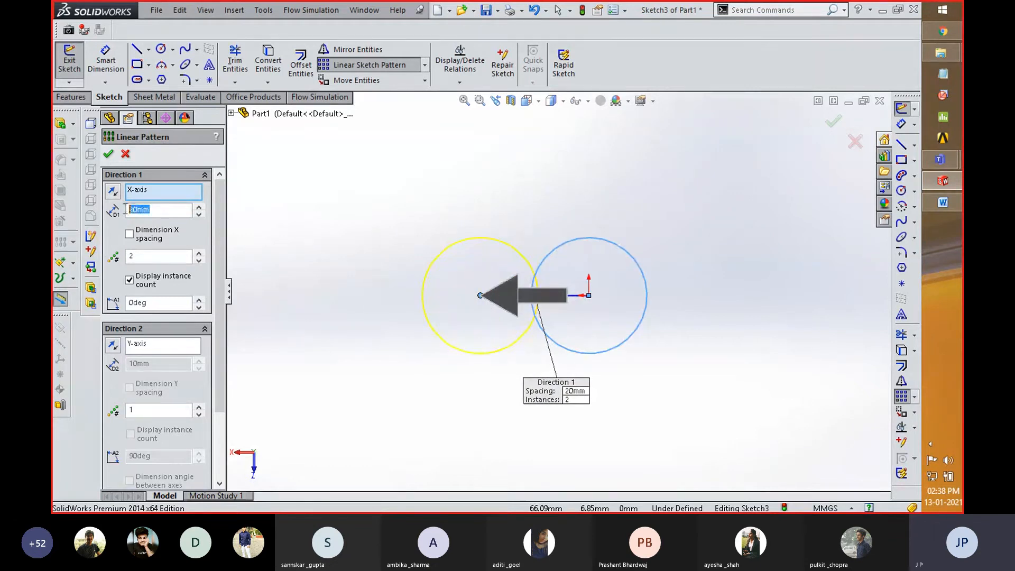
pyautogui.write('30')
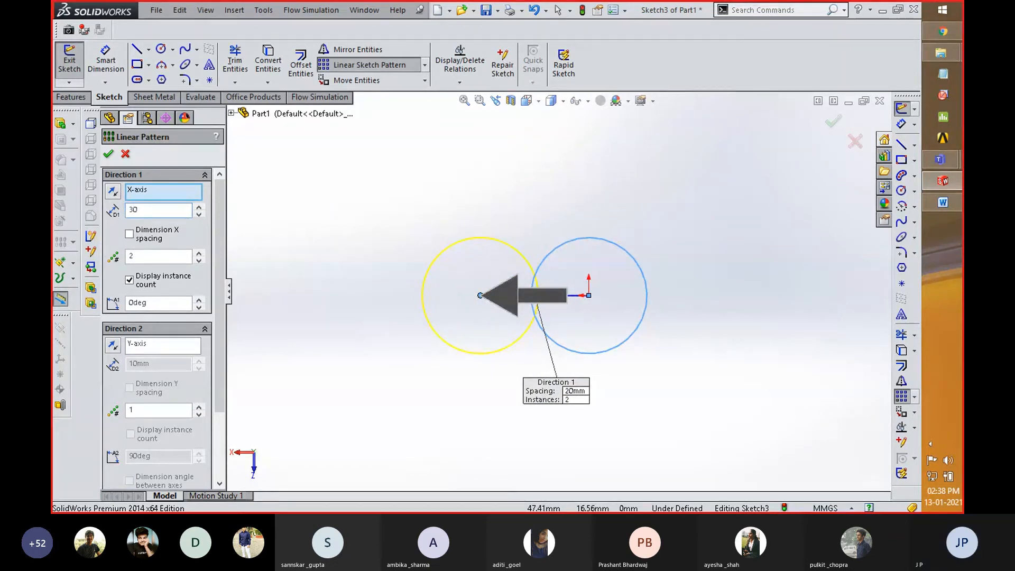
pyautogui.press('Return')
pyautogui.scroll(5, 573, 304)
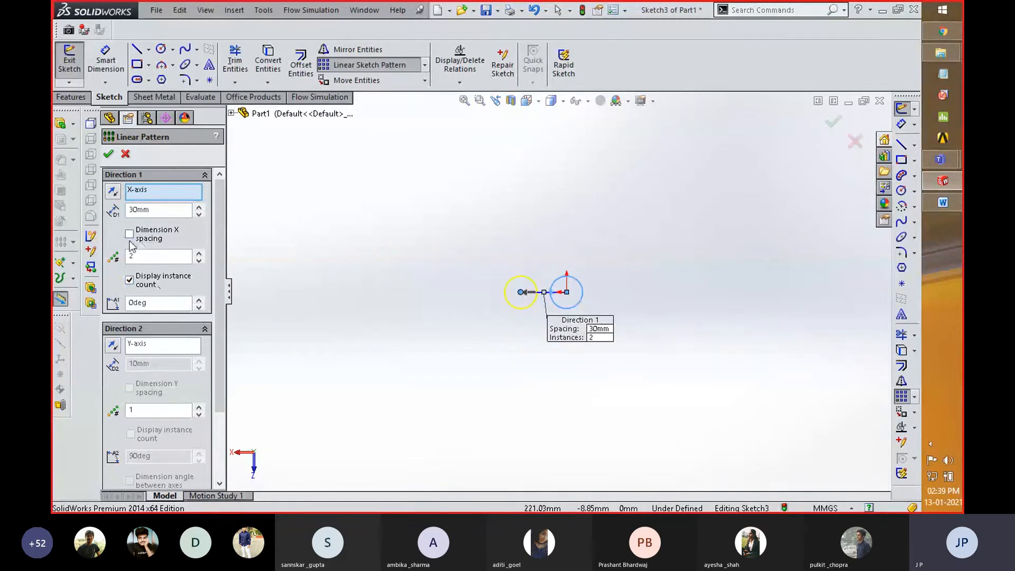
pyautogui.doubleClick(132, 257)
pyautogui.write('10')
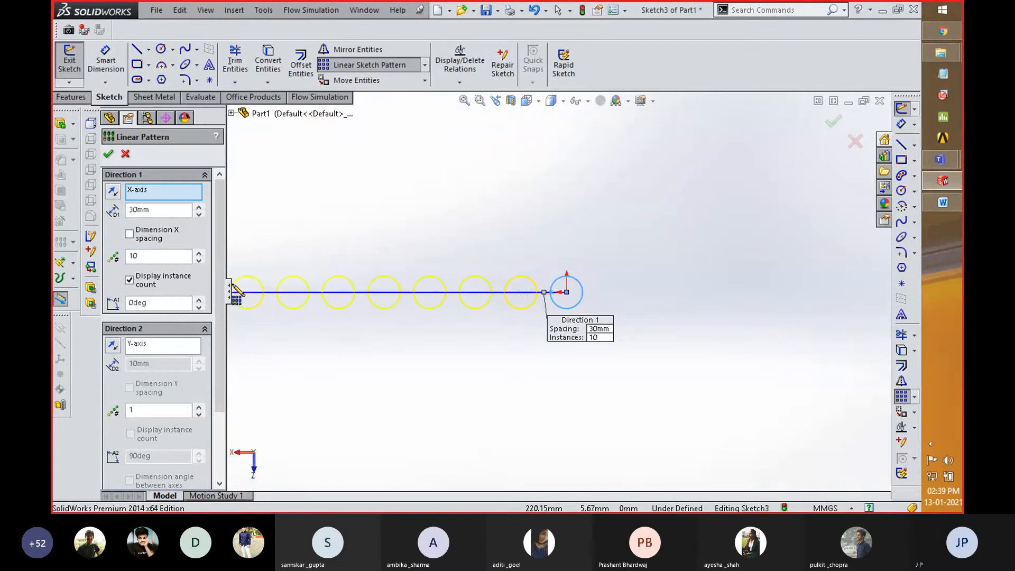
pyautogui.scroll(3, 544, 296)
pyautogui.scroll(-2, 494, 264)
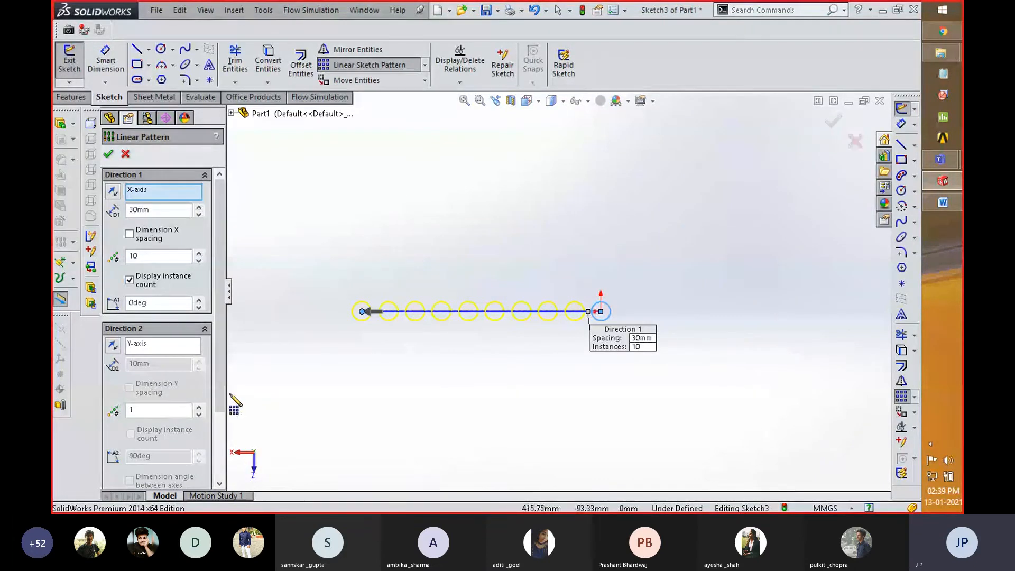
# - Set Direction 2 to 2 instances spaced 30 mm along the Y-axis, display its instance count, and create the linear pattern
pyautogui.doubleClick(144, 412)
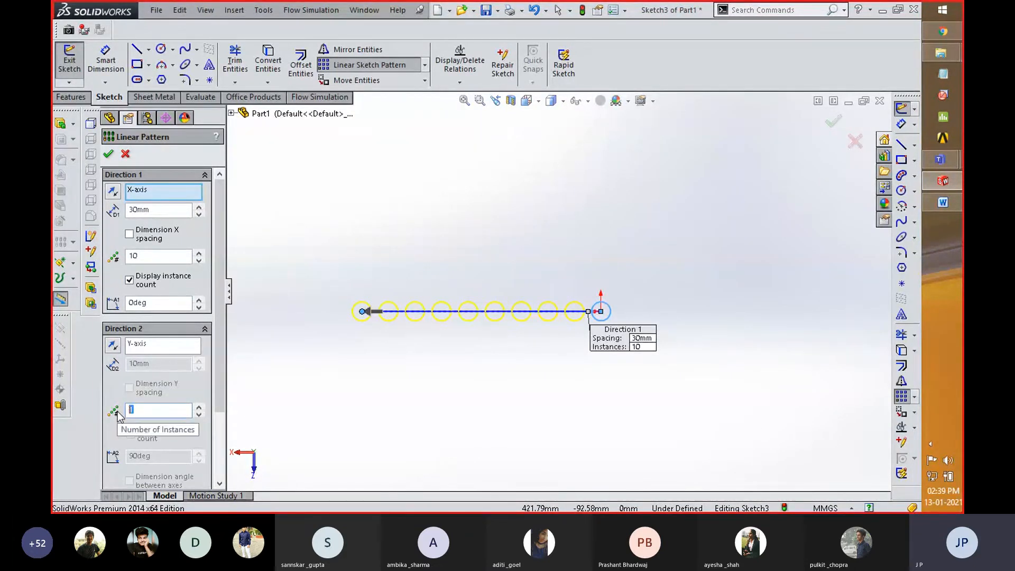
pyautogui.write('2')
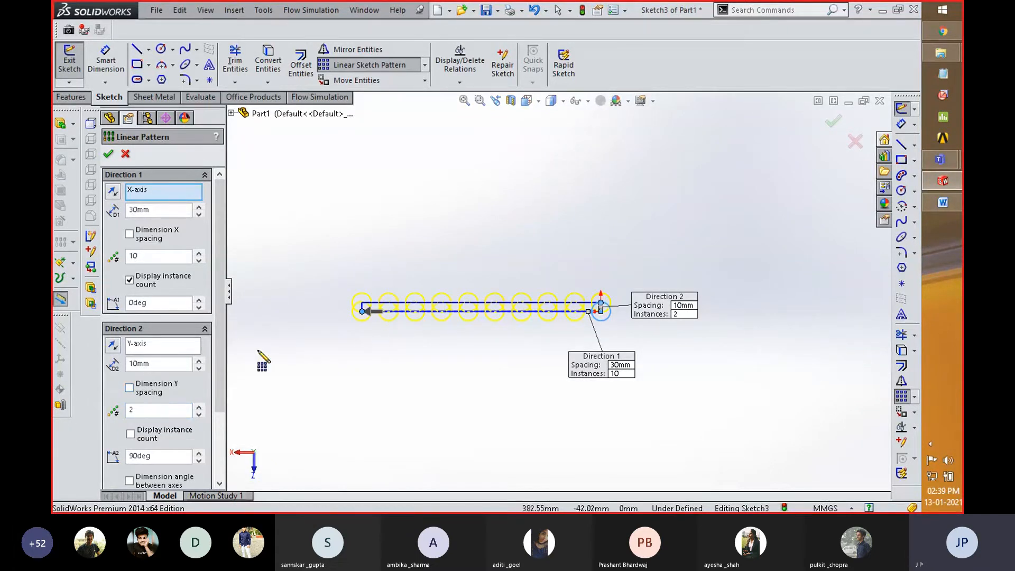
pyautogui.moveTo(165, 363); pyautogui.dragTo(128, 363)
pyautogui.write('30')
pyautogui.click(130, 433)
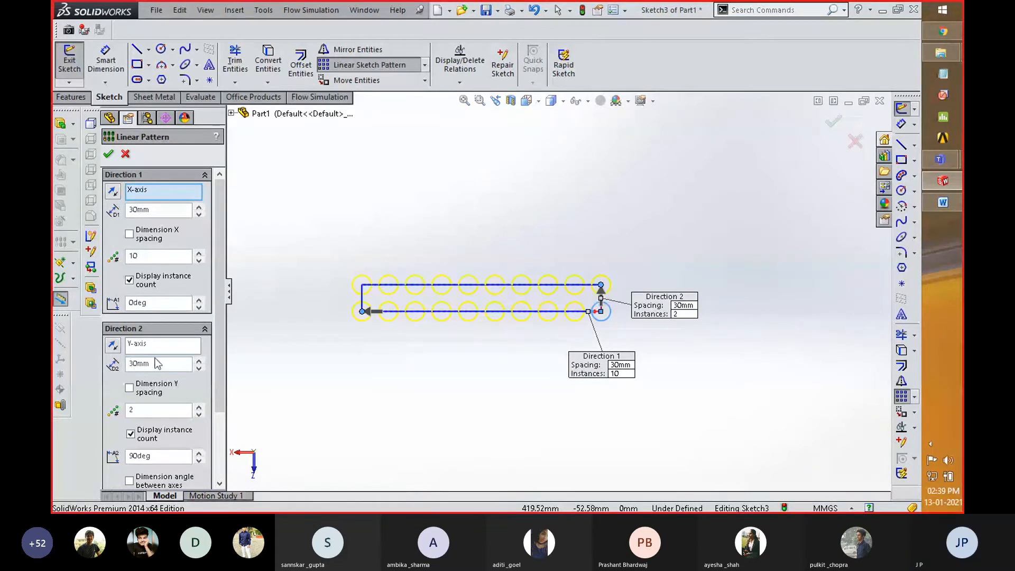
pyautogui.click(108, 154)
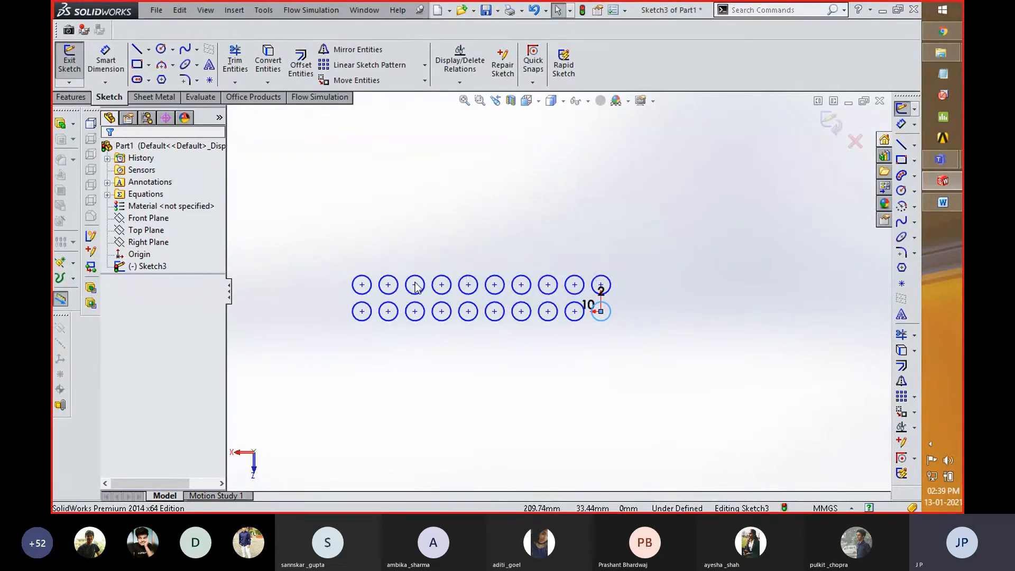
# - Undo the linear pattern and try a circular sketch pattern of the circle about the origin
pyautogui.hotkey('ctrl', 'z')
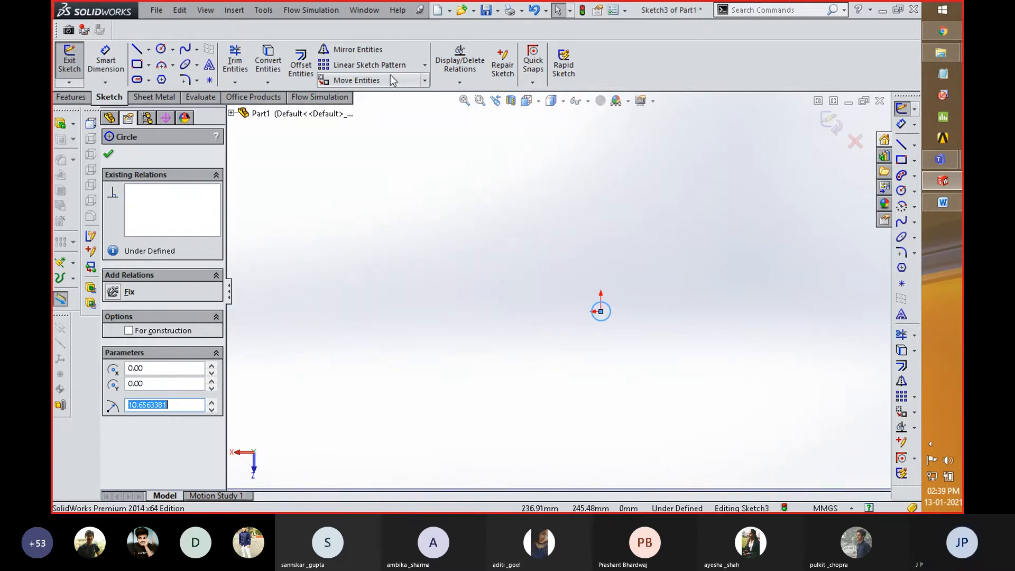
pyautogui.click(425, 65)
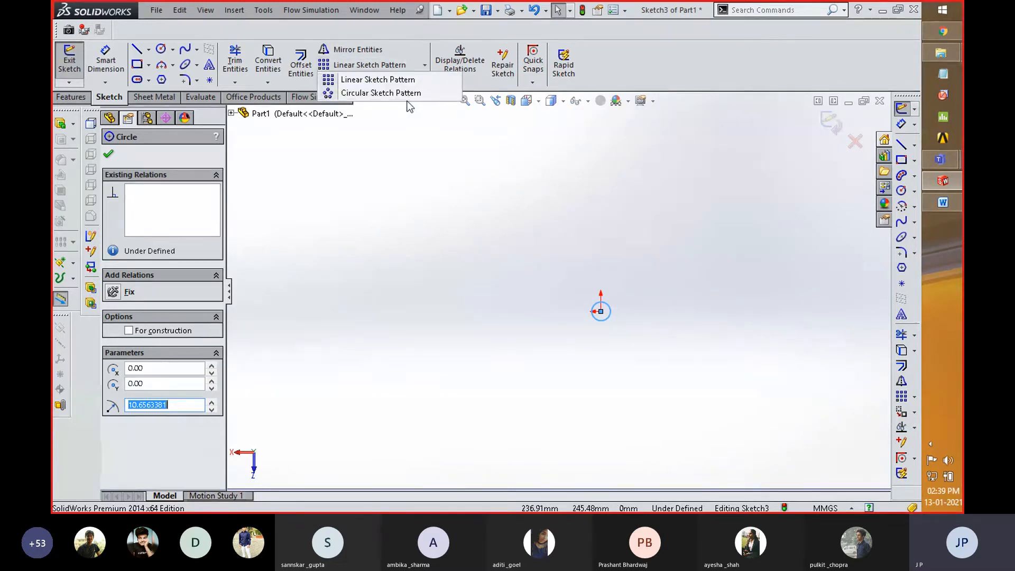
pyautogui.click(359, 93)
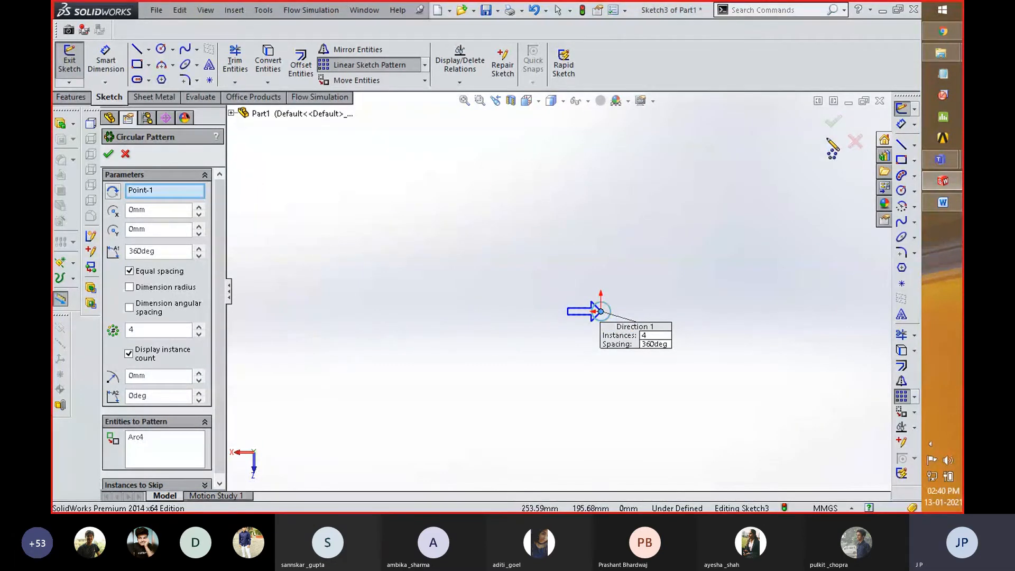
pyautogui.press('Escape')
# - Delete the circle centered on the origin and confirm the deletion
pyautogui.moveTo(646, 270); pyautogui.dragTo(576, 331)
pyautogui.press('Delete')
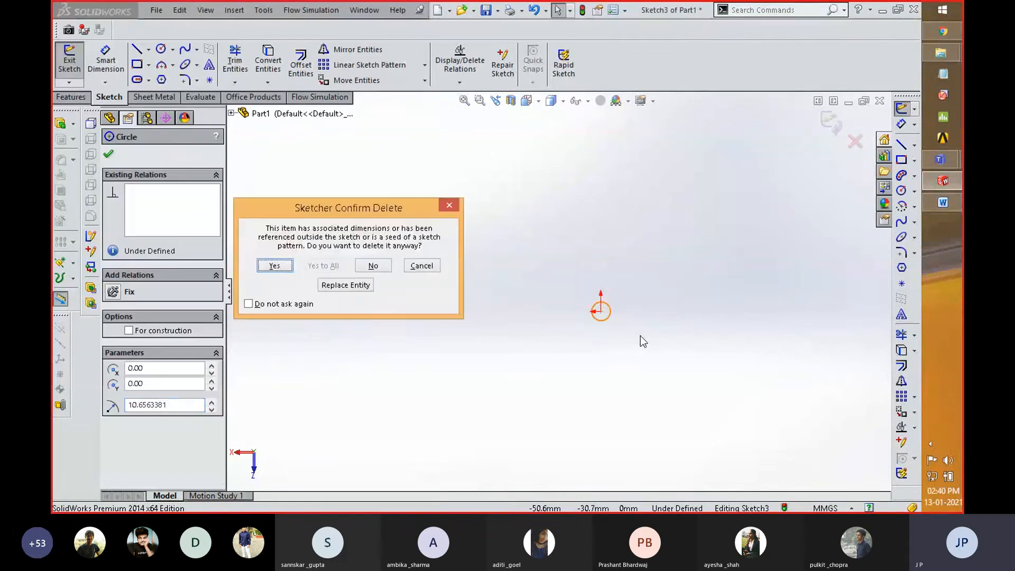
pyautogui.click(275, 265)
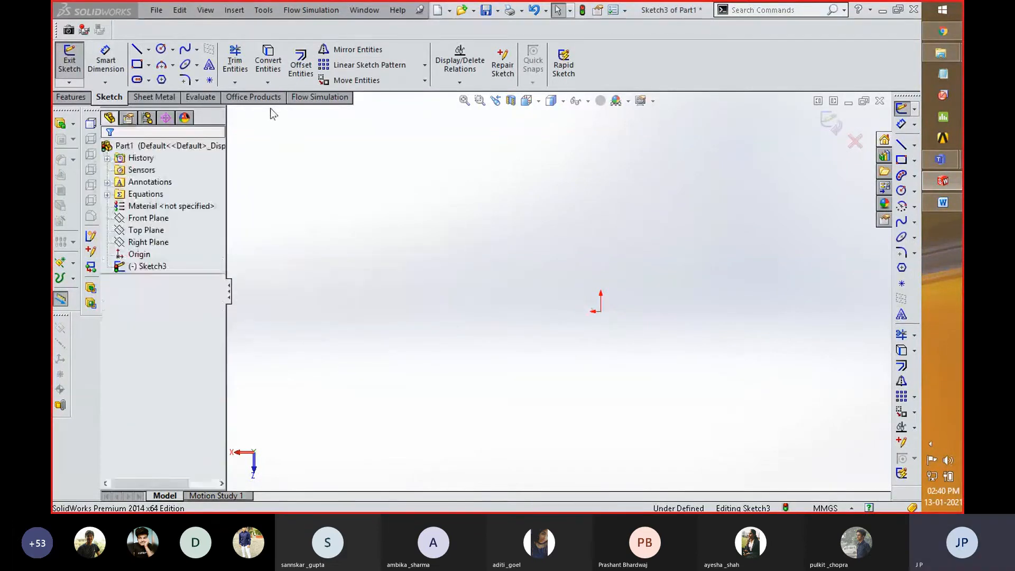
# - Draw a circle of about 18.7 mm radius centered about 71.6 mm from the origin along the X-axis
pyautogui.click(160, 51)
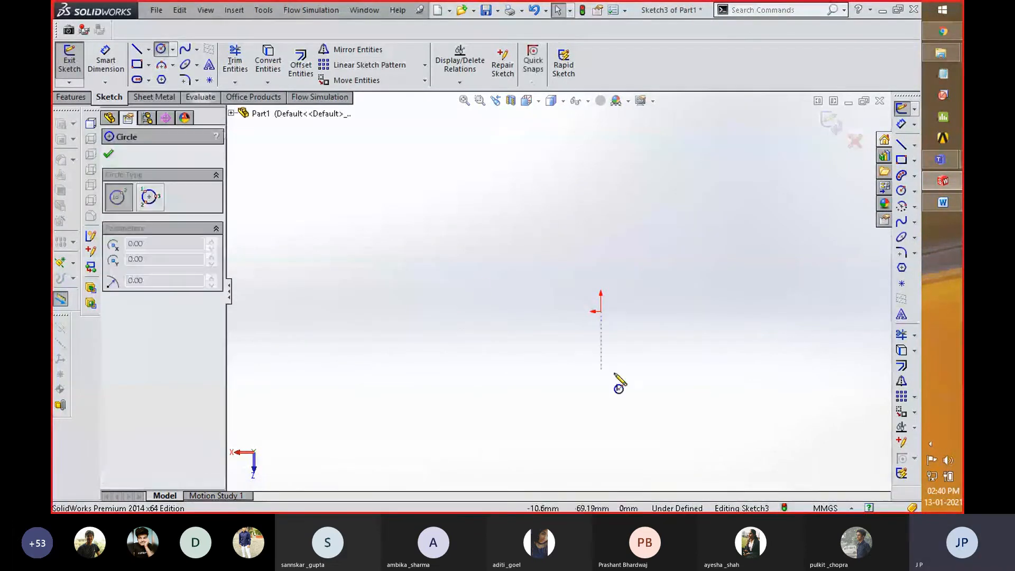
pyautogui.click(537, 313)
pyautogui.click(544, 323)
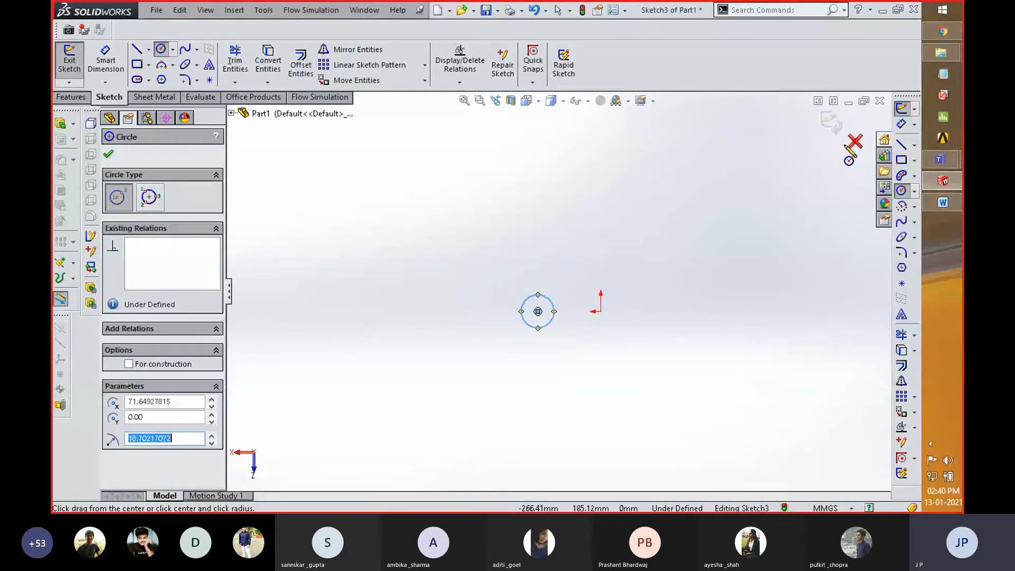
pyautogui.press('Escape')
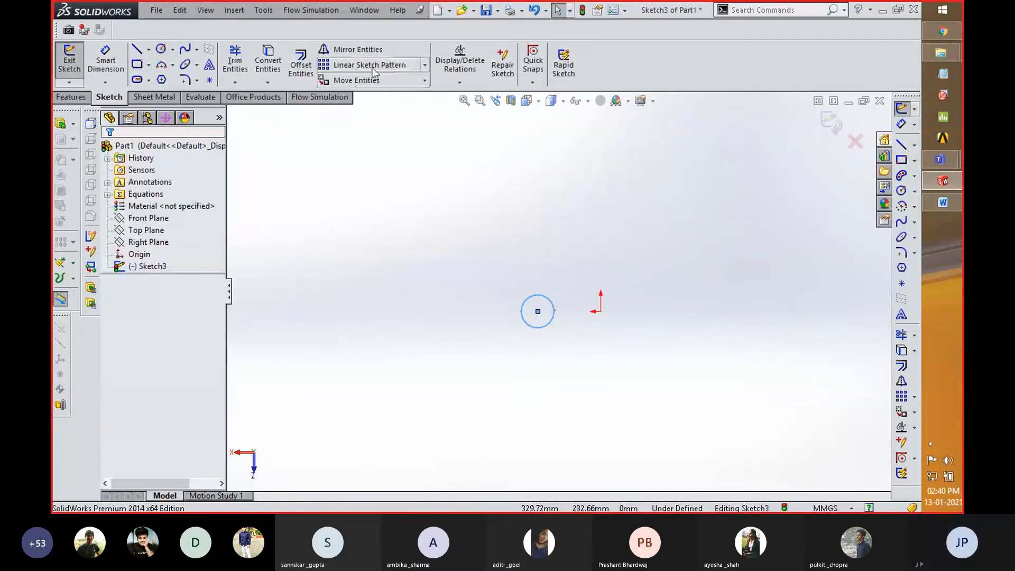
# - Start a circular sketch pattern of the circle about the origin with 10 equally spaced instances over 360 degrees
pyautogui.moveTo(566, 280); pyautogui.dragTo(511, 352)
pyautogui.click(424, 65)
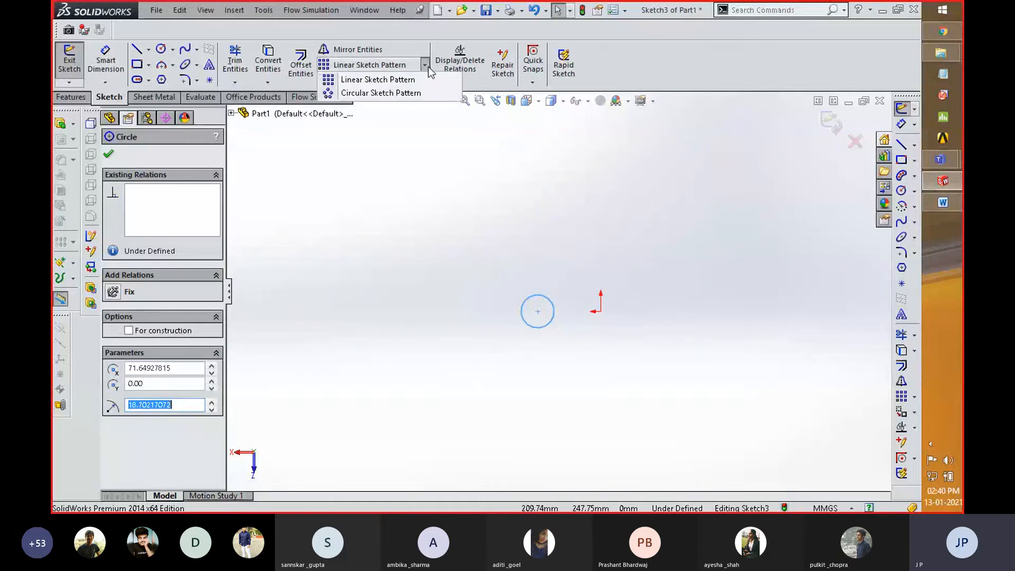
pyautogui.click(412, 92)
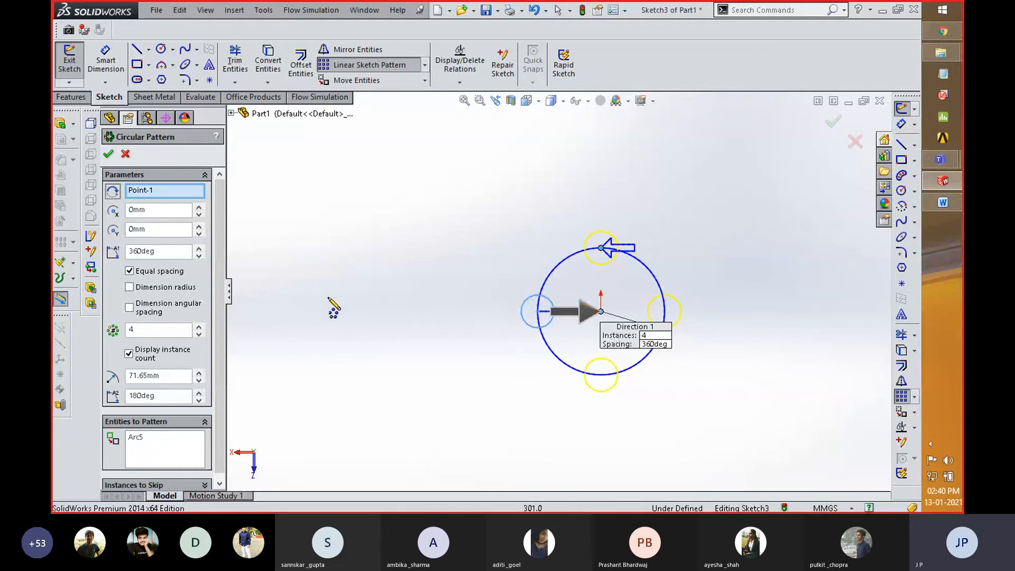
pyautogui.press('Return')
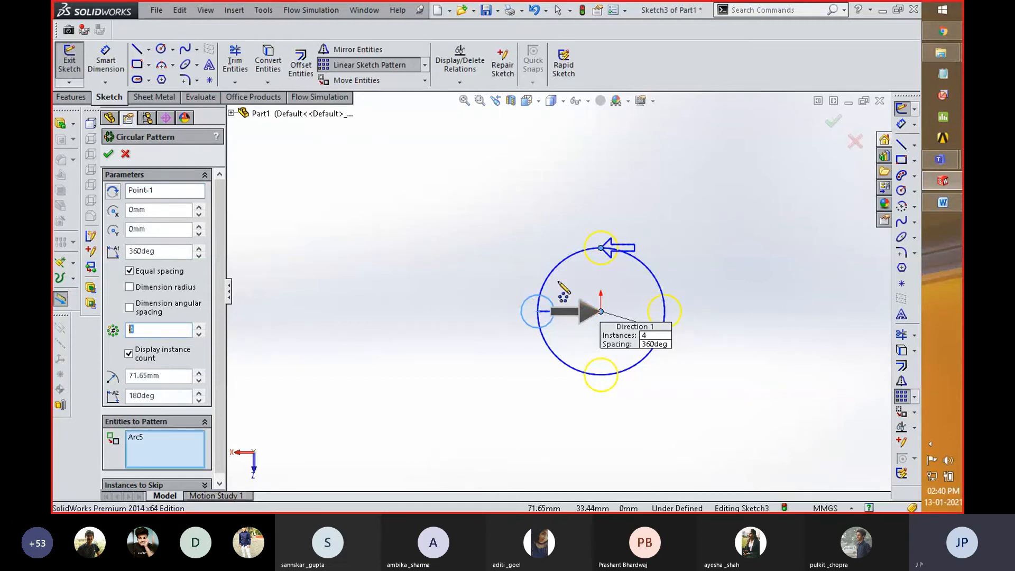
pyautogui.write('10')
pyautogui.press('Return')
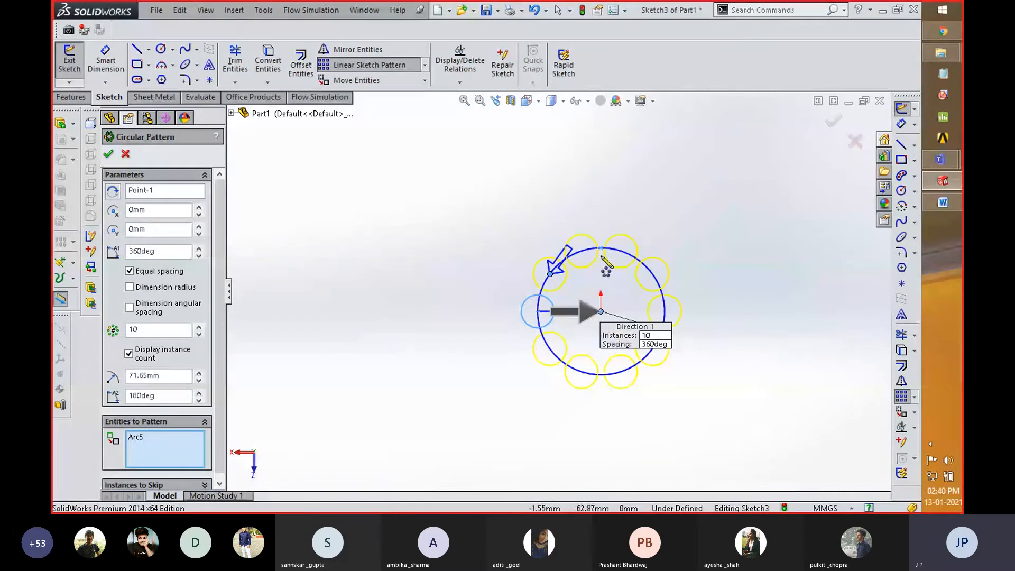
# - Set the circular pattern's arc angle to 120 degrees
pyautogui.doubleClick(158, 395)
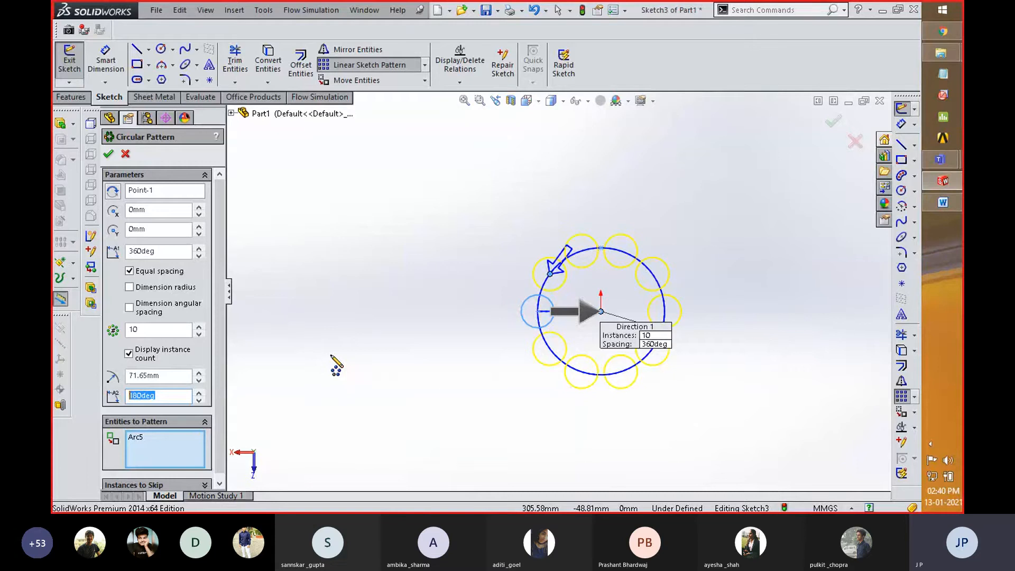
pyautogui.write('120')
pyautogui.press('Return')
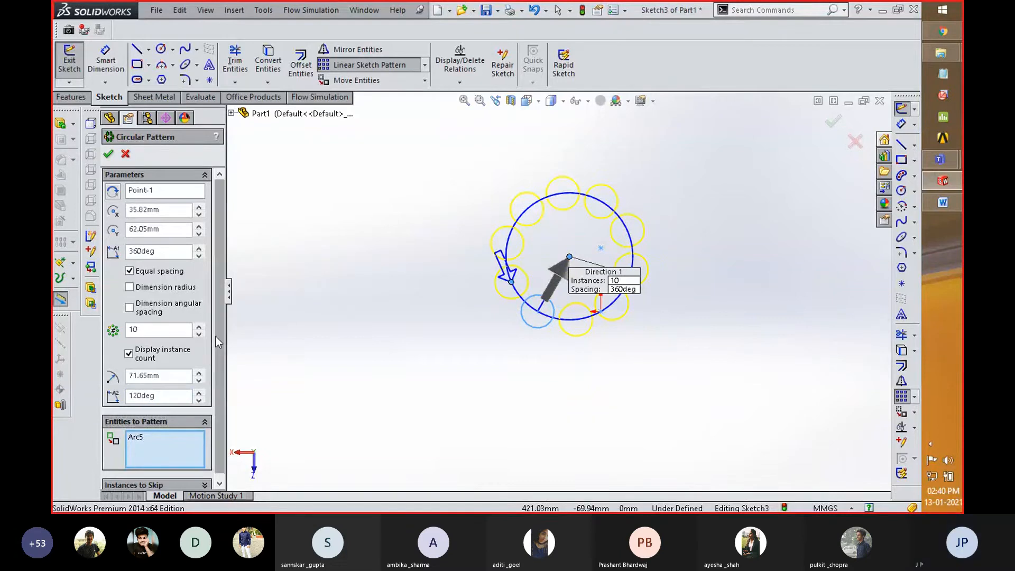
# - Set the circular pattern's arc angle to 360 degrees
pyautogui.doubleClick(153, 398)
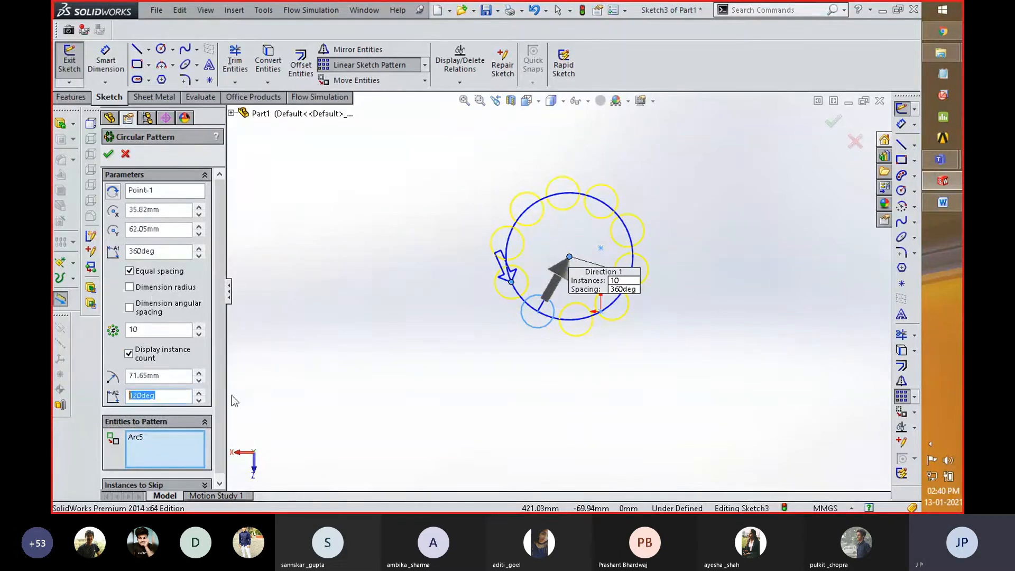
pyautogui.write('360')
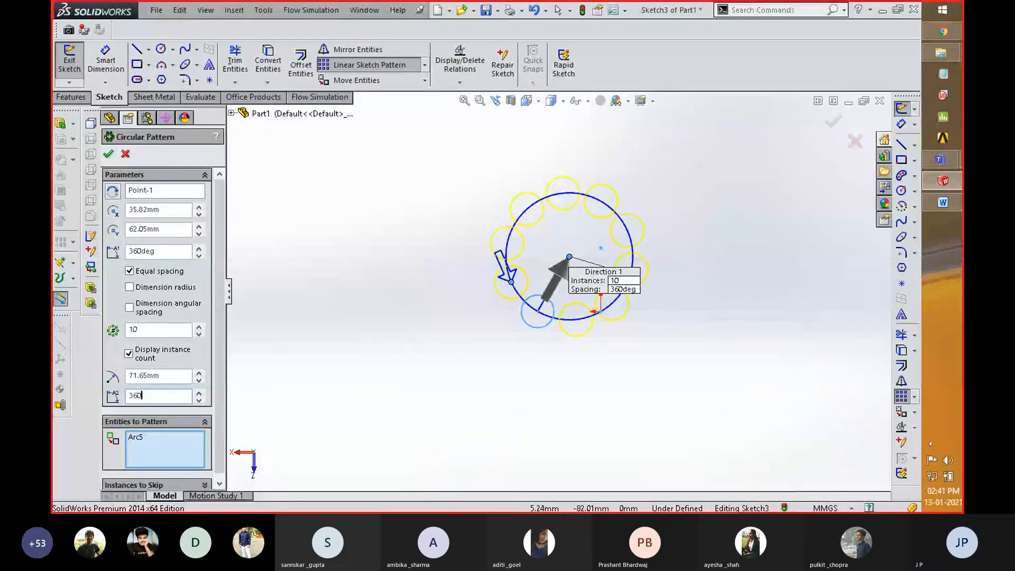
pyautogui.press('Return')
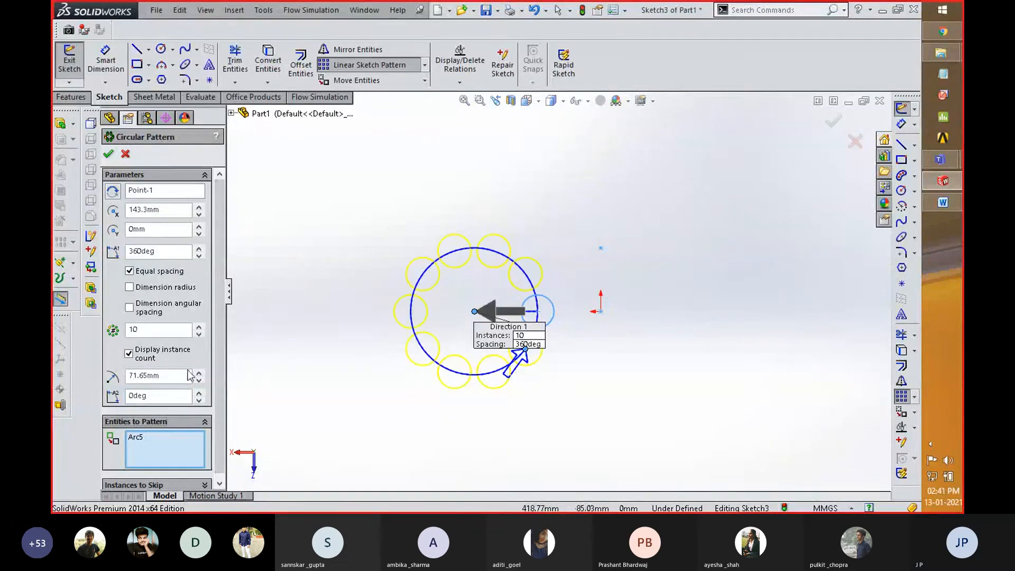
# - Set the circular pattern's total angular spacing to 120 degrees and accept the pattern of 10 equally spaced circles
pyautogui.moveTo(158, 251); pyautogui.dragTo(124, 253)
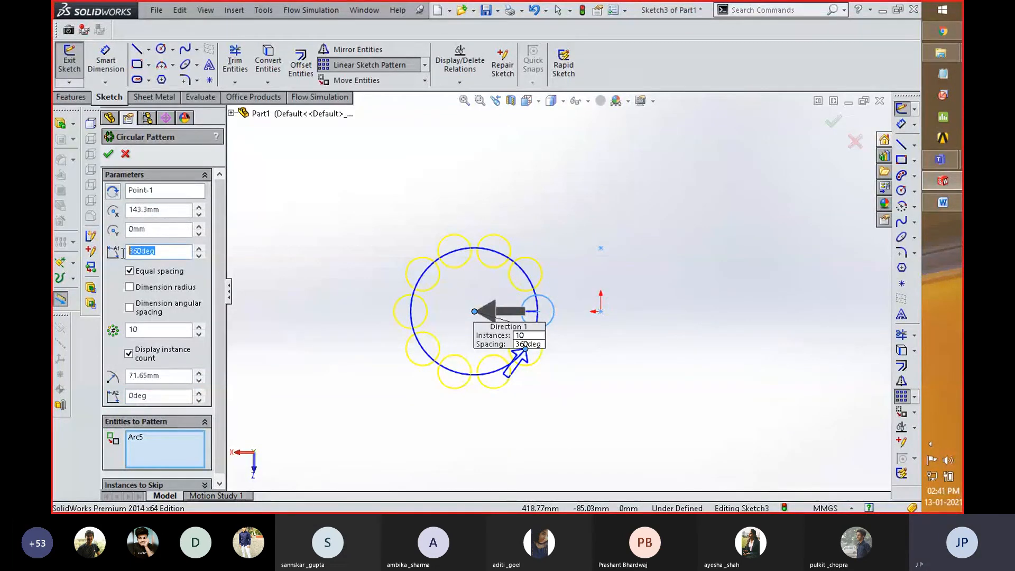
pyautogui.write('1')
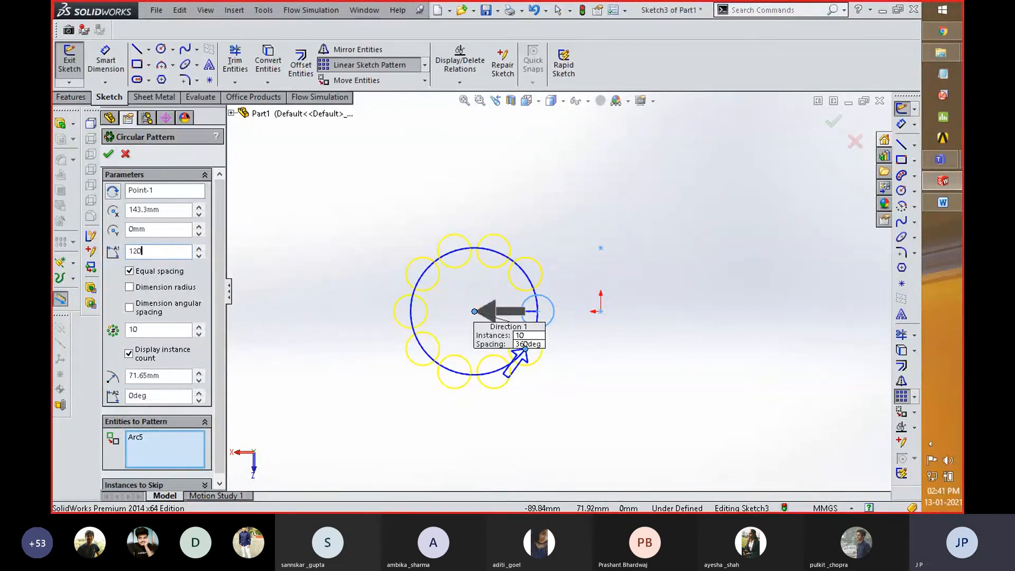
pyautogui.write('20')
pyautogui.press('Return')
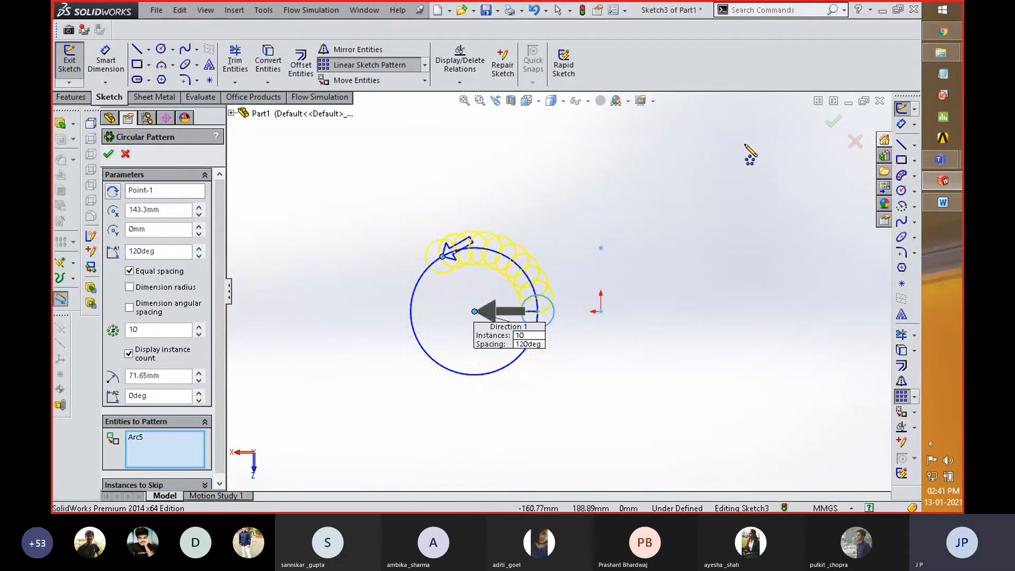
pyautogui.click(831, 125)
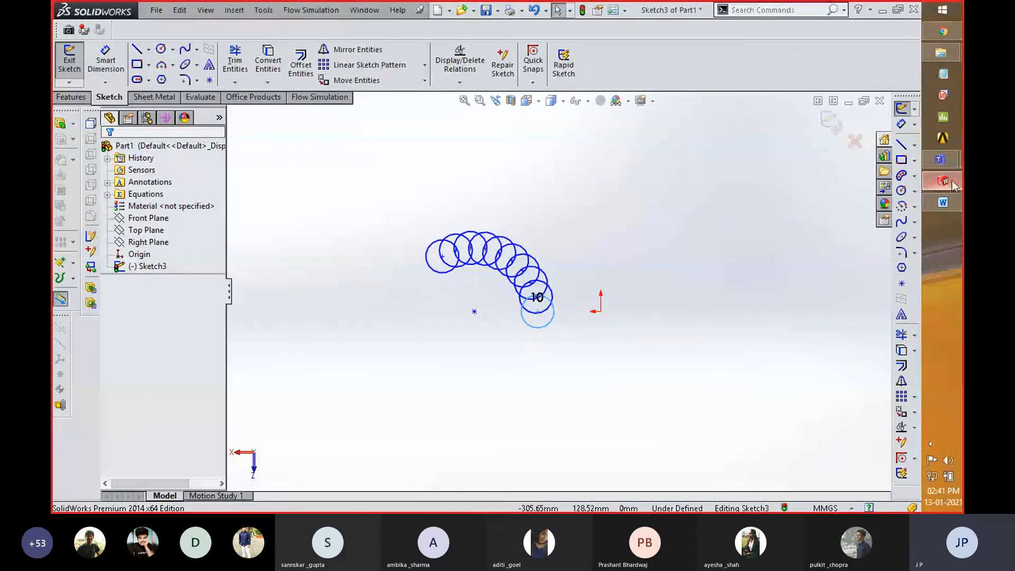
# - Look at the flange drawing in Word, return to SolidWorks and exit Sketch3, discarding its changes
pyautogui.click(943, 203)
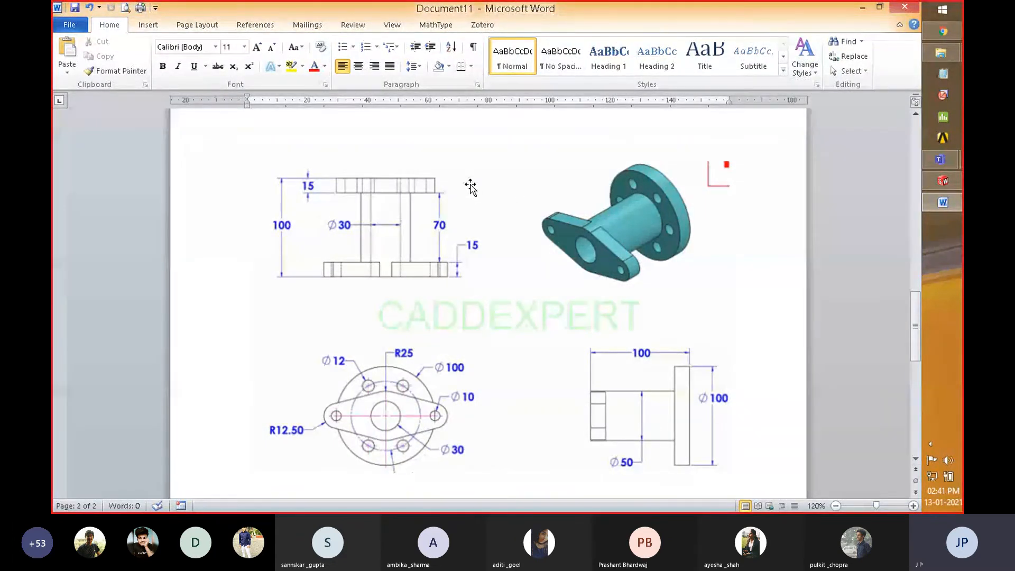
pyautogui.hotkey('alt', 'Tab')
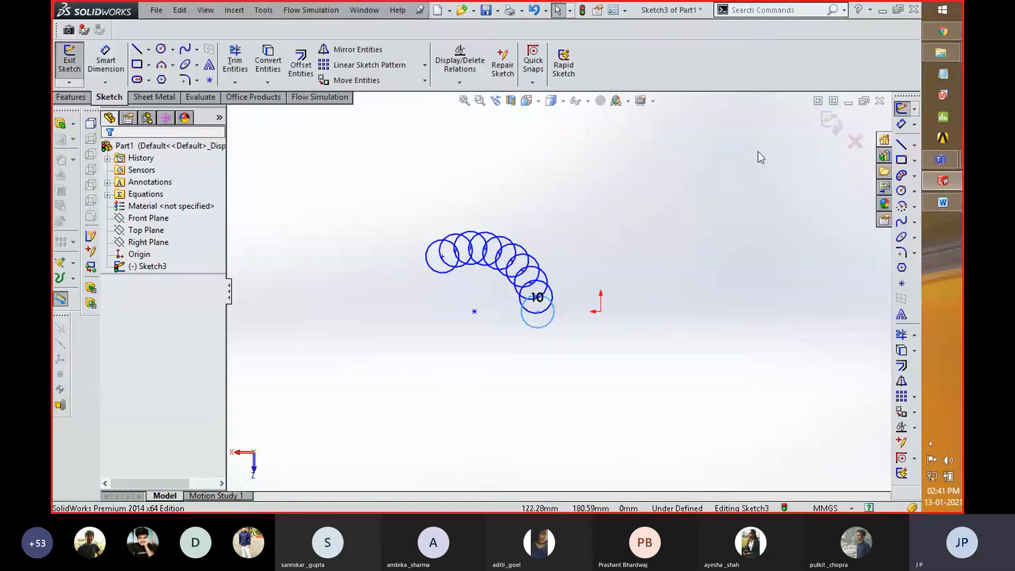
pyautogui.click(856, 141)
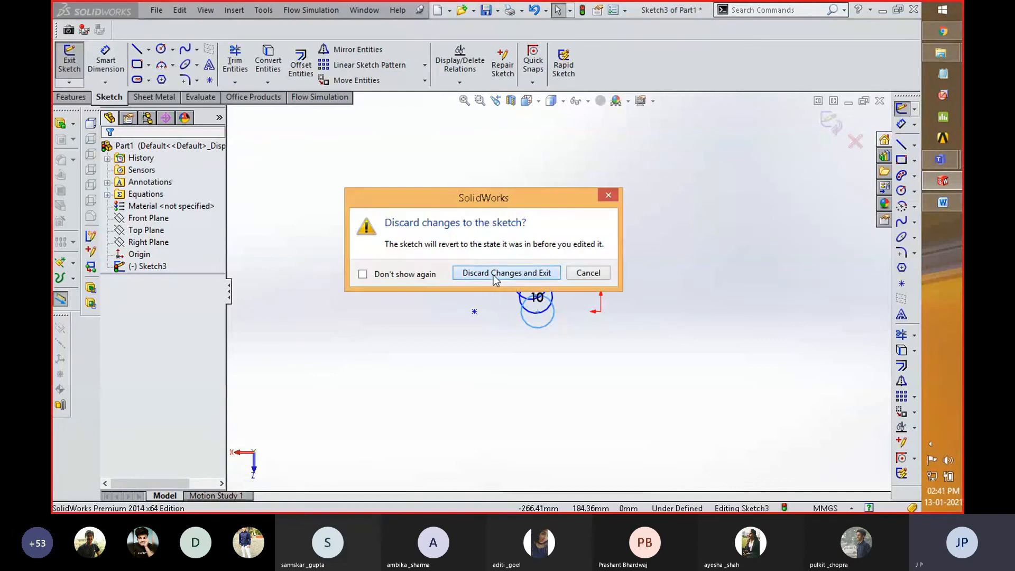
pyautogui.click(493, 273)
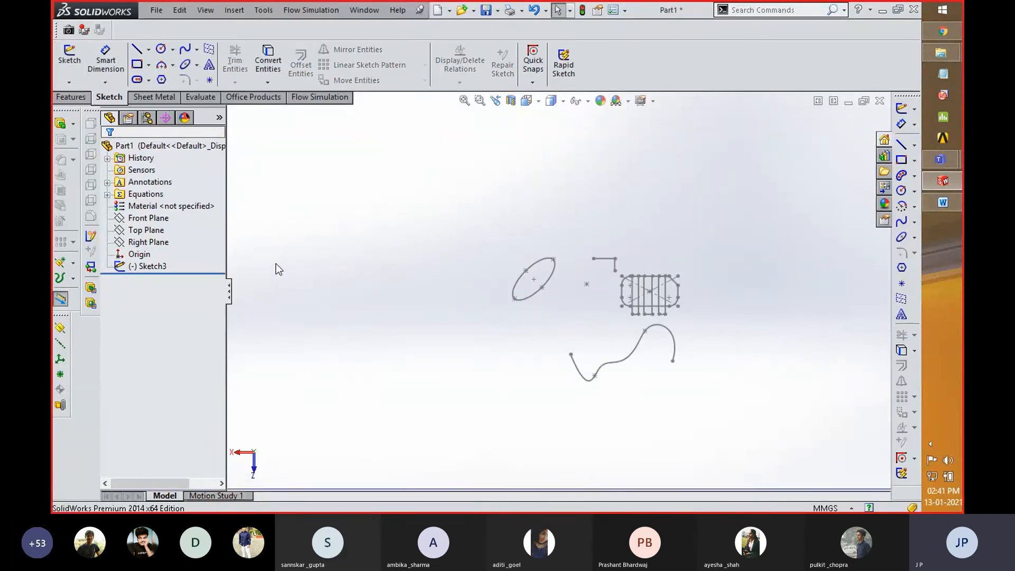
# - Delete Sketch3 from the part and confirm the deletion
pyautogui.click(163, 265)
pyautogui.rightClick(161, 266)
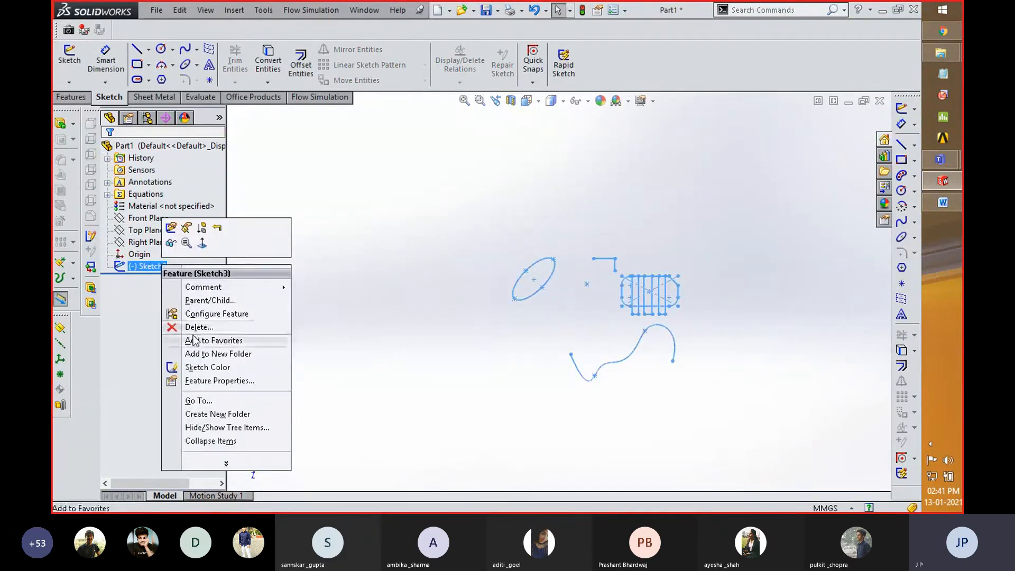
pyautogui.click(251, 325)
pyautogui.click(586, 185)
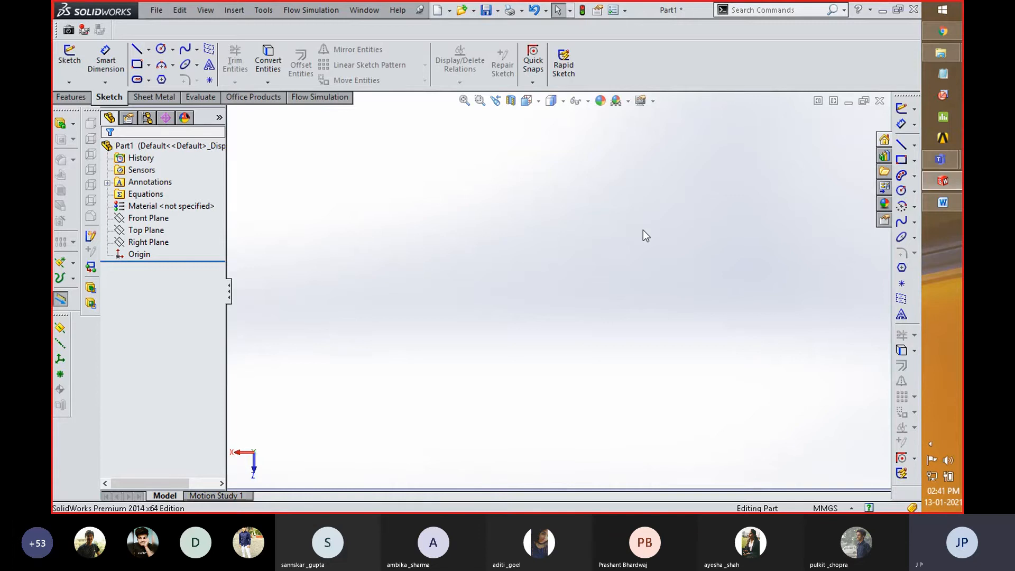
# - Check the flange drawing in Word, return to SolidWorks and start a new sketch on the Top Plane
pyautogui.hotkey('alt', 'Tab')
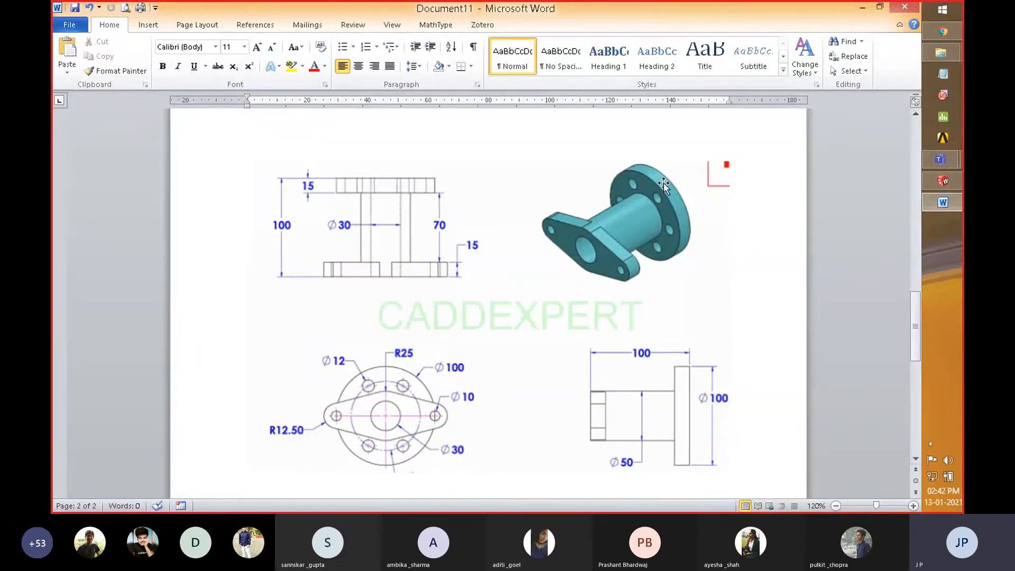
pyautogui.hotkey('alt', 'Tab')
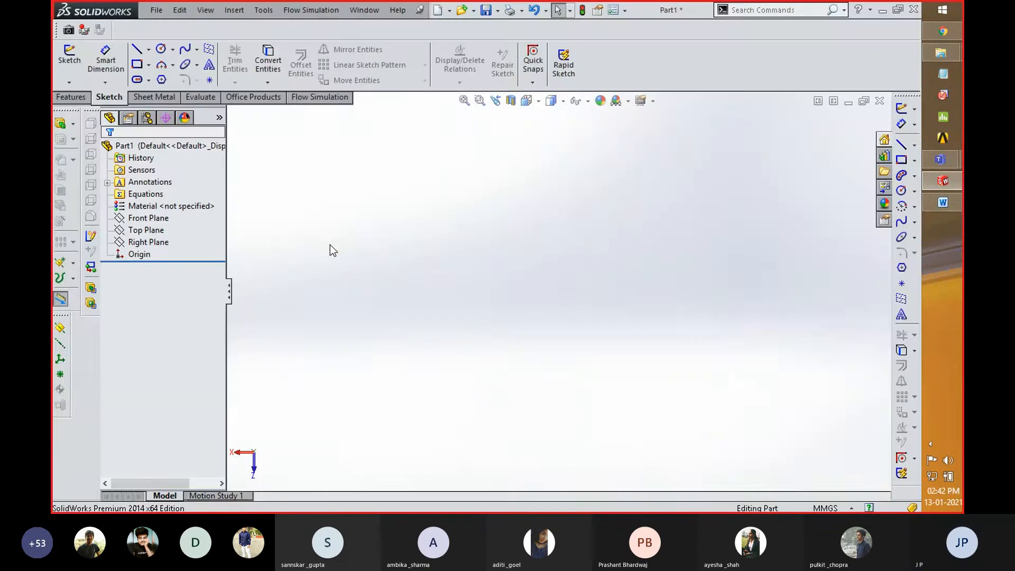
pyautogui.click(144, 230)
pyautogui.rightClick(144, 229)
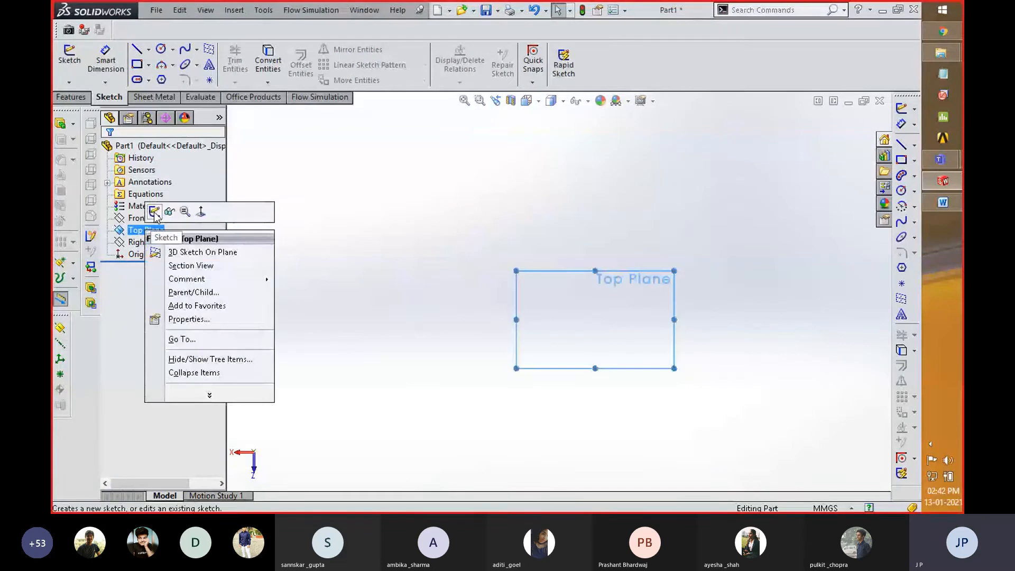
pyautogui.click(153, 211)
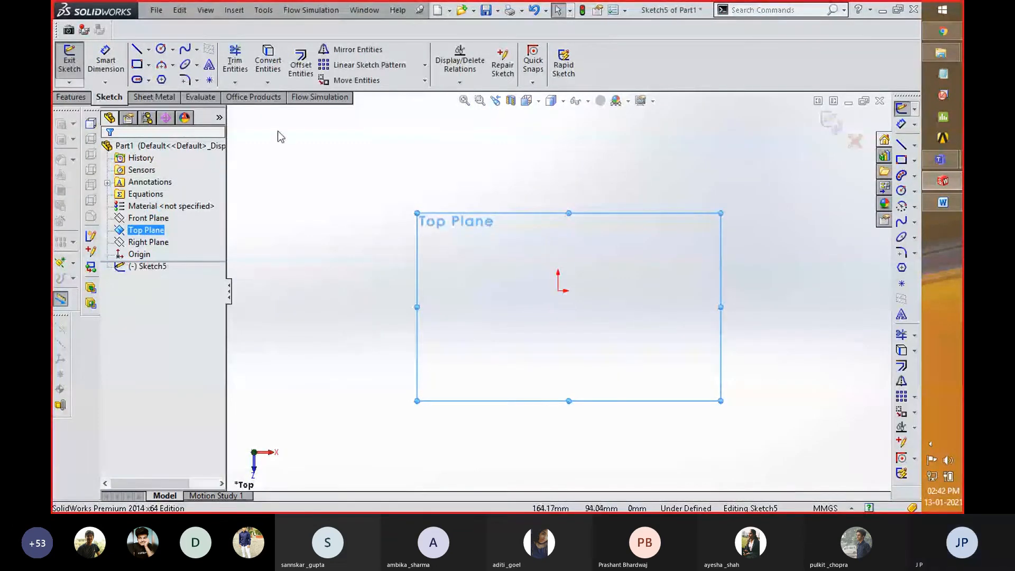
# - Draw a circle of about 29 mm radius centered on the origin and set its diameter to 100 mm
pyautogui.moveTo(489, 328)
pyautogui.mouseDown(button='right')
pyautogui.moveTo(484, 316)
pyautogui.moveTo(549, 327)
pyautogui.mouseUp(button='right')
pyautogui.click(558, 290)
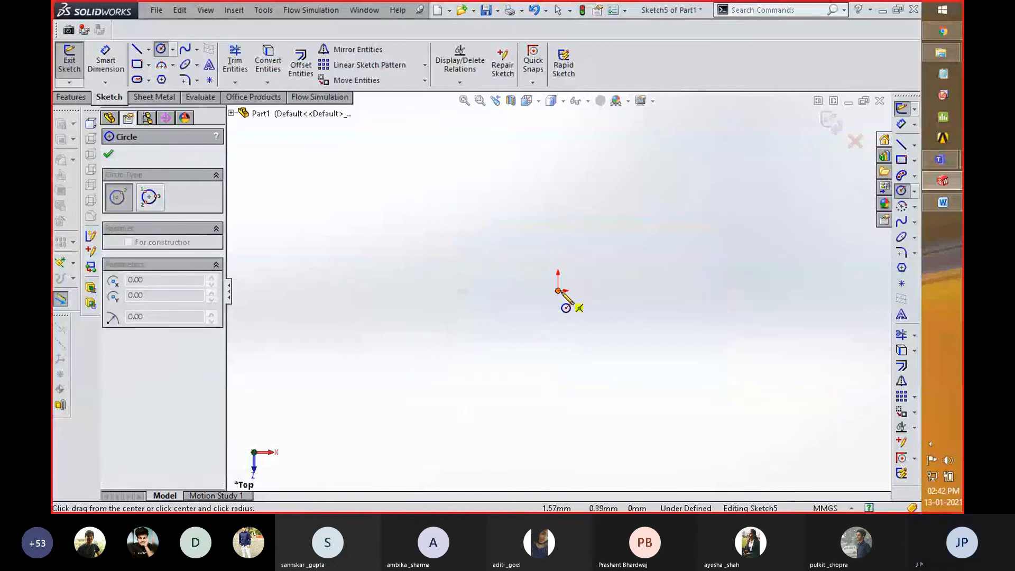
pyautogui.click(595, 325)
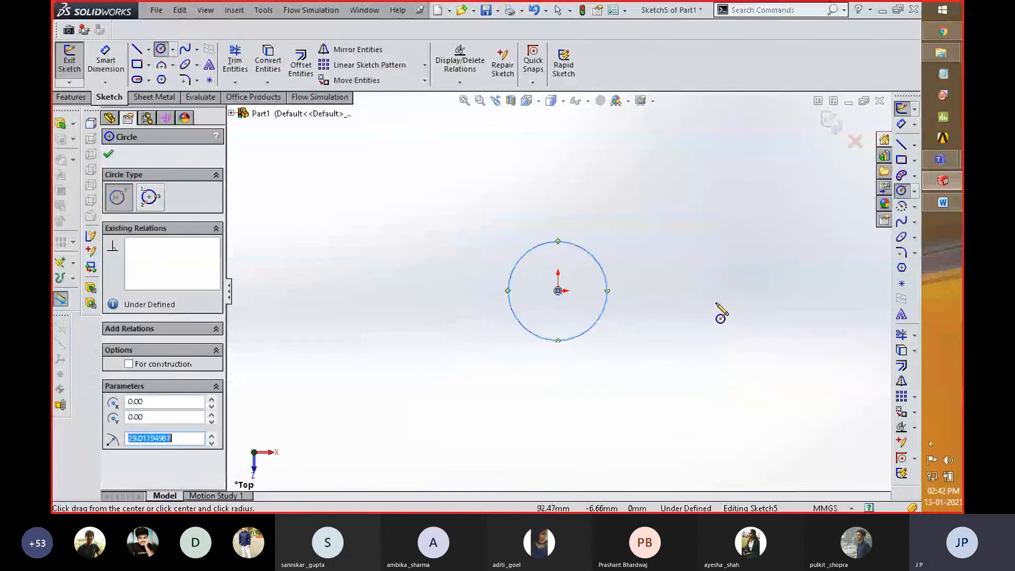
pyautogui.moveTo(607, 280); pyautogui.dragTo(608, 254, button='right')
pyautogui.click(591, 256)
pyautogui.click(687, 211)
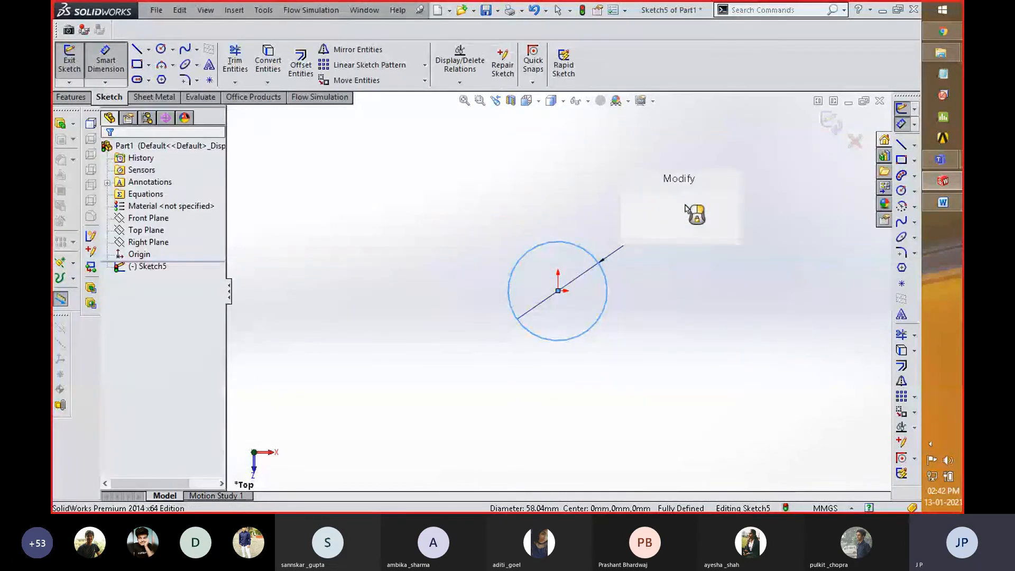
pyautogui.write('100')
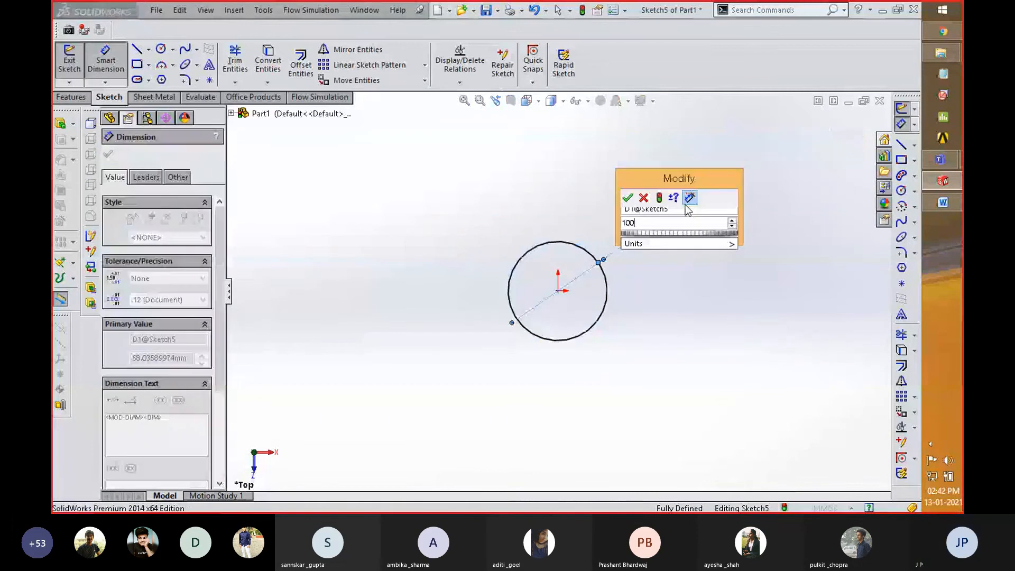
pyautogui.press('Return')
# - Consult the flange drawing in Word, return to SolidWorks and draw a construction circle of about 27.8 mm radius centered on the origin
pyautogui.hotkey('alt', 'Tab')
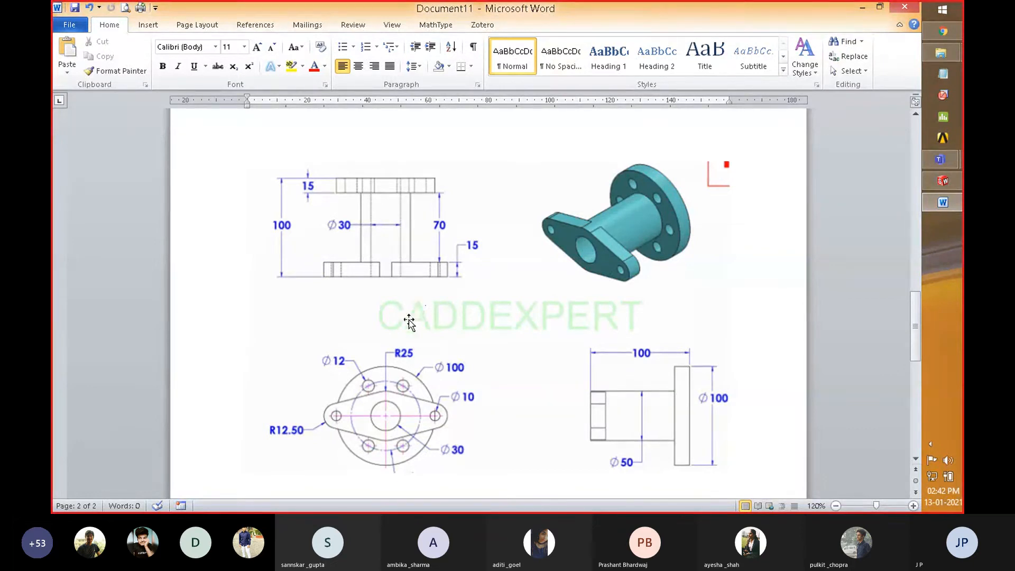
pyautogui.hotkey('alt', 'Tab')
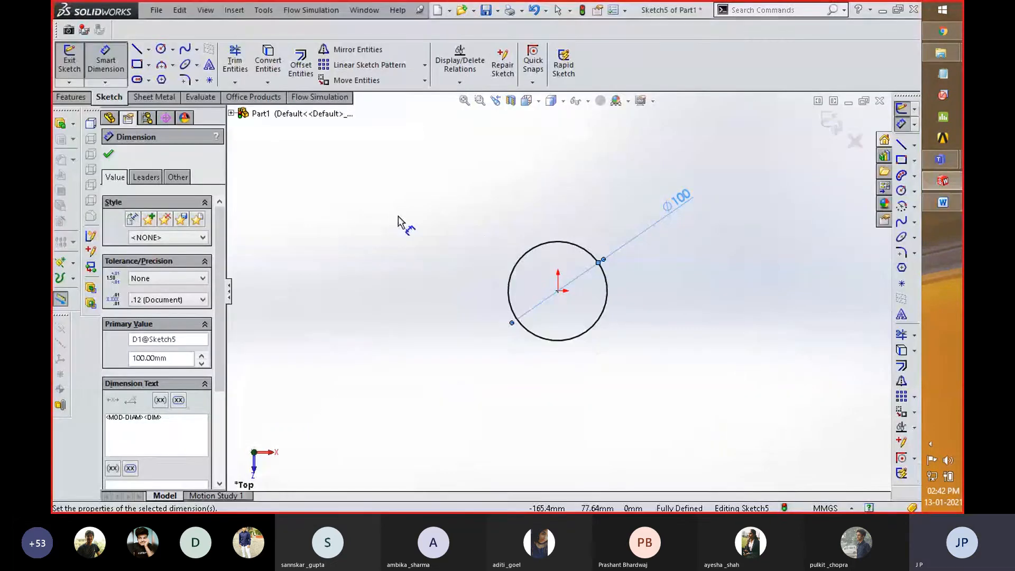
pyautogui.moveTo(399, 288); pyautogui.dragTo(462, 297, button='right')
pyautogui.click(557, 290)
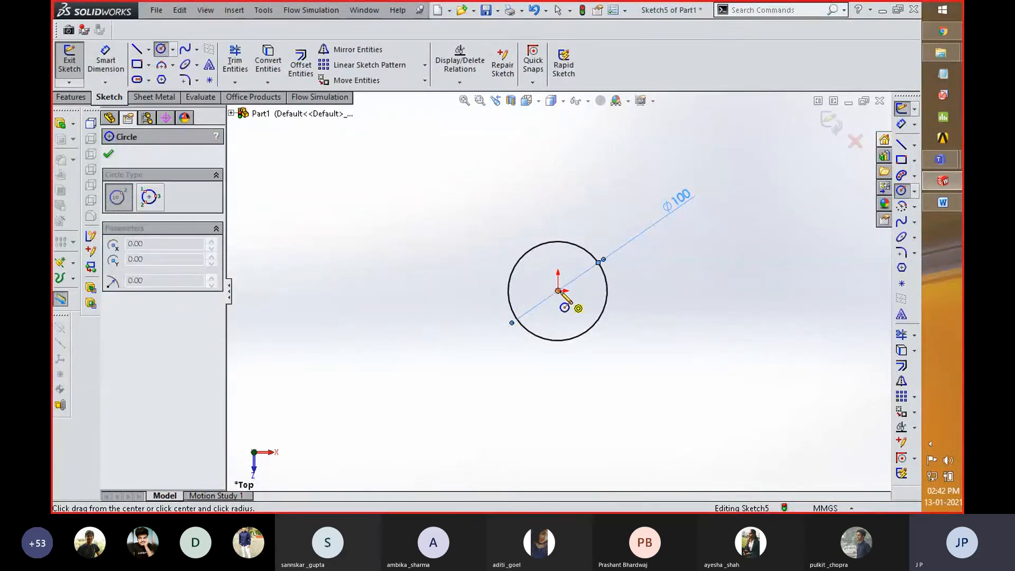
pyautogui.click(577, 309)
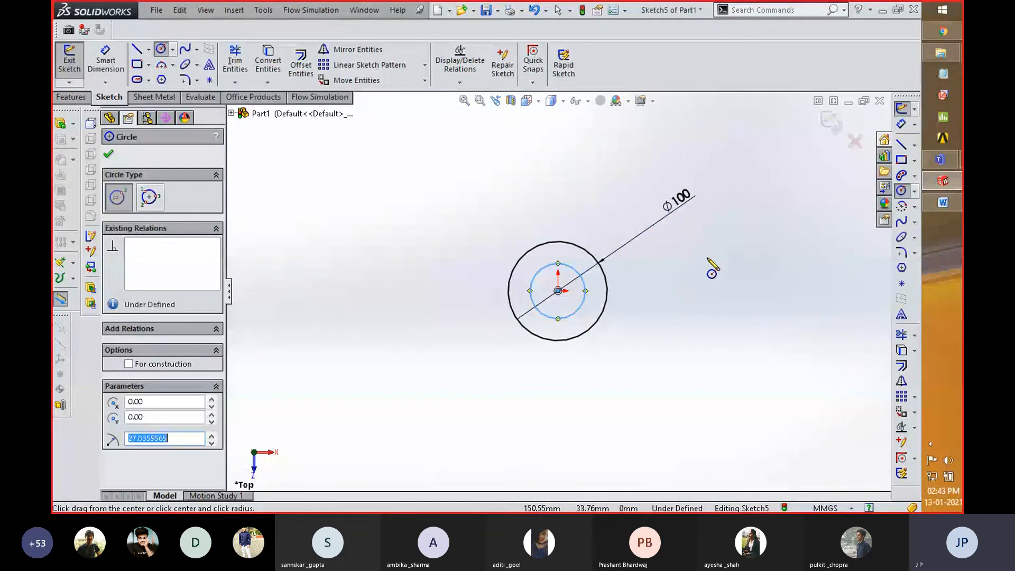
pyautogui.click(129, 364)
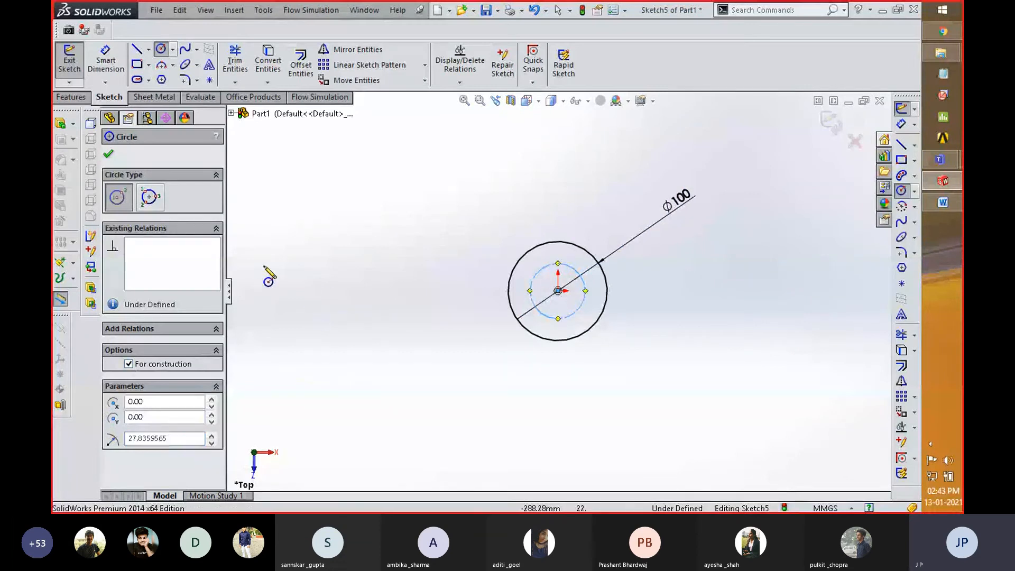
pyautogui.click(108, 154)
# - Dimension the construction circle with a diameter of 70 mm
pyautogui.scroll(-1, 571, 306)
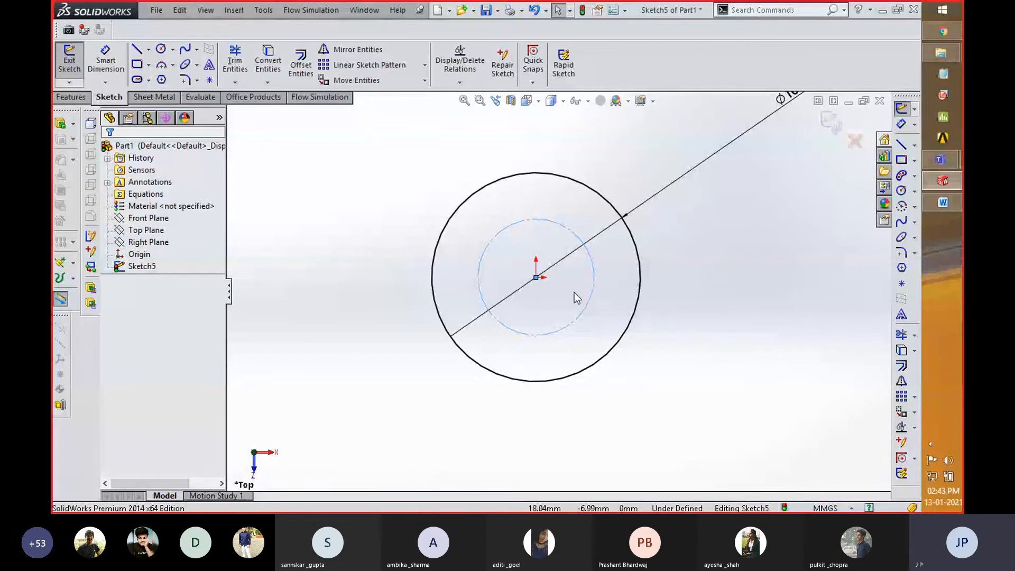
pyautogui.moveTo(725, 411); pyautogui.dragTo(725, 354, button='right')
pyautogui.click(593, 294)
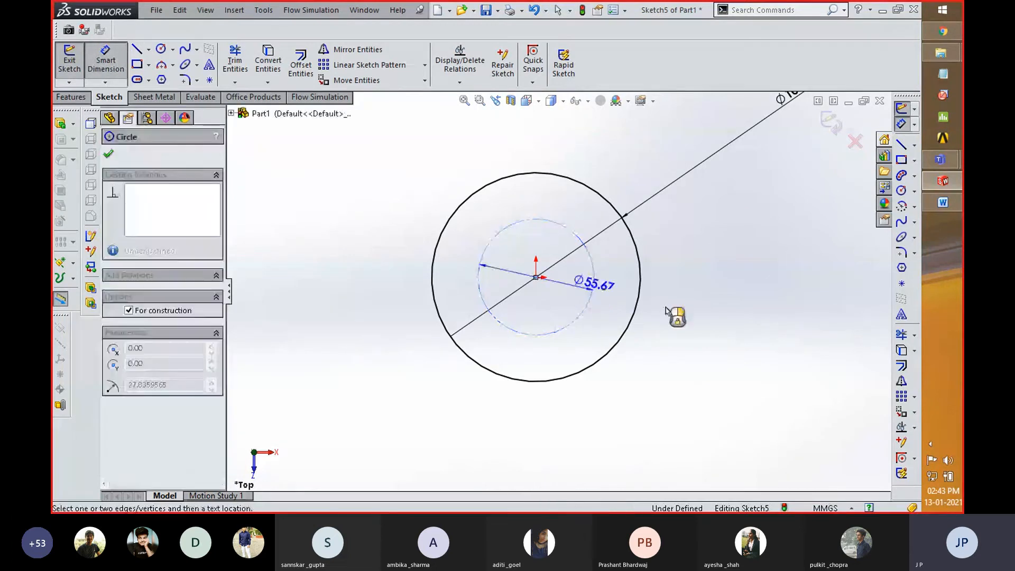
pyautogui.click(681, 364)
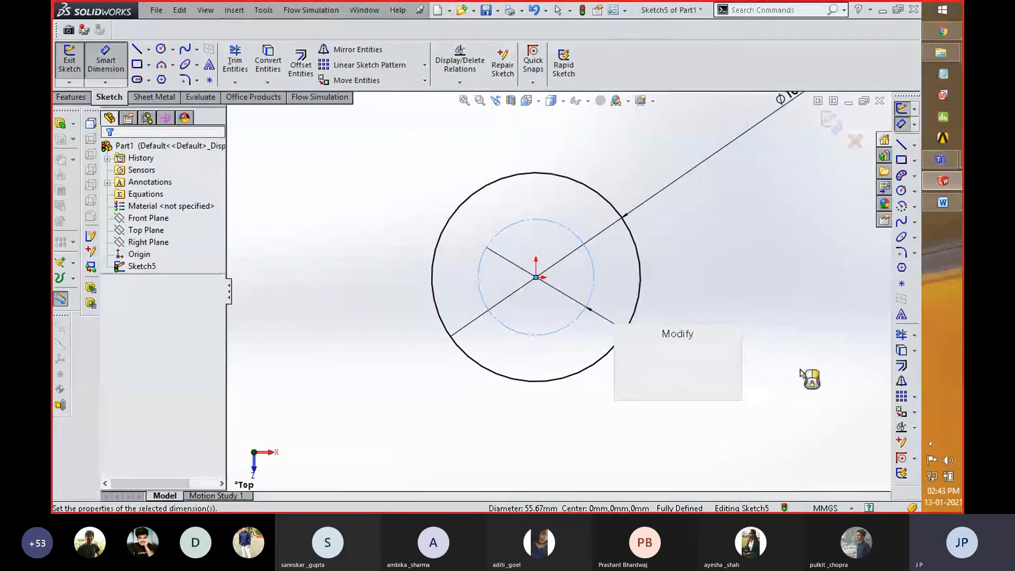
pyautogui.write('70')
pyautogui.press('Escape')
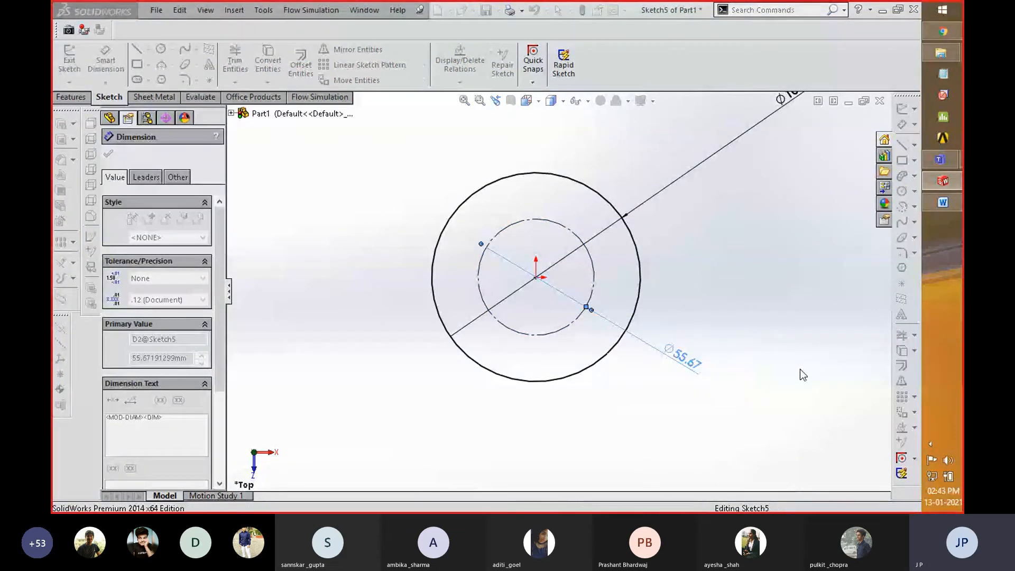
# - Check the flange drawing in Word and, back in SolidWorks, draw a hole circle of about 8.3 mm diameter centered on the construction circle along the positive X-axis
pyautogui.hotkey('alt', 'Tab')
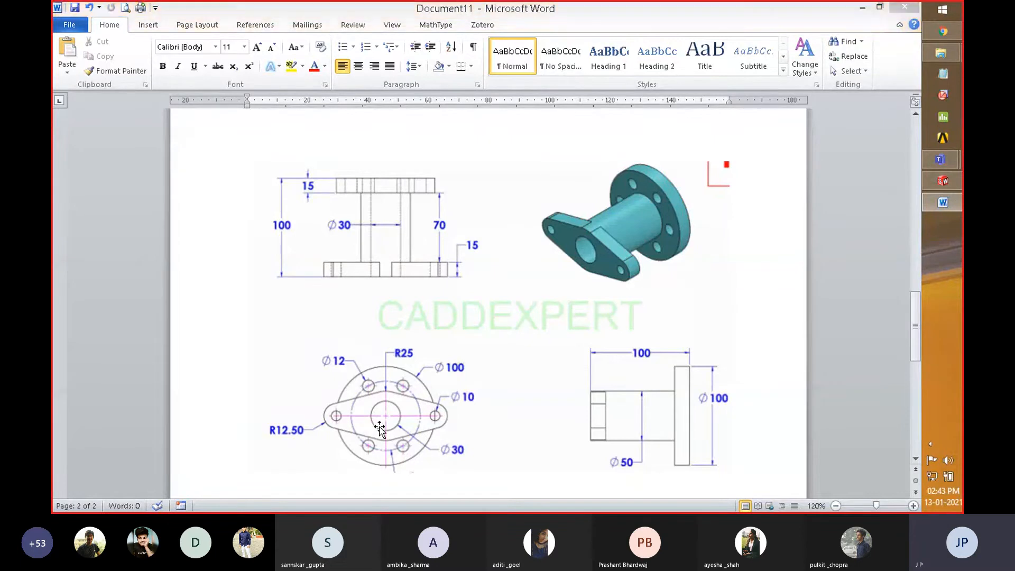
pyautogui.hotkey('alt', 'Tab')
pyautogui.moveTo(756, 333); pyautogui.dragTo(793, 338, button='right')
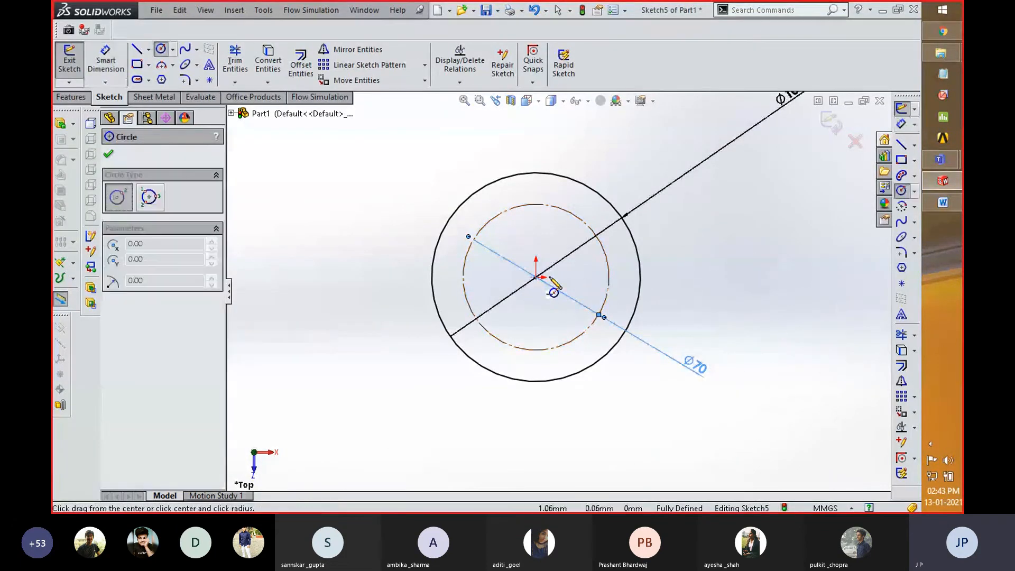
pyautogui.click(609, 277)
pyautogui.click(615, 287)
# - Set the small hole circle's diameter to 12 mm and finish dimensioning
pyautogui.moveTo(750, 265); pyautogui.dragTo(740, 240, button='right')
pyautogui.click(617, 273)
pyautogui.click(664, 247)
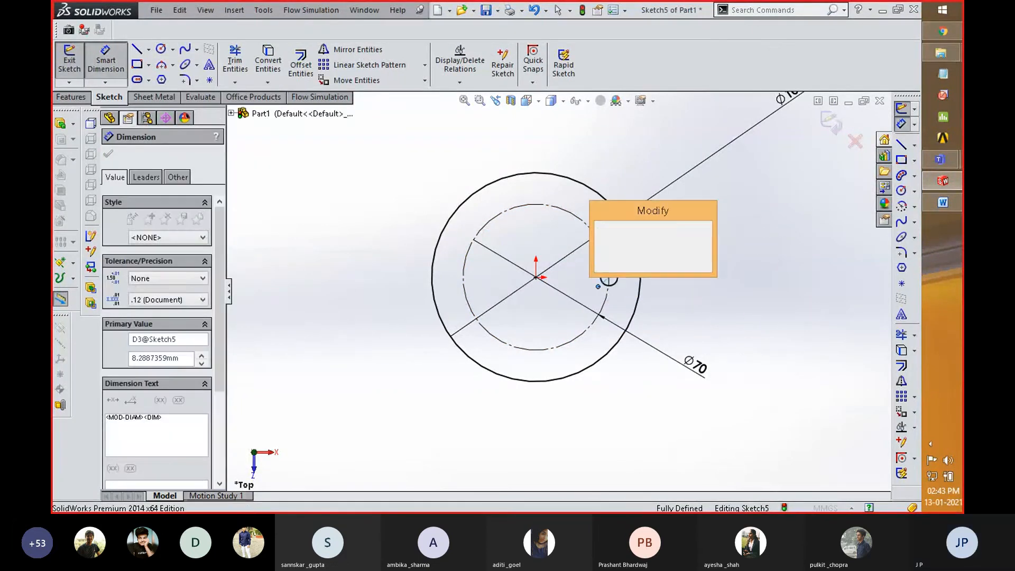
pyautogui.write('12')
pyautogui.press('Return')
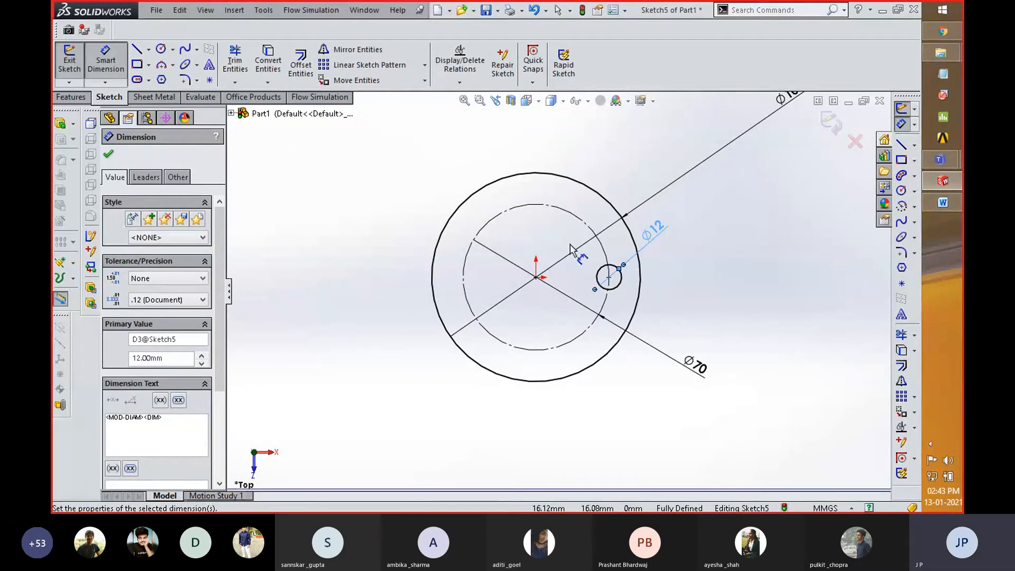
pyautogui.click(109, 154)
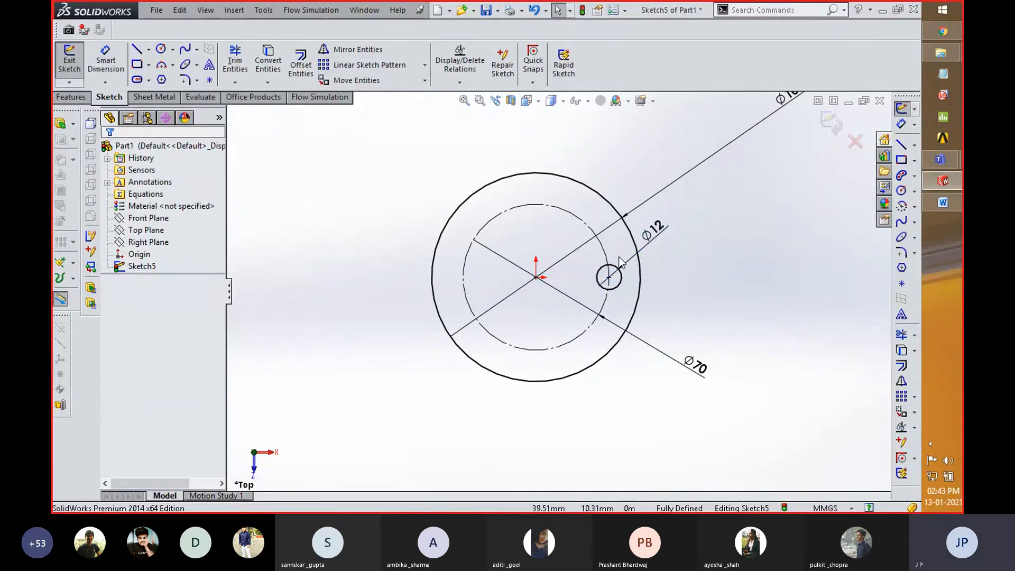
# - Create a circular sketch pattern of the 12 mm hole circle with 6 equally spaced instances over 360° about the origin, and exit the sketch
pyautogui.click(619, 282)
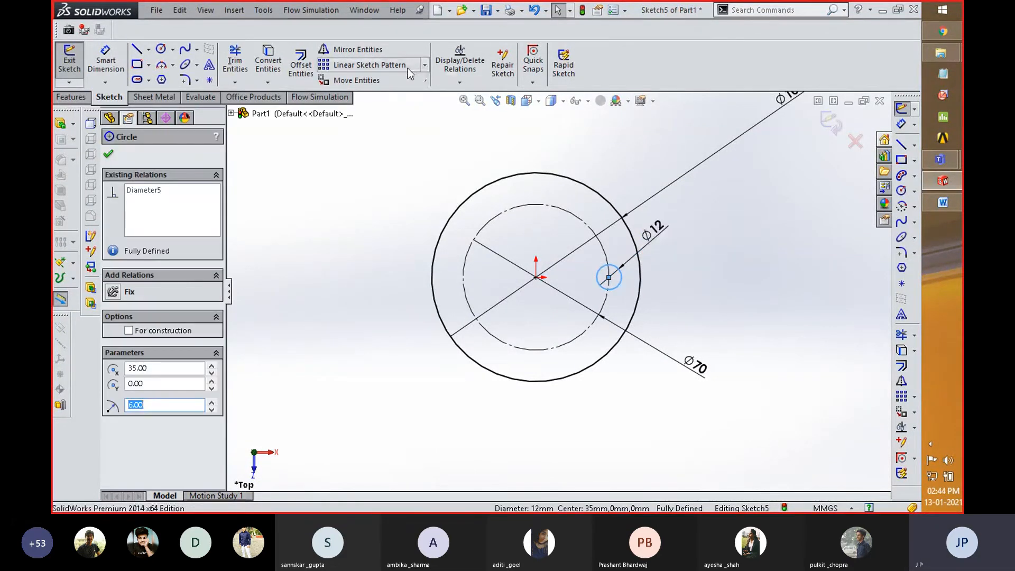
pyautogui.click(425, 64)
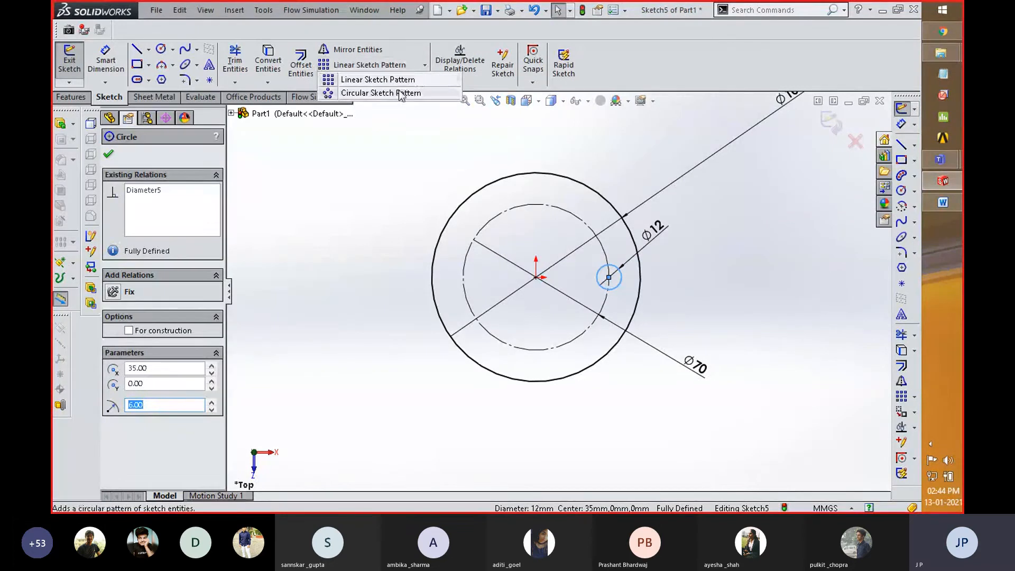
pyautogui.click(370, 79)
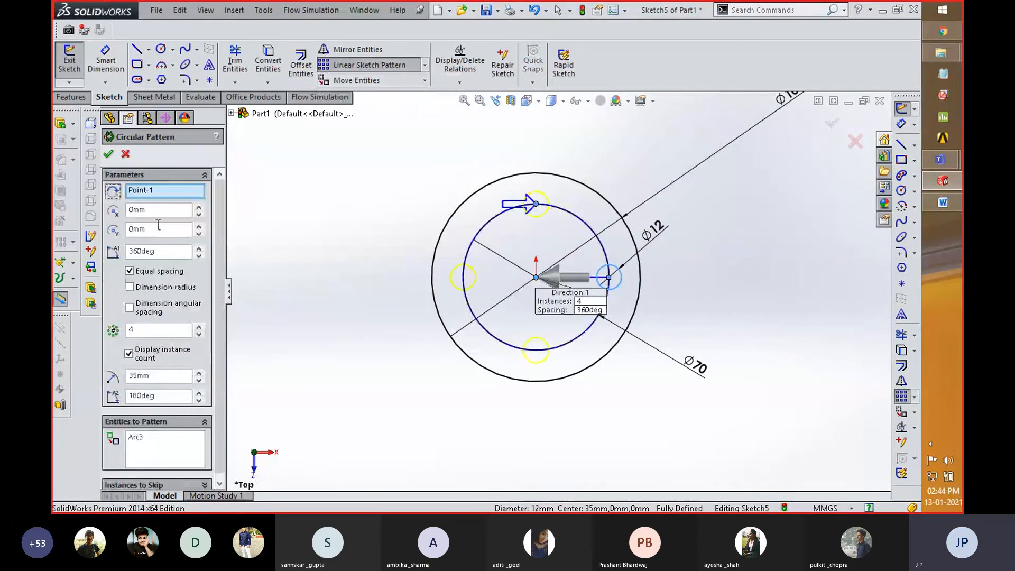
pyautogui.moveTo(159, 331); pyautogui.dragTo(124, 331)
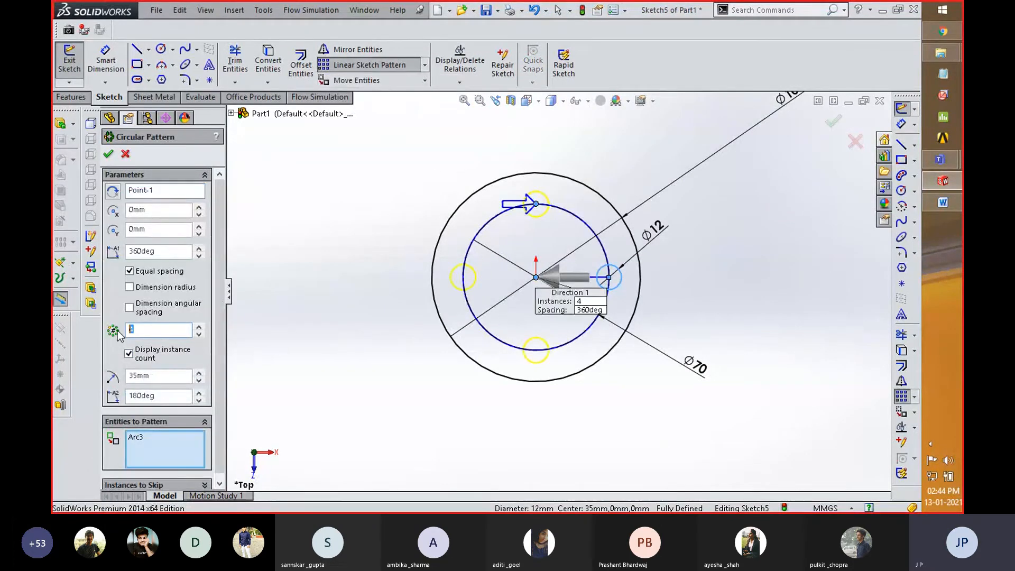
pyautogui.write('6')
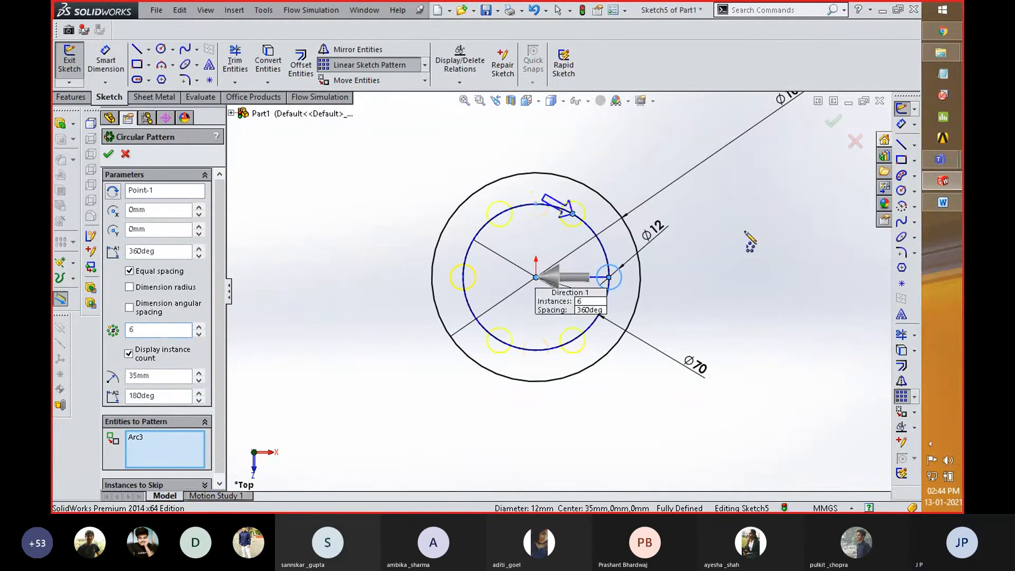
pyautogui.click(832, 122)
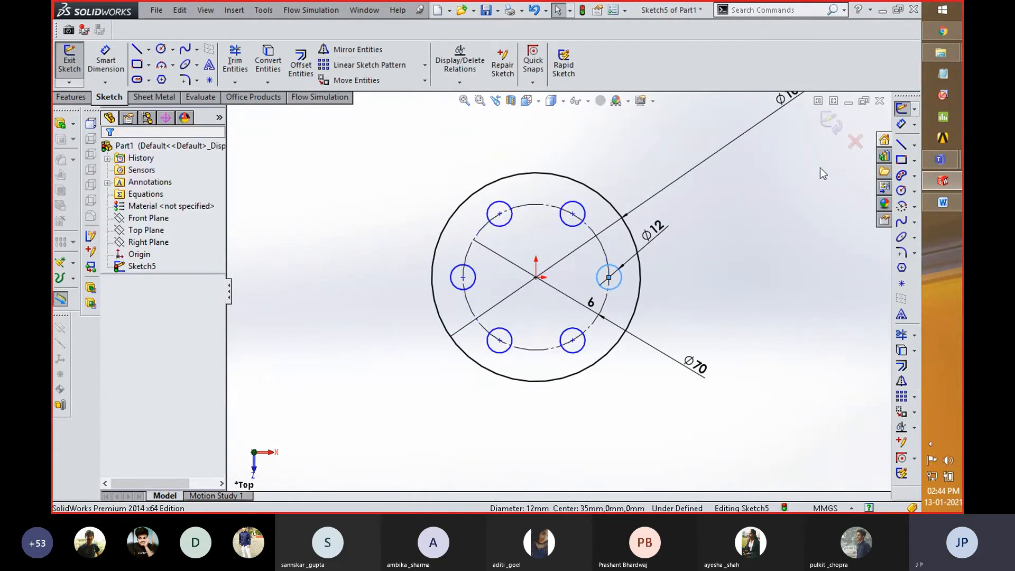
pyautogui.click(832, 125)
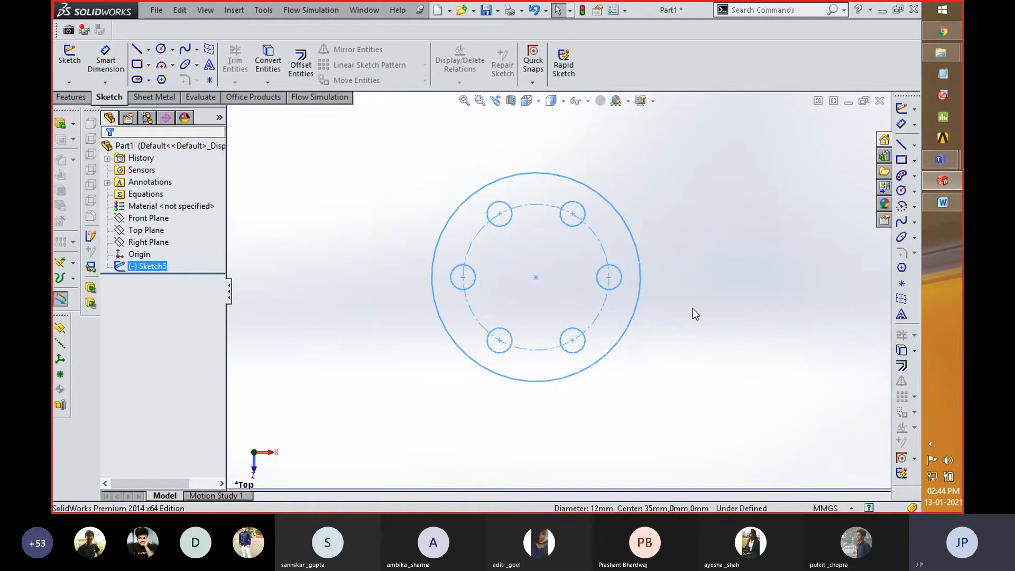
# - Extrude the flange sketch as a 15 mm blind boss, consulting the Word drawing for the thickness
pyautogui.click(73, 97)
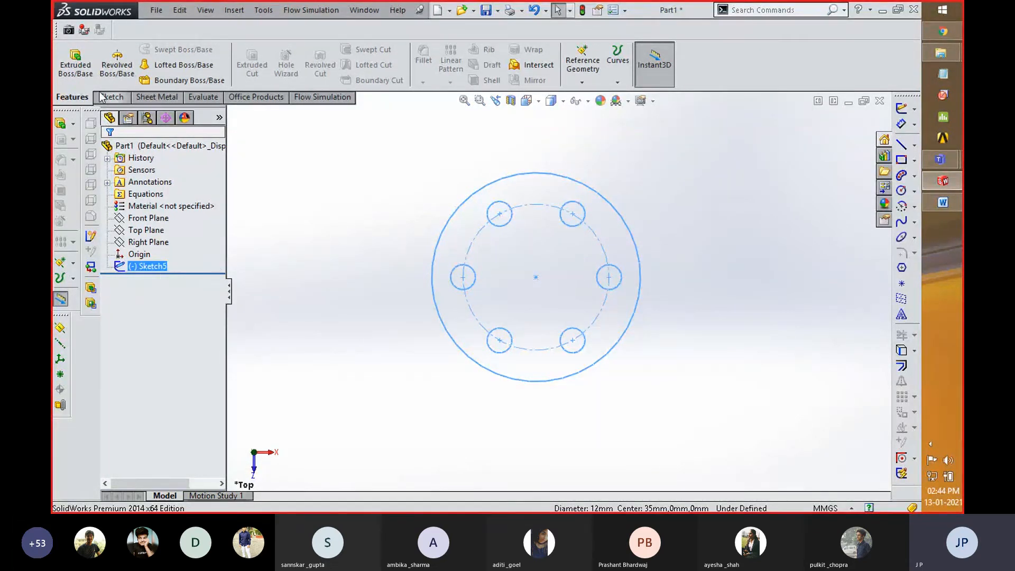
pyautogui.click(71, 68)
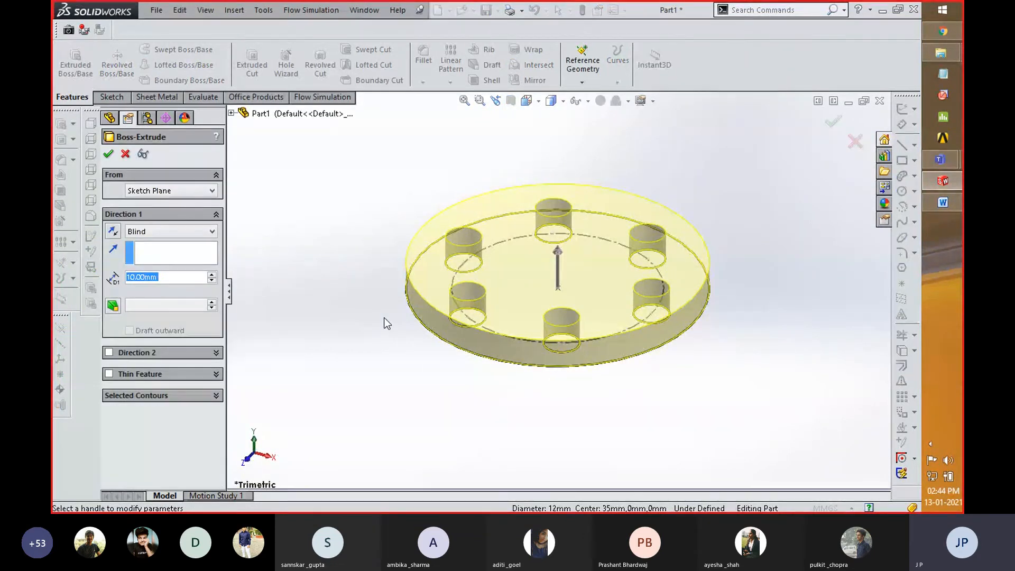
pyautogui.hotkey('alt', 'Tab')
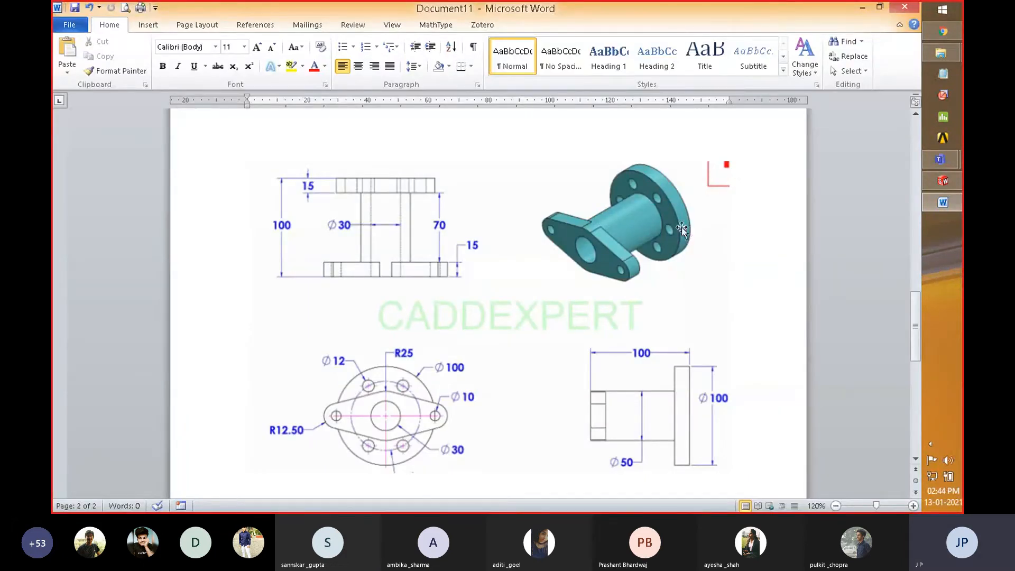
pyautogui.hotkey('alt', 'Tab')
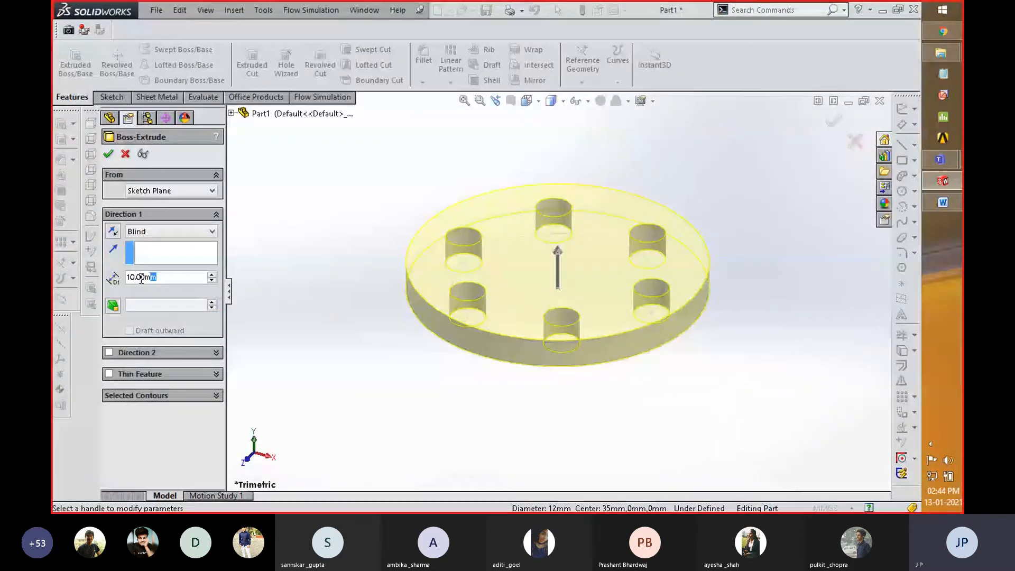
pyautogui.moveTo(141, 278); pyautogui.dragTo(126, 278)
pyautogui.write('15')
pyautogui.press('Return')
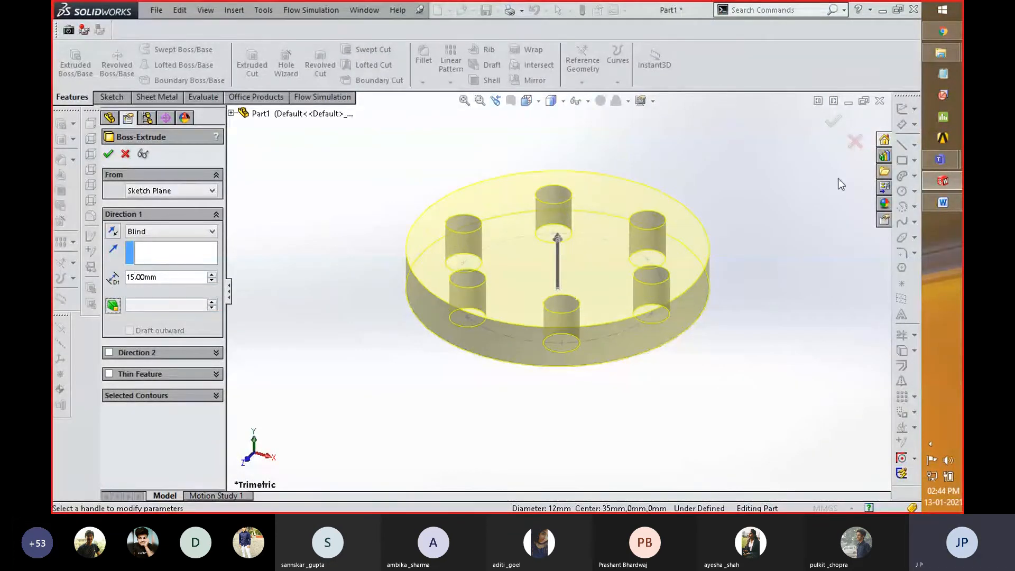
pyautogui.press('Return')
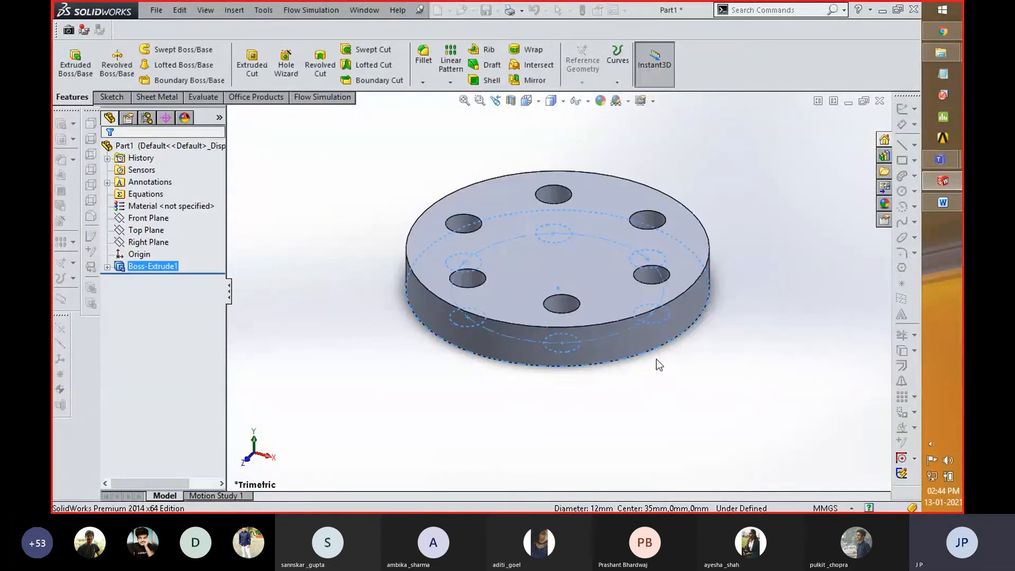
pyautogui.click(601, 405)
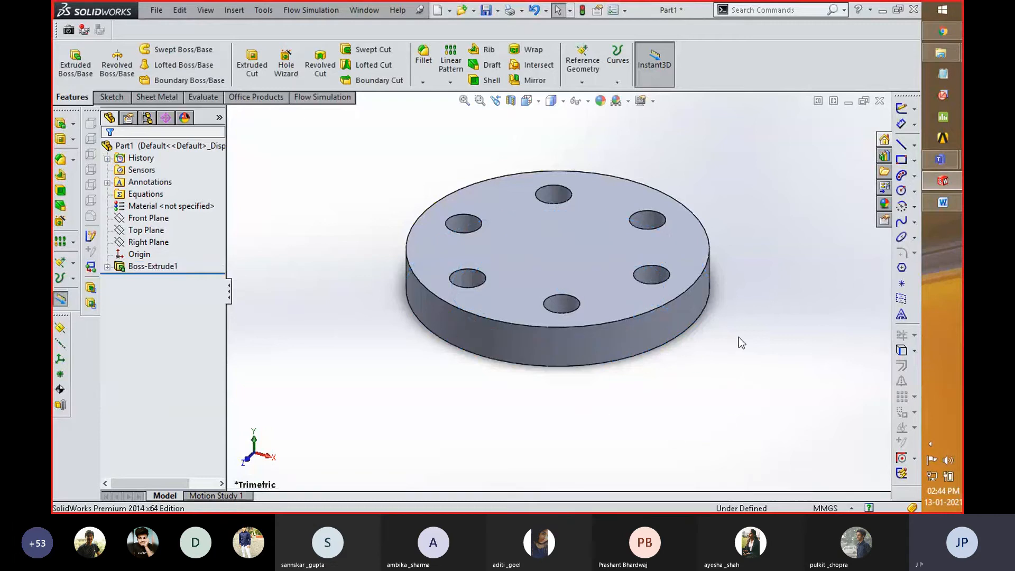
# - Check the pipe section in the Word drawing and, back in SolidWorks, start a sketch on the flange's top face, viewed straight on
pyautogui.moveTo(738, 334); pyautogui.dragTo(716, 386, button='middle')
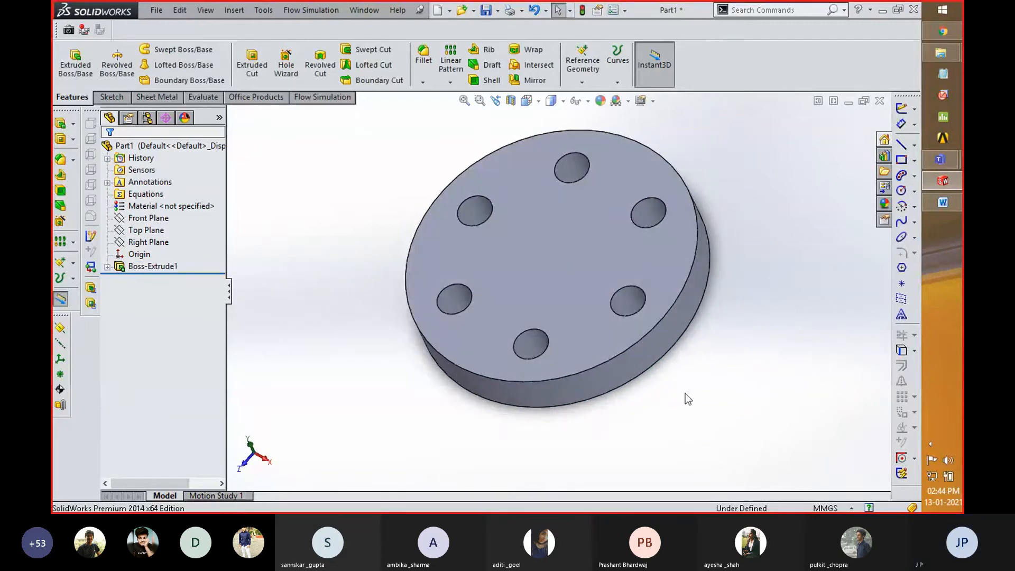
pyautogui.scroll(3, 685, 393)
pyautogui.scroll(-2, 600, 148)
pyautogui.hotkey('alt', 'Tab')
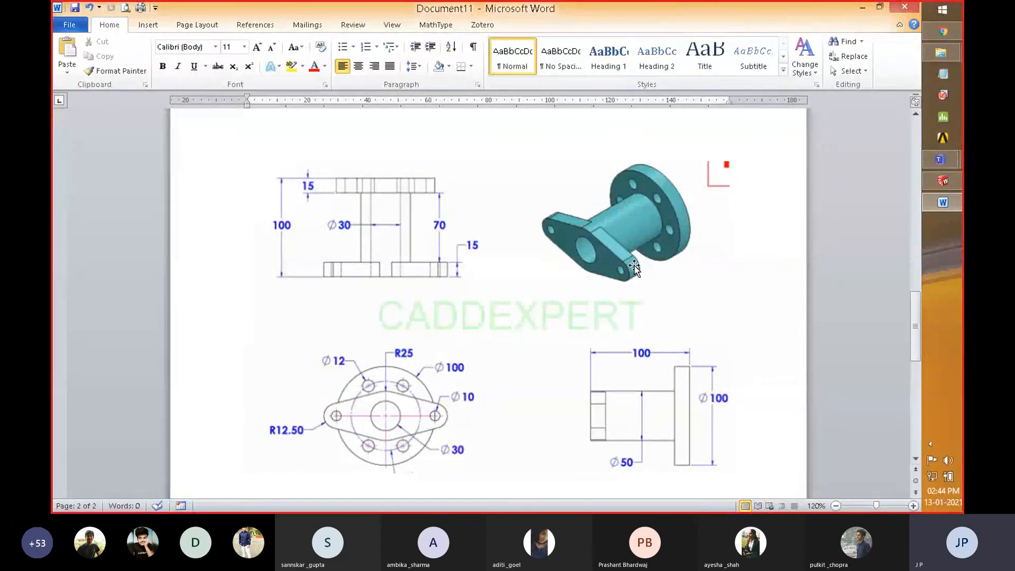
pyautogui.hotkey('alt', 'Tab')
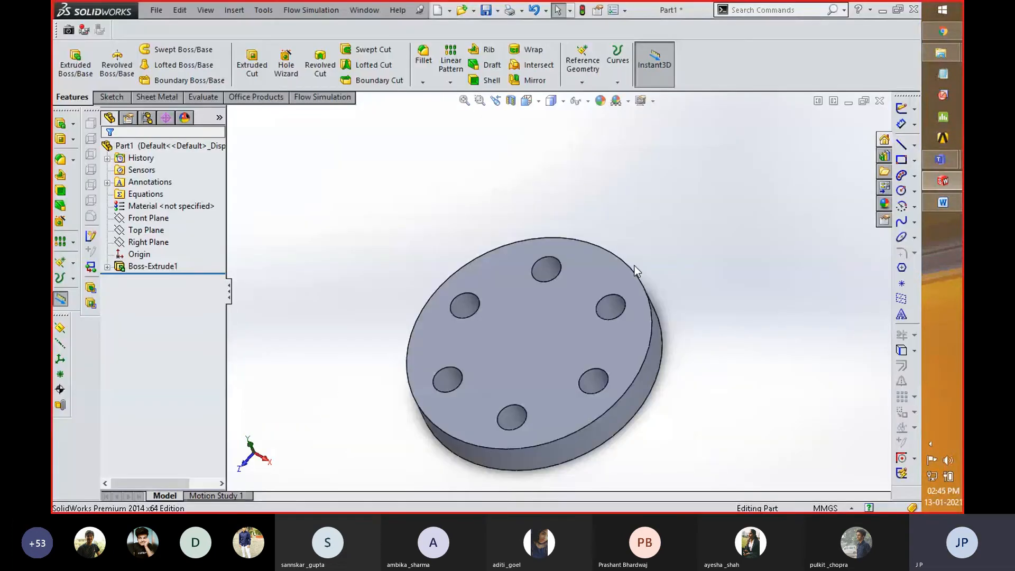
pyautogui.hotkey('alt', 'Tab')
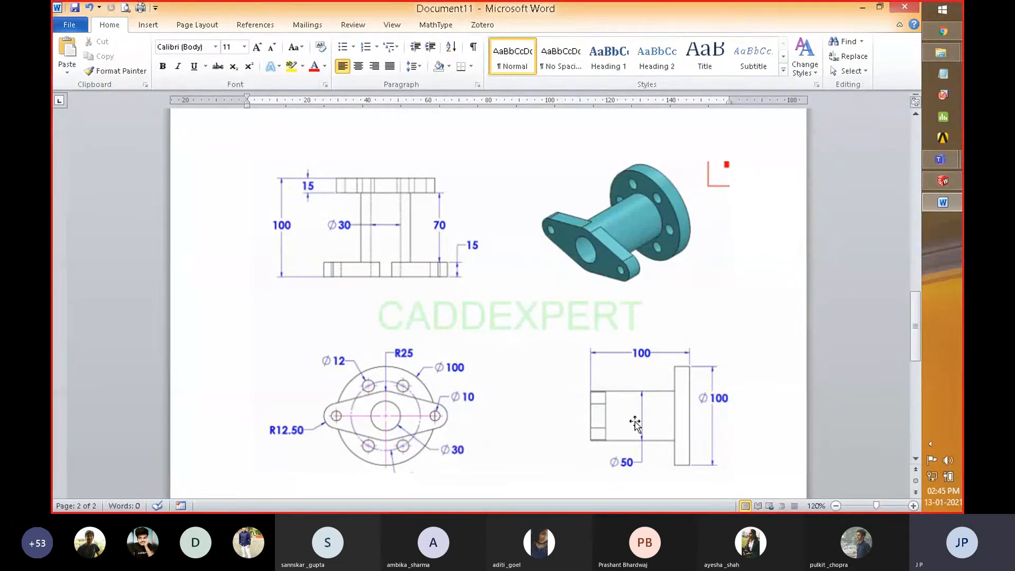
pyautogui.hotkey('alt', 'Tab')
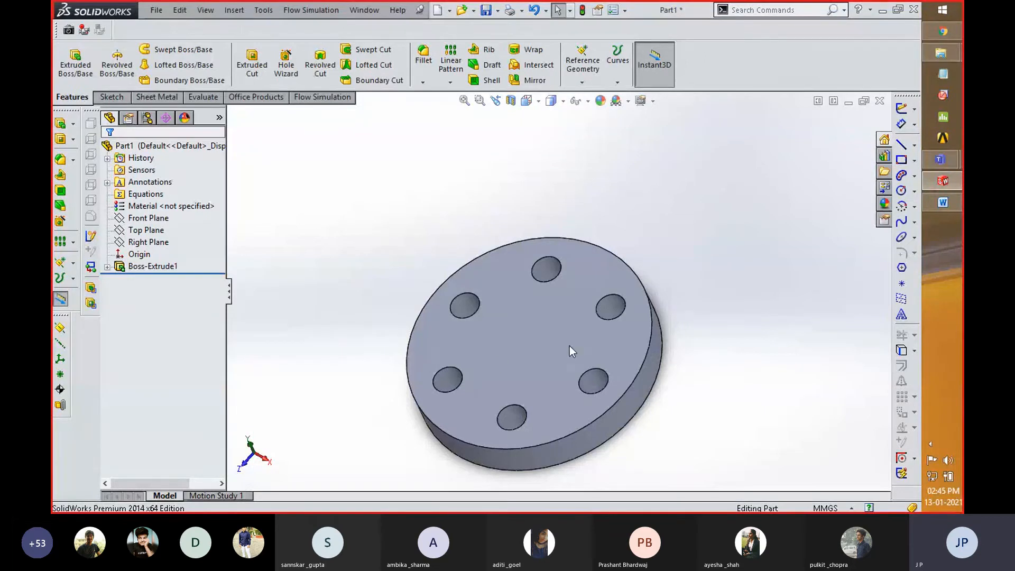
pyautogui.rightClick(554, 343)
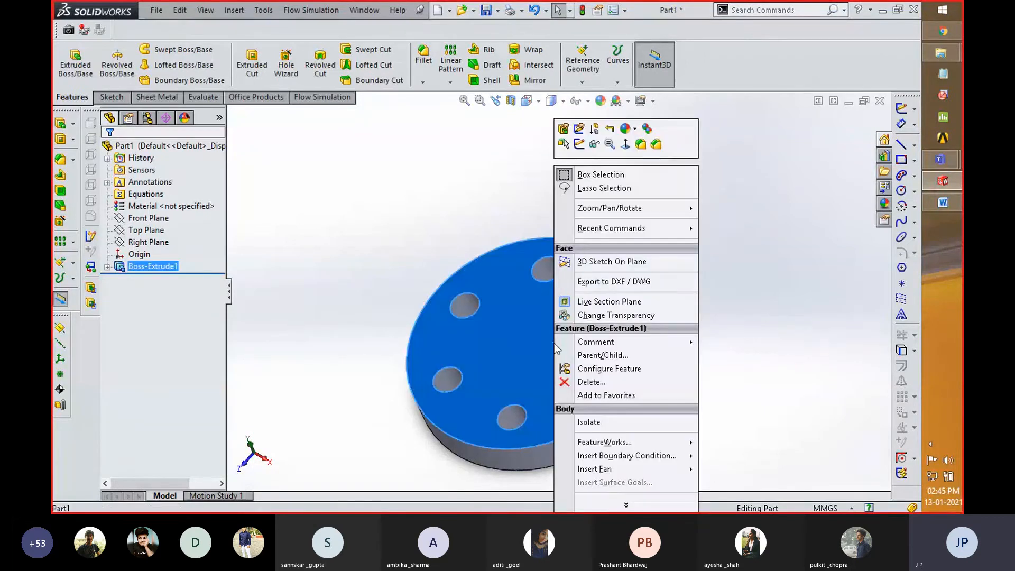
pyautogui.click(579, 144)
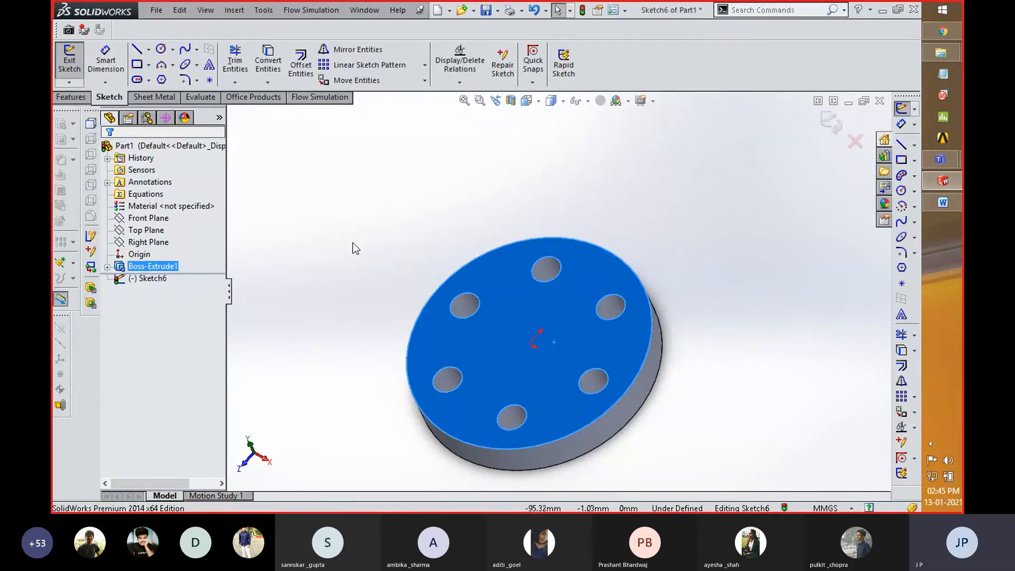
pyautogui.press('space')
pyautogui.click(468, 324)
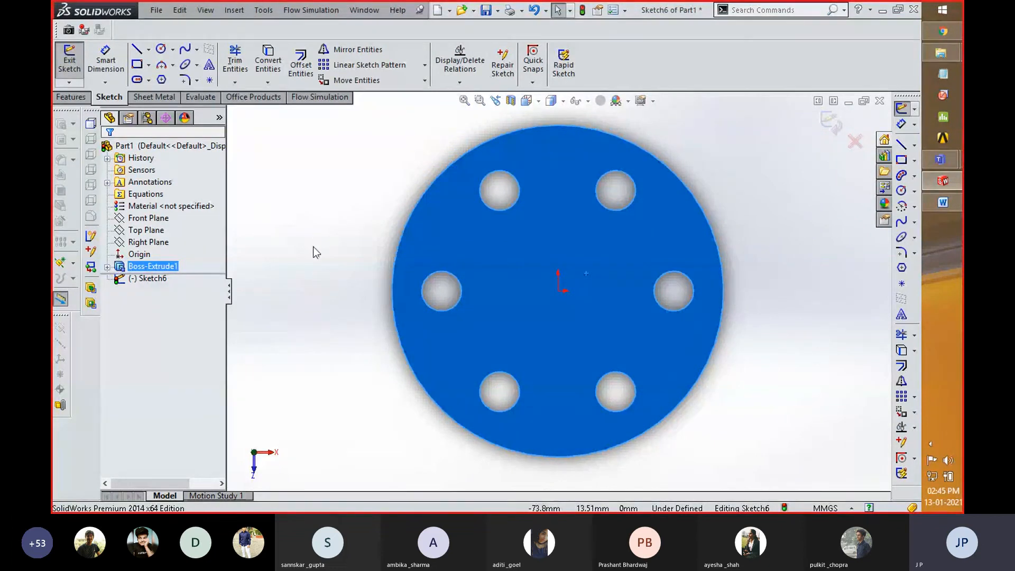
# - Draw a circle of about 18 mm radius centered on the origin on the flange face
pyautogui.moveTo(329, 252); pyautogui.dragTo(366, 248, button='right')
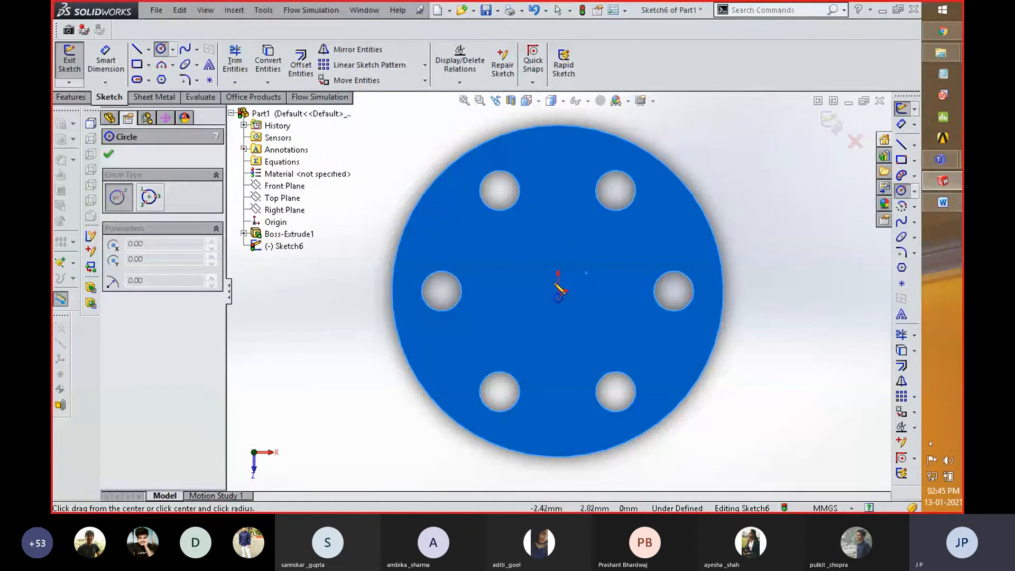
pyautogui.click(558, 290)
pyautogui.click(584, 344)
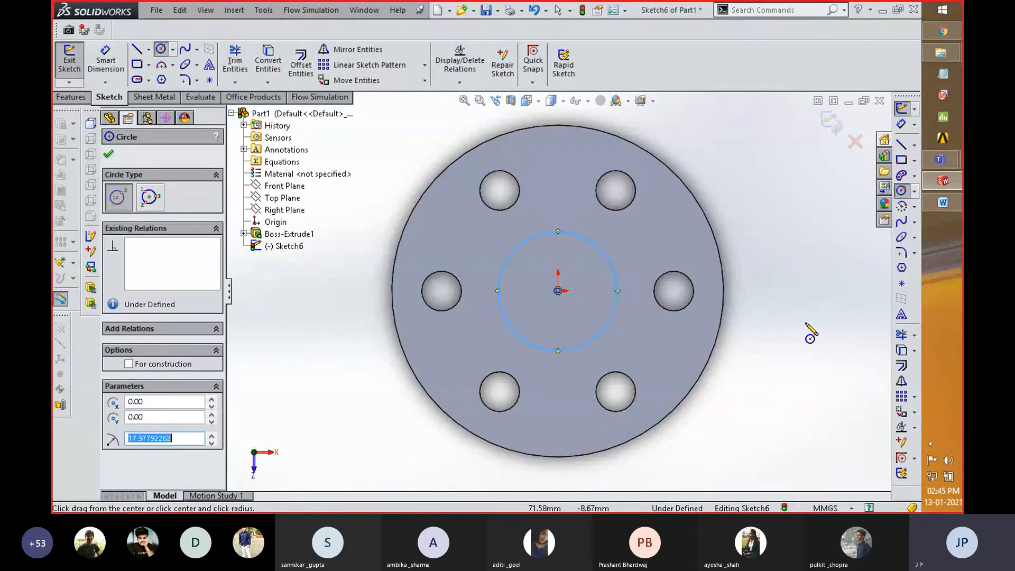
# - Dimension the central circle with a diameter of 50 mm, exit the sketch and clear the selection
pyautogui.moveTo(793, 324); pyautogui.dragTo(793, 261, button='right')
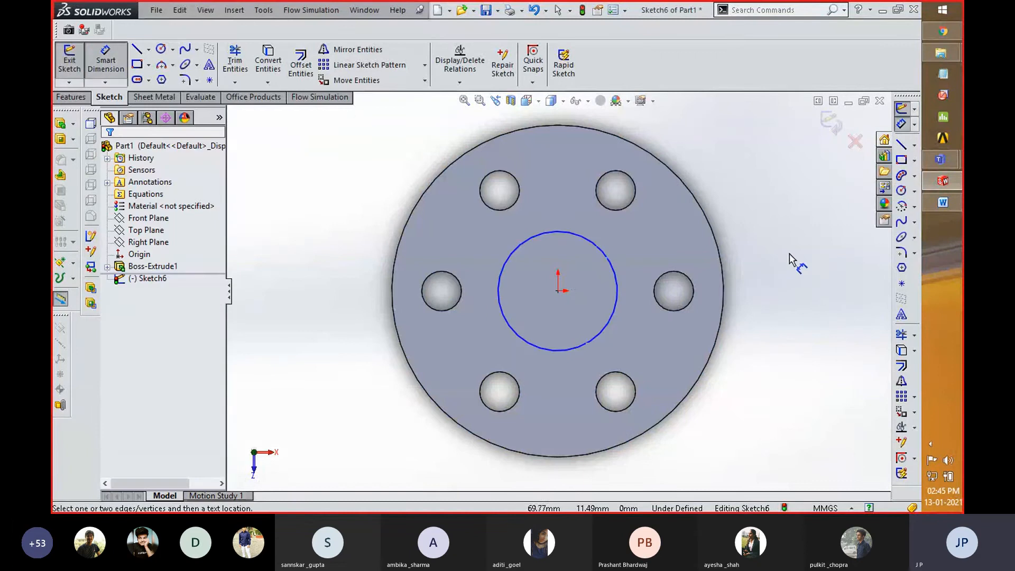
pyautogui.click(572, 231)
pyautogui.click(634, 214)
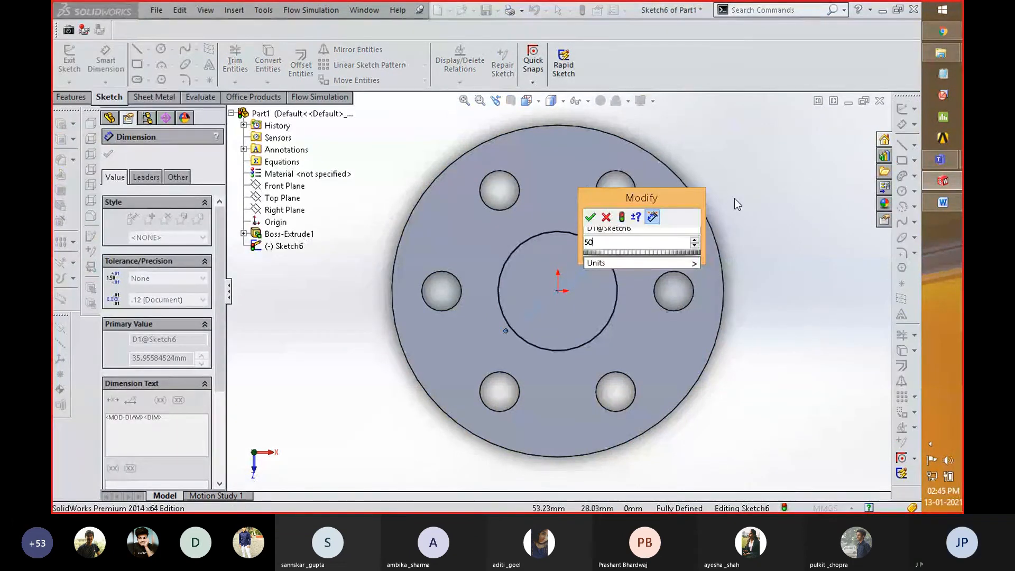
pyautogui.press('Return')
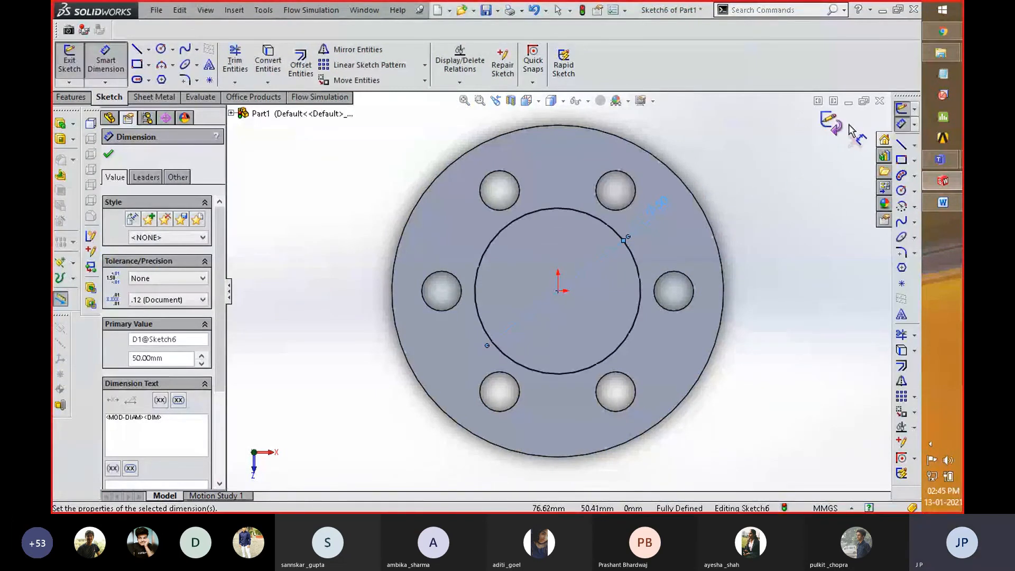
pyautogui.click(838, 131)
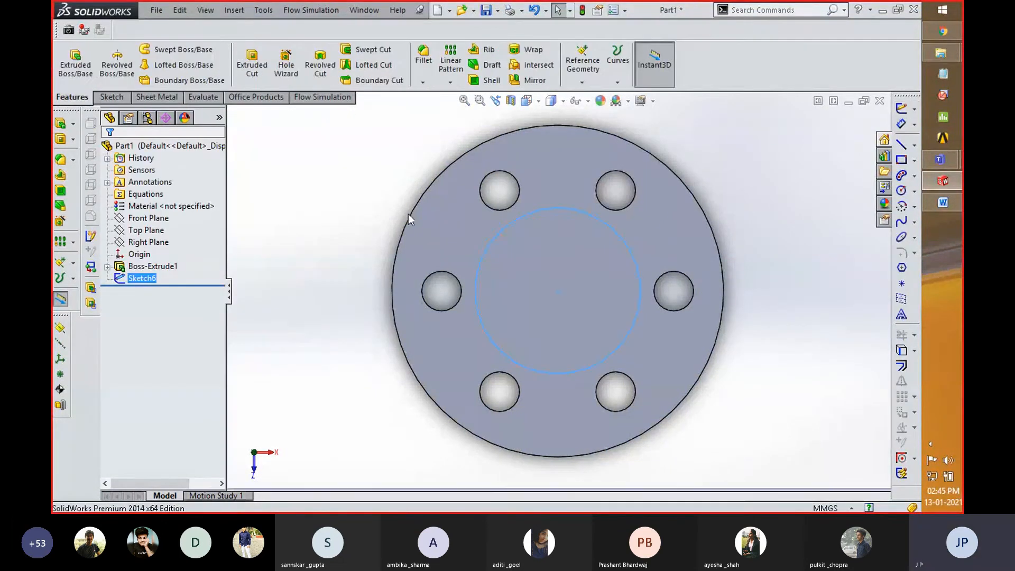
pyautogui.click(420, 385)
pyautogui.click(362, 389)
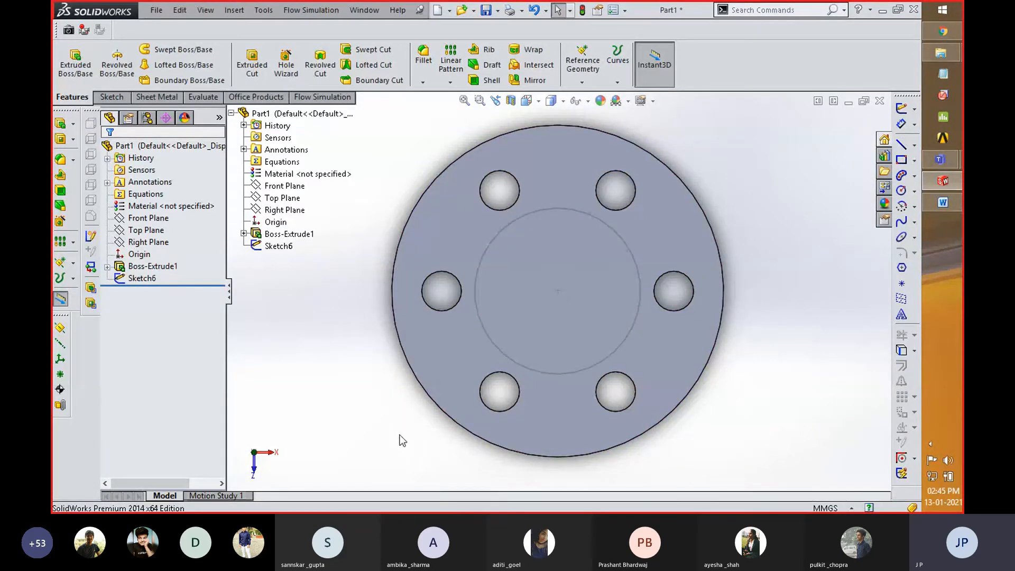
# - Extrude the 50 mm circle sketch as a 70 mm blind boss from the flange face, consulting the Word drawing for the pipe length
pyautogui.moveTo(405, 438); pyautogui.dragTo(379, 322, button='middle')
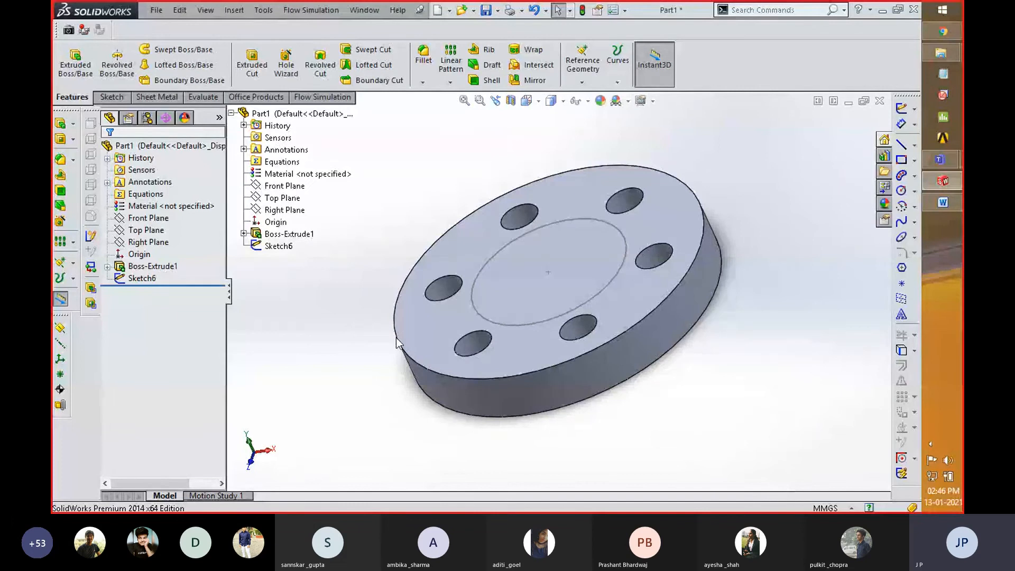
pyautogui.click(147, 280)
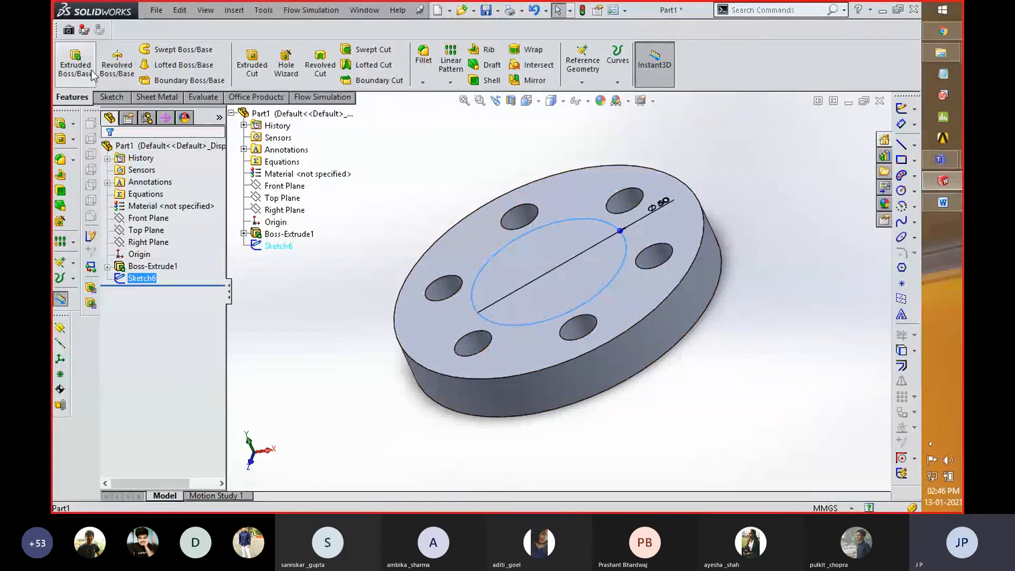
pyautogui.click(75, 64)
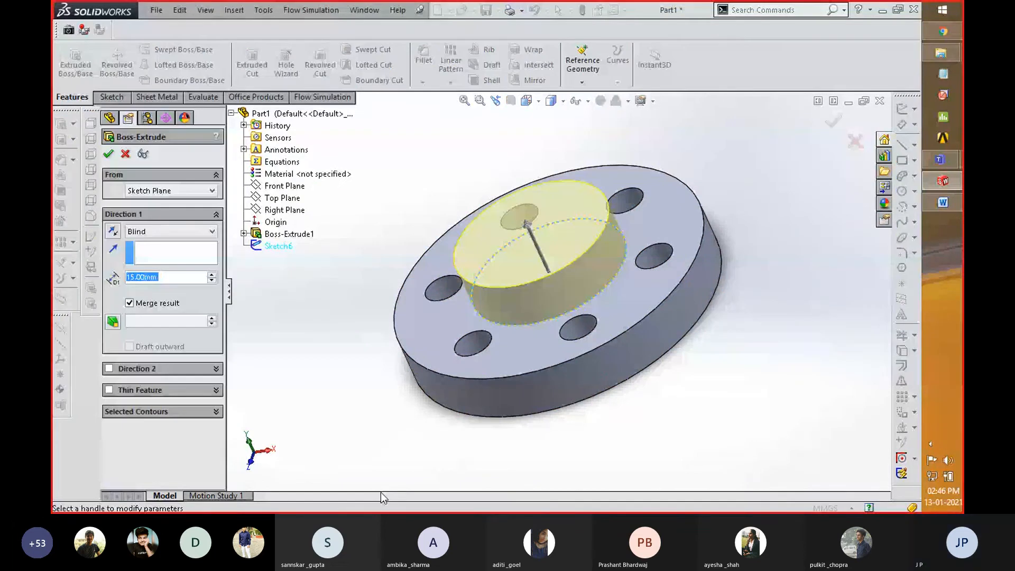
pyautogui.hotkey('alt', 'Tab')
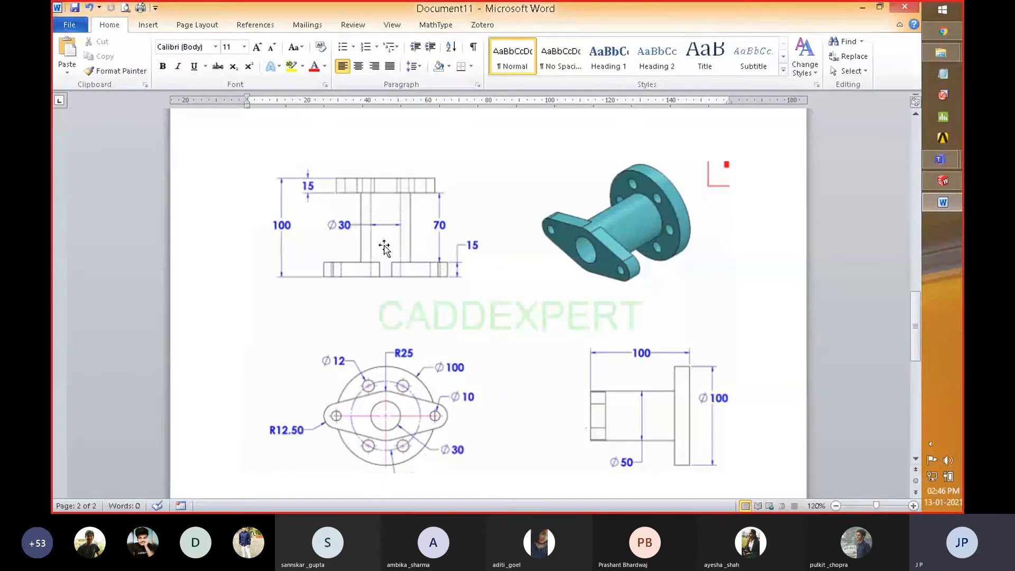
pyautogui.hotkey('alt', 'Tab')
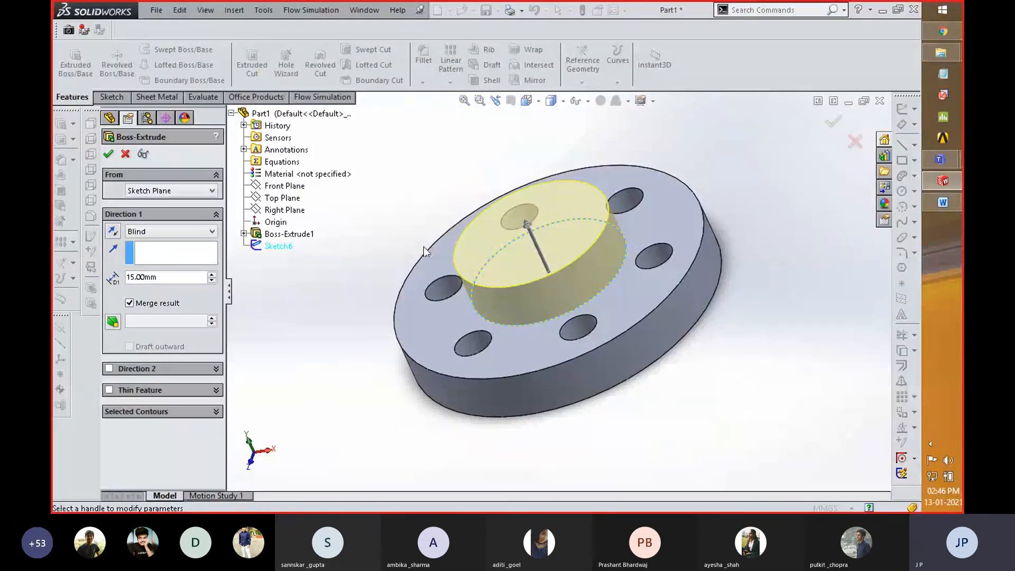
pyautogui.doubleClick(164, 275)
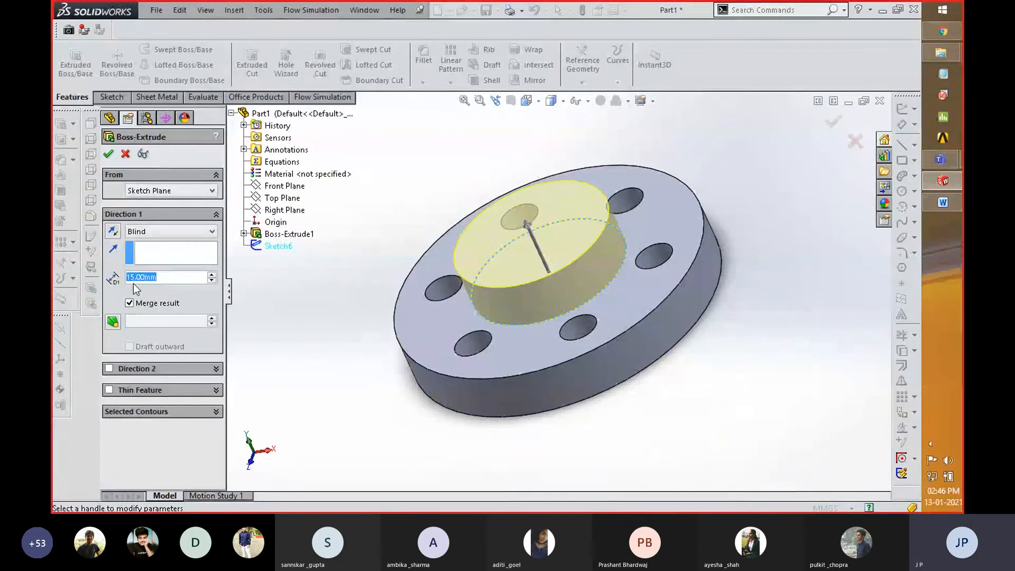
pyautogui.write('70')
pyautogui.click(145, 290)
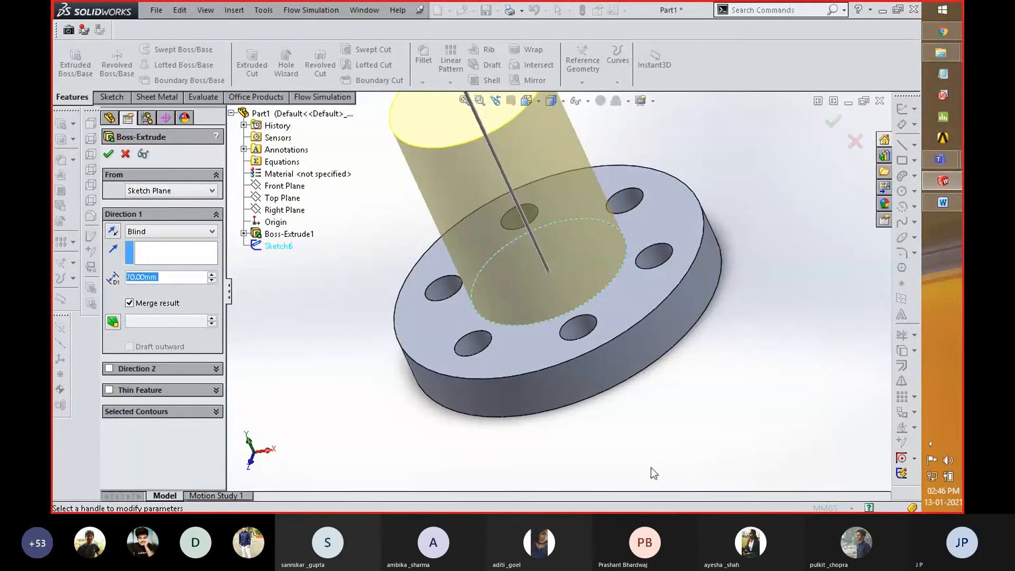
pyautogui.scroll(3, 687, 471)
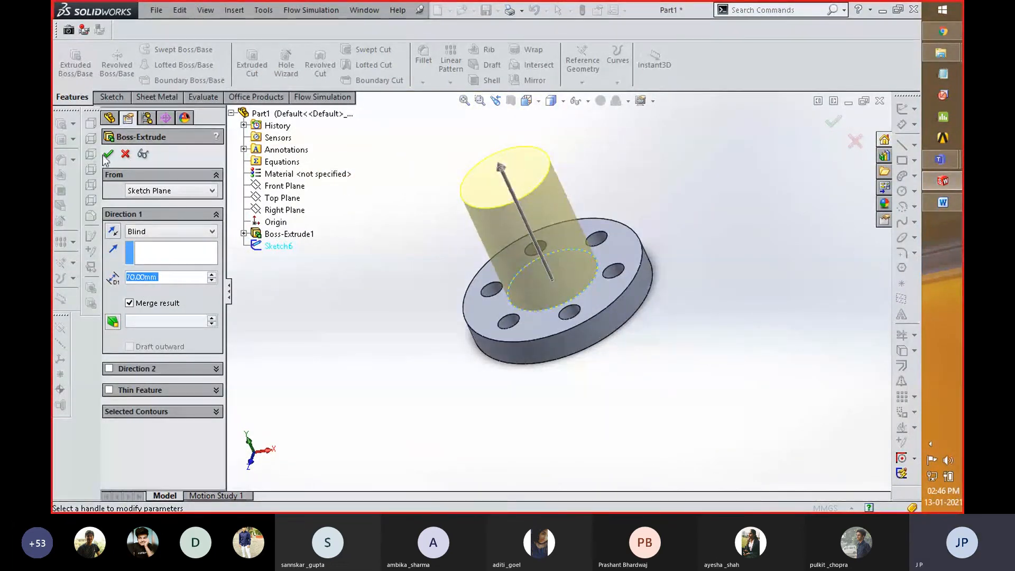
pyautogui.press('Return')
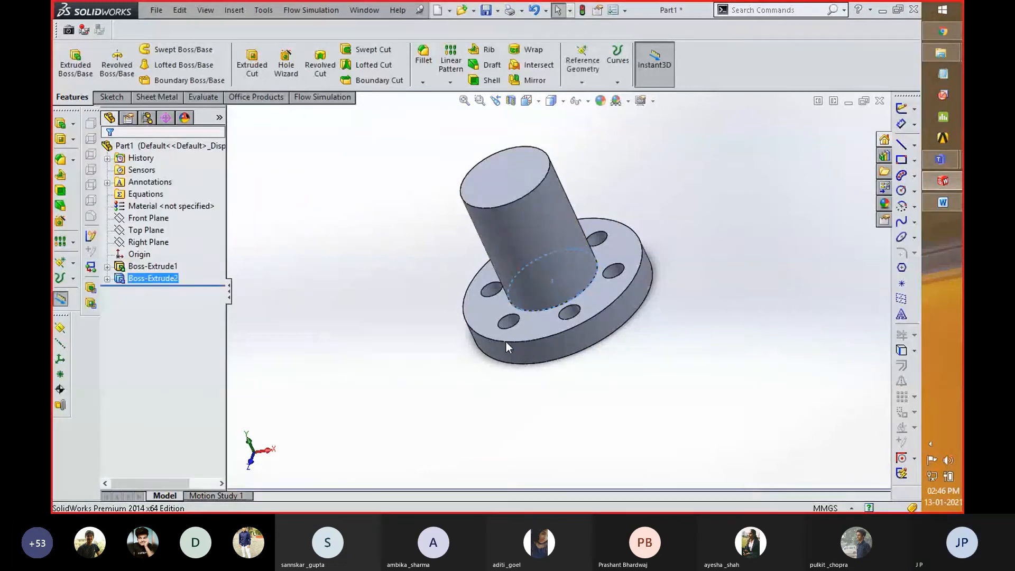
# - Check the two-hole oval flange in the Word drawing and, back in SolidWorks, start a sketch on the pipe's end face, viewed straight on
pyautogui.hotkey('alt', 'Tab')
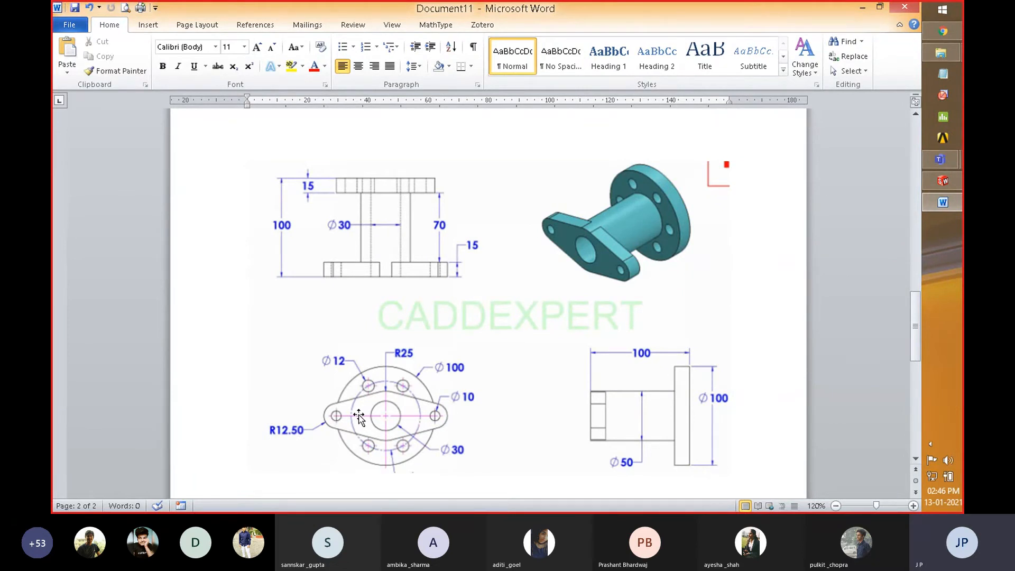
pyautogui.hotkey('alt', 'Tab')
pyautogui.hotkey('alt', 'Tab')
pyautogui.hotkey('alt', 'Tab')
pyautogui.hotkey('alt', 'Tab')
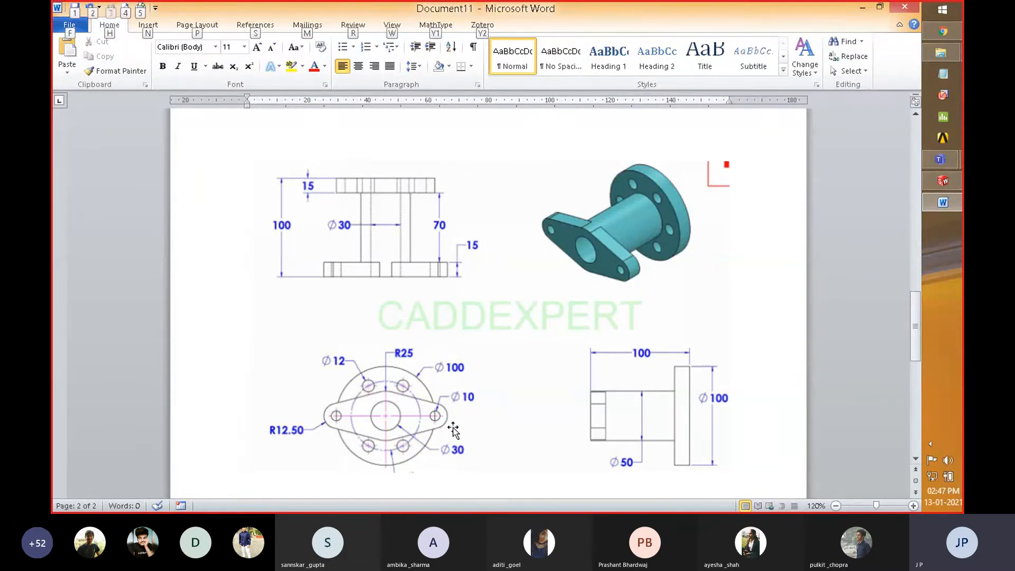
pyautogui.hotkey('alt', 'Tab')
pyautogui.click(507, 171)
pyautogui.rightClick(507, 168)
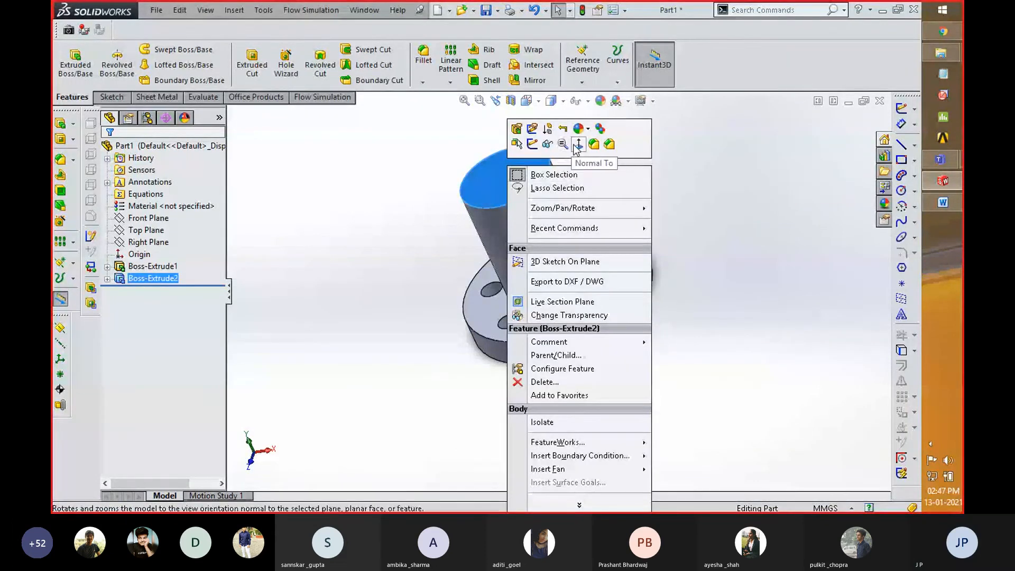
pyautogui.click(531, 144)
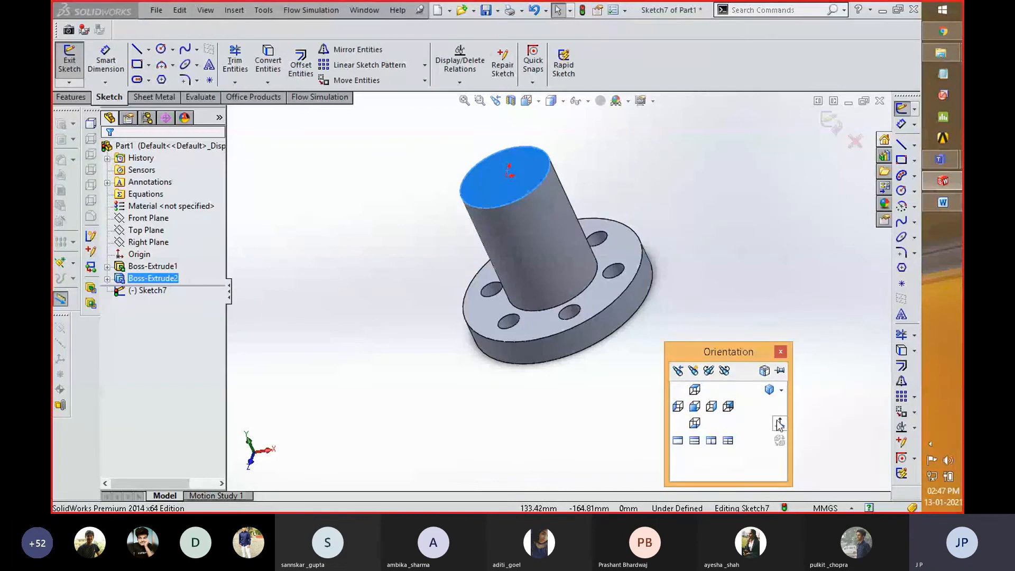
pyautogui.click(779, 423)
pyautogui.scroll(-5, 635, 378)
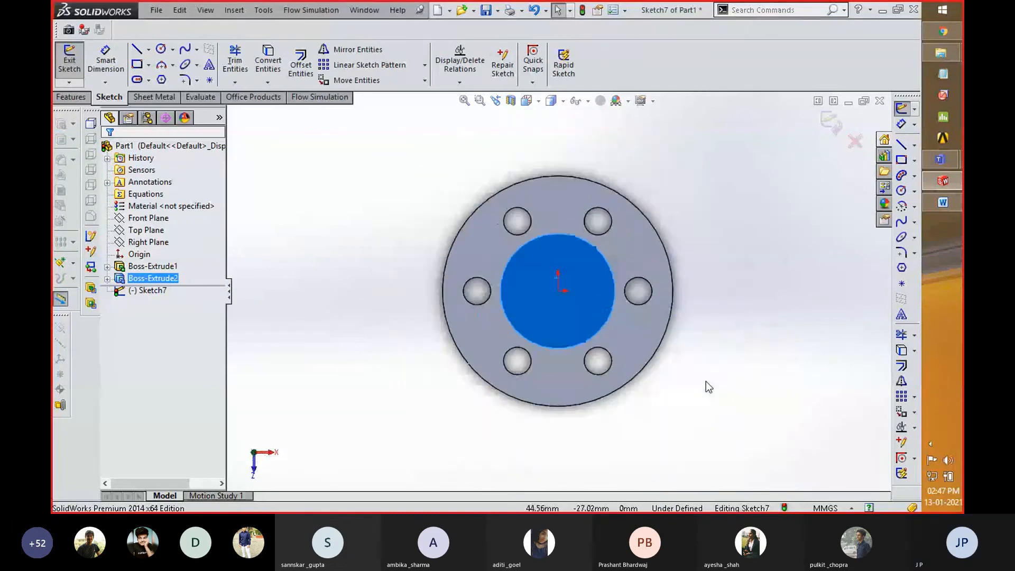
pyautogui.click(626, 290)
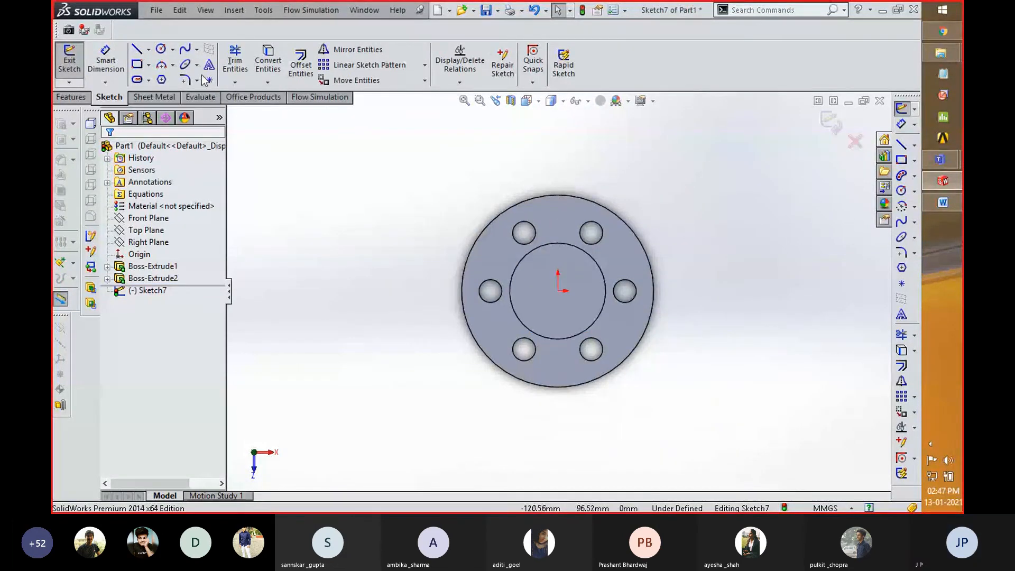
# - Draw a horizontal 35 mm centerline from the origin to the center of the flange hole on the positive X side
pyautogui.moveTo(737, 291); pyautogui.dragTo(757, 293, button='right')
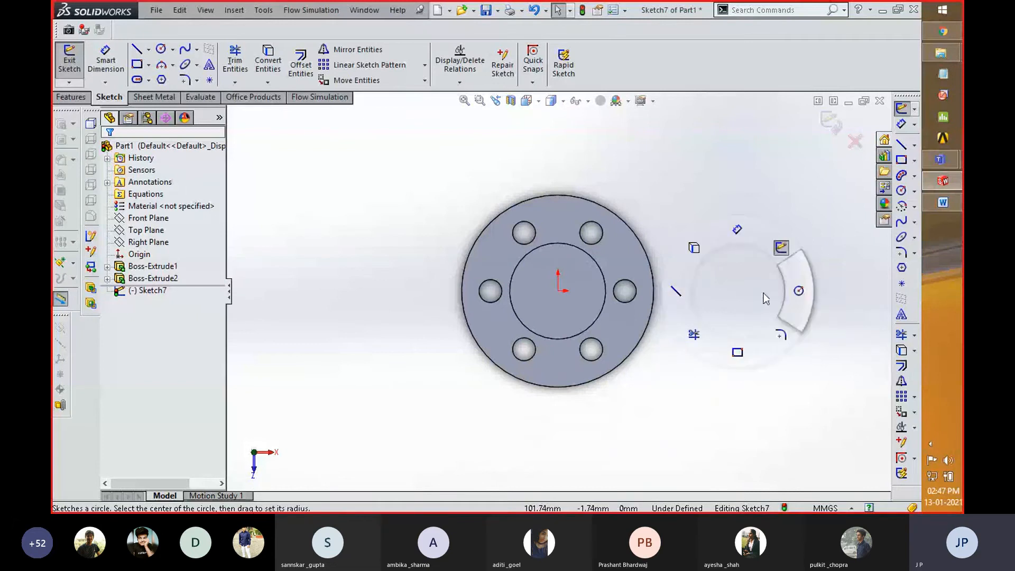
pyautogui.click(137, 49)
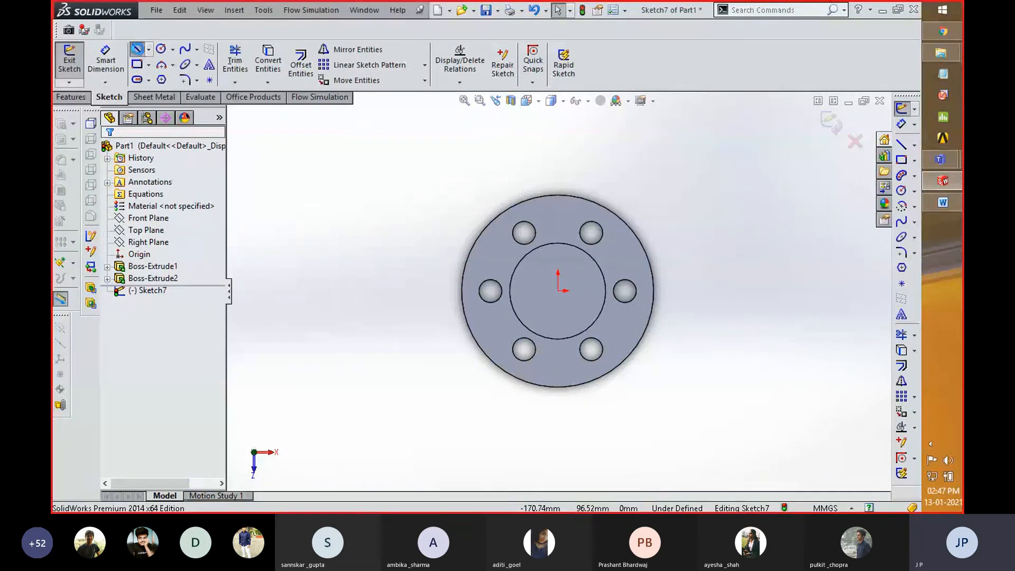
pyautogui.click(148, 50)
pyautogui.click(158, 81)
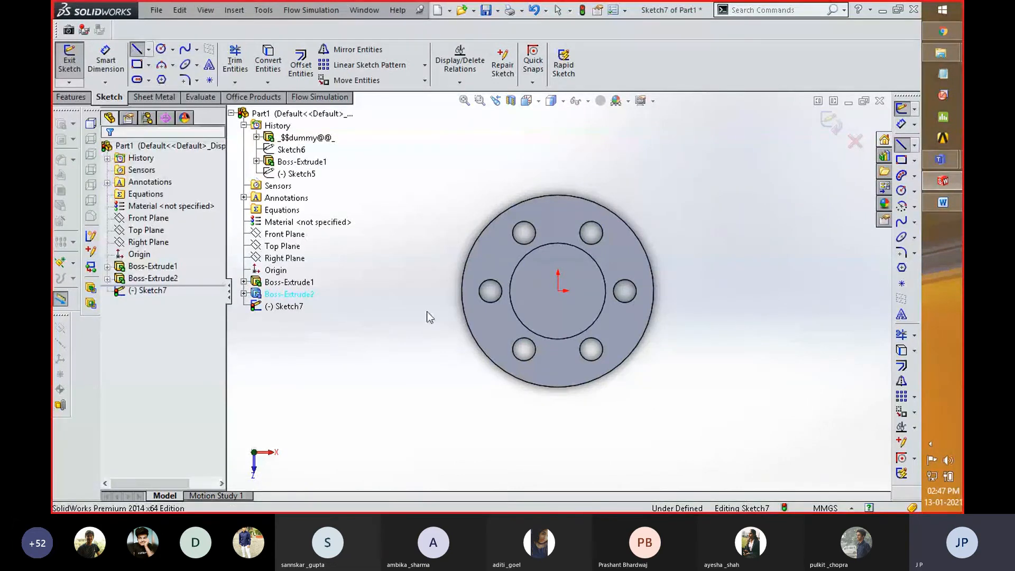
pyautogui.moveTo(558, 291); pyautogui.dragTo(625, 290)
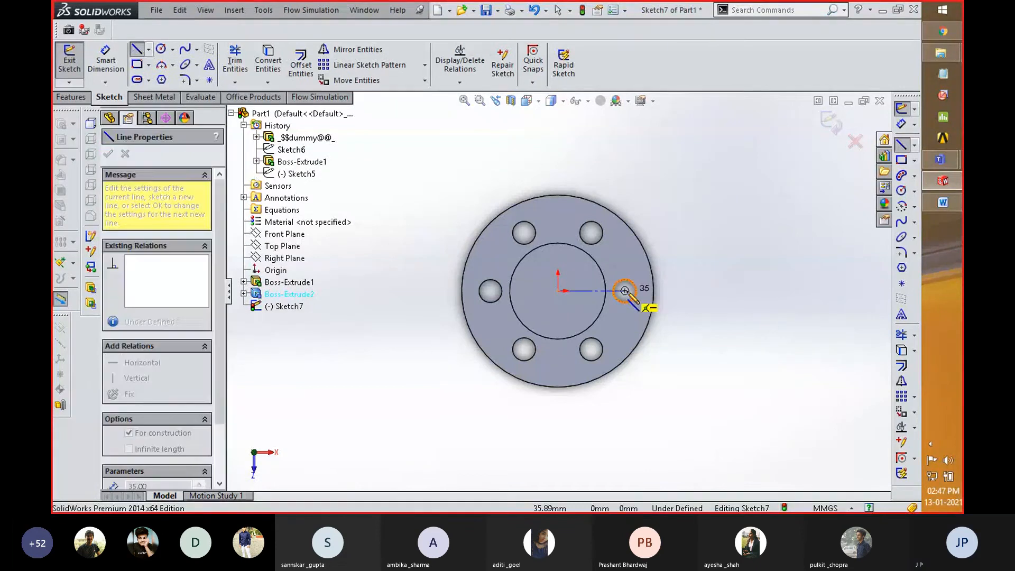
# - Try to dimension the centerline's length, cancel the driven dimension and delete the centerline
pyautogui.moveTo(711, 280); pyautogui.dragTo(708, 257, button='right')
pyautogui.click(588, 290)
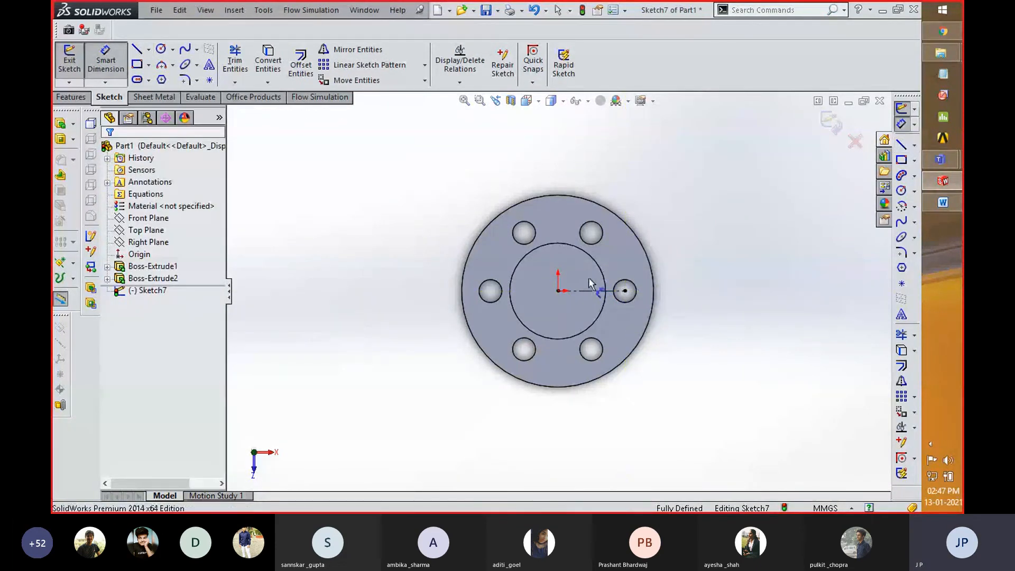
pyautogui.click(589, 260)
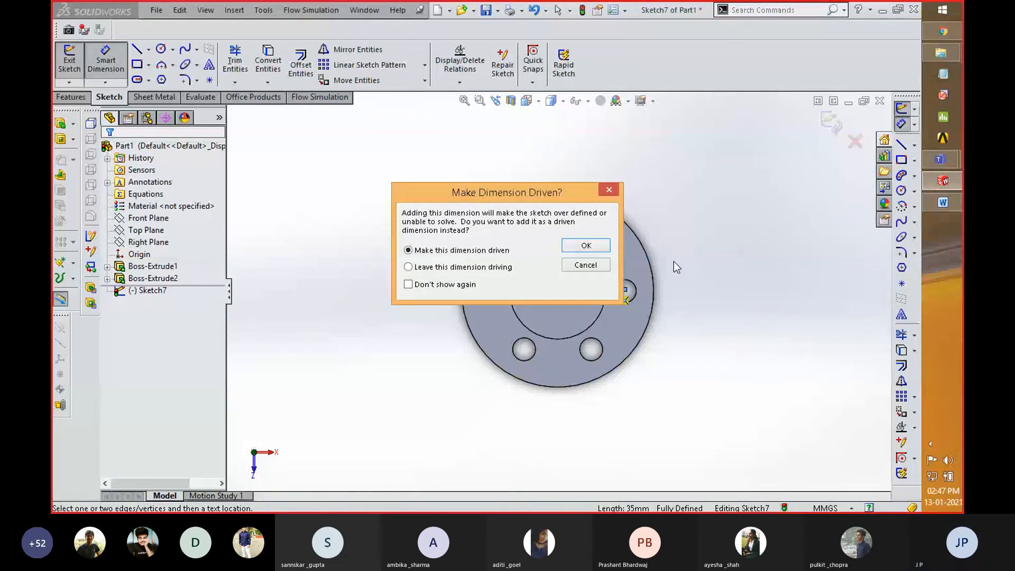
pyautogui.click(588, 266)
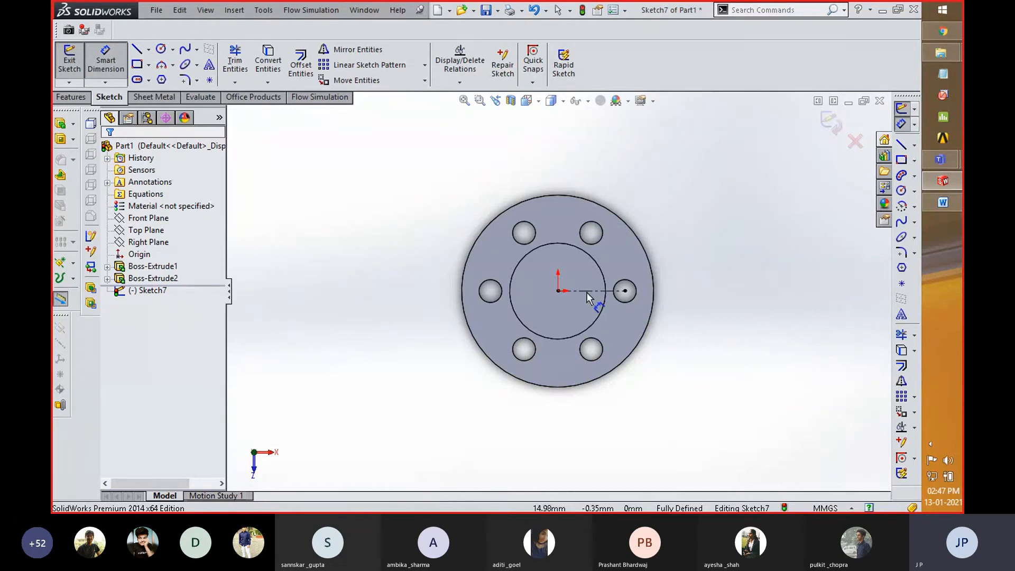
pyautogui.rightClick(699, 250)
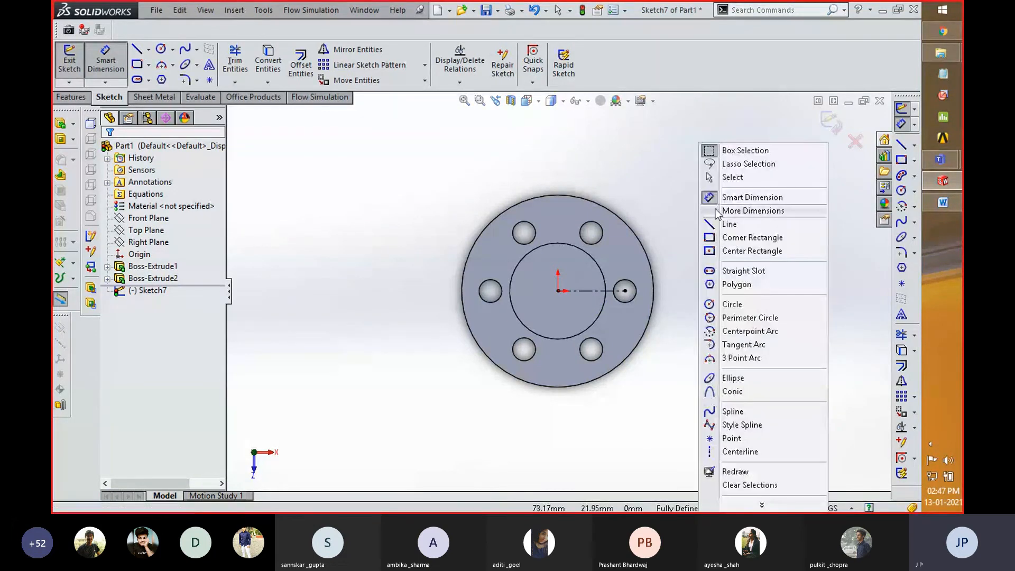
pyautogui.click(732, 177)
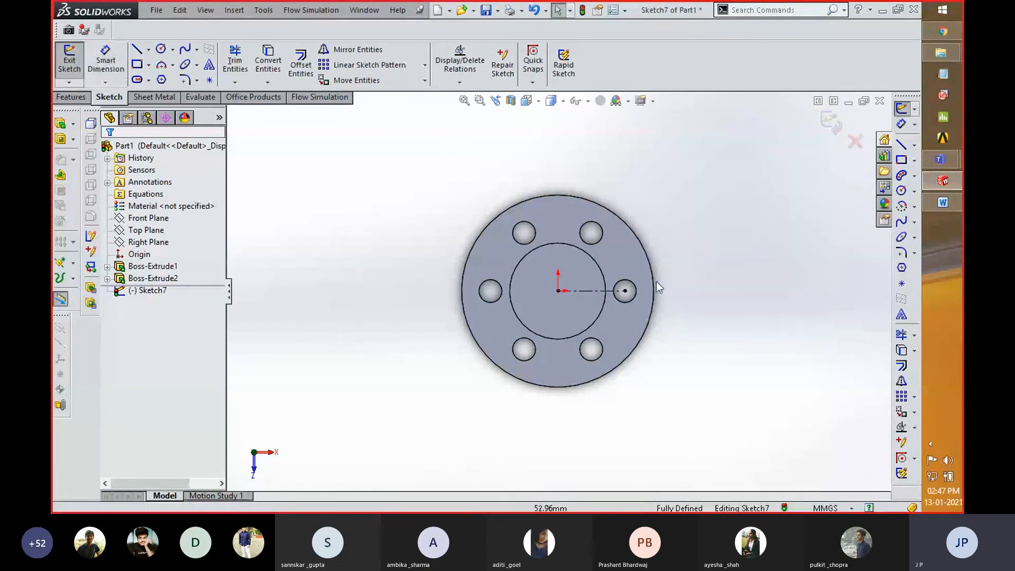
pyautogui.click(600, 291)
pyautogui.press('Delete')
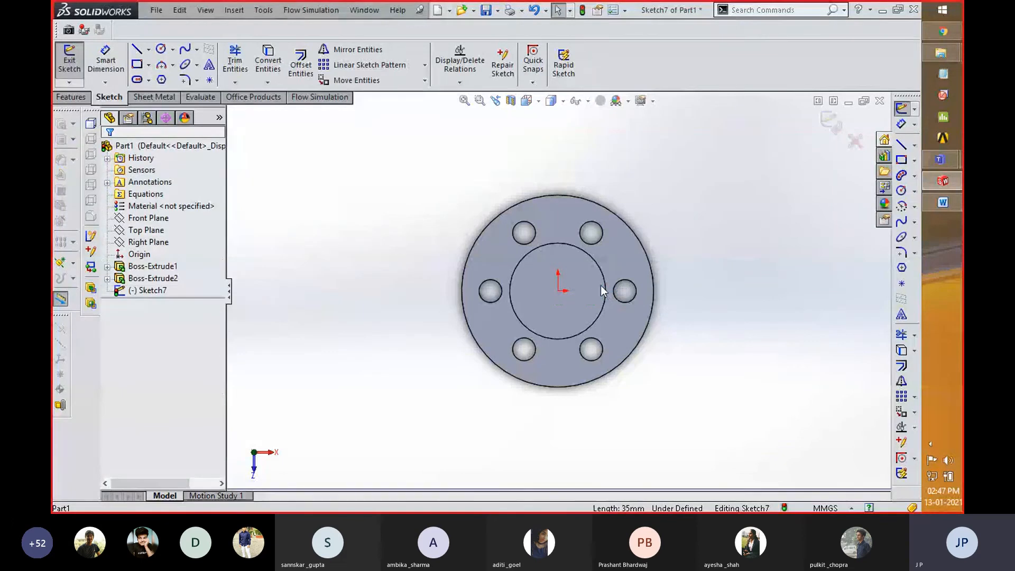
# - Draw a horizontal centerline about 65 mm long from the origin to beyond the round flange's edge in the positive X direction
pyautogui.click(106, 82)
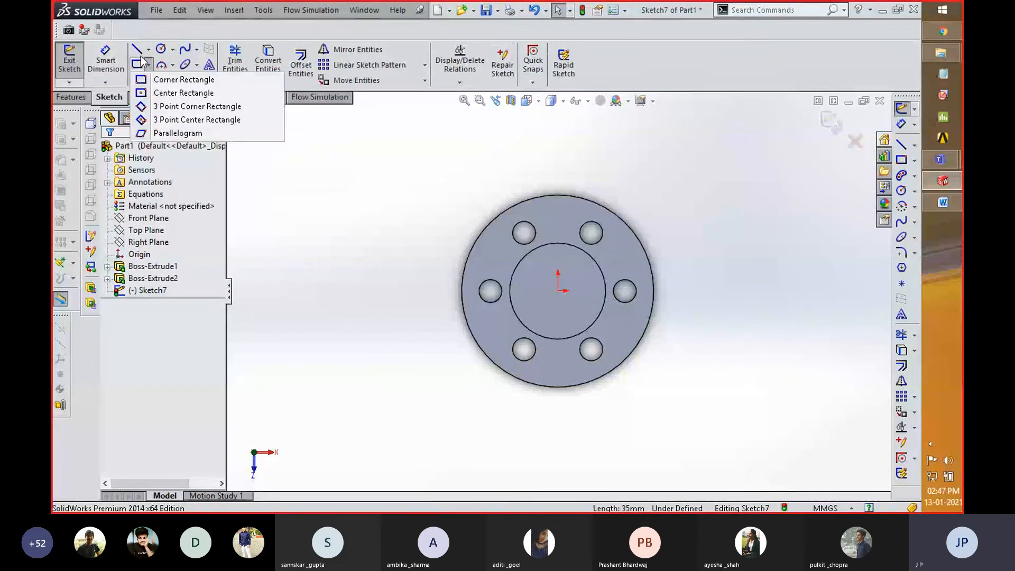
pyautogui.moveTo(149, 49)
pyautogui.click(170, 78)
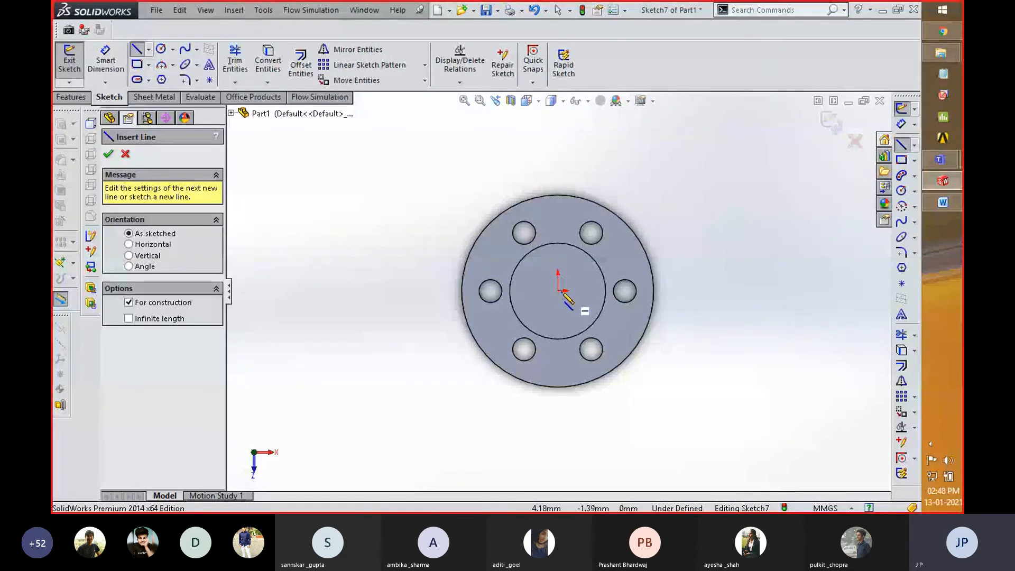
pyautogui.click(682, 290)
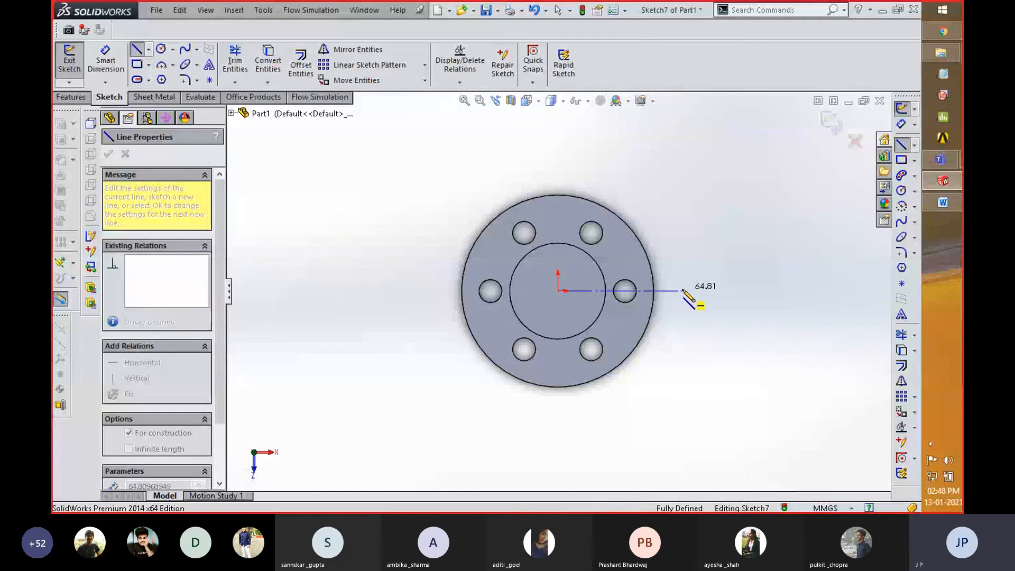
# - Dimension the centerline's length as 50 mm, consulting the Word drawing for the value
pyautogui.moveTo(730, 238); pyautogui.dragTo(727, 200, button='right')
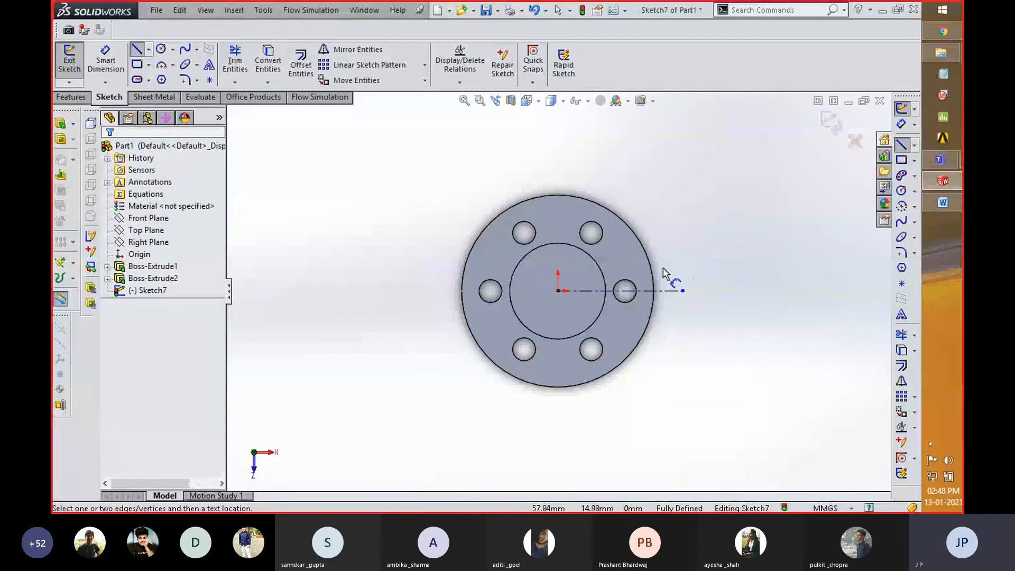
pyautogui.click(638, 294)
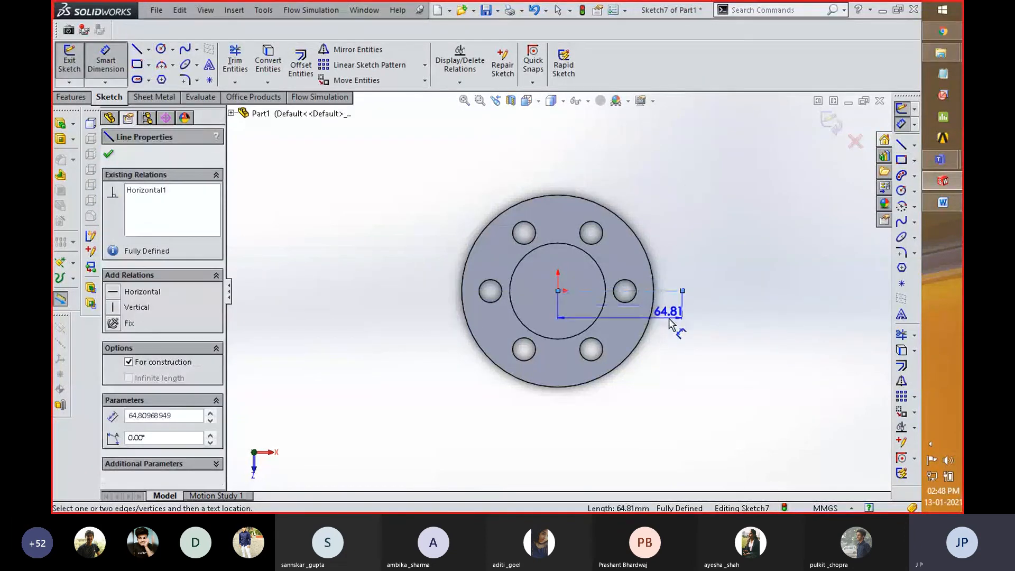
pyautogui.click(675, 327)
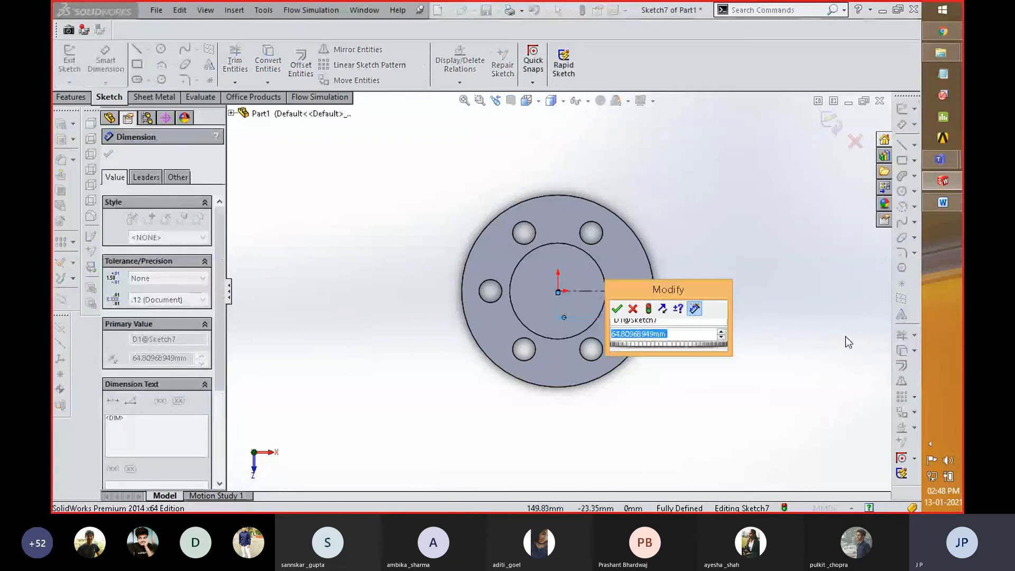
pyautogui.hotkey('alt', 'Tab')
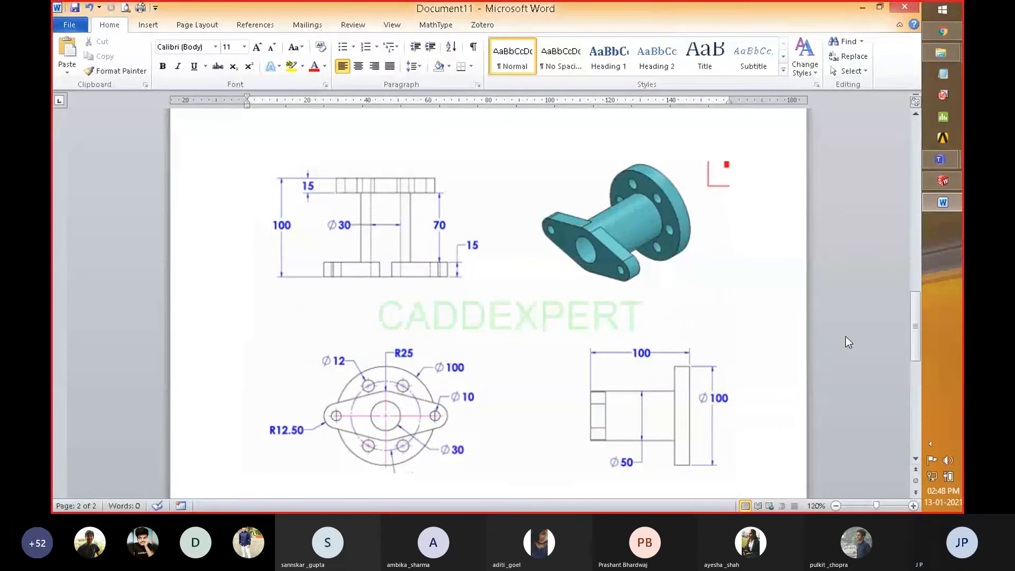
pyautogui.hotkey('alt', 'Tab')
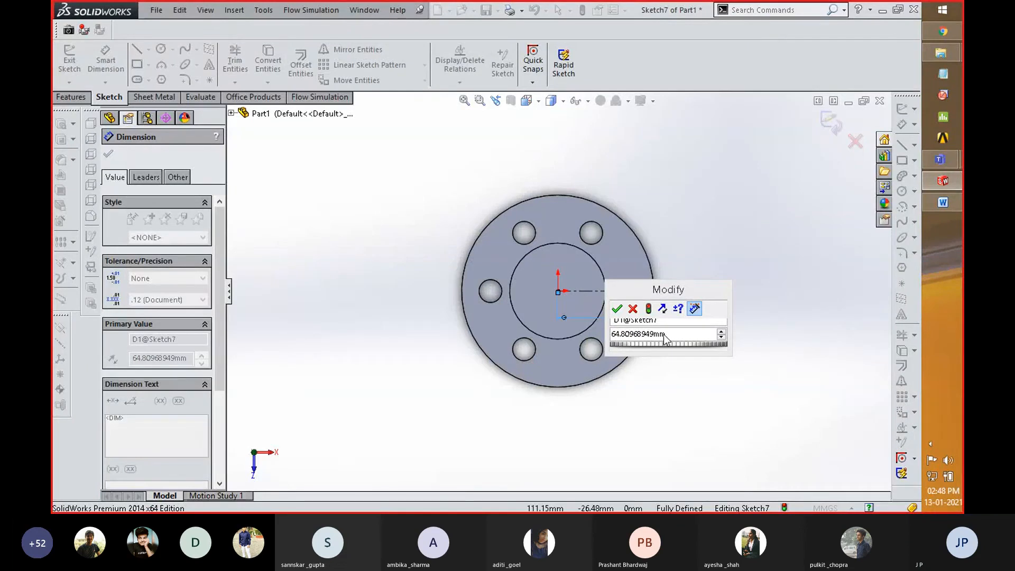
pyautogui.click(703, 344)
pyautogui.write('40')
pyautogui.press('Return')
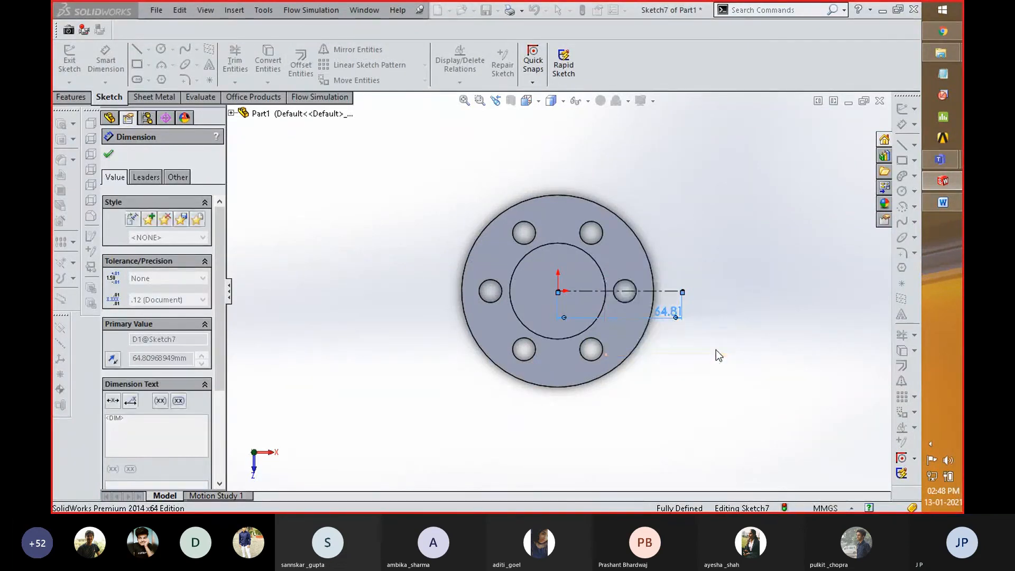
pyautogui.scroll(-5, 660, 301)
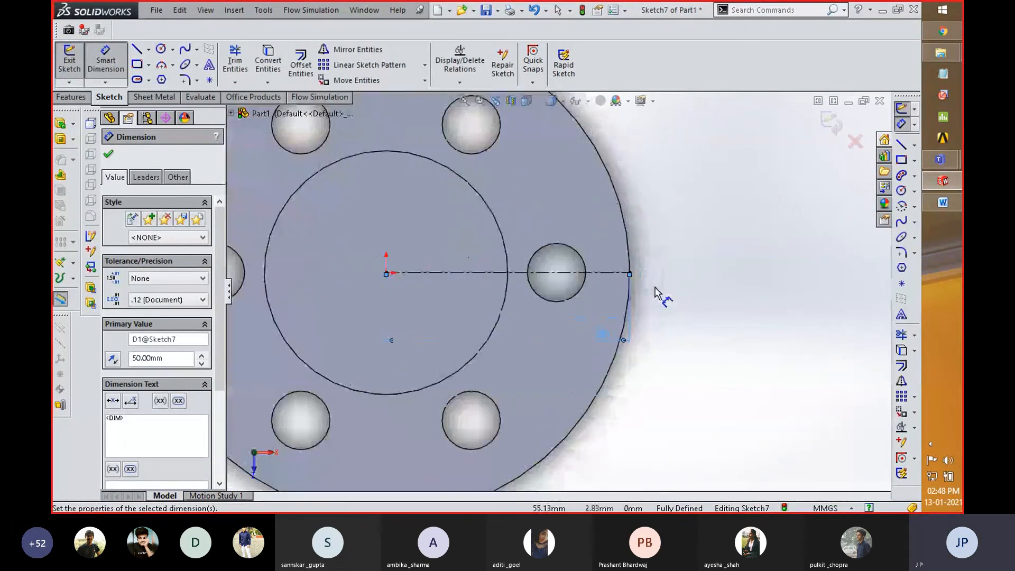
# - Draw two concentric circles at the outer end of the 50 mm centerline, about 21 mm and 37 mm in diameter
pyautogui.scroll(3, 692, 363)
pyautogui.moveTo(747, 365)
pyautogui.mouseDown(button='right')
pyautogui.moveTo(756, 354)
pyautogui.moveTo(801, 365)
pyautogui.mouseUp(button='right')
pyautogui.click(617, 275)
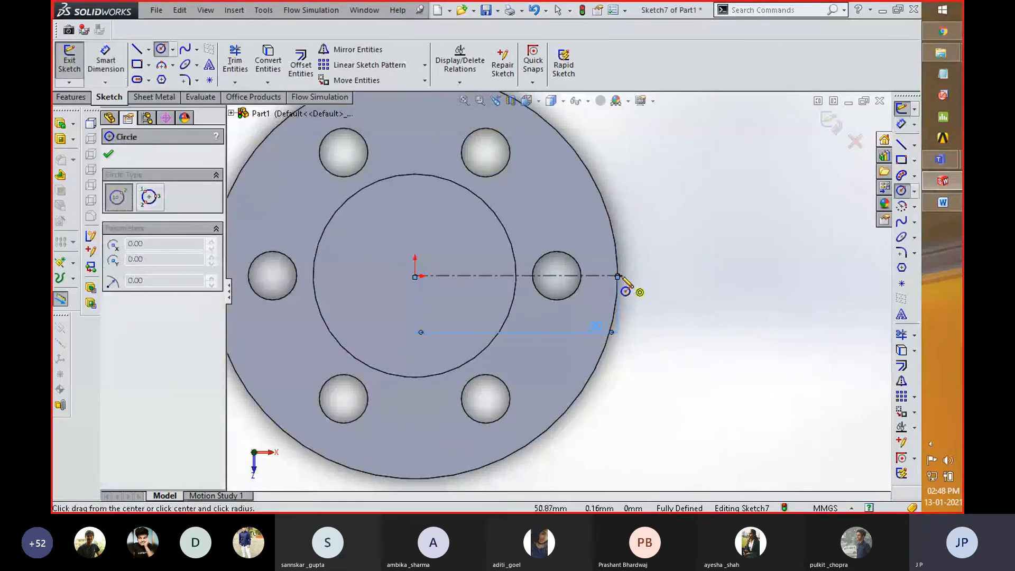
pyautogui.click(653, 299)
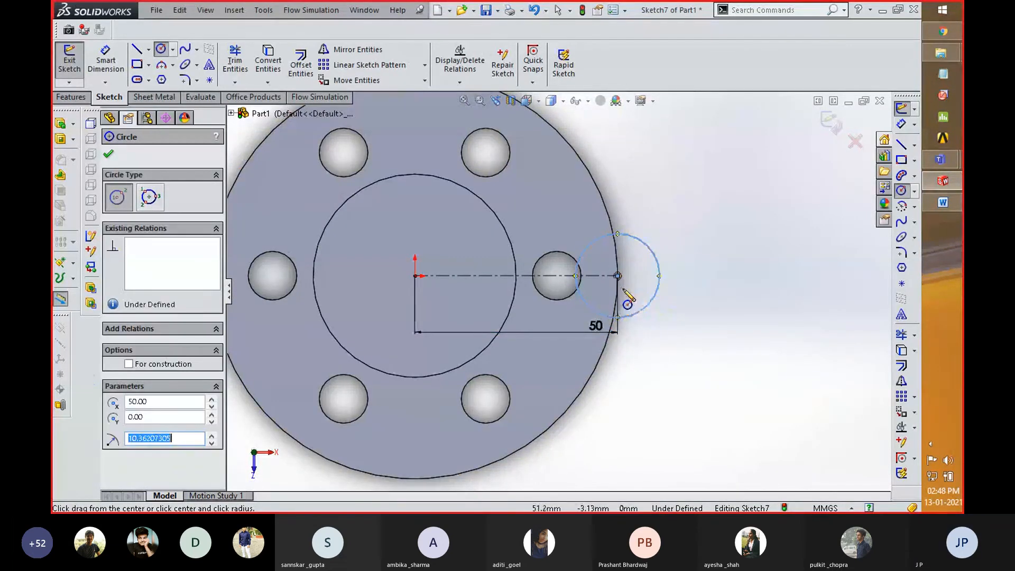
pyautogui.click(618, 276)
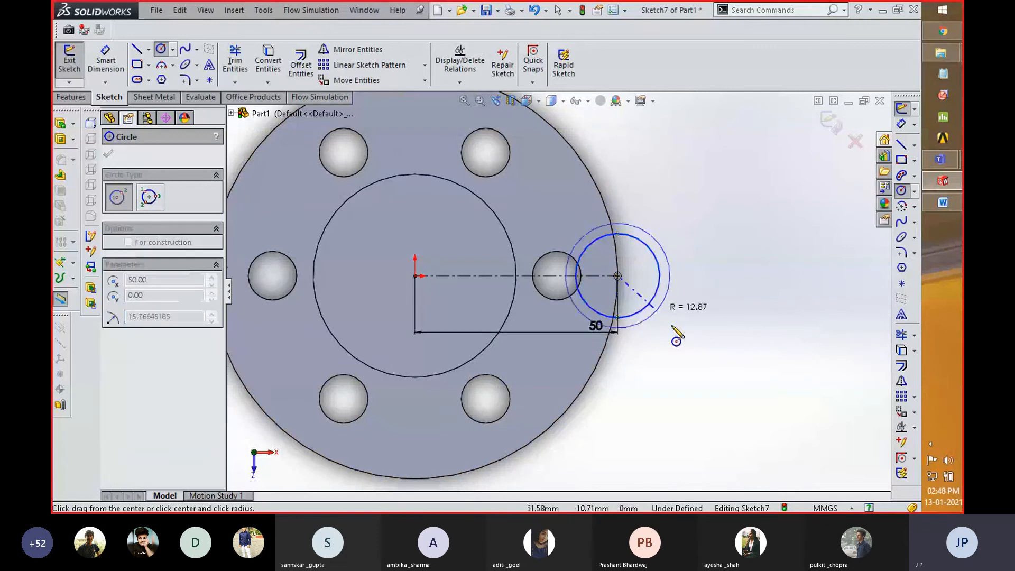
pyautogui.click(668, 330)
# - Dimension the inner concentric circle's diameter as 20 mm and consult the Word drawing for the end flange sizes
pyautogui.moveTo(801, 354); pyautogui.dragTo(804, 294, button='right')
pyautogui.click(654, 254)
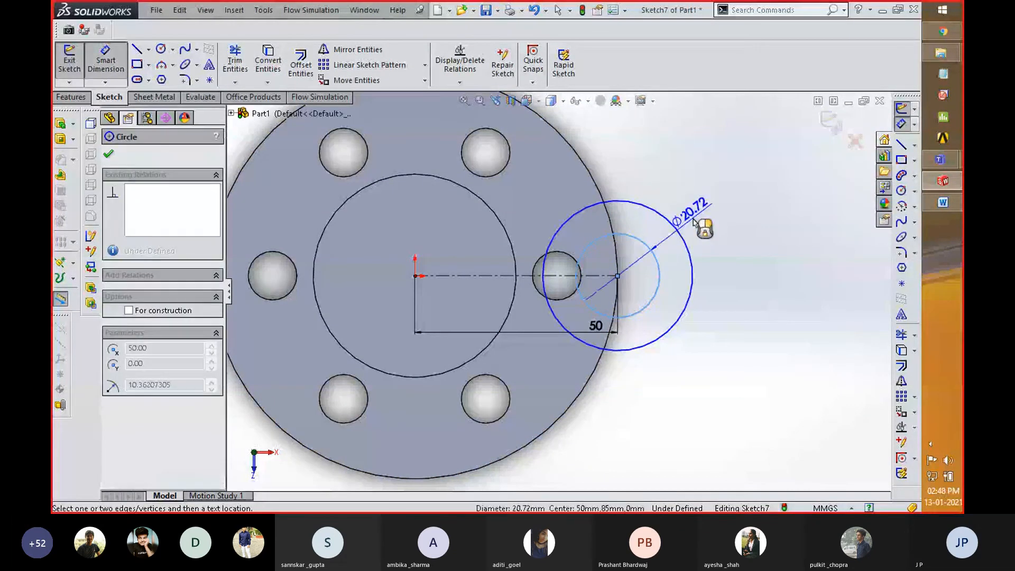
pyautogui.click(698, 226)
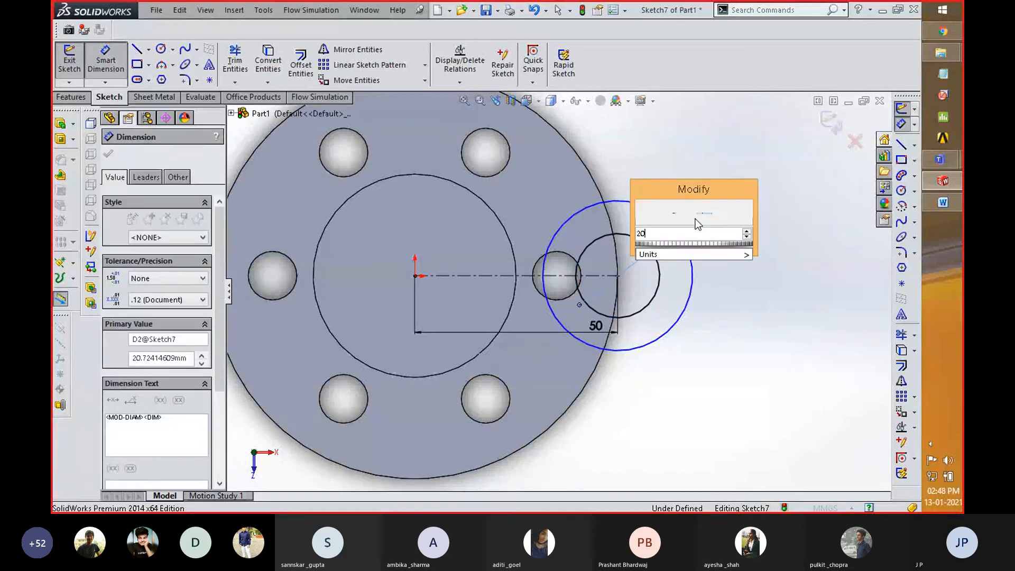
pyautogui.write('20')
pyautogui.press('Return')
pyautogui.hotkey('alt', 'Tab')
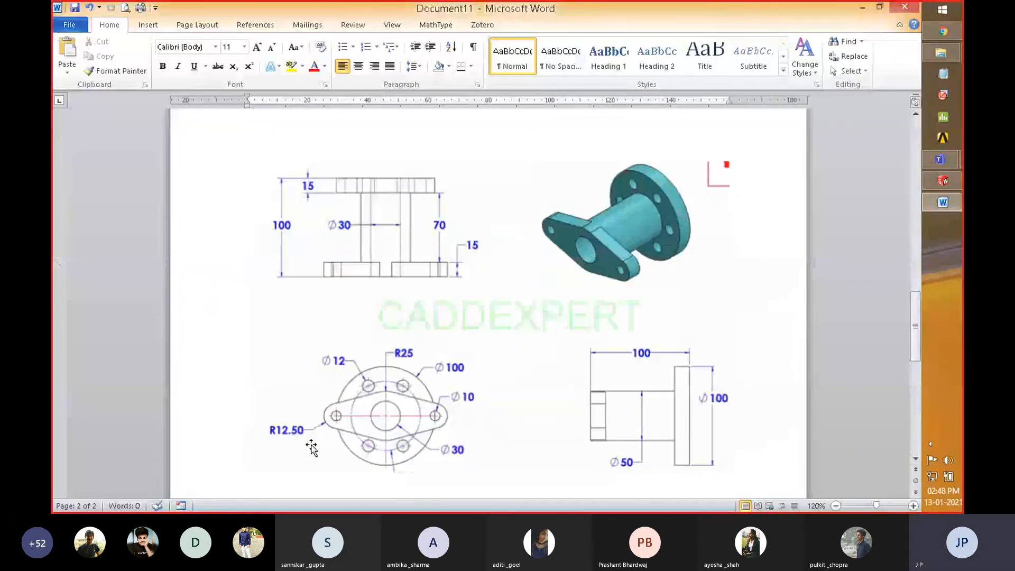
pyautogui.hotkey('alt', 'Tab')
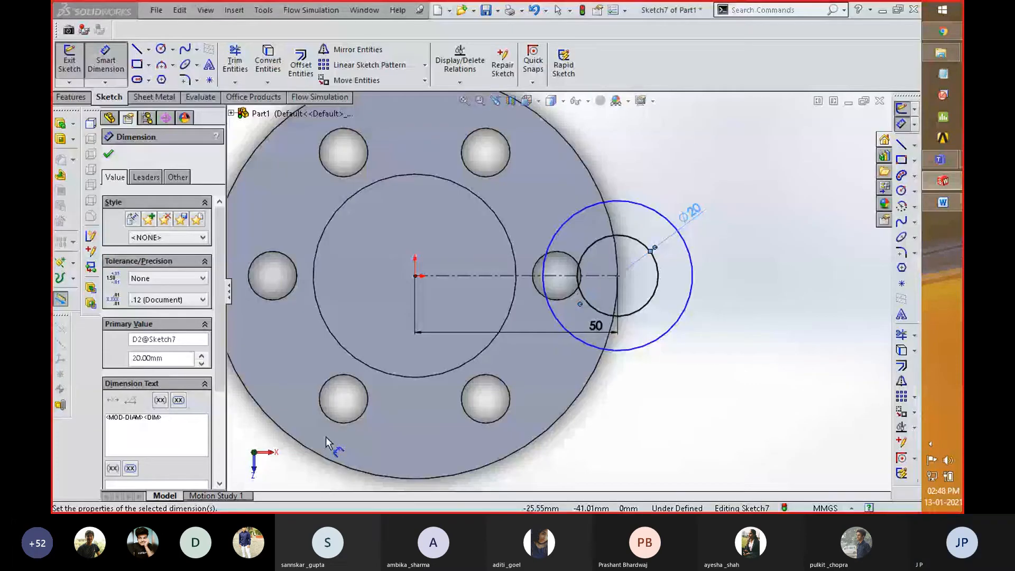
# - Dimension the outer concentric circle's diameter as 25 mm and consult the Word drawing for the hole size
pyautogui.click(687, 248)
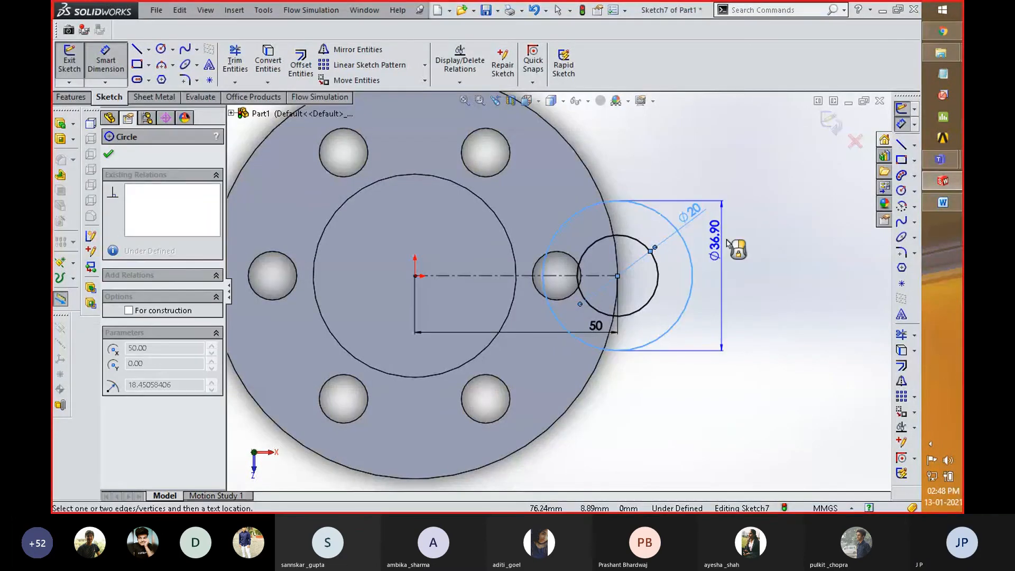
pyautogui.click(709, 174)
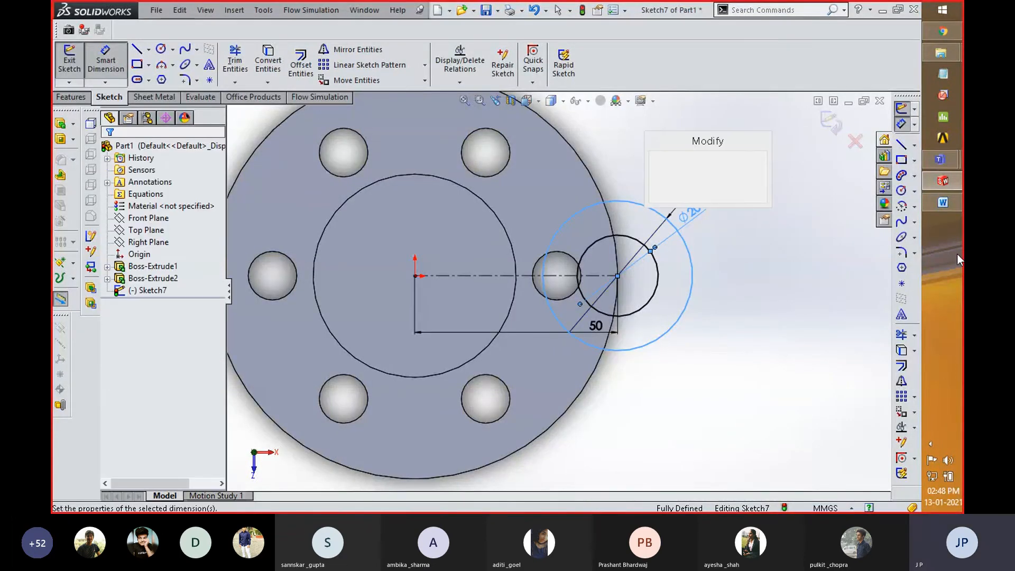
pyautogui.write('25')
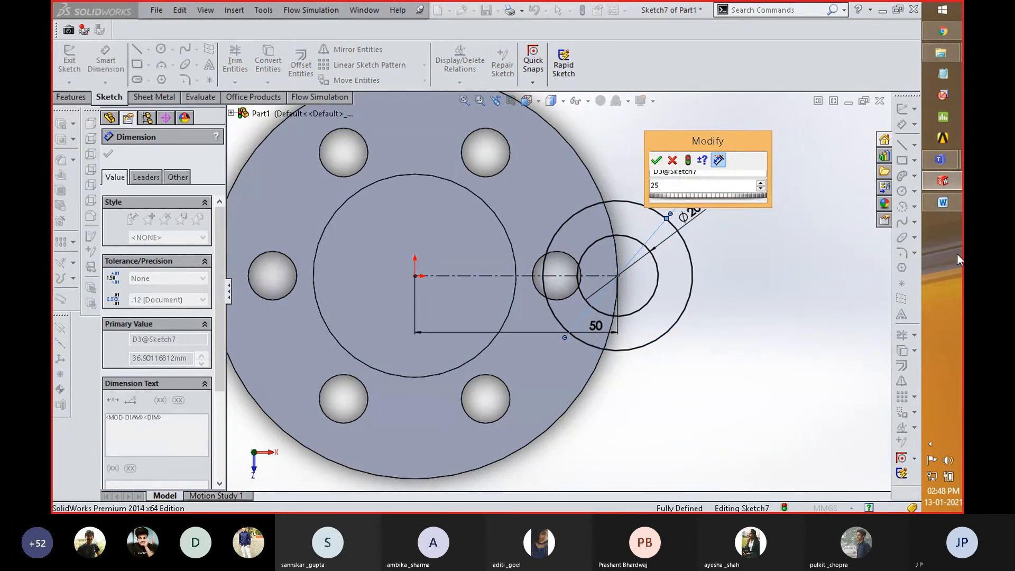
pyautogui.press('Return')
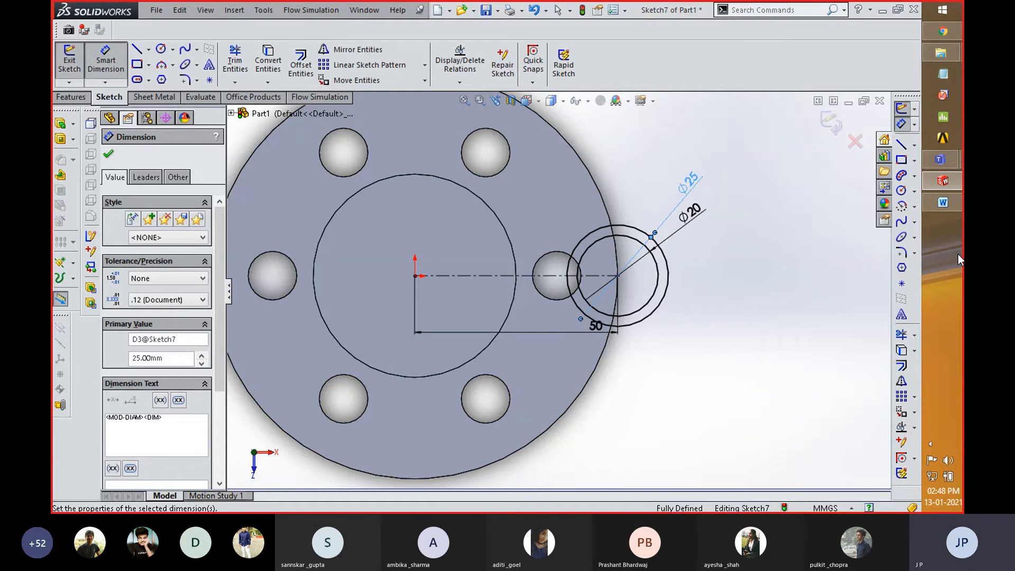
pyautogui.hotkey('alt', 'Tab')
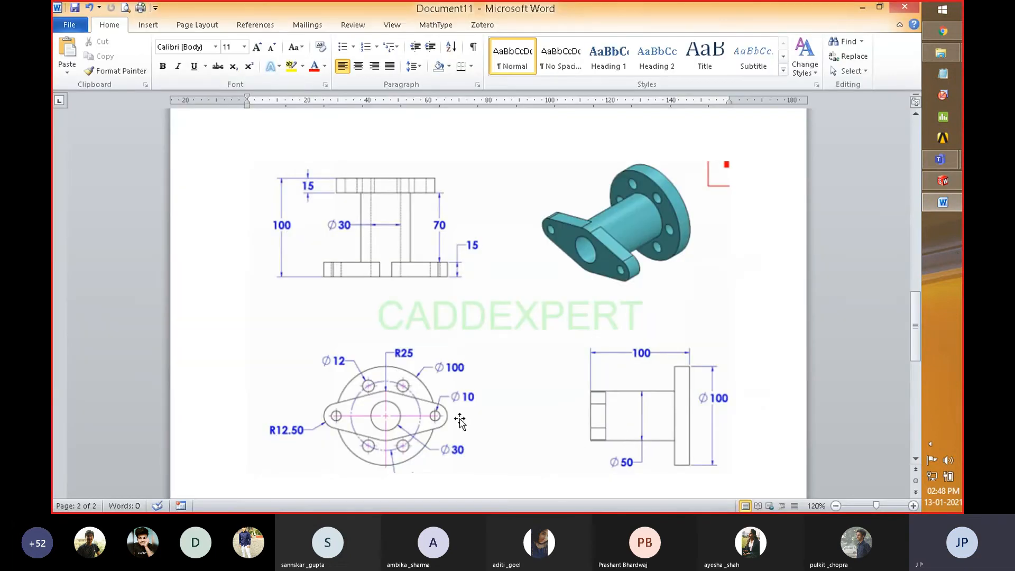
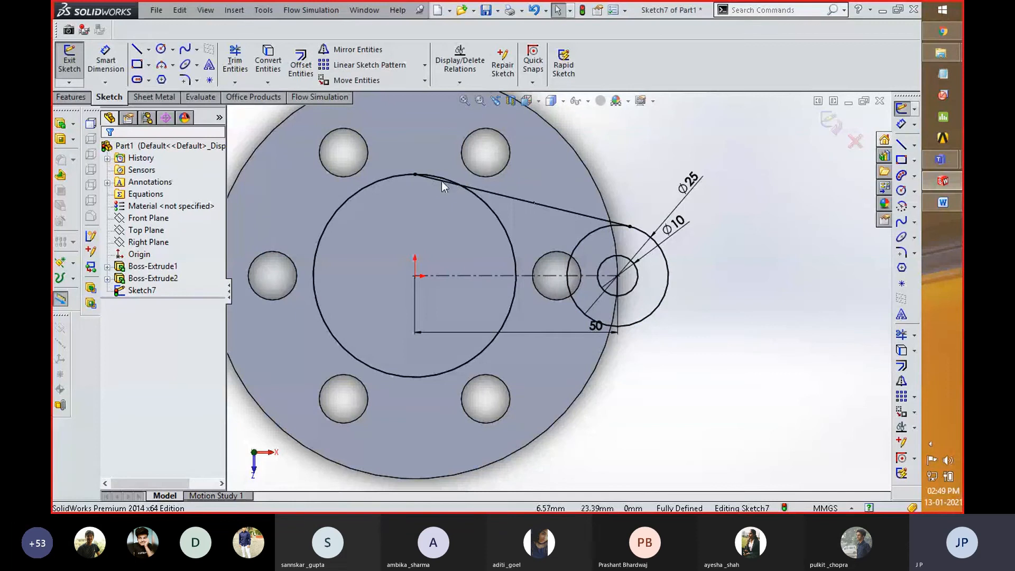
# - Try to add a tangent relation between the slanted line and the central circle, and undo it
pyautogui.click(443, 182)
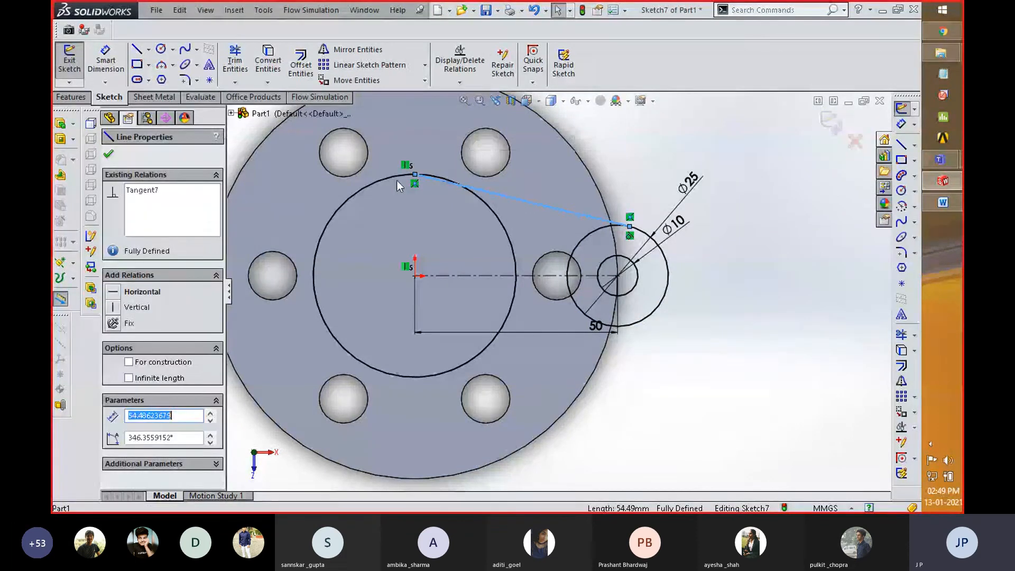
pyautogui.keyDown('ctrl'); pyautogui.click(386, 179); pyautogui.keyUp('ctrl')
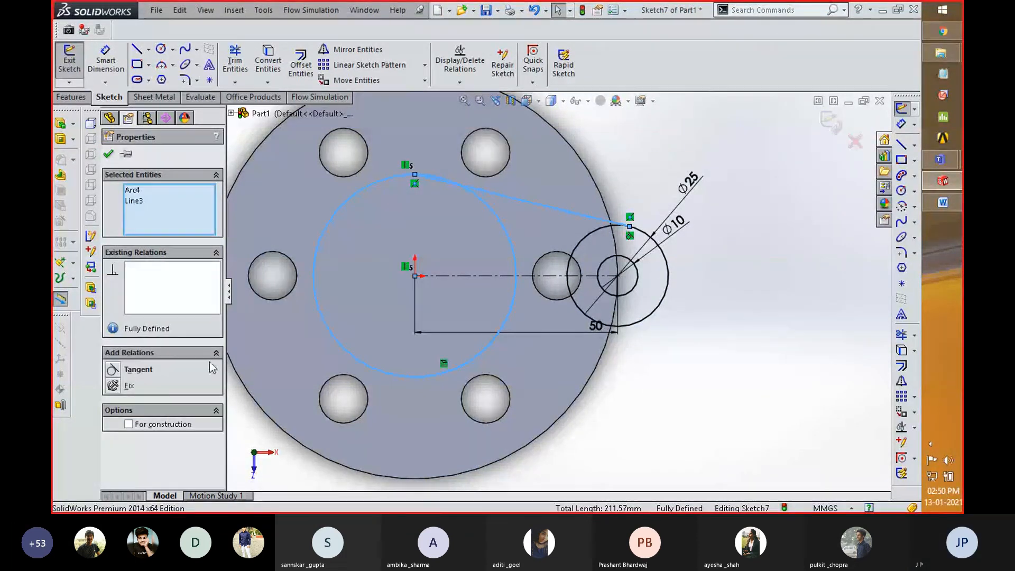
pyautogui.click(112, 370)
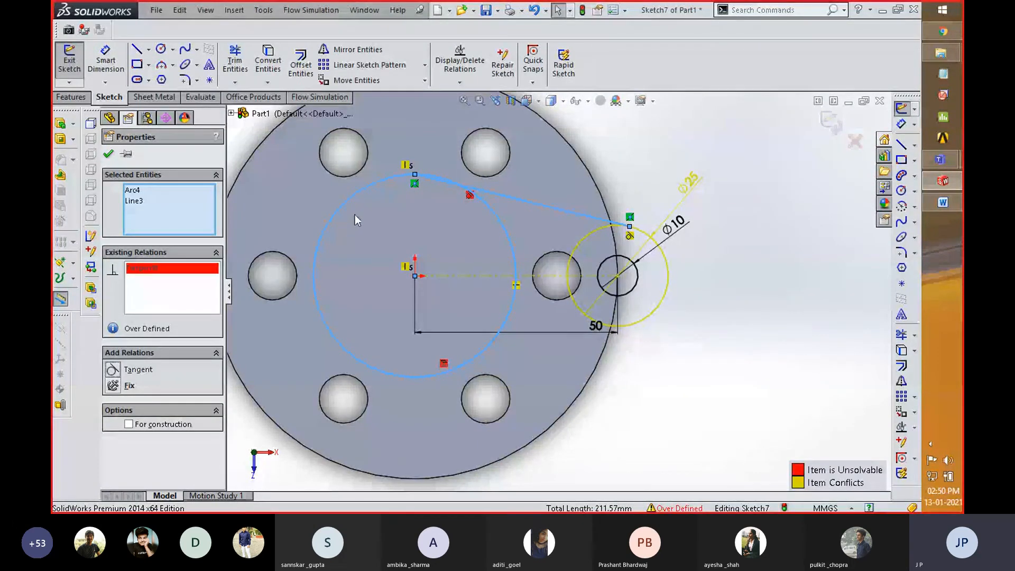
pyautogui.click(109, 154)
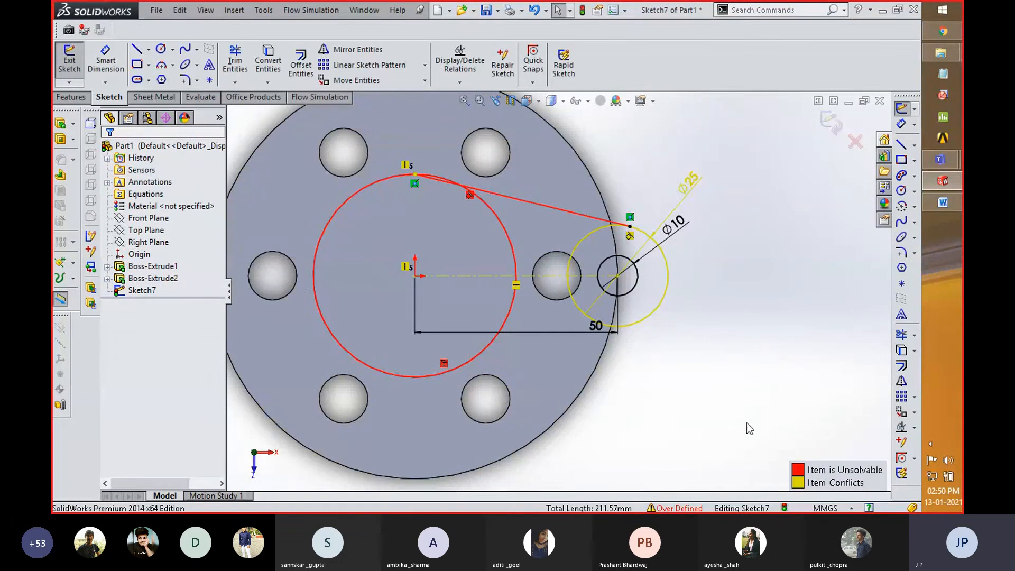
pyautogui.hotkey('ctrl', 'z')
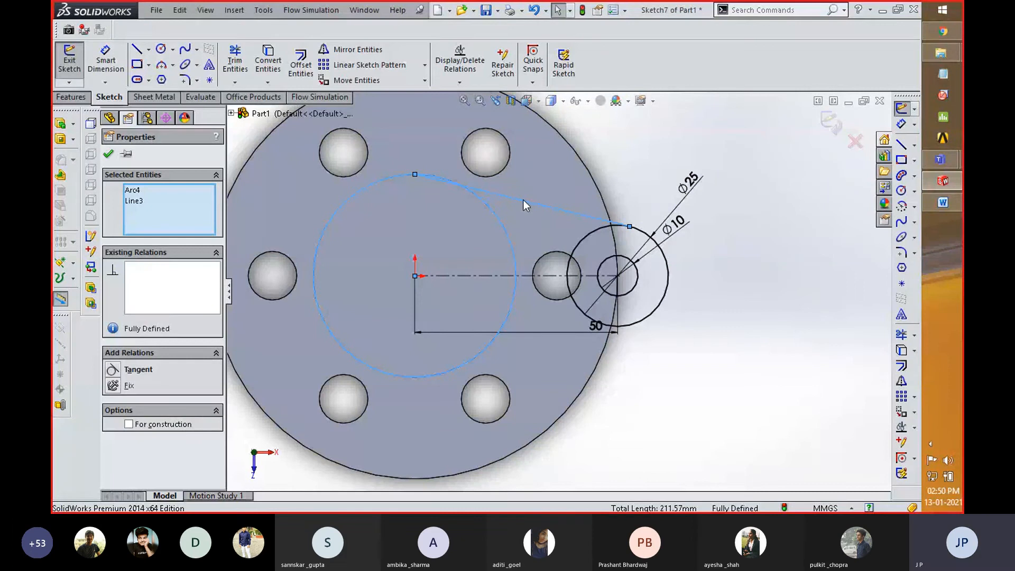
pyautogui.click(819, 188)
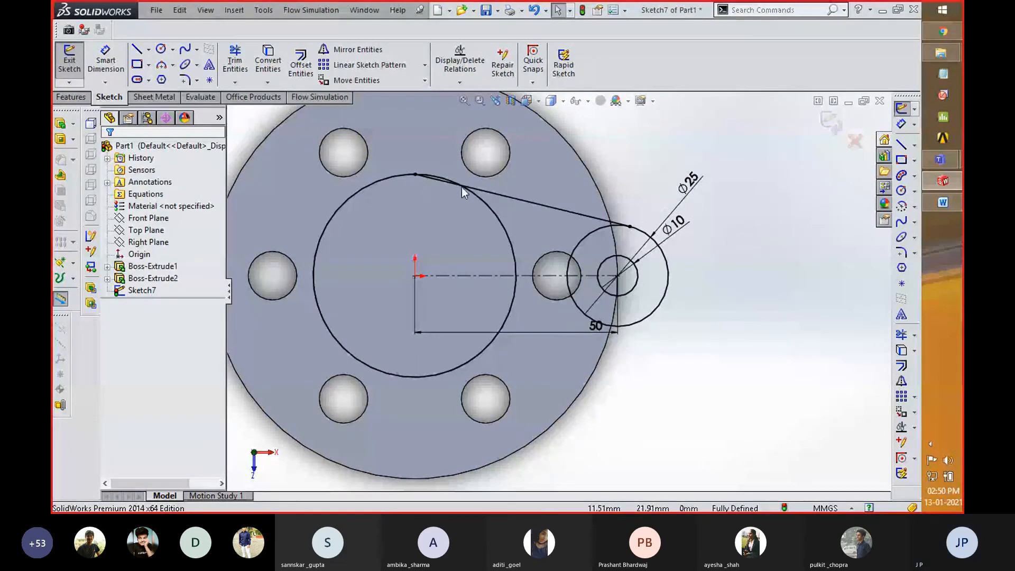
# - Delete the vertical and coincident relations at the slanted line's central-circle endpoint, and shift that endpoint along the circle to shorten the line to about 47 mm
pyautogui.hotkey('alt', 'Tab')
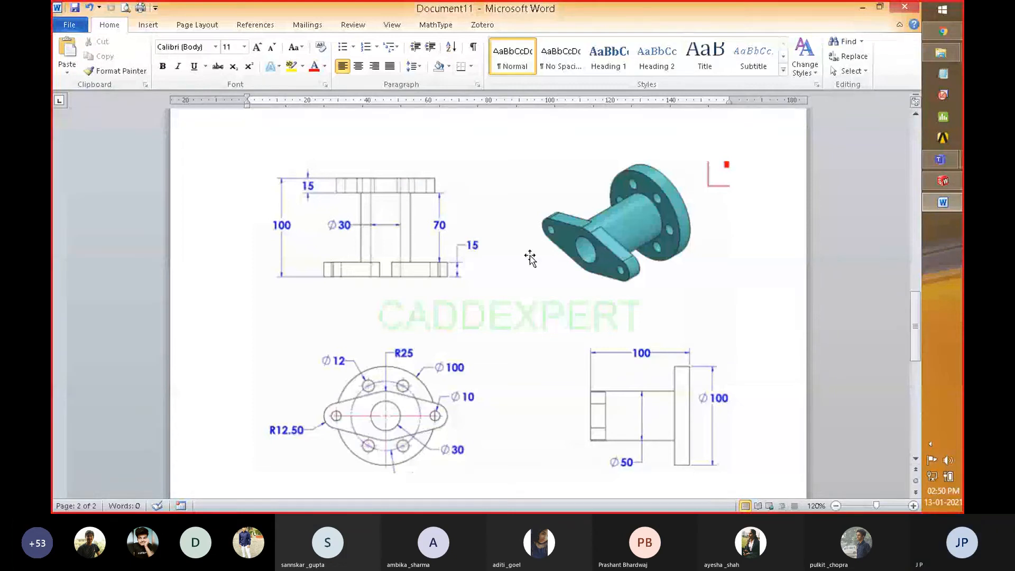
pyautogui.hotkey('alt', 'Tab')
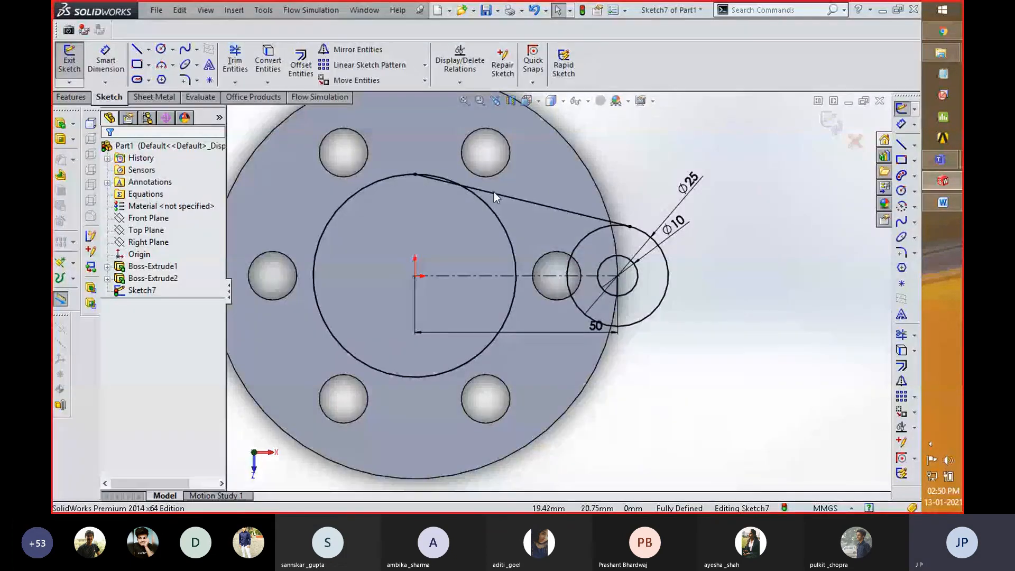
pyautogui.click(415, 175)
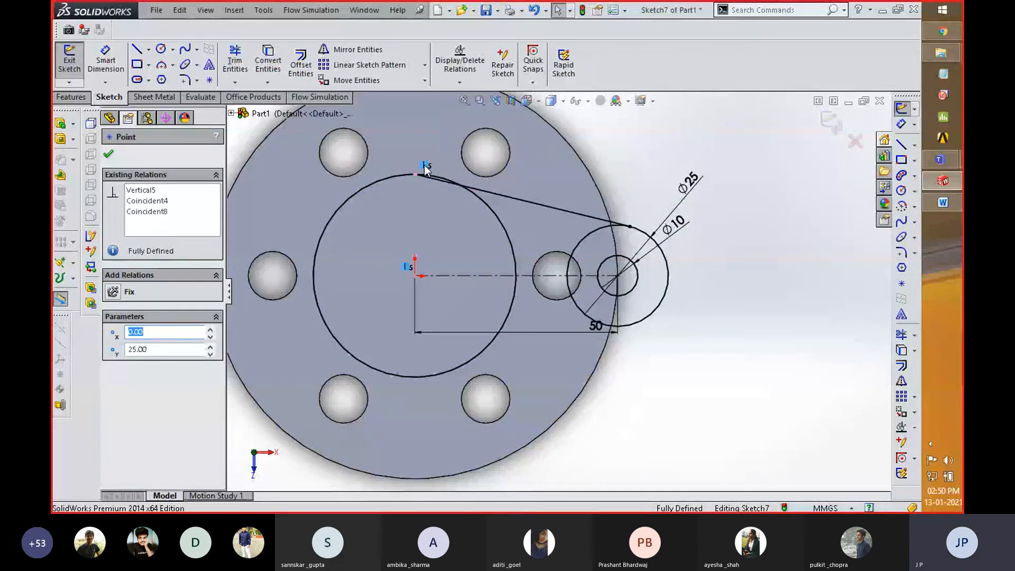
pyautogui.click(465, 197)
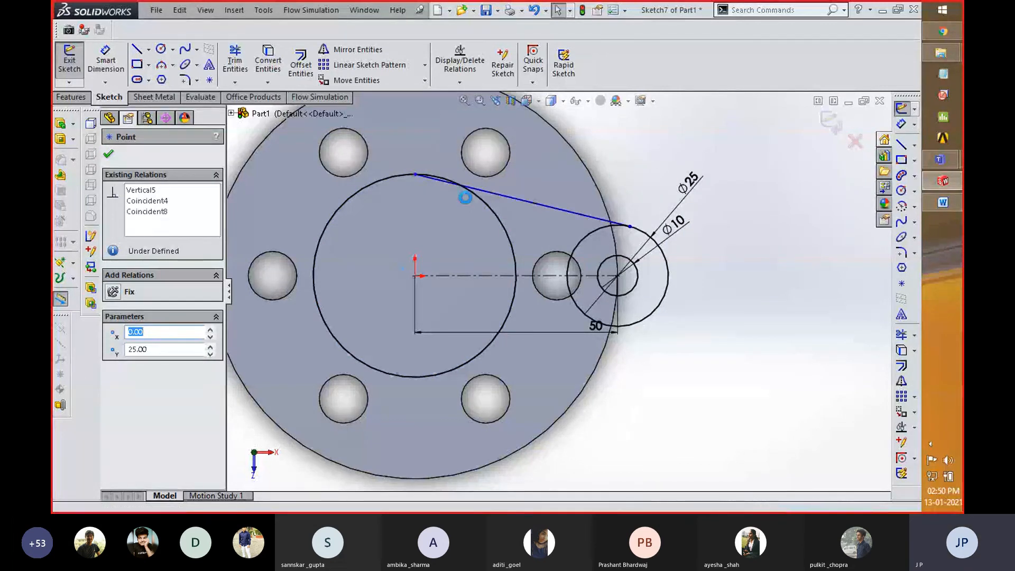
pyautogui.click(415, 175)
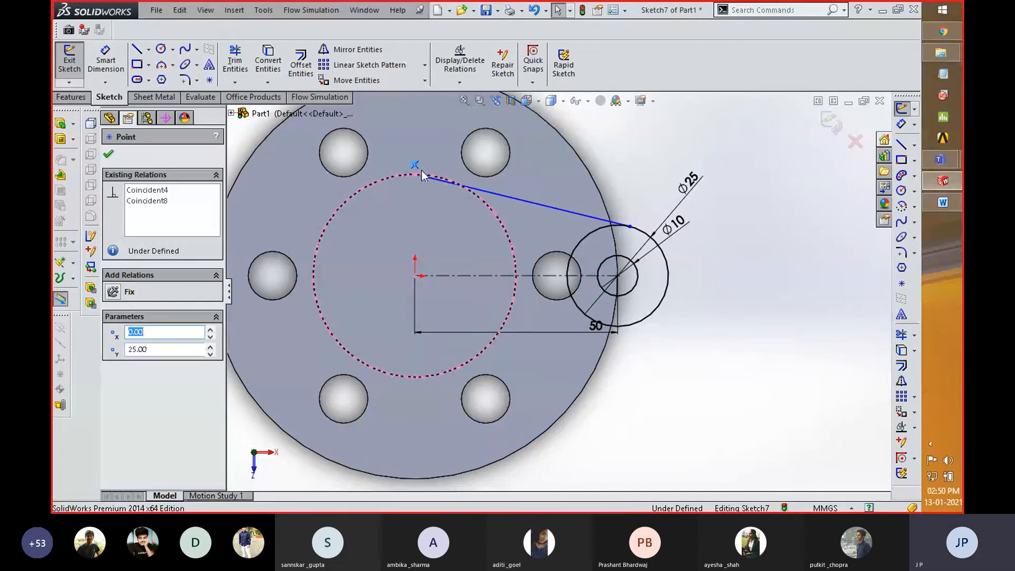
pyautogui.press('Delete')
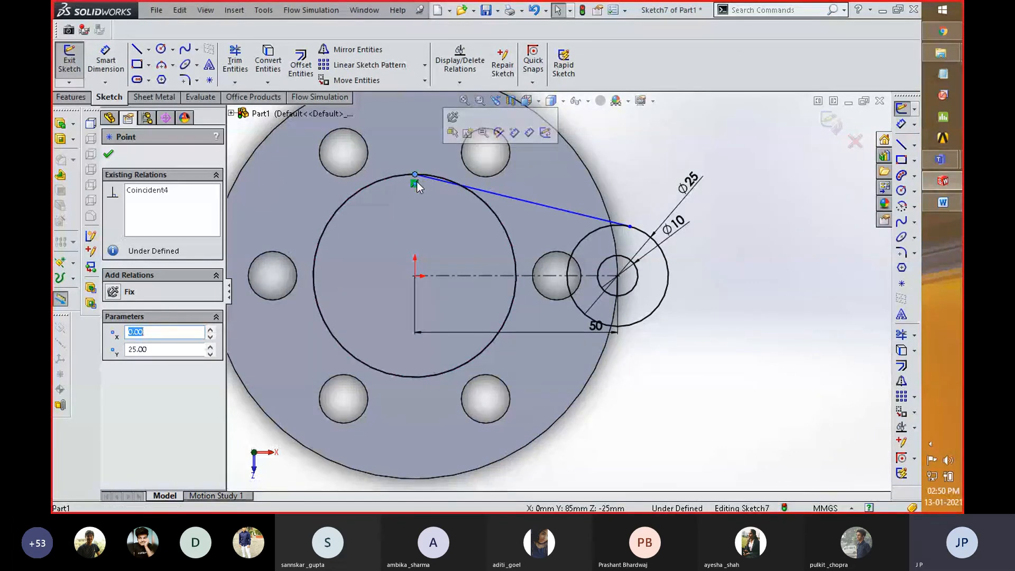
pyautogui.press('Delete')
pyautogui.moveTo(416, 175); pyautogui.dragTo(446, 180)
pyautogui.click(780, 176)
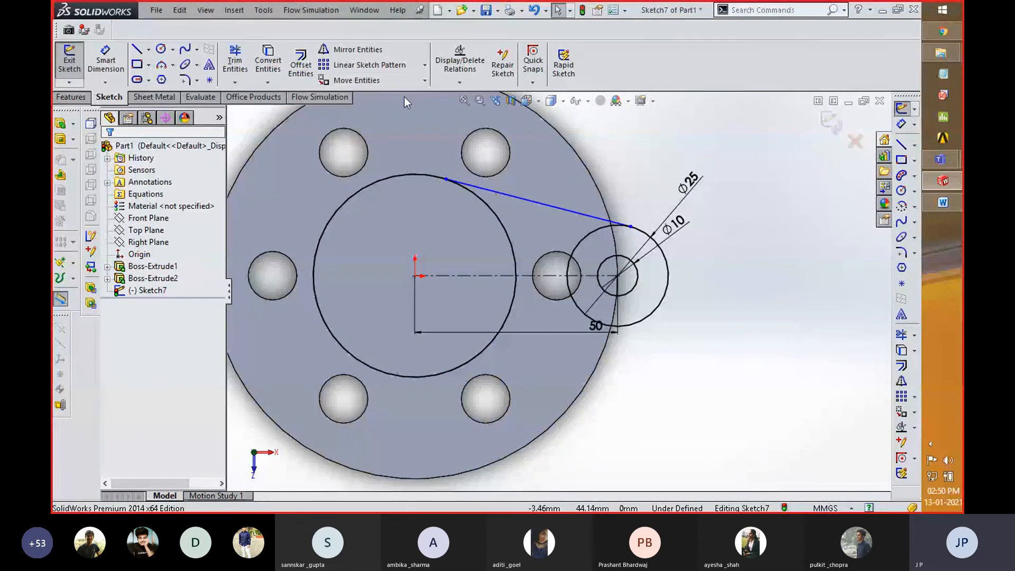
# - Mirror the slanted line about the horizontal centerline, keeping the original
pyautogui.click(358, 49)
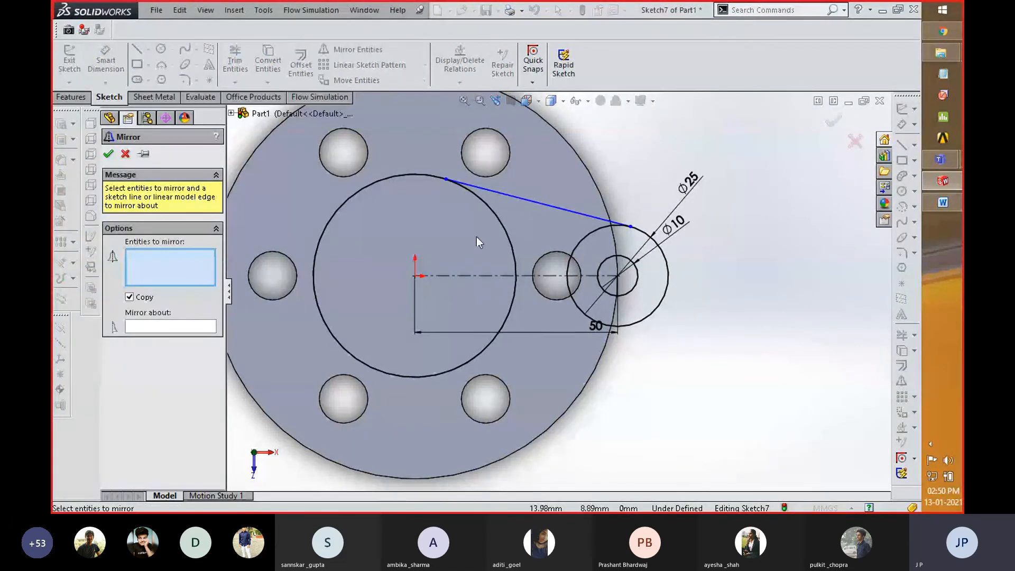
pyautogui.click(526, 199)
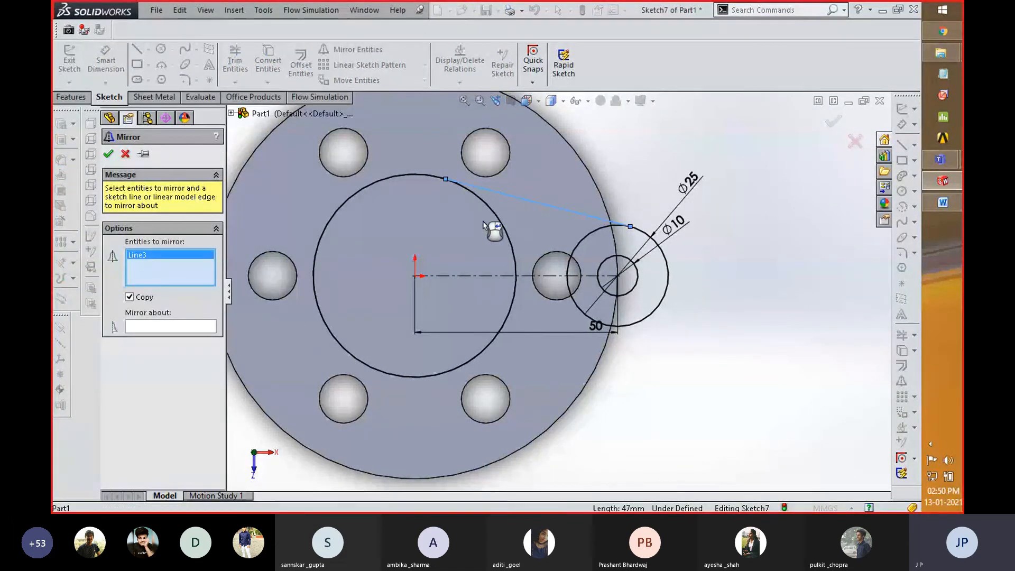
pyautogui.click(171, 326)
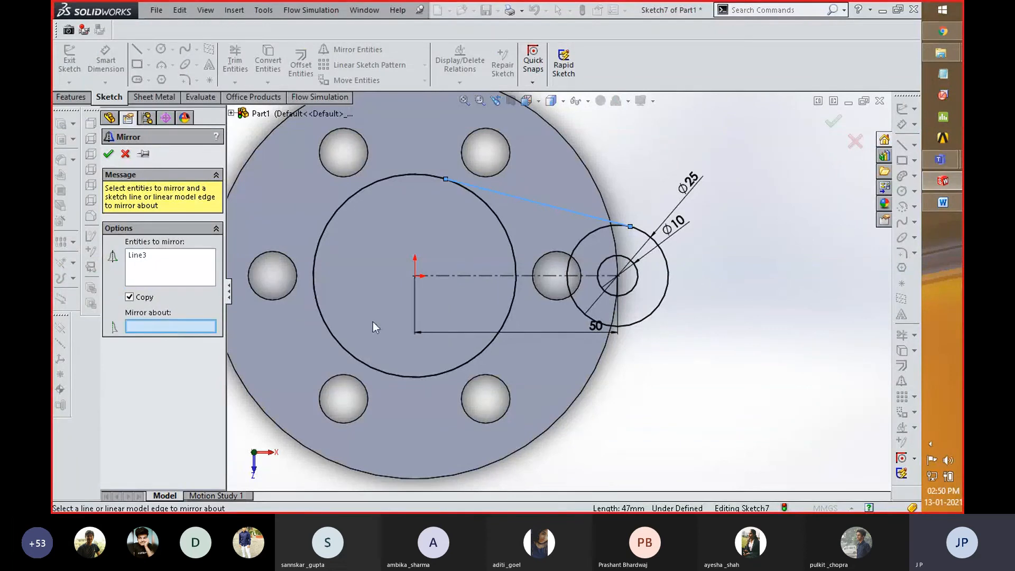
pyautogui.click(502, 277)
pyautogui.click(109, 153)
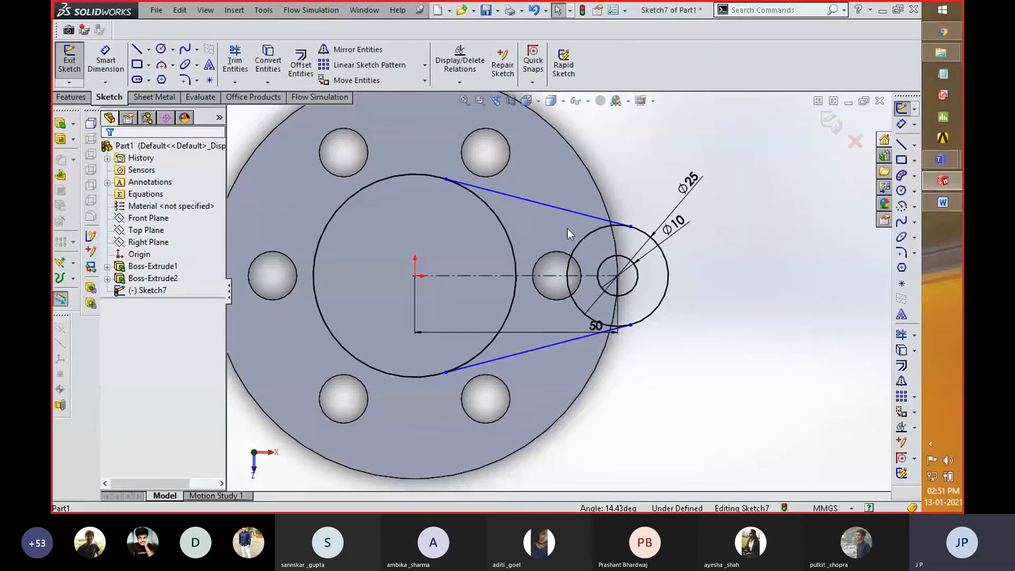
# - Power-trim the 25 mm circle's inner arc, the 10 mm circle and the centerline's outer portion, and compare the profile with the Word drawing
pyautogui.press('z')
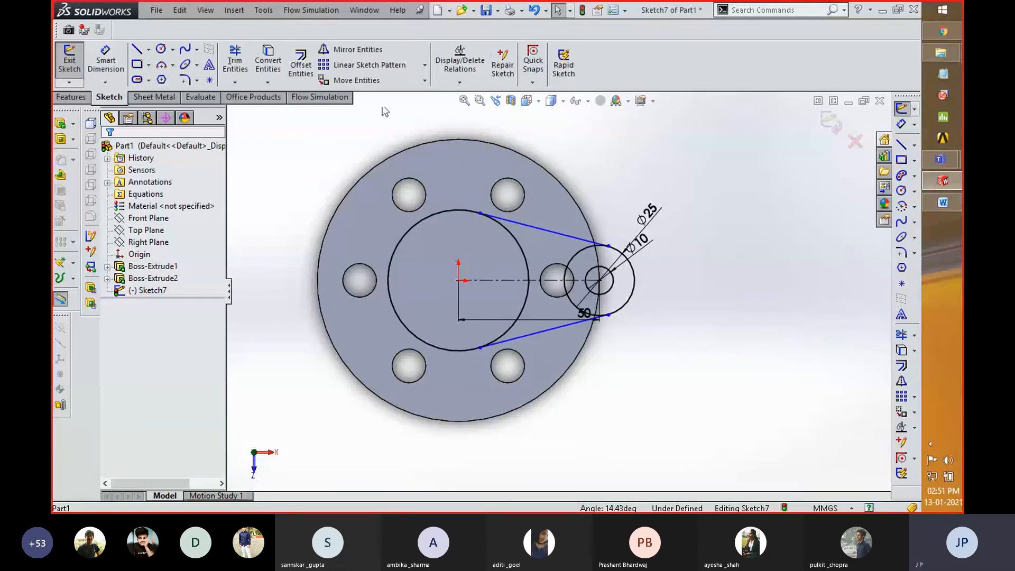
pyautogui.click(234, 60)
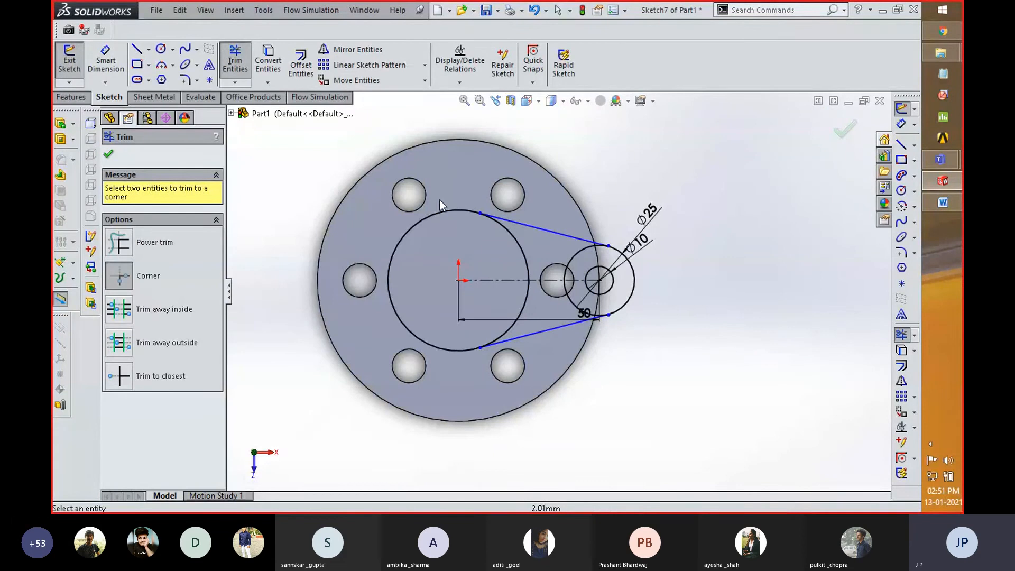
pyautogui.click(115, 246)
pyautogui.moveTo(503, 244)
pyautogui.mouseDown()
pyautogui.moveTo(572, 261)
pyautogui.moveTo(540, 299)
pyautogui.mouseUp()
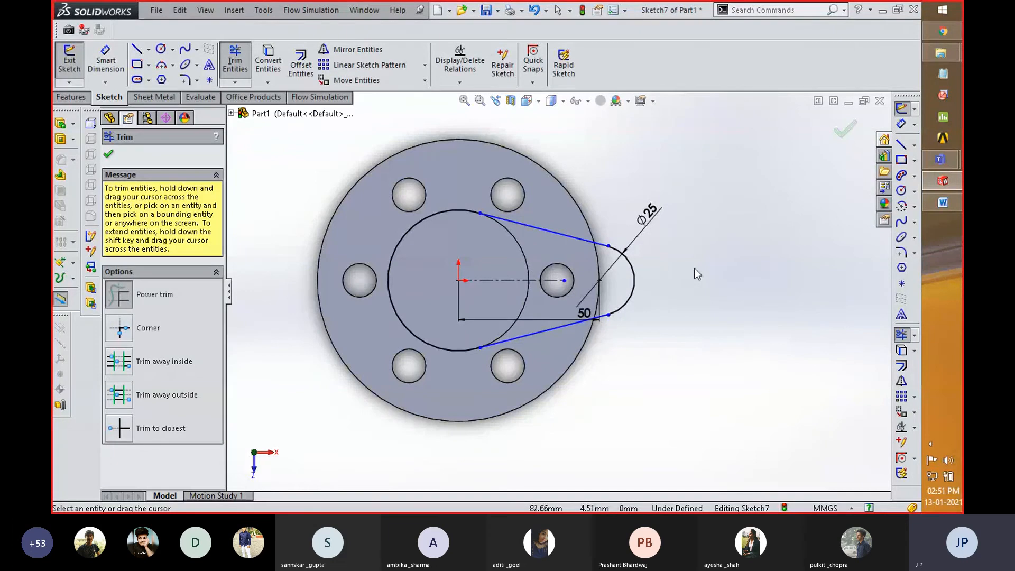
pyautogui.hotkey('alt', 'Tab')
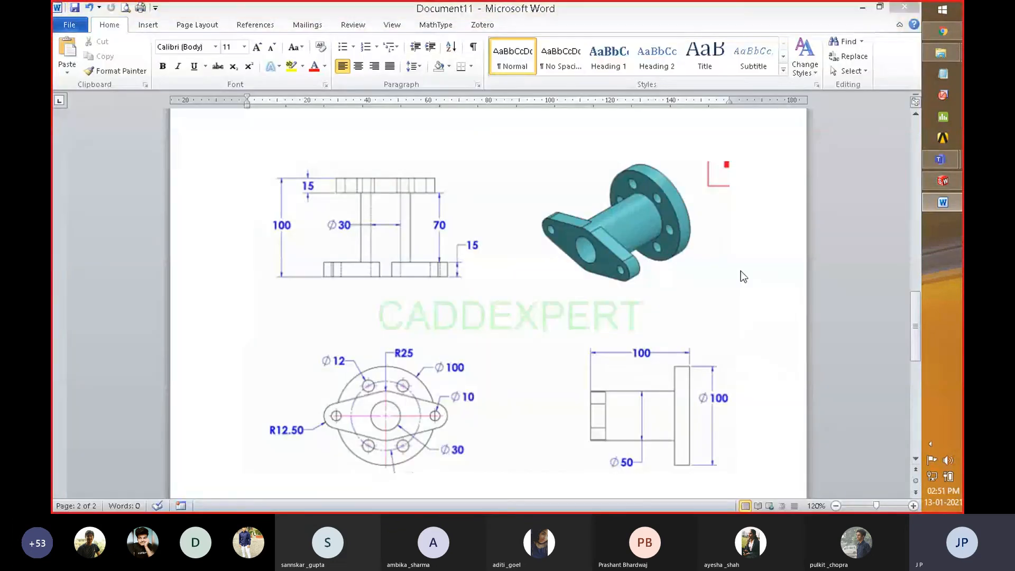
pyautogui.hotkey('alt', 'Tab')
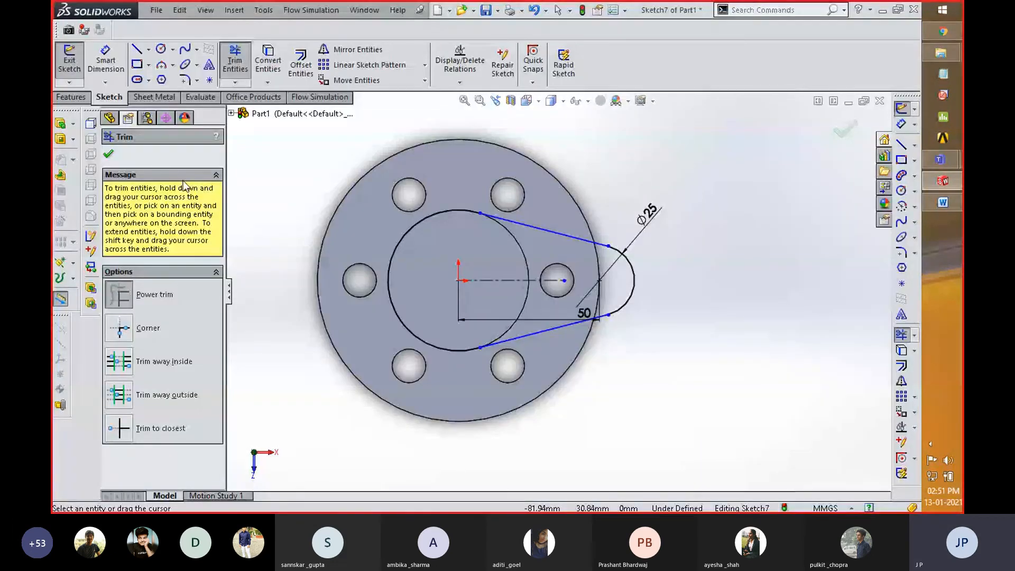
# - Draw a vertical construction centerline downward from the origin, ending just inside the central circle
pyautogui.click(109, 153)
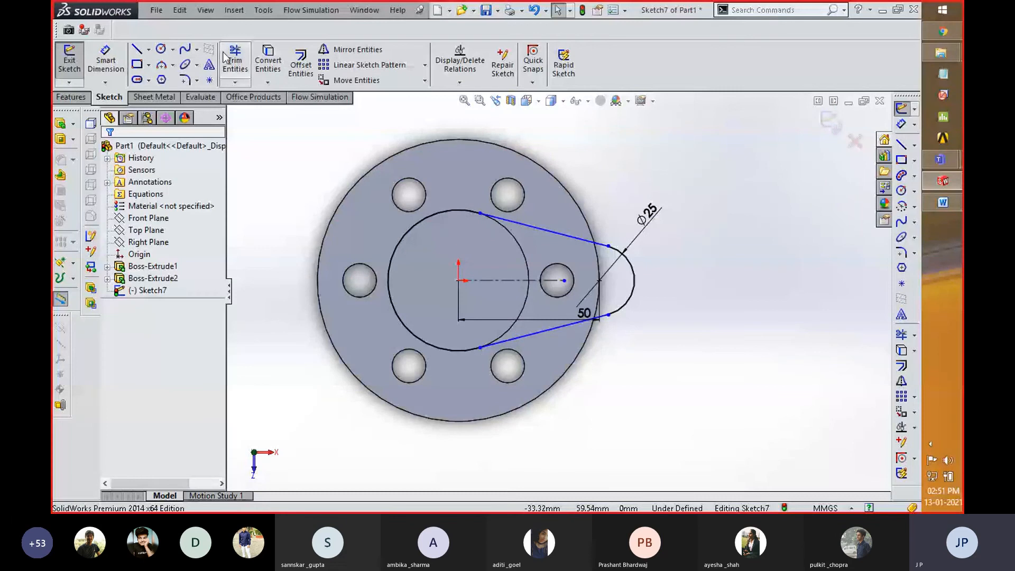
pyautogui.click(149, 49)
pyautogui.click(160, 78)
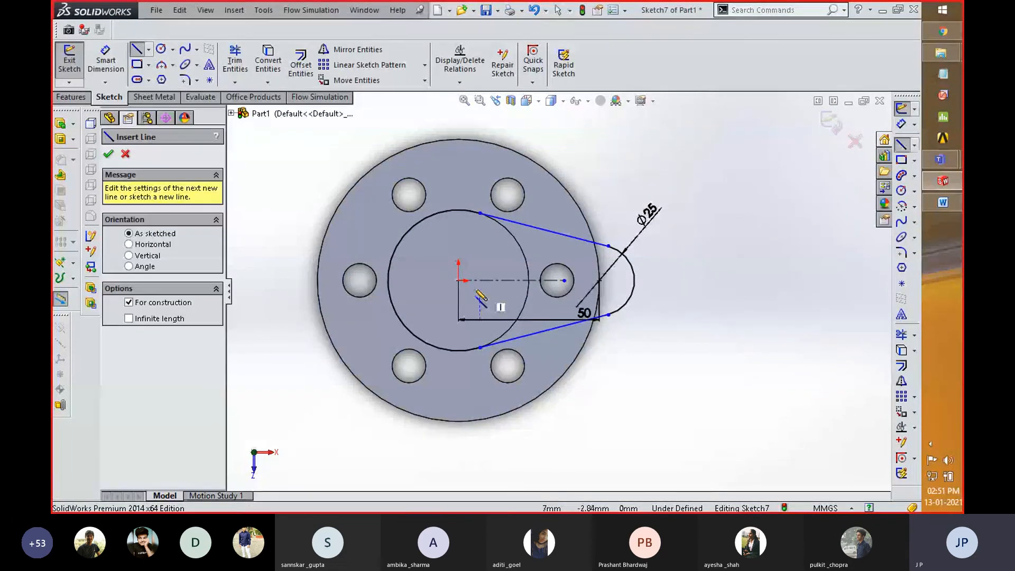
pyautogui.click(458, 339)
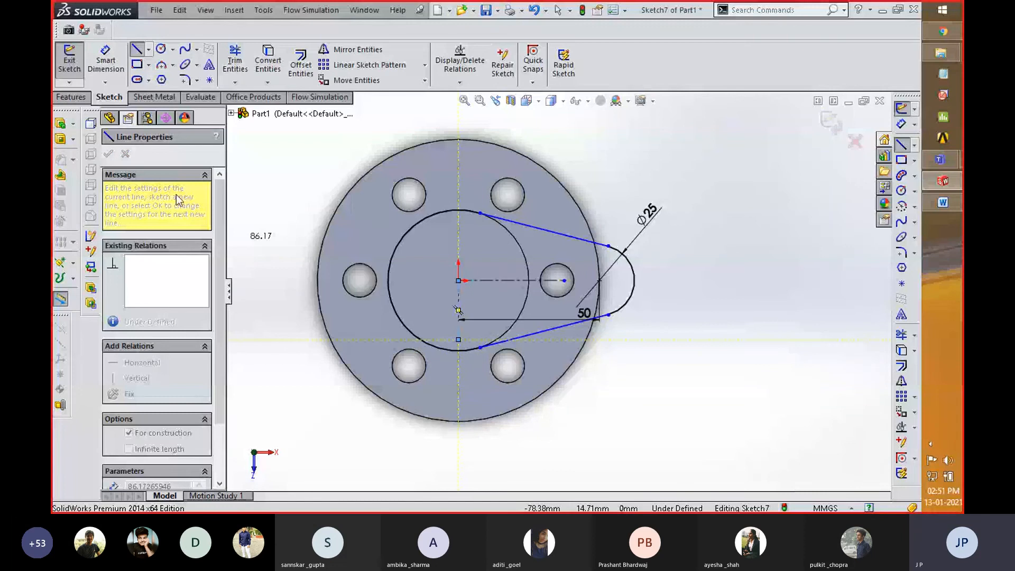
pyautogui.rightClick(287, 191)
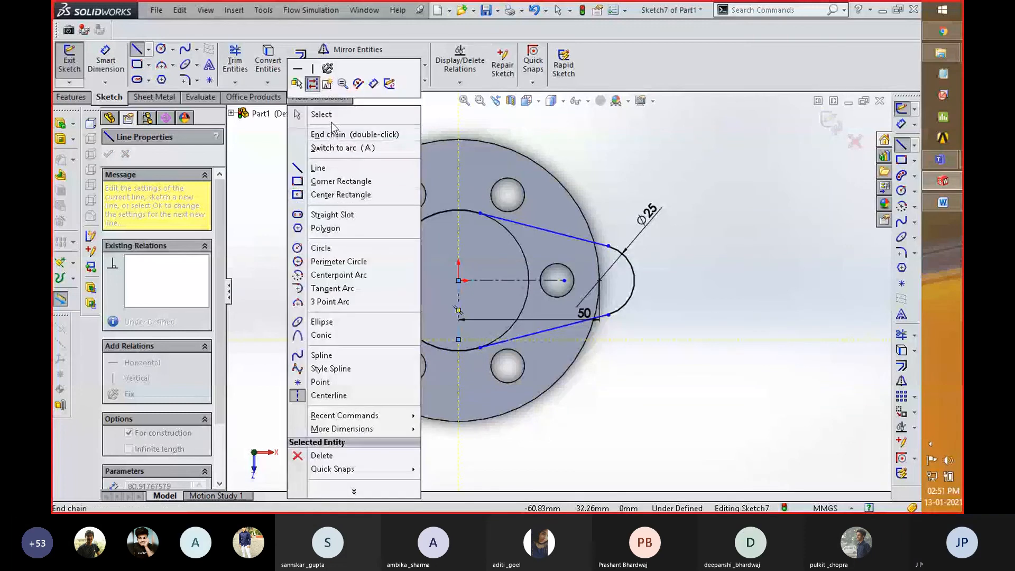
pyautogui.click(328, 116)
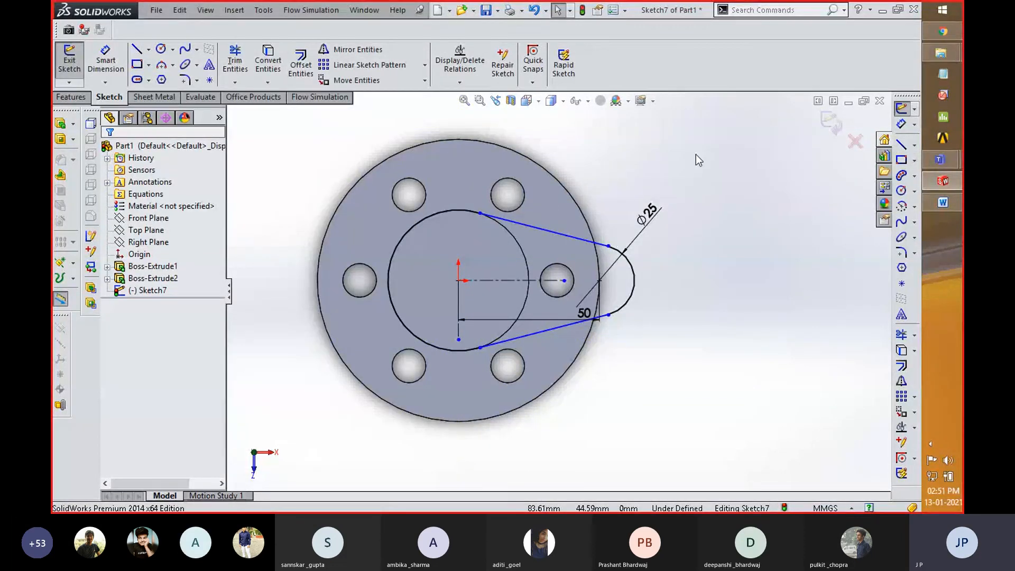
# - Mirror the lobe profile with its end arc and slanted lines about the vertical centerline, keeping the original
pyautogui.moveTo(695, 155); pyautogui.dragTo(565, 353)
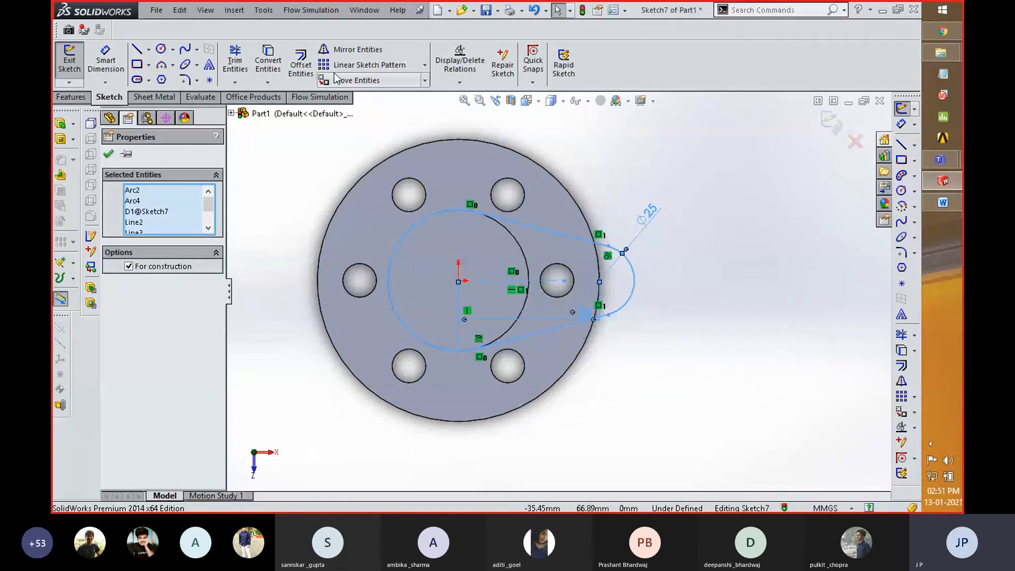
pyautogui.click(354, 49)
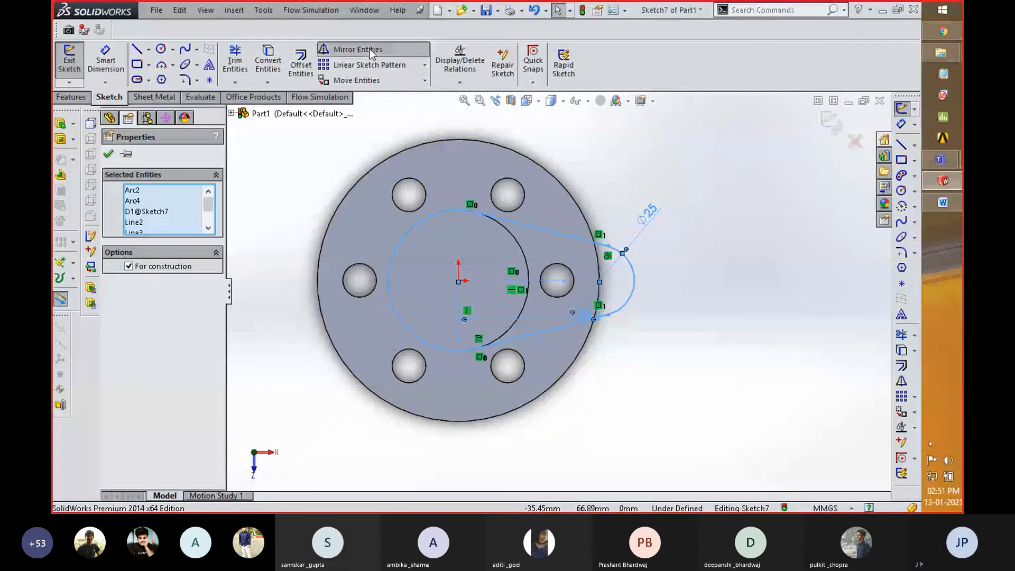
pyautogui.rightClick(461, 329)
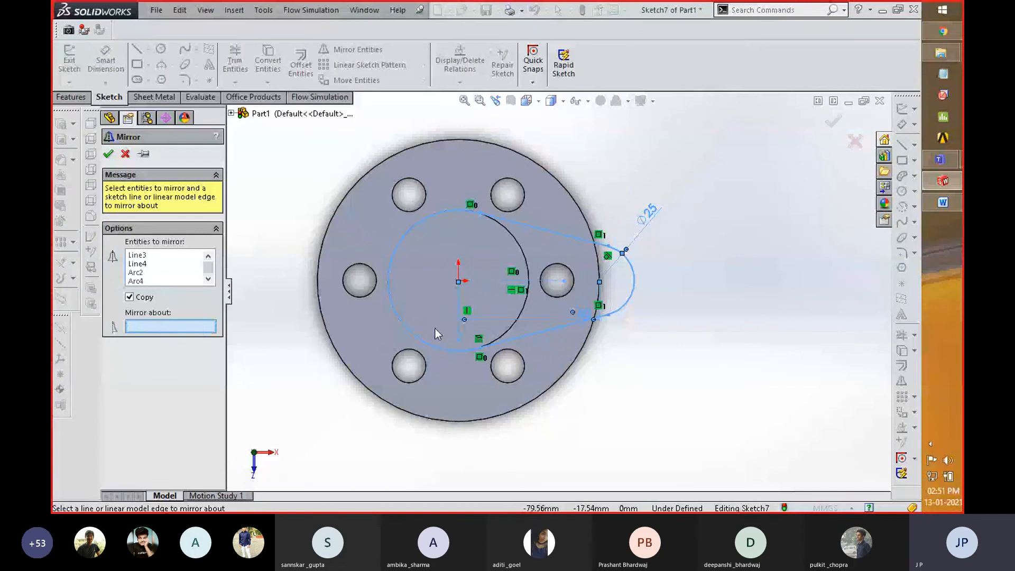
pyautogui.click(458, 318)
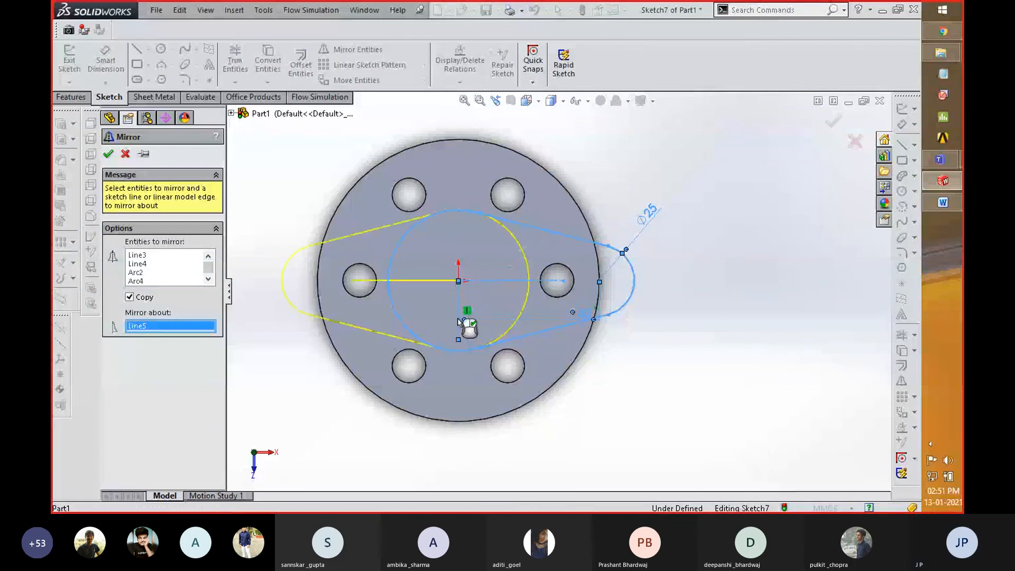
pyautogui.click(108, 154)
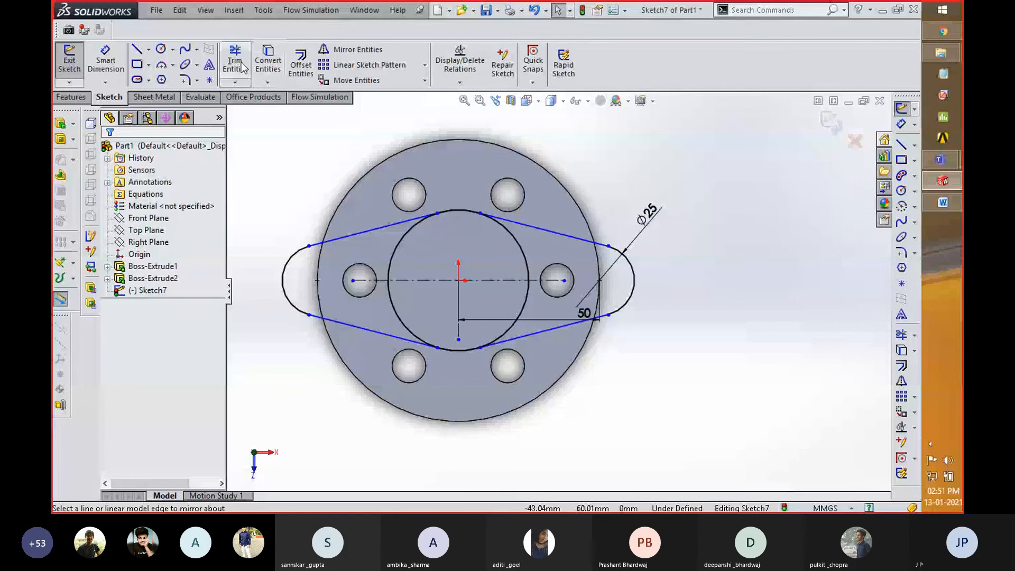
# - Power-trim the vertical centerline, the central circle's side arcs and portions of the horizontal centerline inside the oval profile
pyautogui.click(240, 63)
pyautogui.moveTo(436, 285)
pyautogui.mouseDown()
pyautogui.moveTo(406, 288)
pyautogui.moveTo(382, 258)
pyautogui.moveTo(531, 270)
pyautogui.moveTo(510, 299)
pyautogui.moveTo(452, 296)
pyautogui.mouseUp()
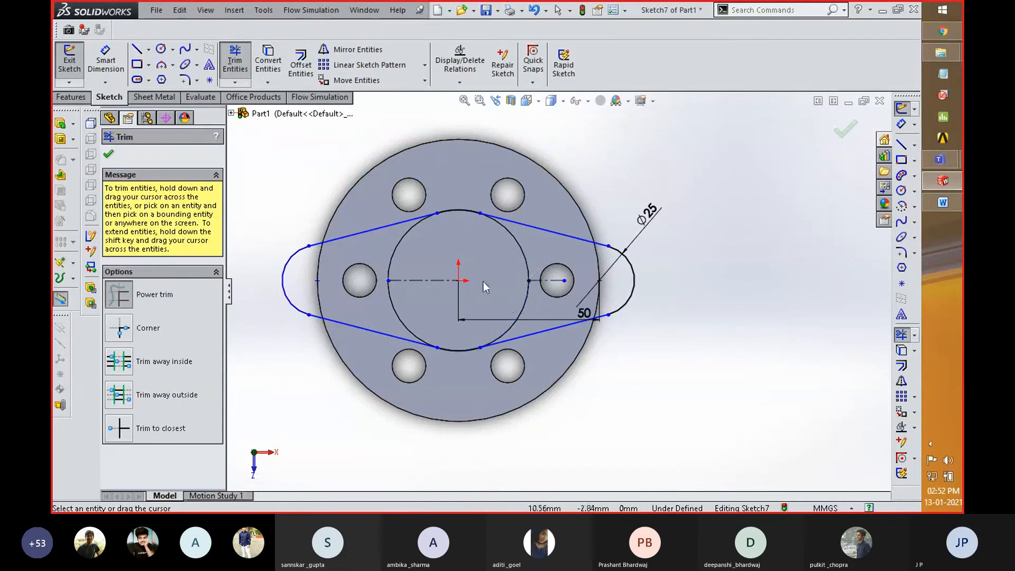
pyautogui.moveTo(535, 307); pyautogui.dragTo(500, 312)
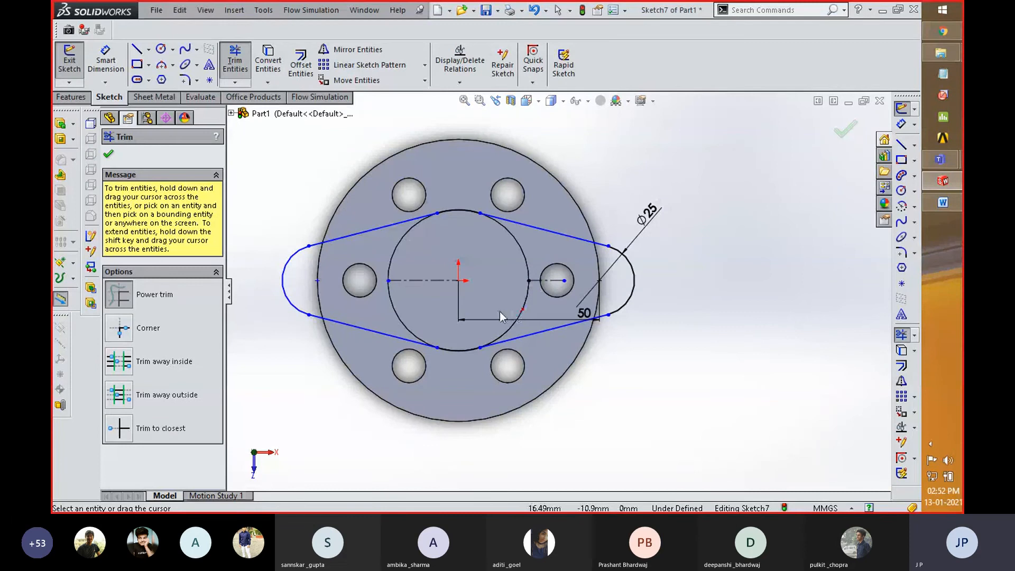
pyautogui.press('Escape')
# - Exit the oval profile sketch and compare the model with the reference drawing in Word
pyautogui.hotkey('ctrl', 'b')
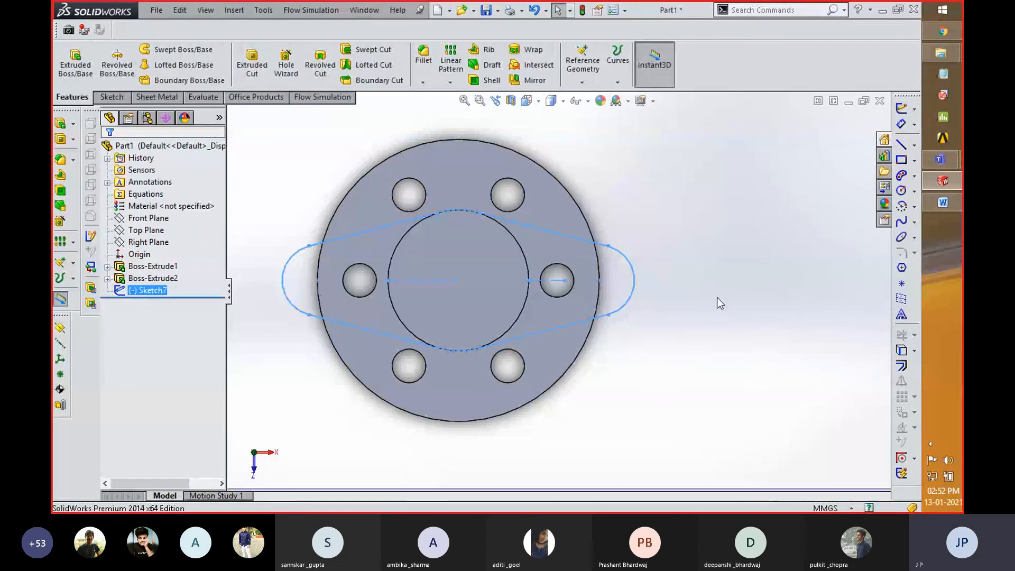
pyautogui.moveTo(716, 297); pyautogui.dragTo(682, 220, button='middle')
pyautogui.hotkey('alt', 'Tab')
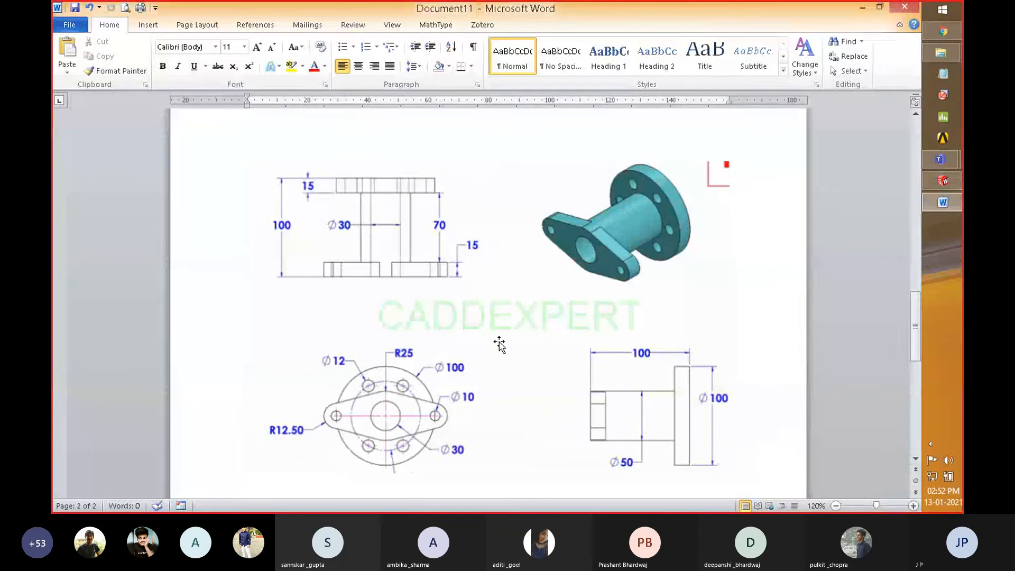
pyautogui.hotkey('alt', 'Tab')
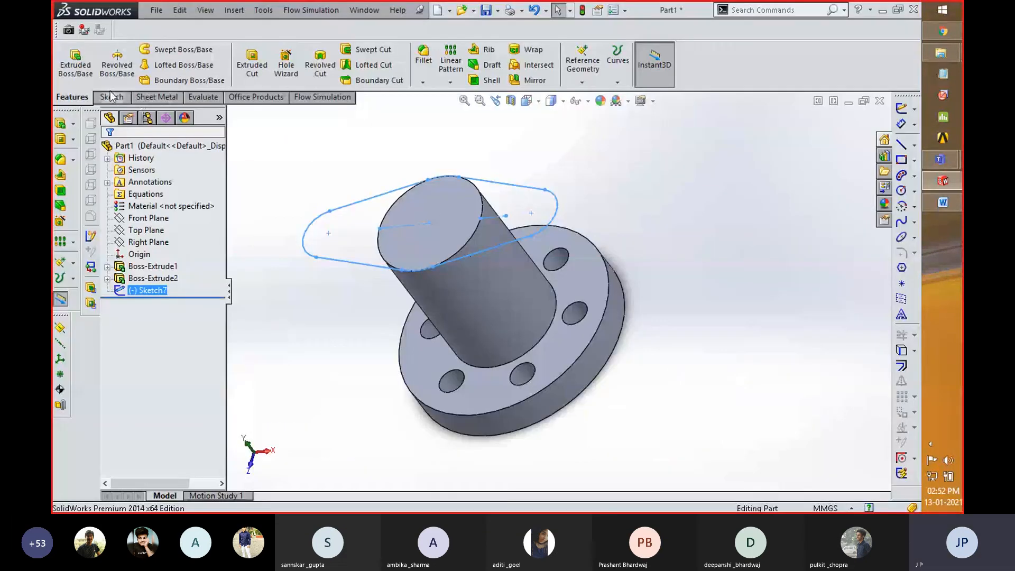
pyautogui.click(75, 63)
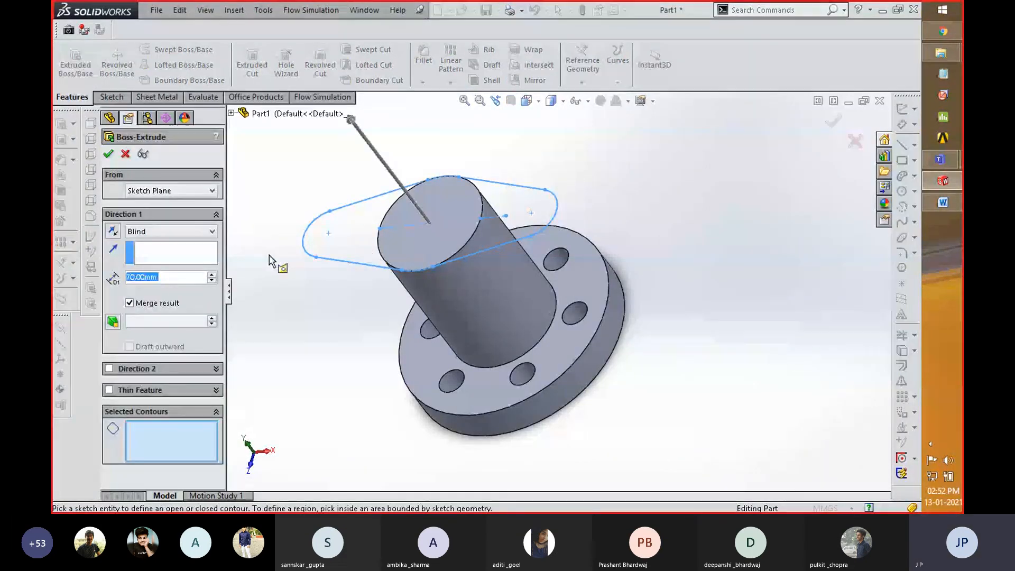
pyautogui.click(351, 256)
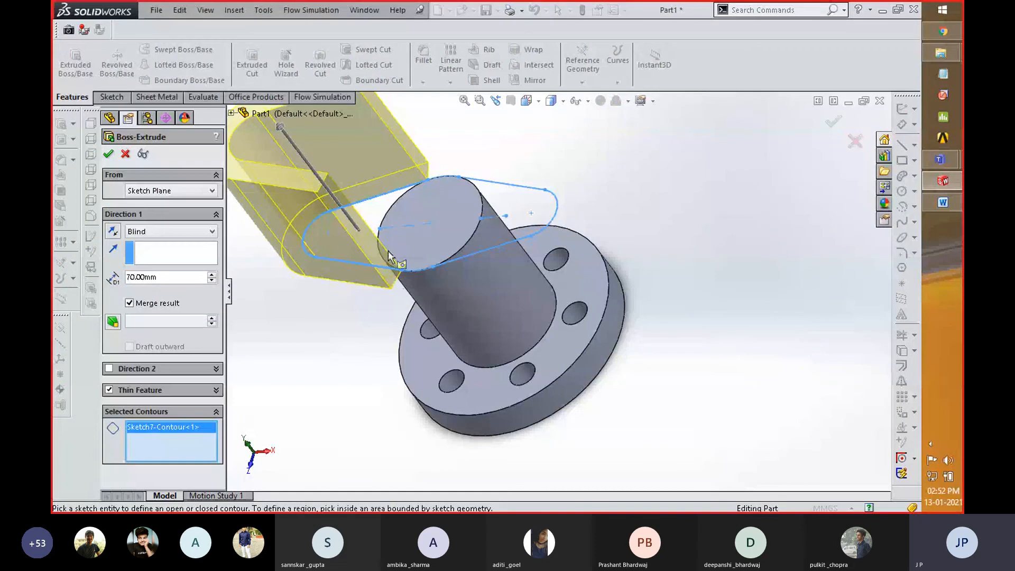
pyautogui.click(117, 234)
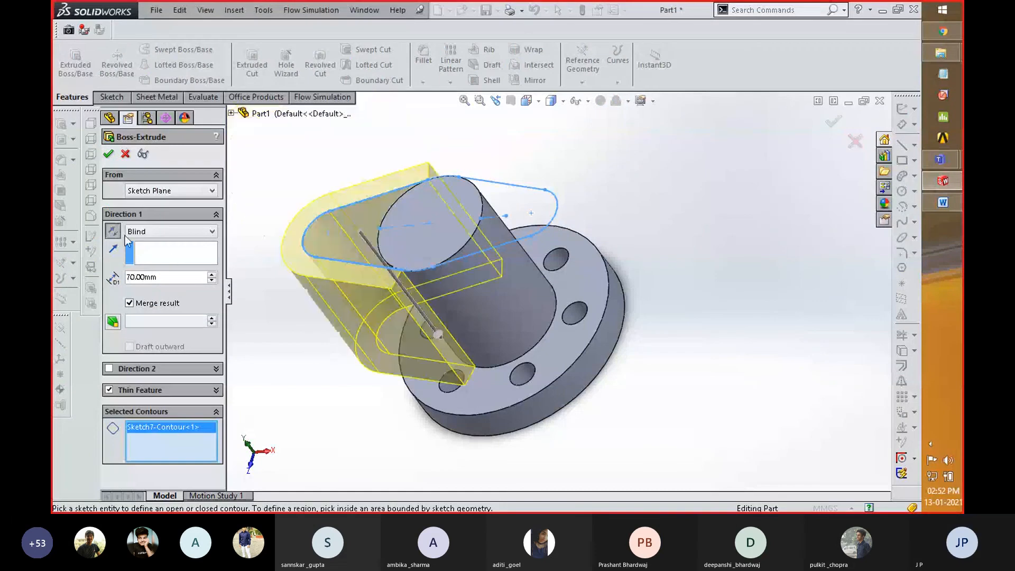
pyautogui.click(127, 154)
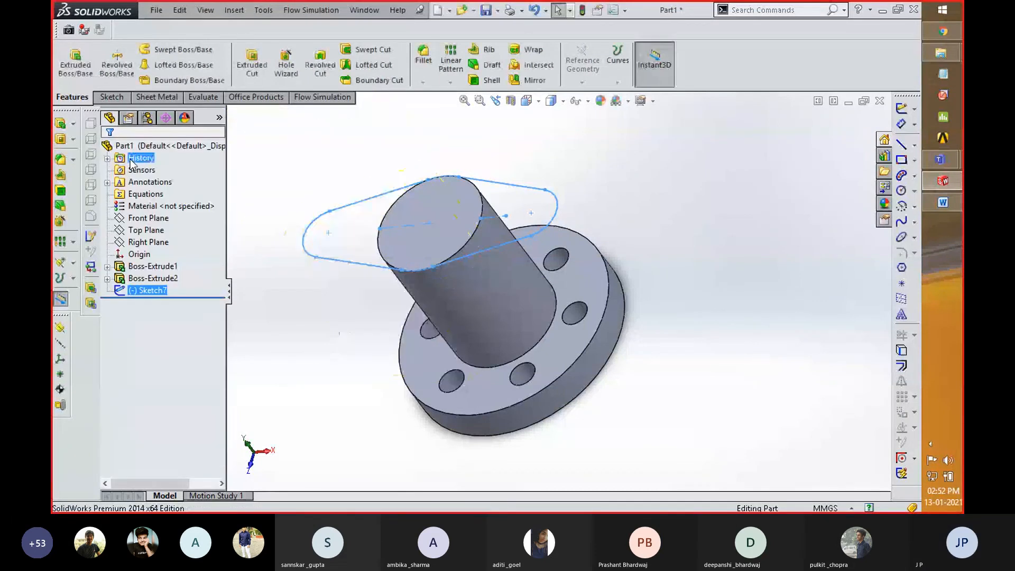
# - Start a boss extrude of the oval profile and clear its open contour from the selection
pyautogui.click(363, 263)
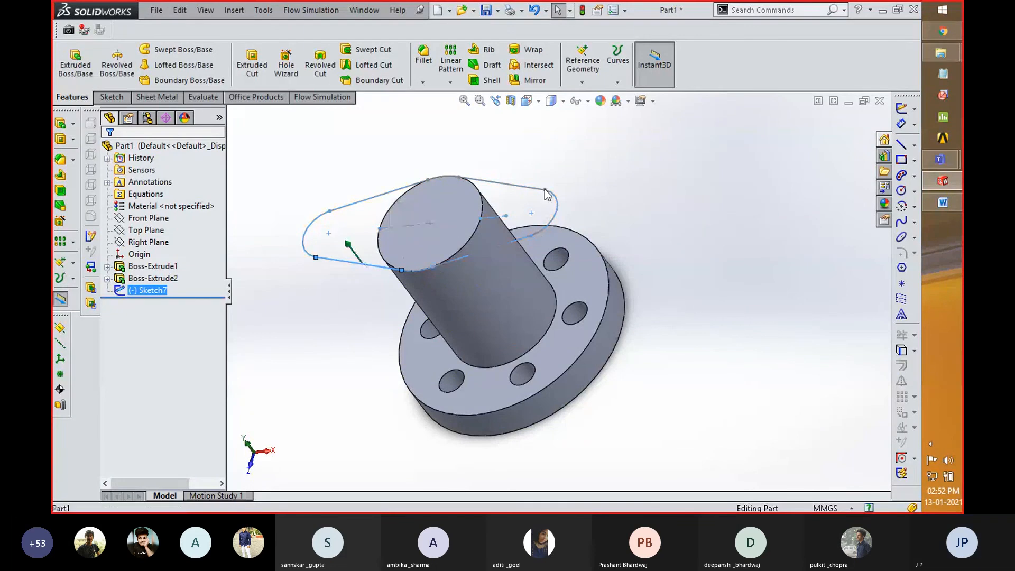
pyautogui.scroll(-2, 457, 187)
pyautogui.scroll(1, 457, 188)
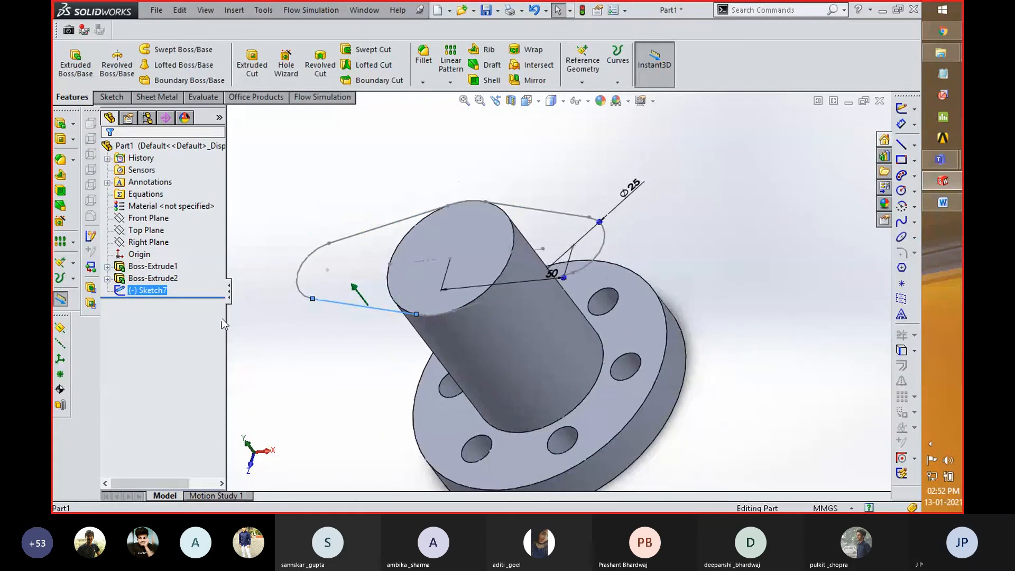
pyautogui.click(77, 63)
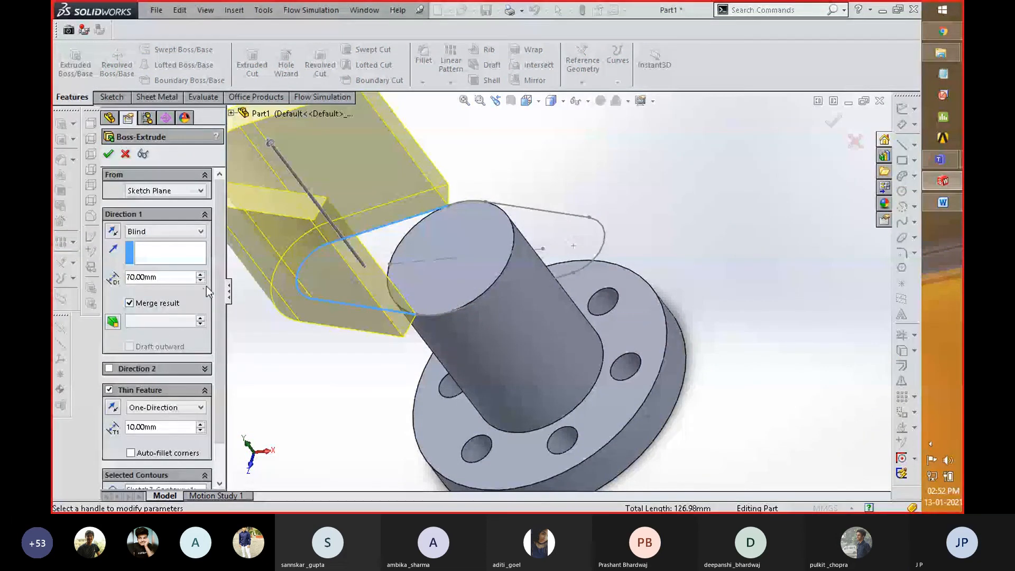
pyautogui.scroll(-2, 221, 286)
pyautogui.click(160, 449)
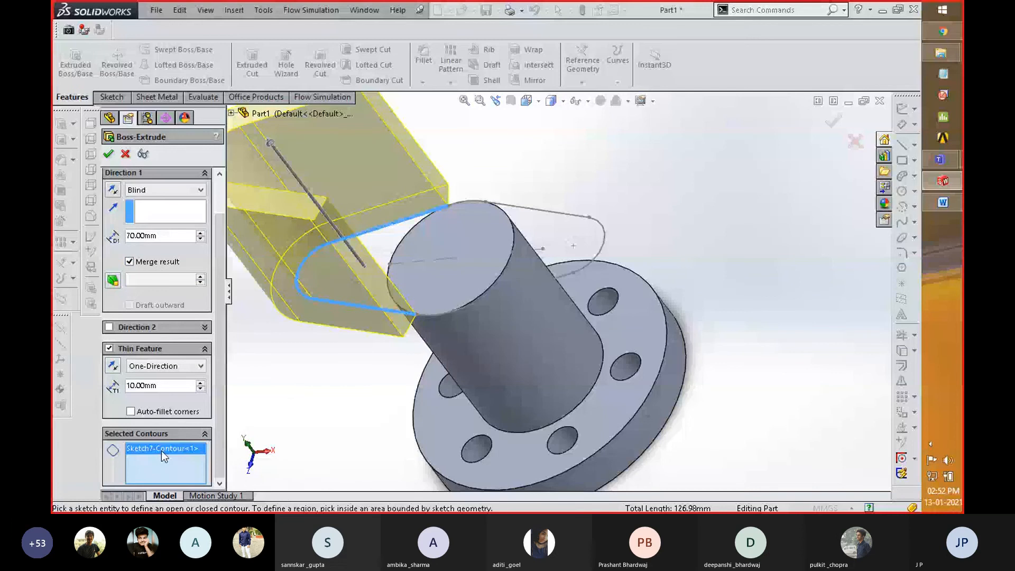
pyautogui.rightClick(161, 450)
pyautogui.press('Escape')
pyautogui.press('Delete')
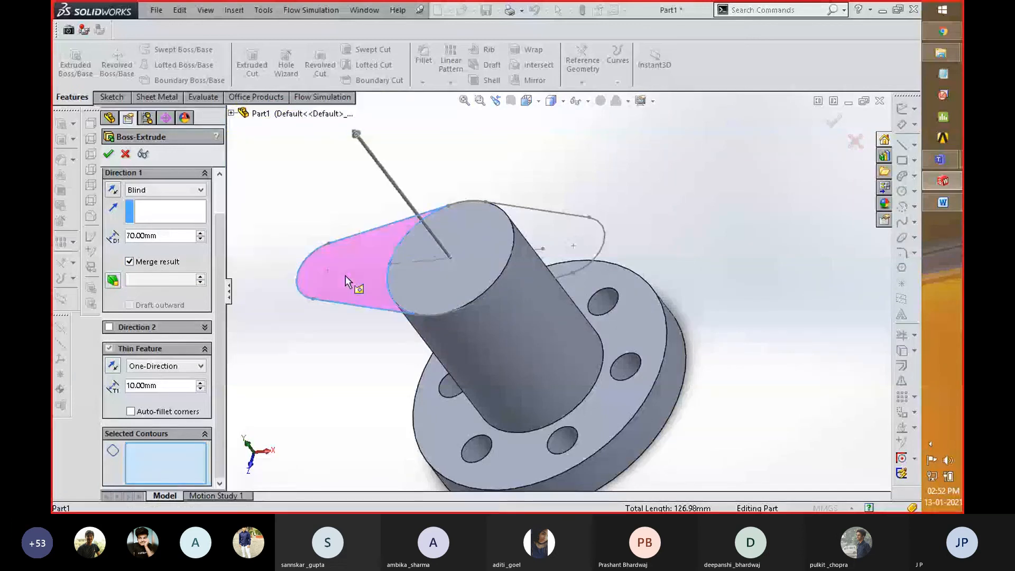
# - Try to extrude both lobe regions and the central circle region of the oval profile to a depth of 15 mm
pyautogui.click(345, 276)
pyautogui.click(600, 257)
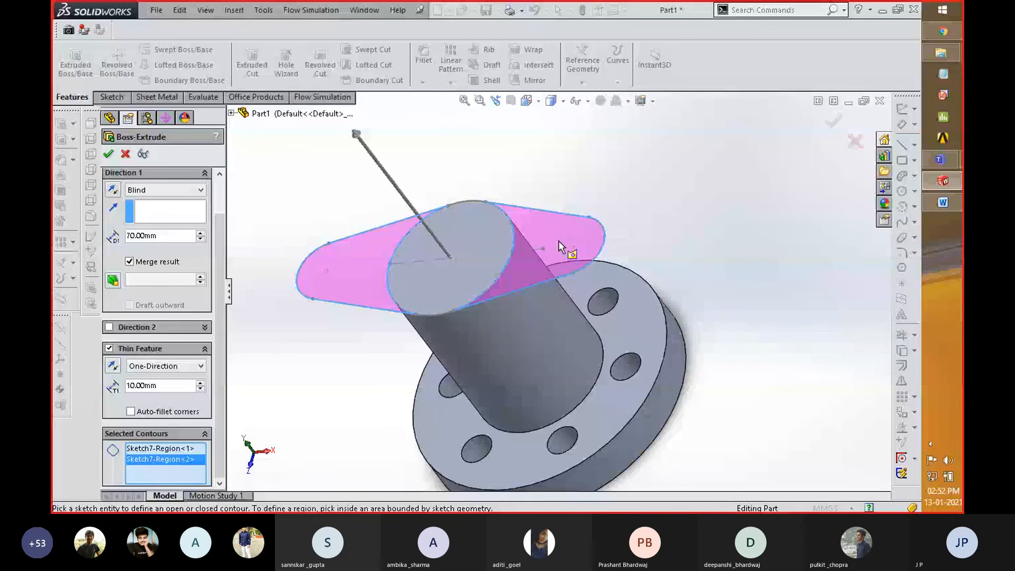
pyautogui.click(468, 248)
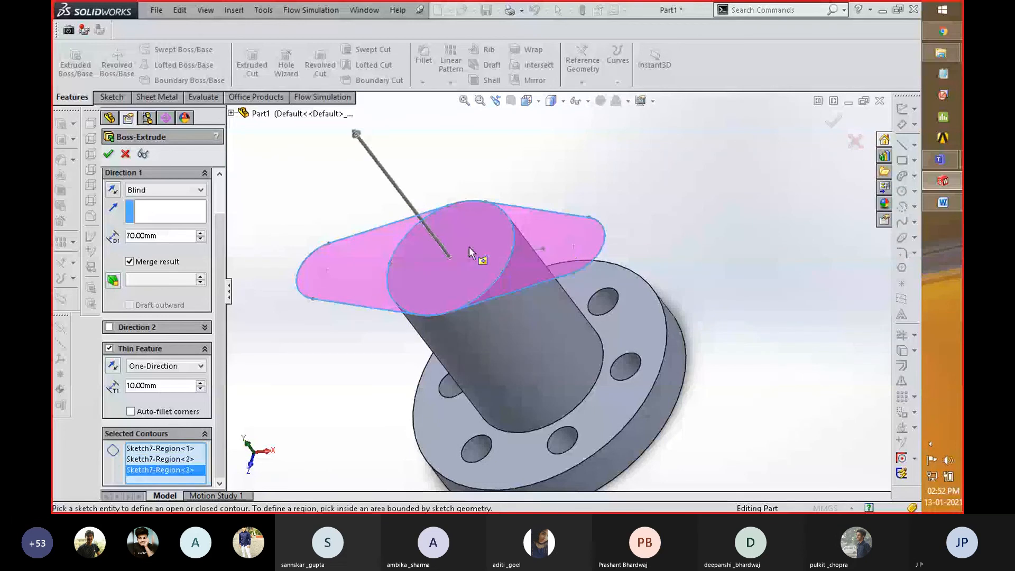
pyautogui.doubleClick(135, 235)
pyautogui.write('15')
pyautogui.press('Return')
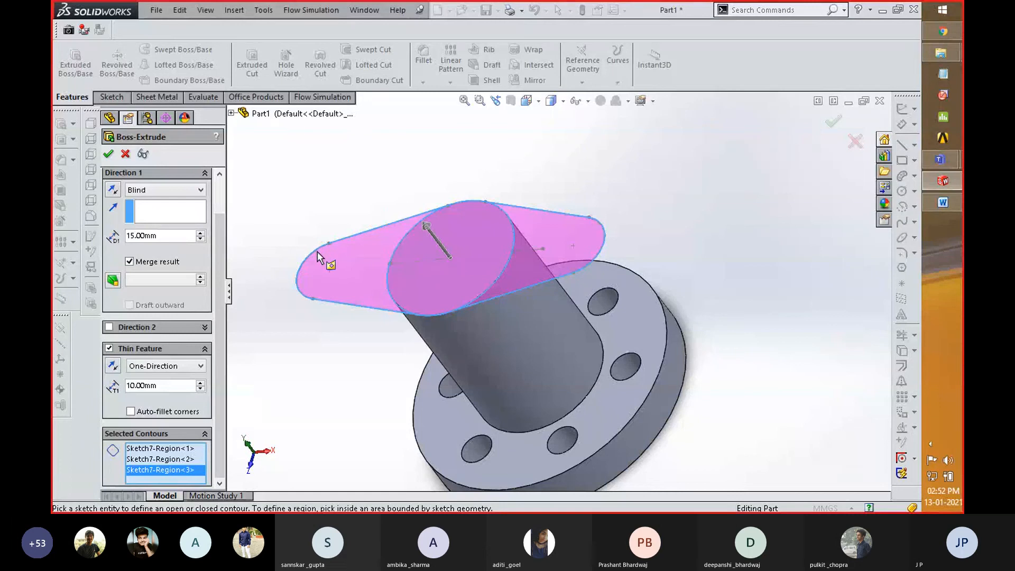
pyautogui.scroll(-3, 452, 200)
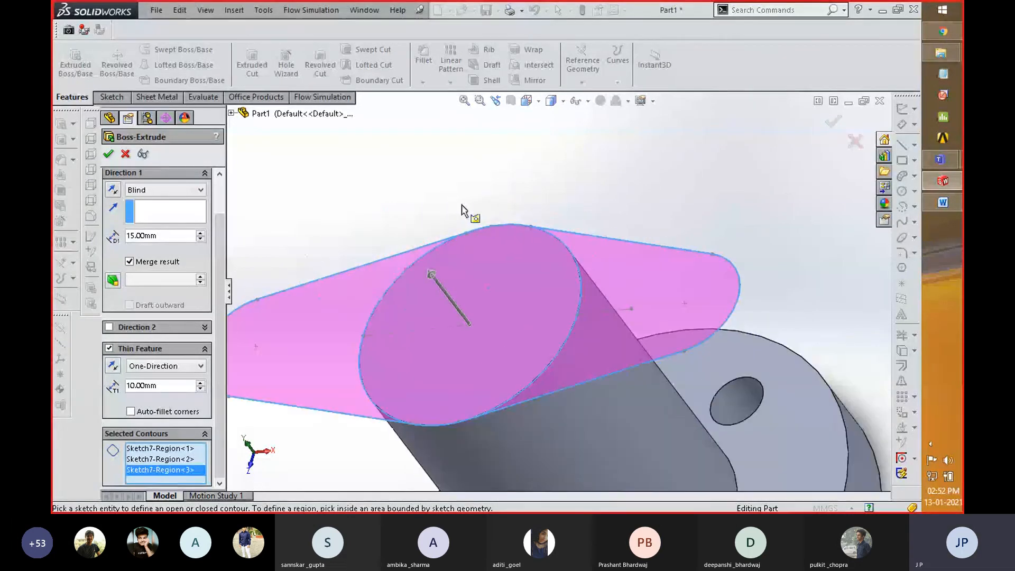
pyautogui.scroll(2, 587, 253)
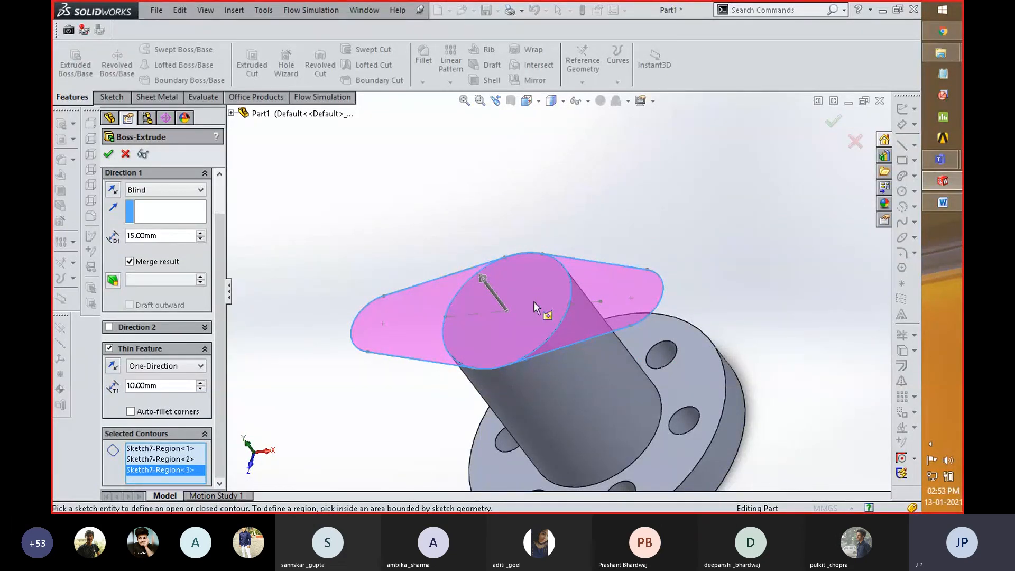
pyautogui.click(125, 154)
# - Reopen the oval profile sketch in normal view and delete the mirrored lobe's end arc and both its slanted lines
pyautogui.rightClick(161, 296)
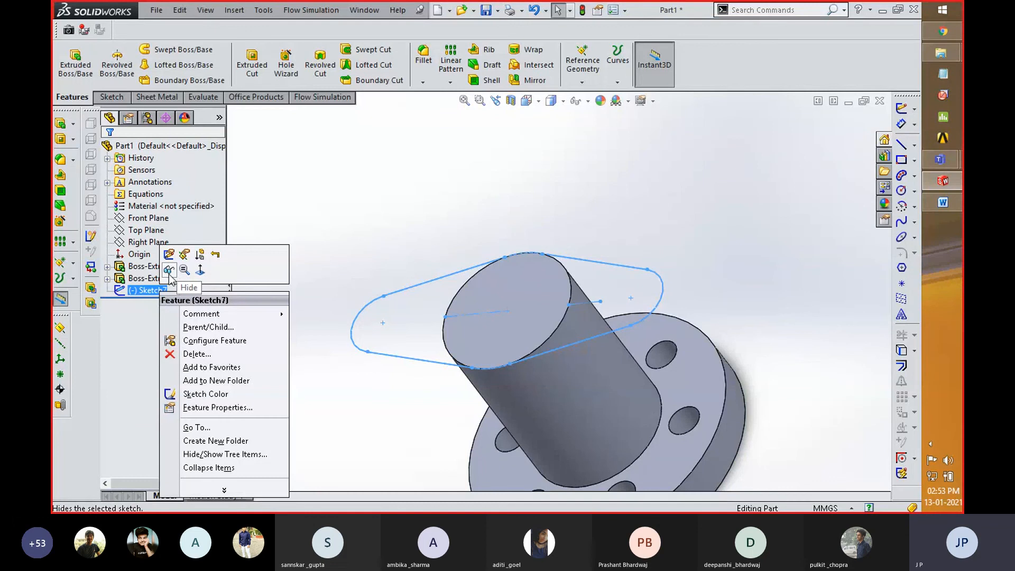
pyautogui.click(169, 255)
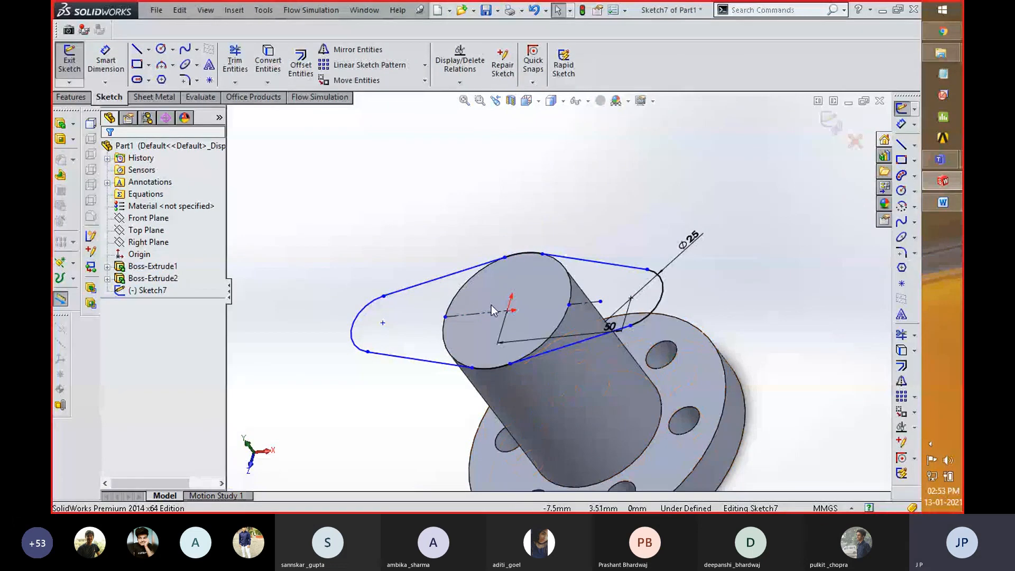
pyautogui.press('space')
pyautogui.click(606, 386)
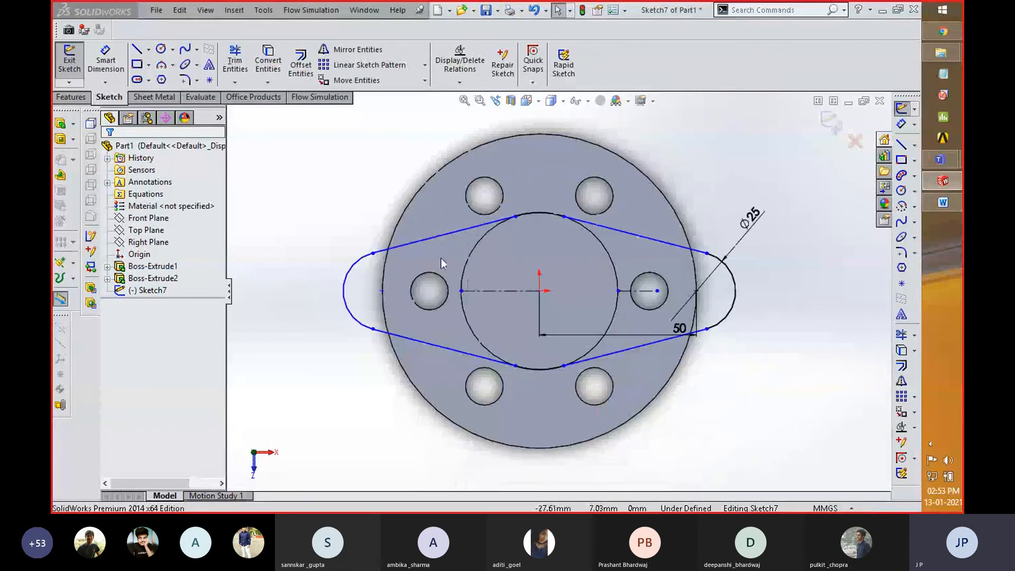
pyautogui.moveTo(264, 209); pyautogui.dragTo(415, 366)
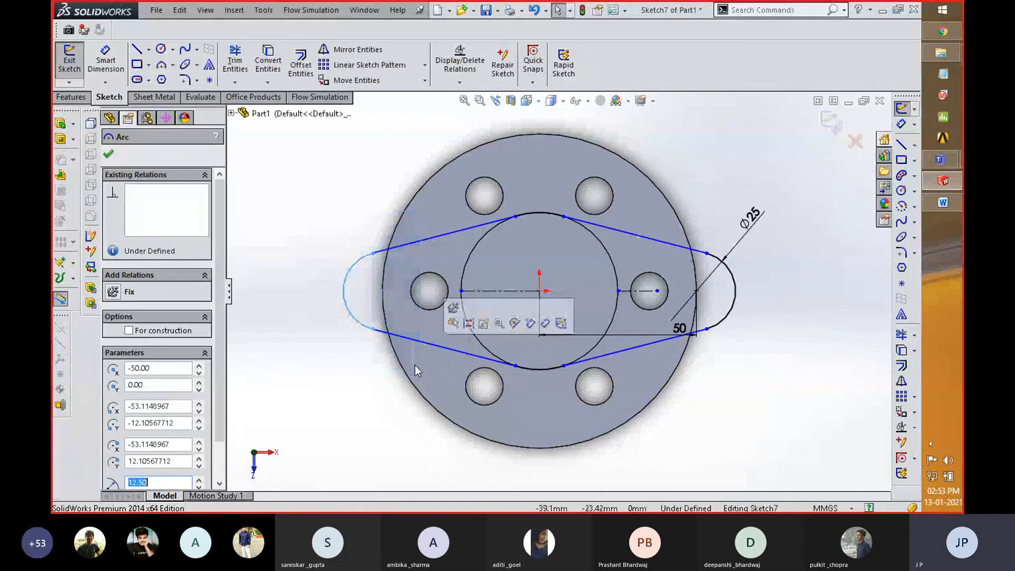
pyautogui.click(413, 339)
pyautogui.press('Delete')
pyautogui.click(402, 243)
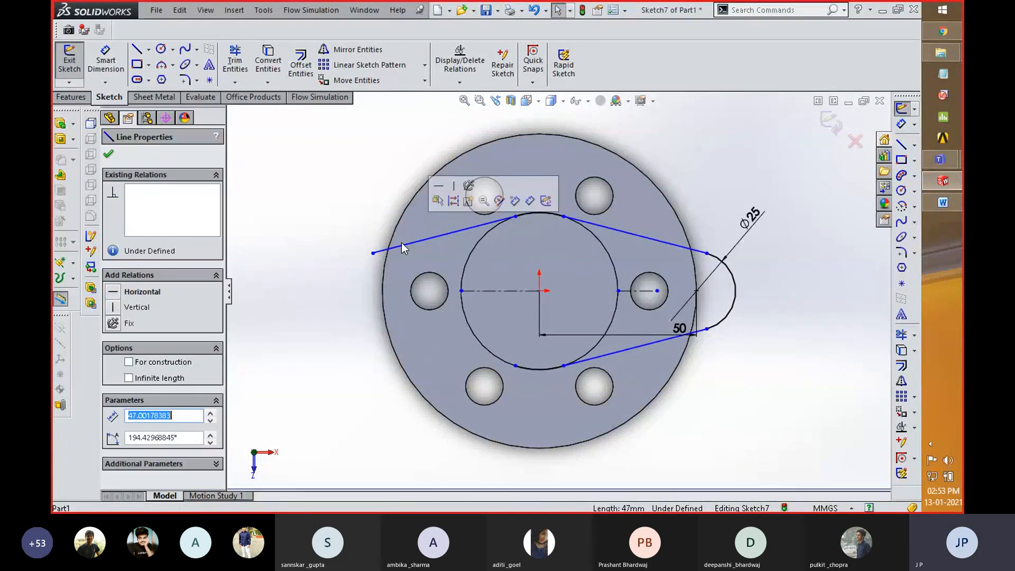
pyautogui.press('Delete')
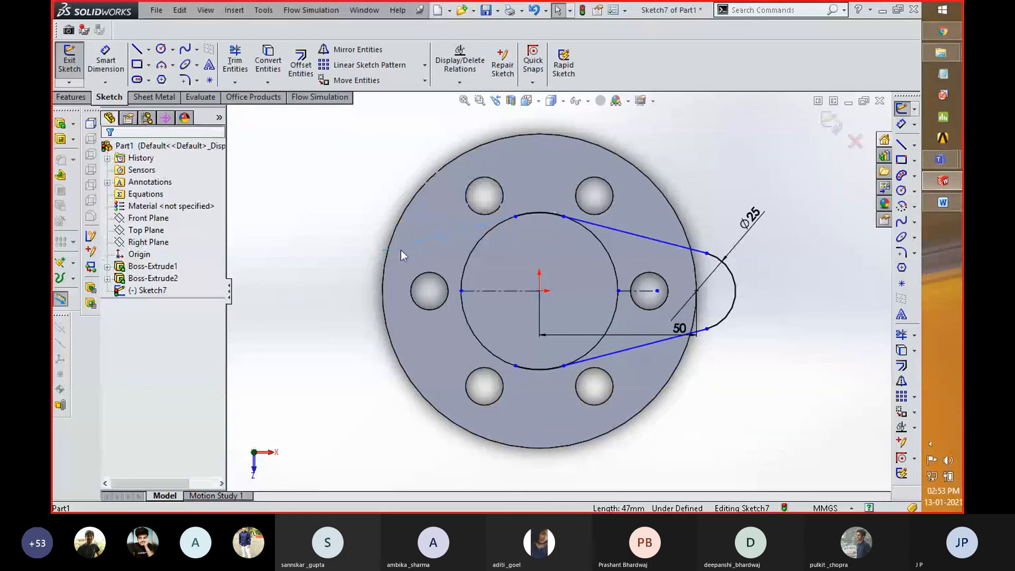
# - Draw a vertical line through the origin across the full diameter of the pipe circle in the oval profile sketch
pyautogui.click(136, 51)
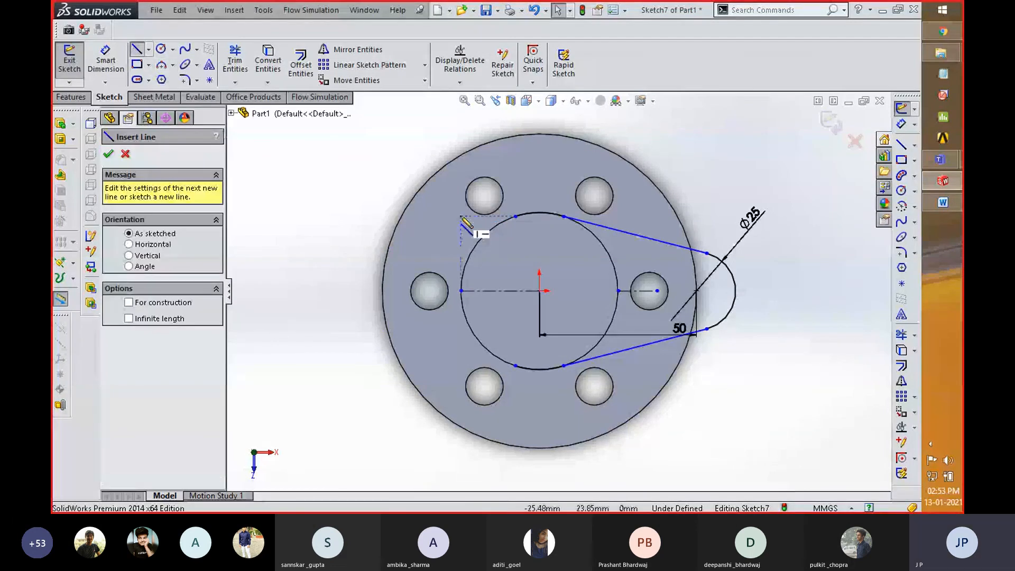
pyautogui.click(539, 212)
pyautogui.click(539, 369)
pyautogui.rightClick(707, 429)
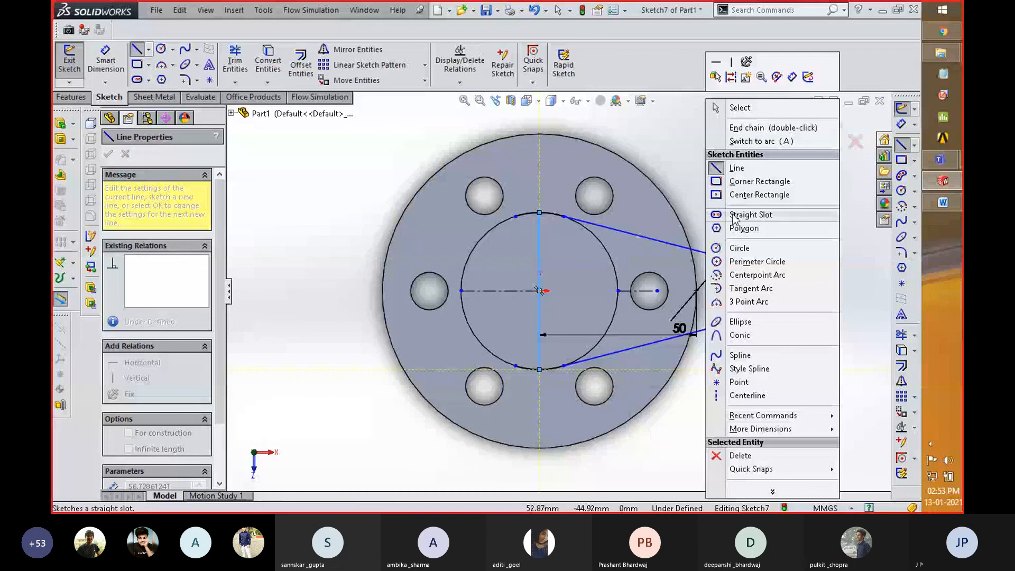
pyautogui.click(735, 106)
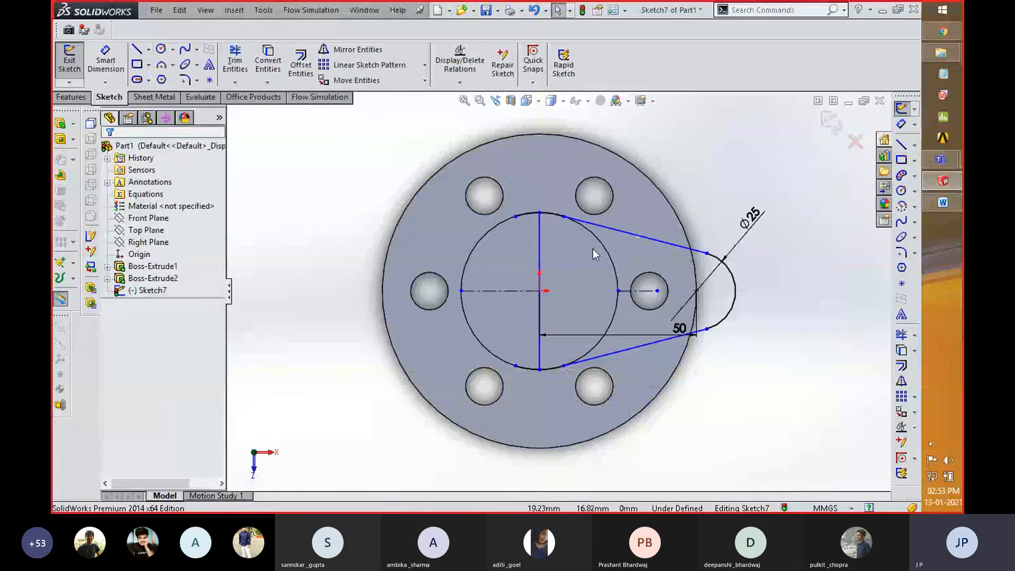
# - Trim the leftover arc ends beyond the vertical line at both of its endpoints and exit the sketch
pyautogui.click(235, 61)
pyautogui.moveTo(534, 200); pyautogui.dragTo(526, 249)
pyautogui.moveTo(519, 359); pyautogui.dragTo(521, 385)
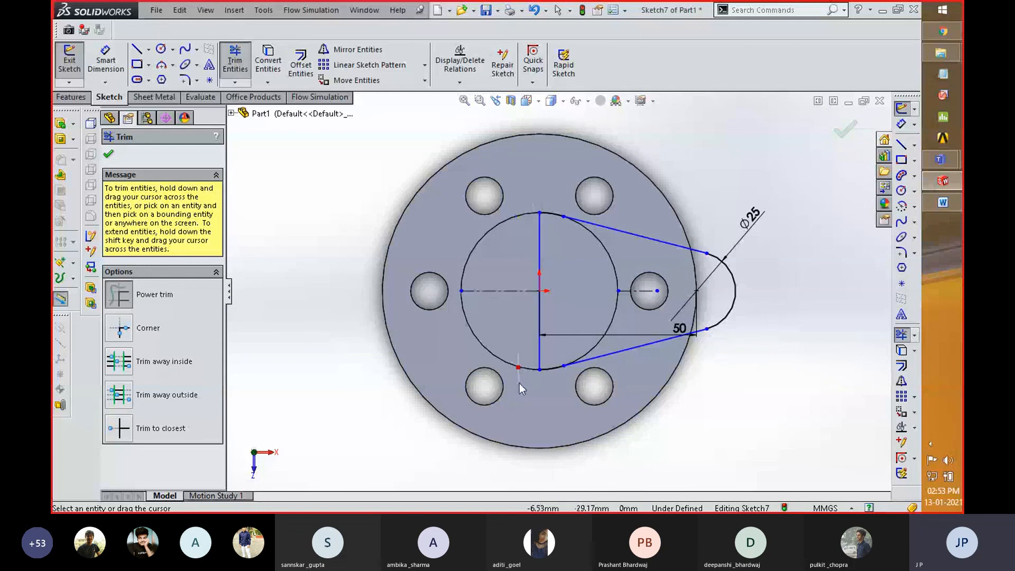
pyautogui.click(845, 129)
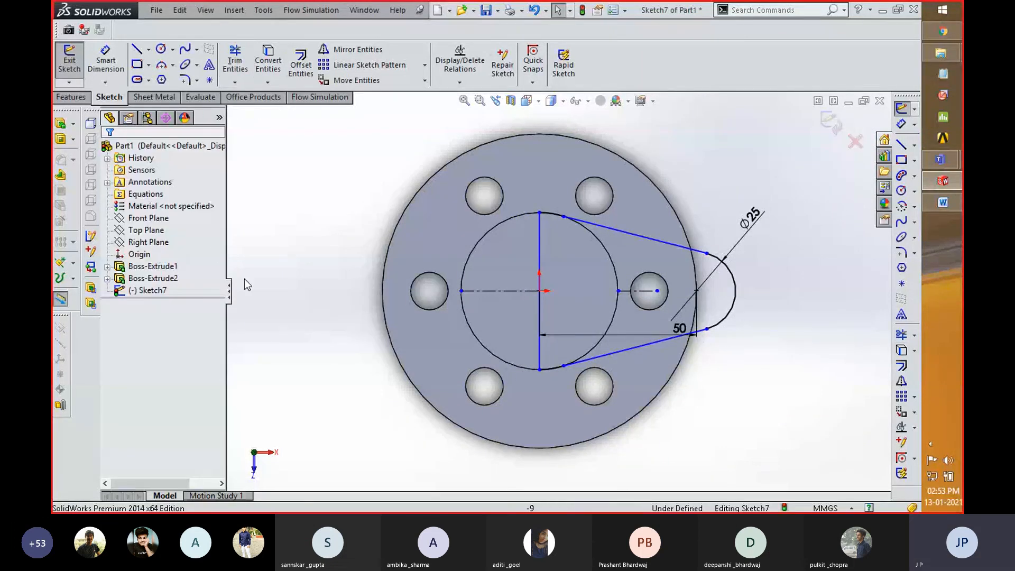
pyautogui.click(831, 121)
# - Extrude the lobe region and the adjoining half-circle region of the oval profile sketch to a blind depth of 15 mm
pyautogui.click(148, 290)
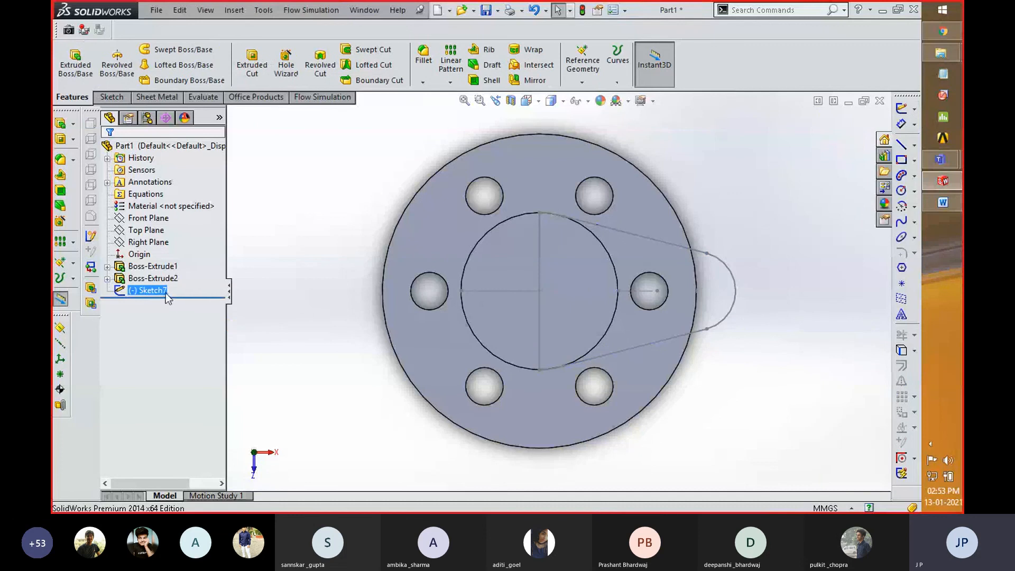
pyautogui.click(75, 62)
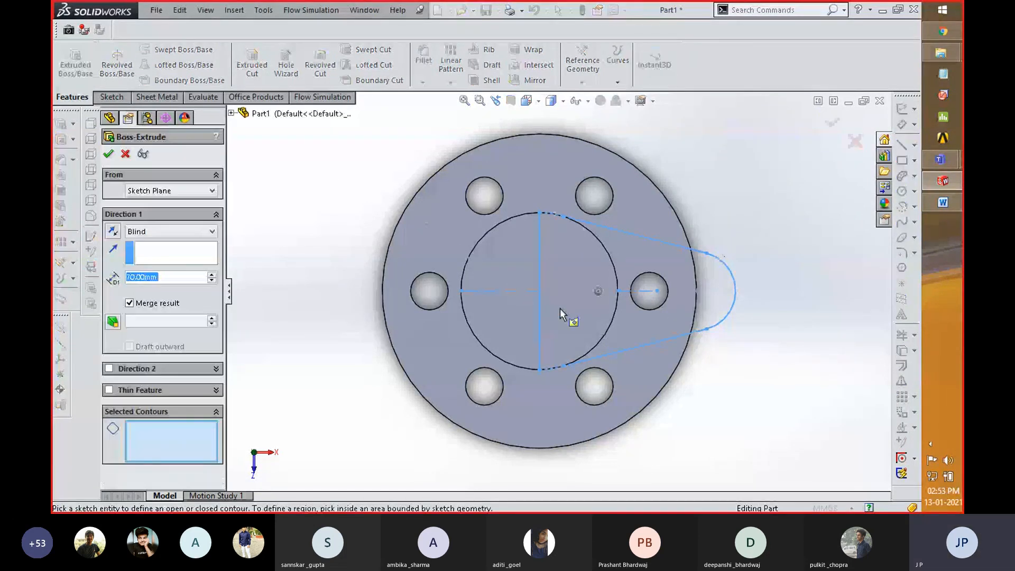
pyautogui.click(626, 337)
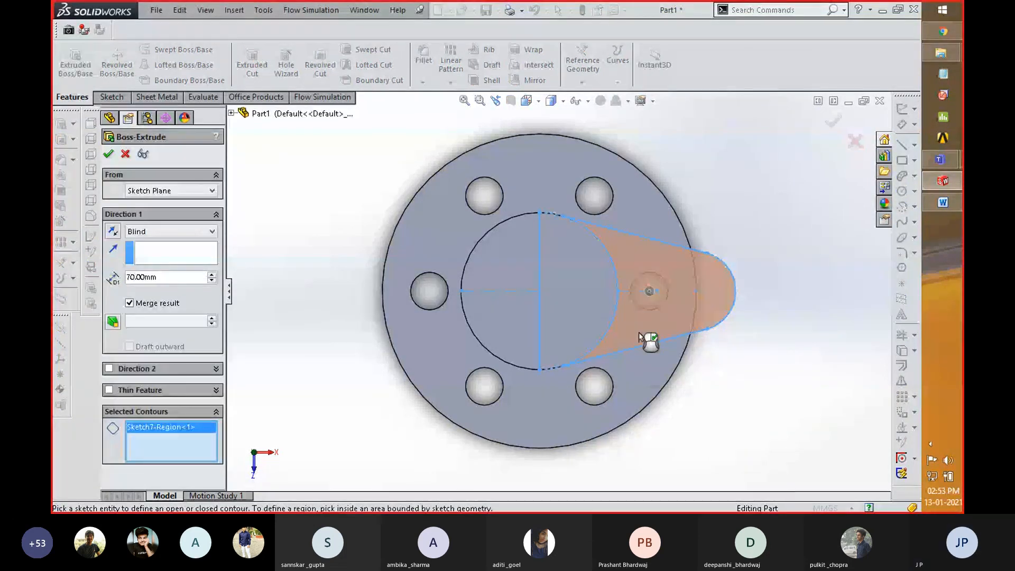
pyautogui.click(593, 334)
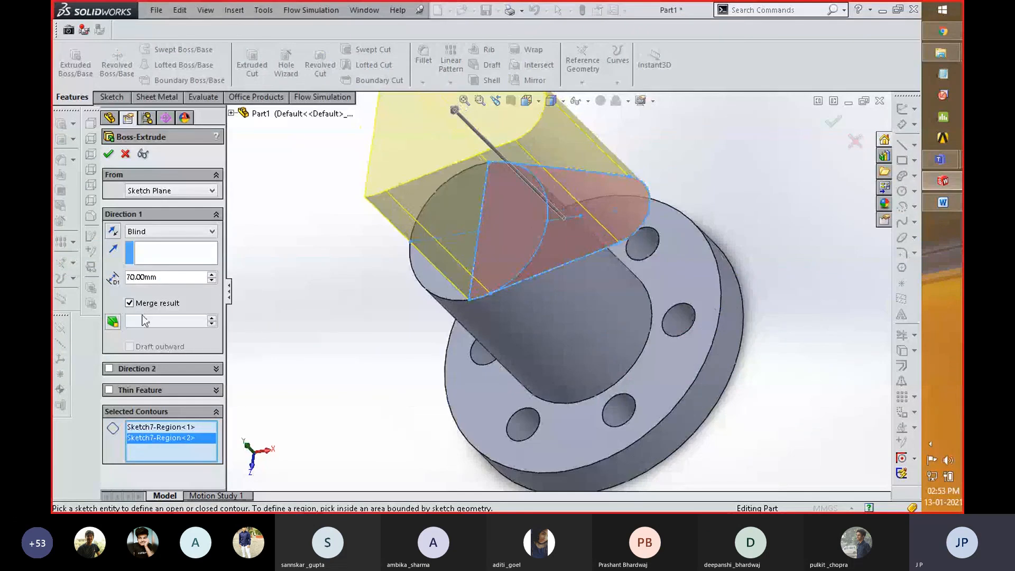
pyautogui.doubleClick(141, 276)
pyautogui.write('15')
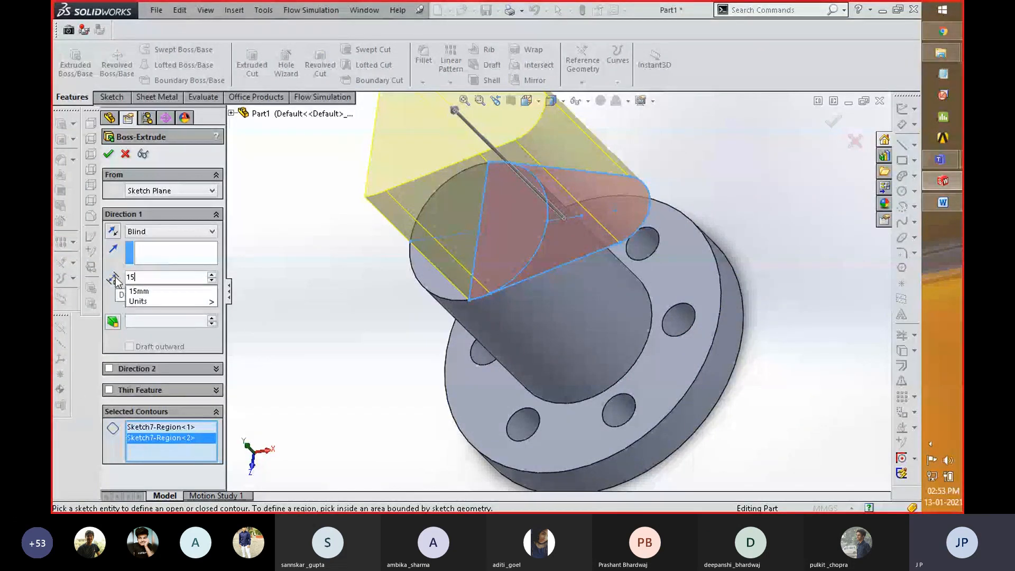
pyautogui.press('Return')
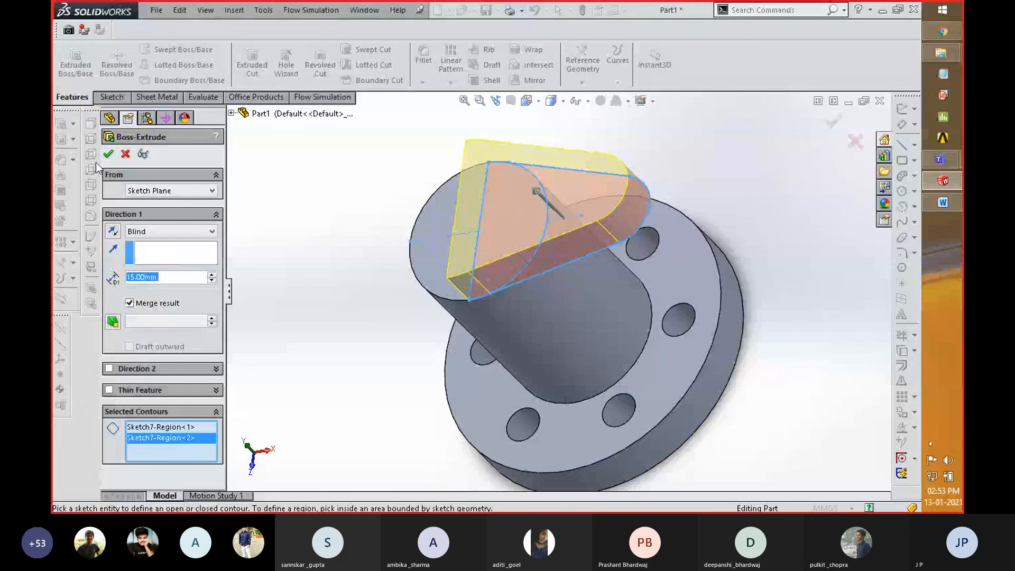
pyautogui.click(109, 154)
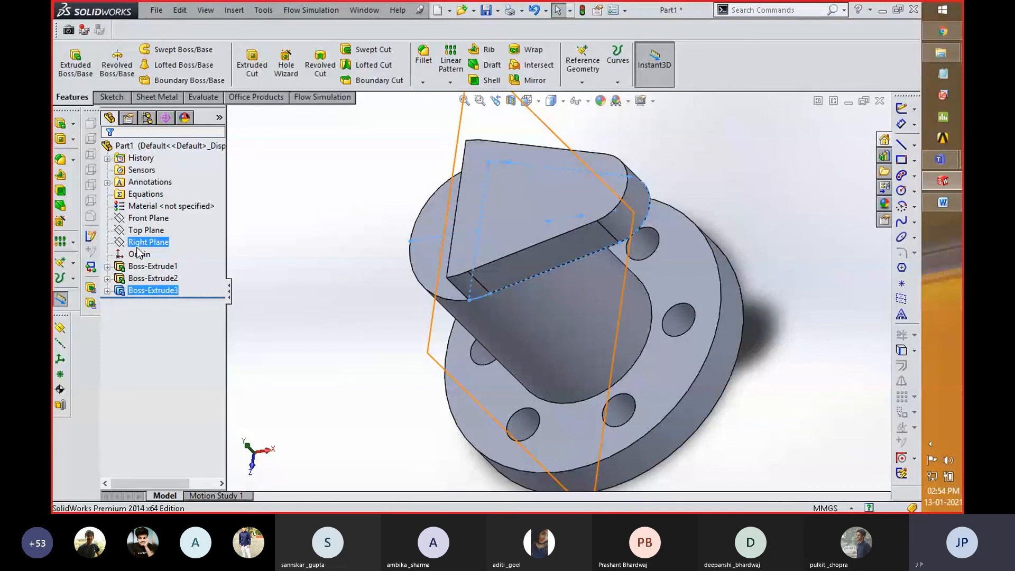
# - Mirror the extruded half flange about the Right Plane and compare the model with the reference drawing in Word
pyautogui.click(528, 82)
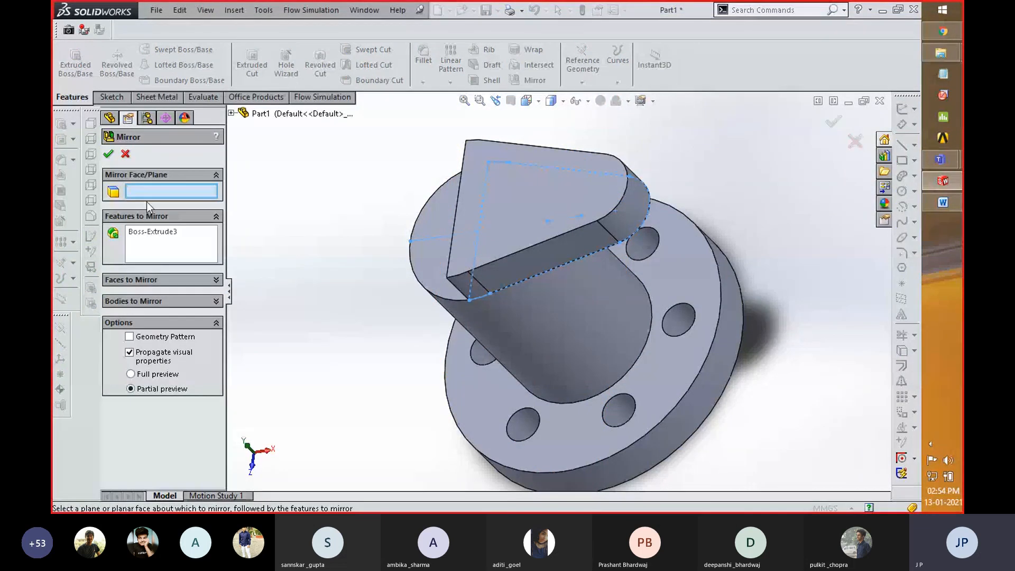
pyautogui.click(232, 113)
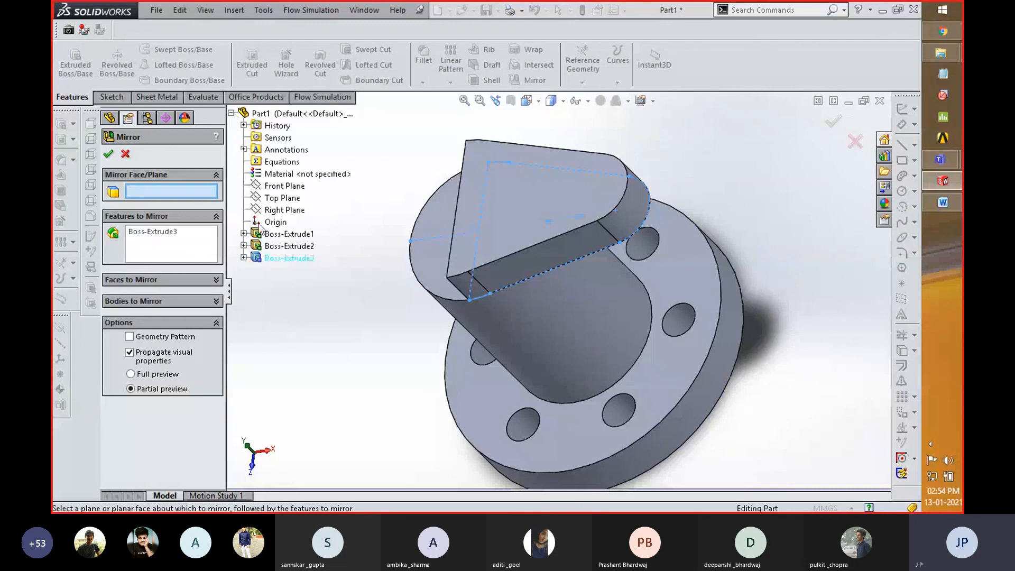
pyautogui.click(280, 210)
pyautogui.click(109, 154)
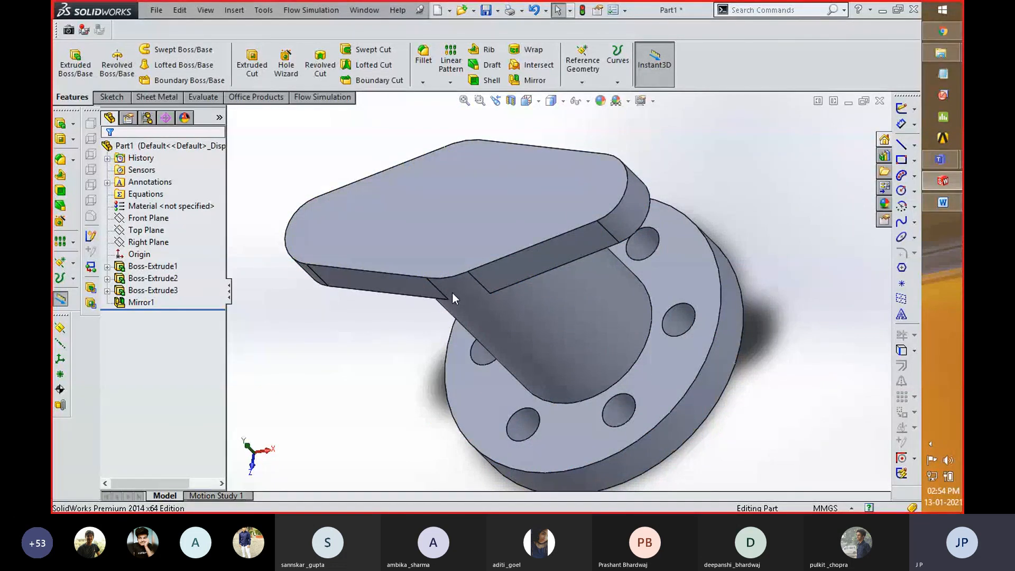
pyautogui.hotkey('alt', 'Tab')
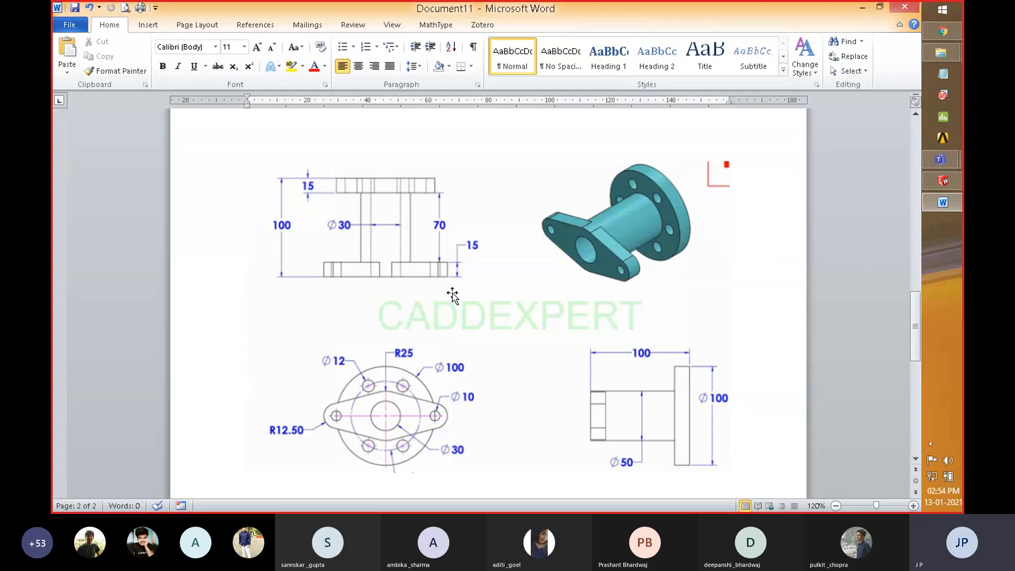
pyautogui.hotkey('alt', 'Tab')
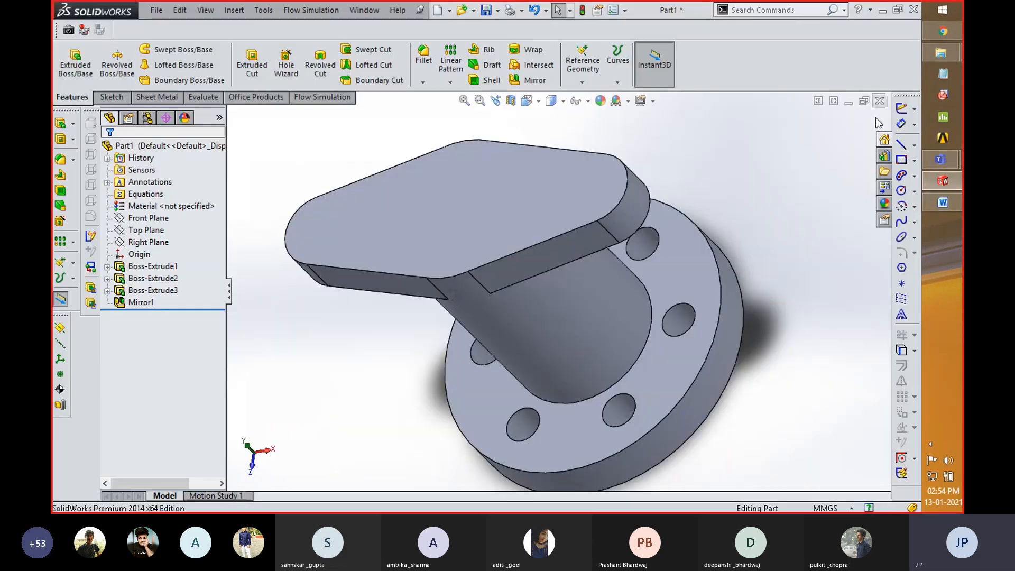
# - Switch to the Microsoft Teams meeting window and stop sharing the screen
pyautogui.moveTo(939, 159)
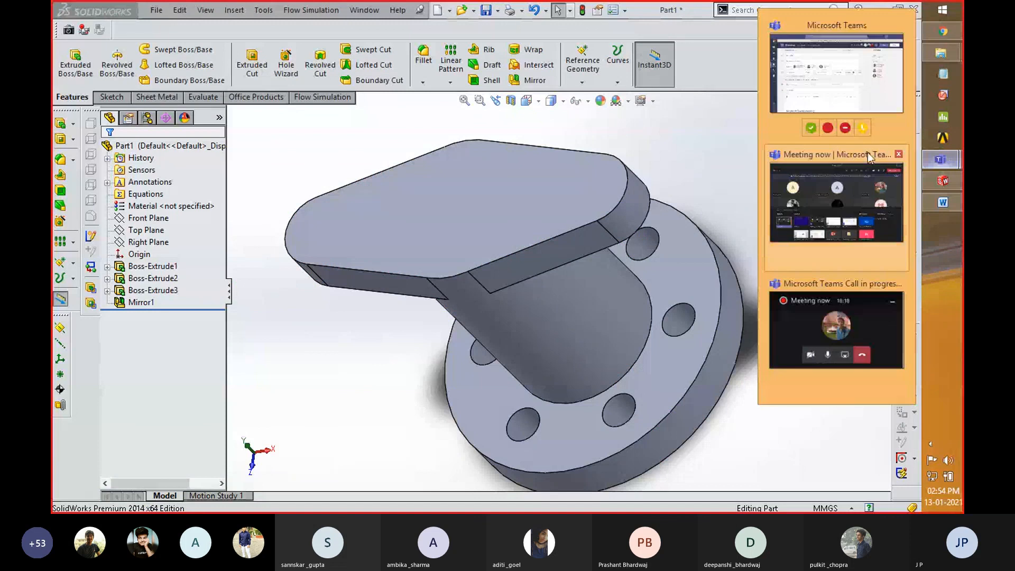
pyautogui.click(835, 234)
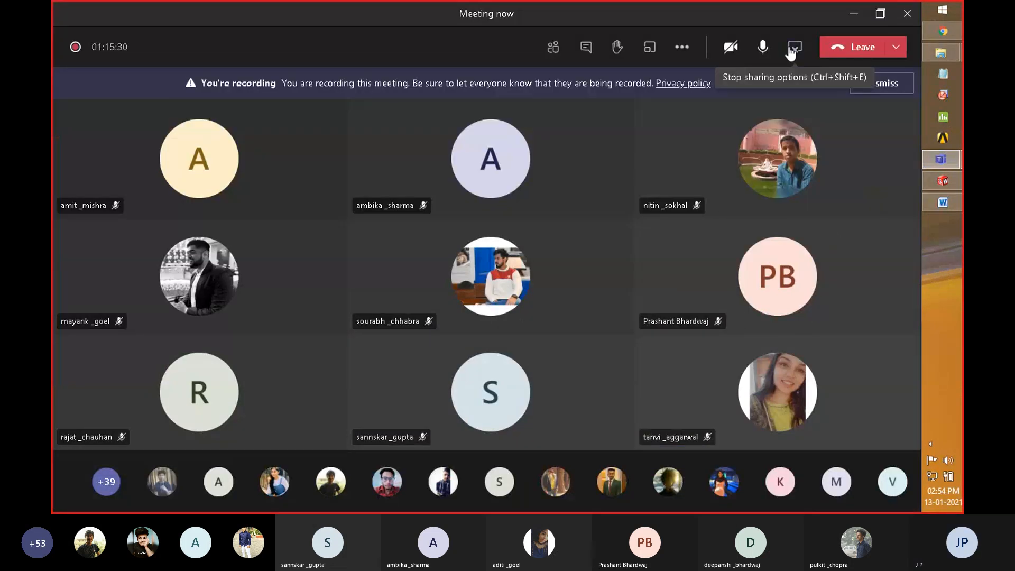
pyautogui.click(792, 48)
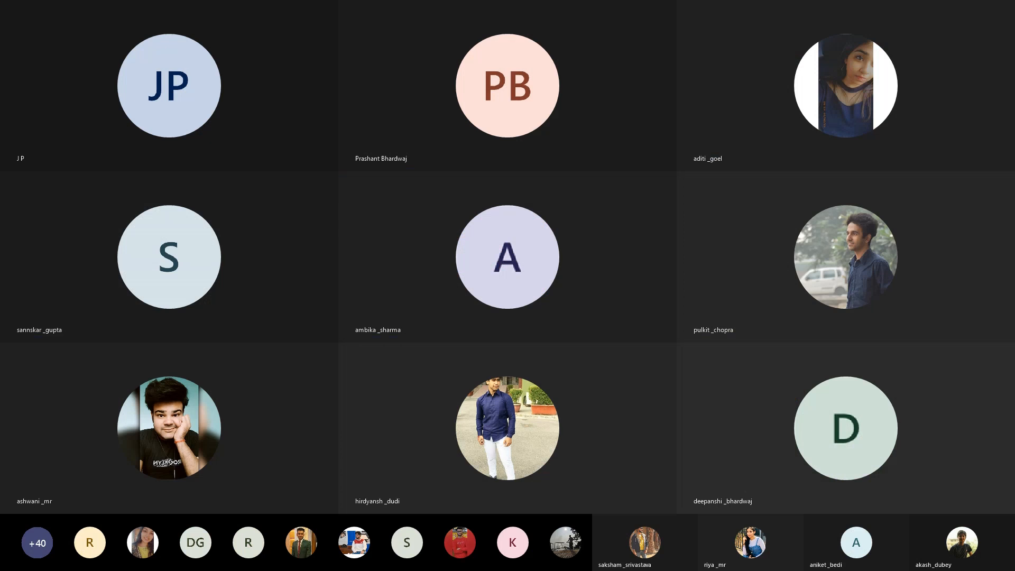